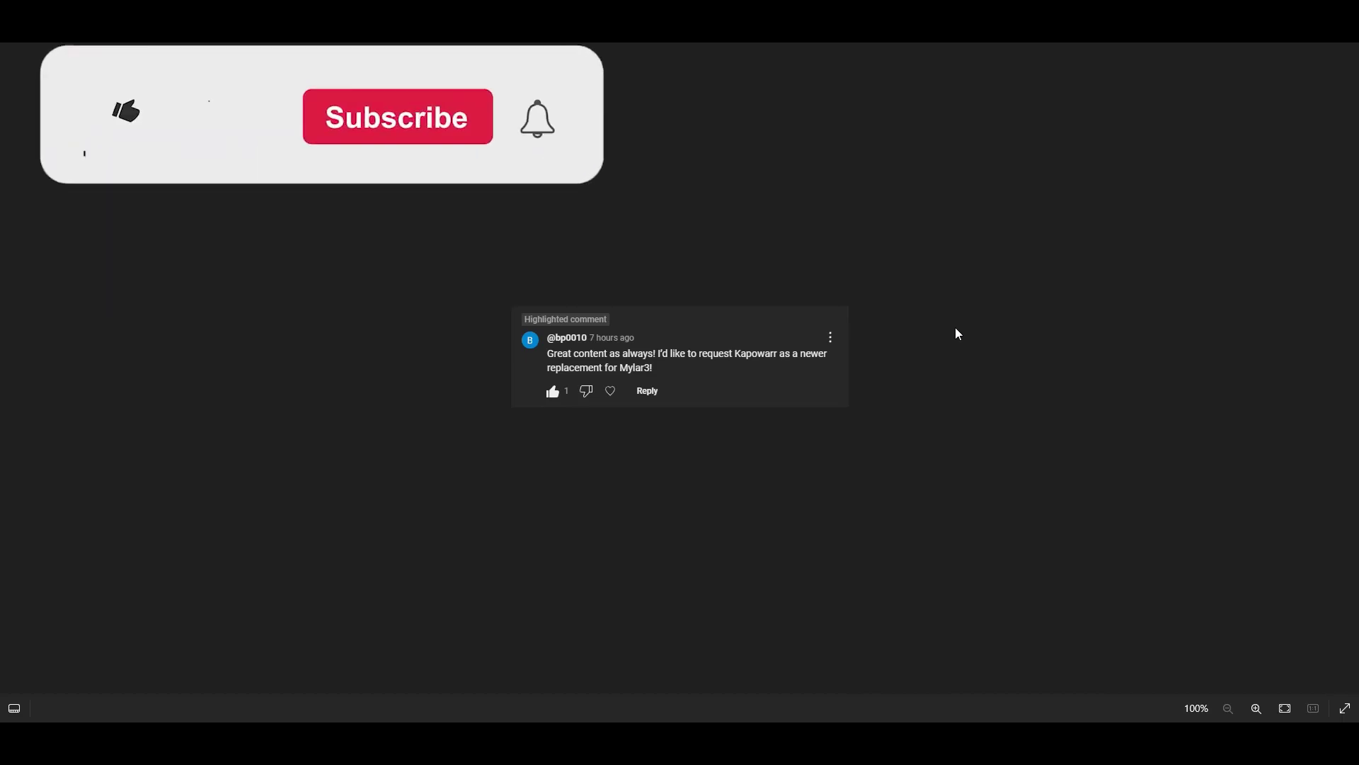
Bring up the Kapowarr GitHub repository and scroll down to its README.
scroll(954, 327, "up", 5)
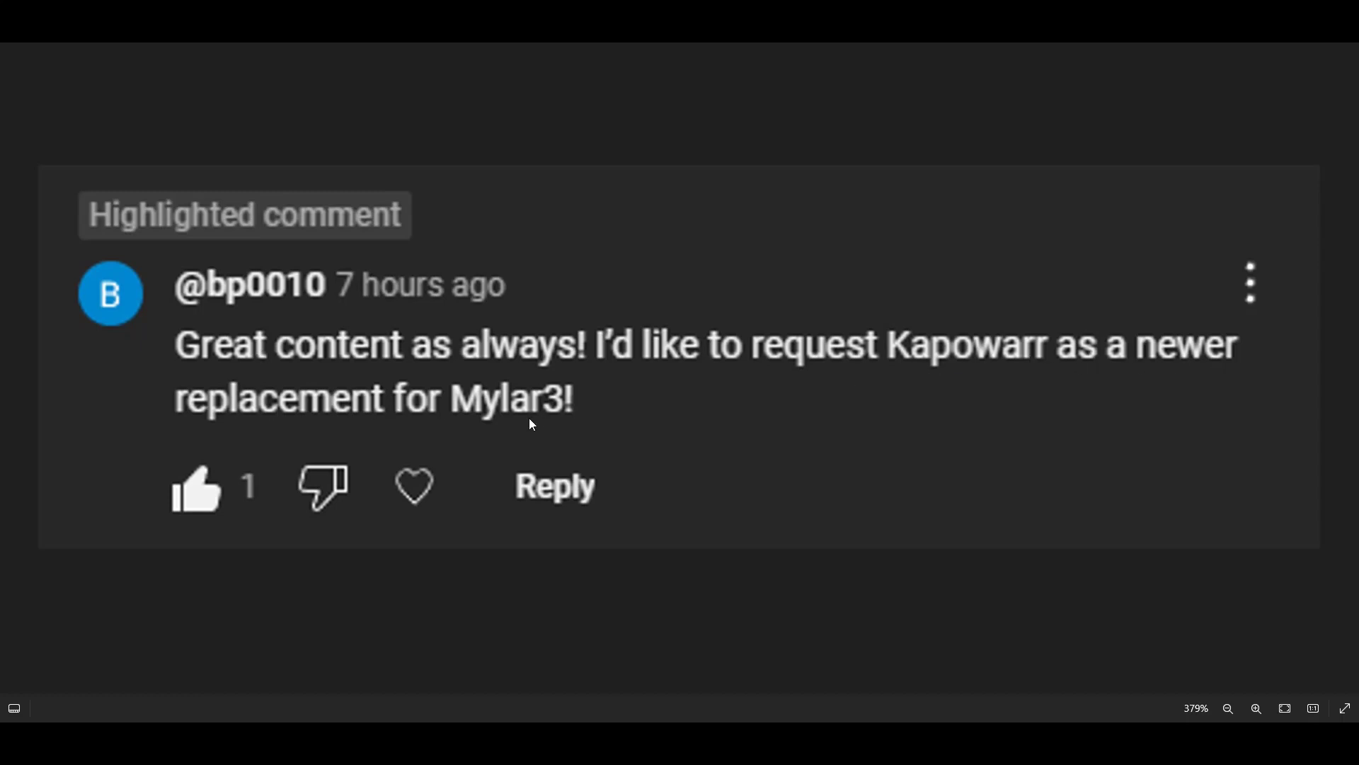
scroll(942, 345, "down", 5)
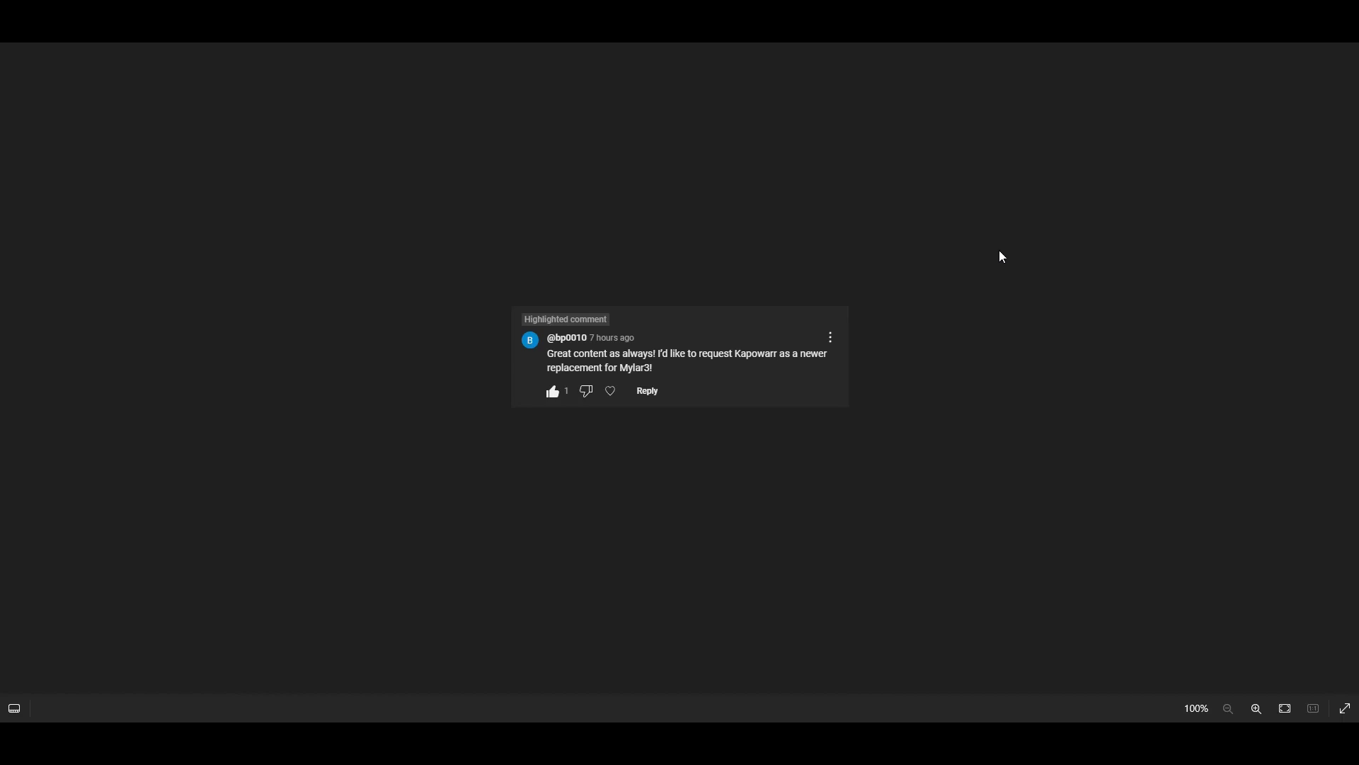
key("alt+Tab")
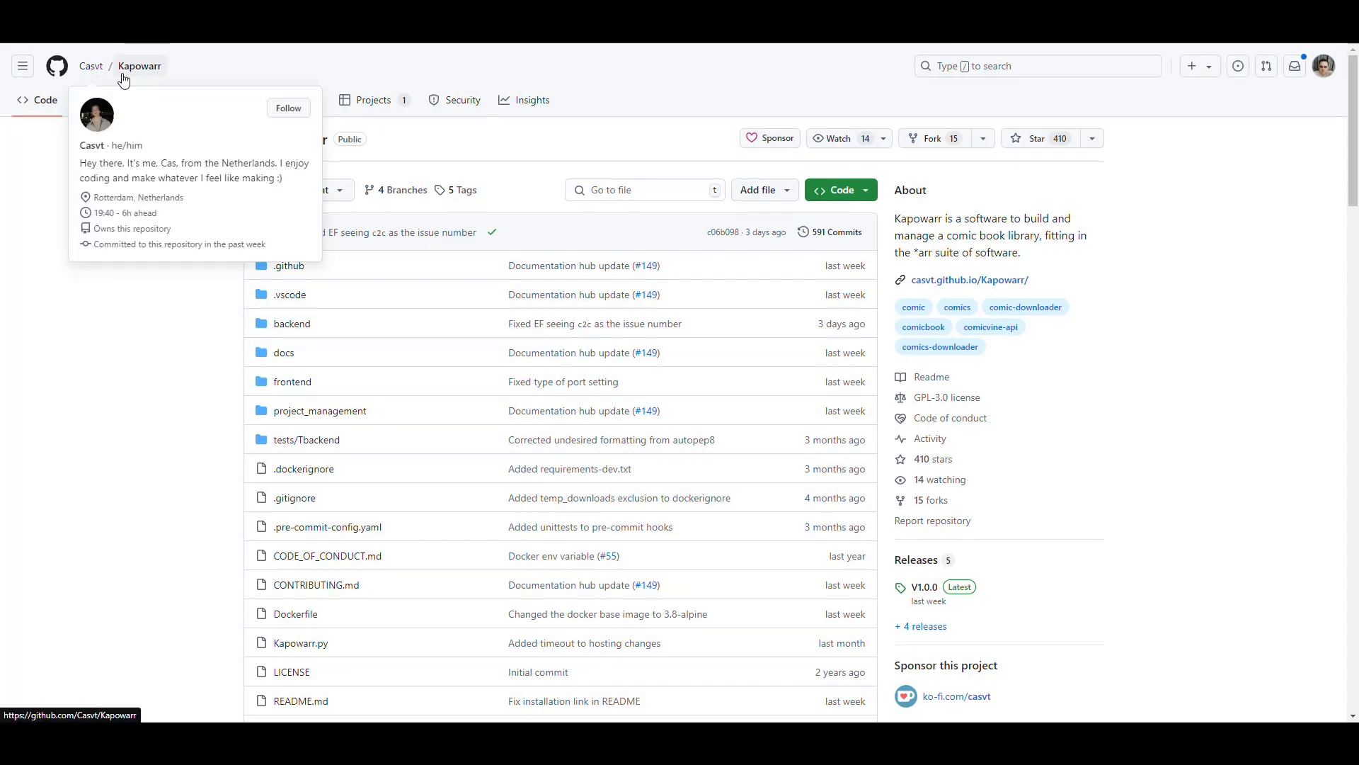
scroll(156, 364, "down", 10)
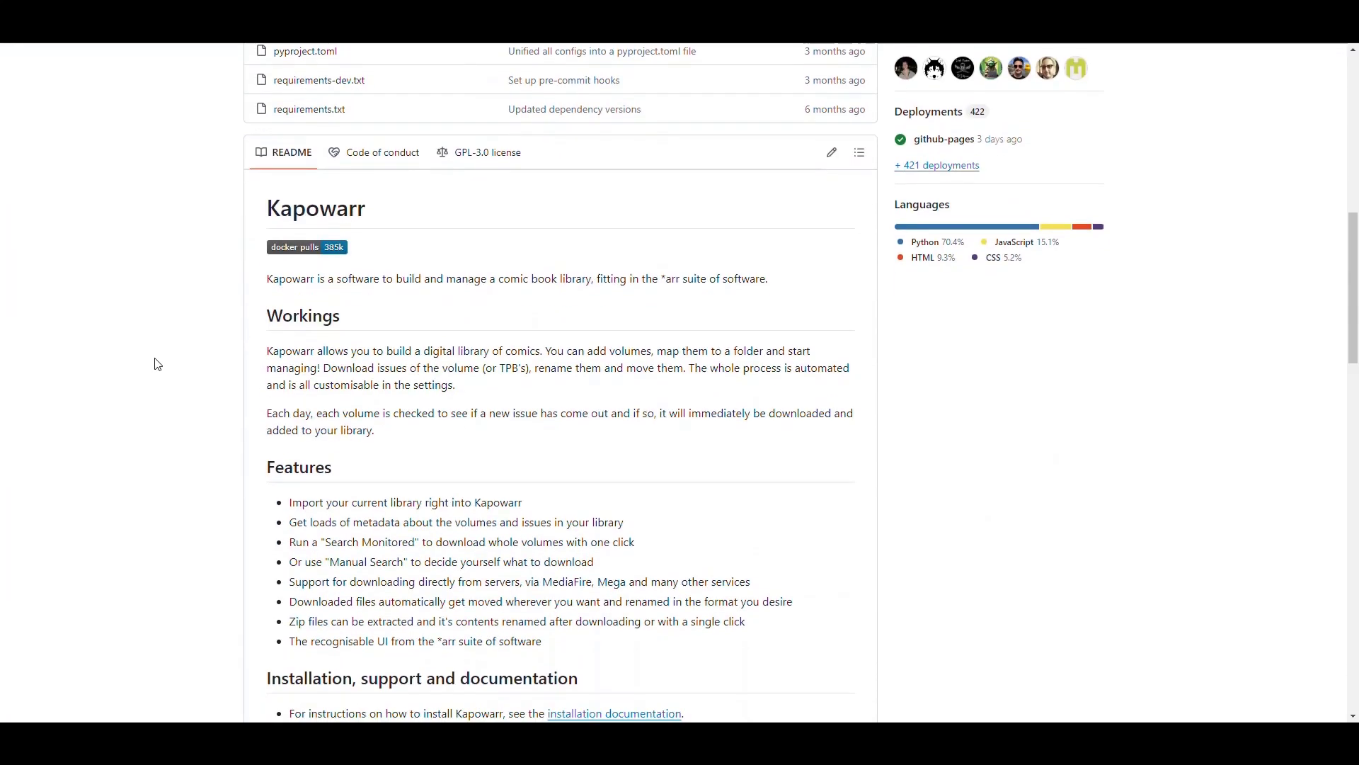
scroll(156, 364, "down", 1)
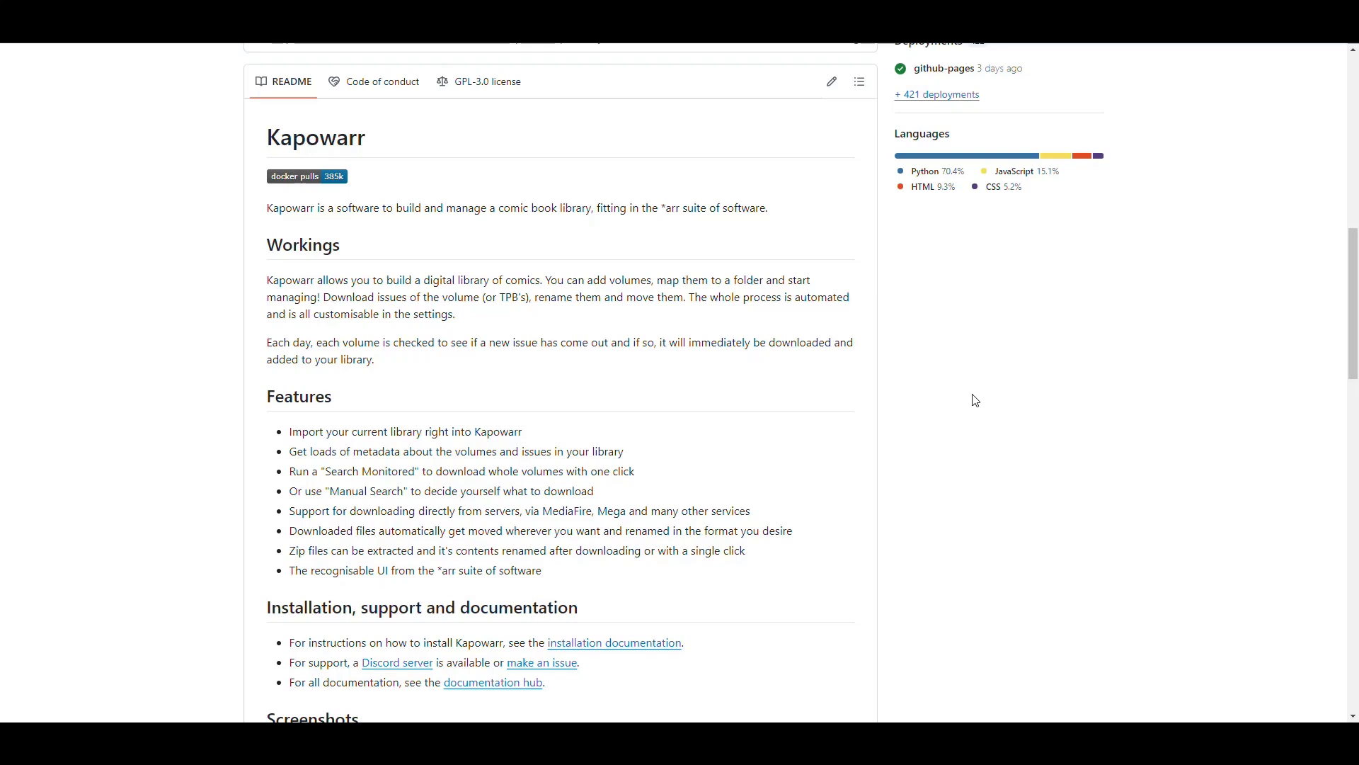
Highlight the README's opening description about managing a comic library and the *arr suite.
left_click_drag(274, 206, 458, 208)
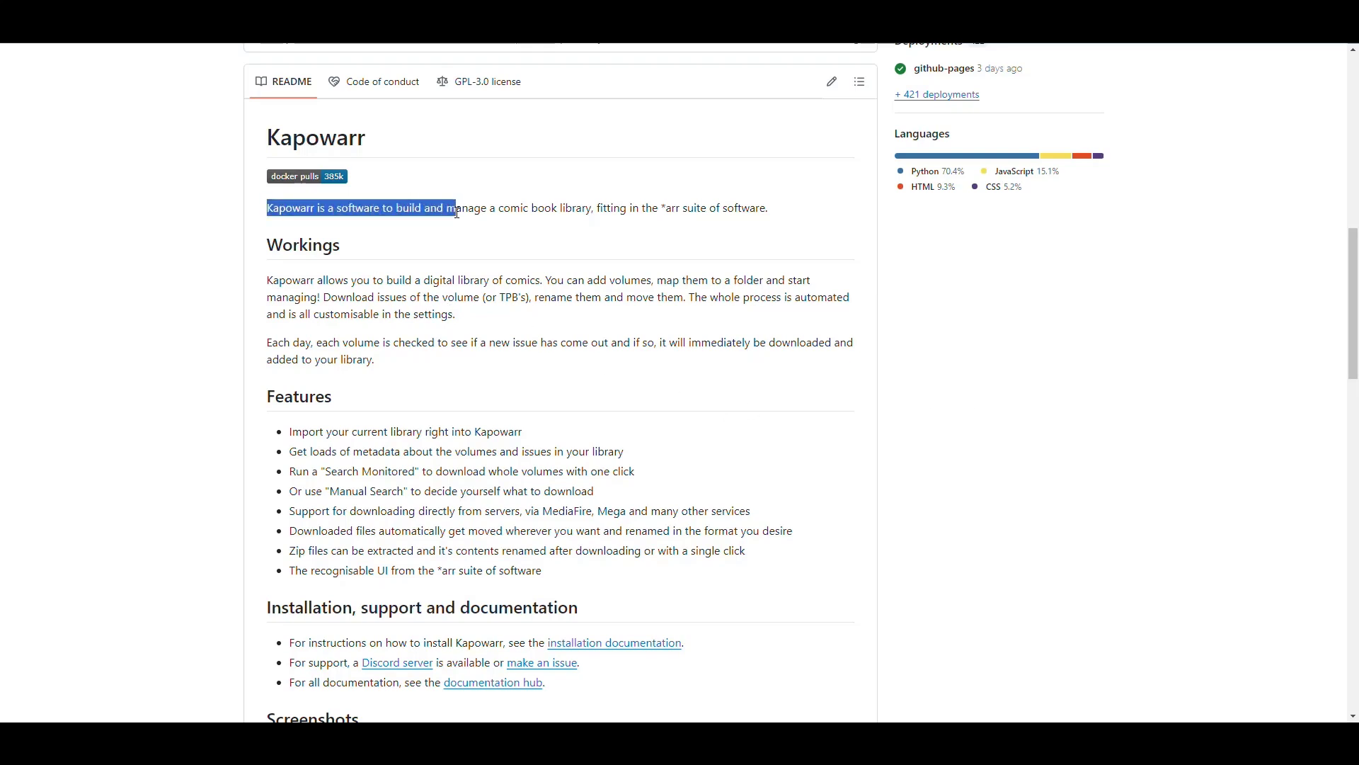
left_click(503, 205)
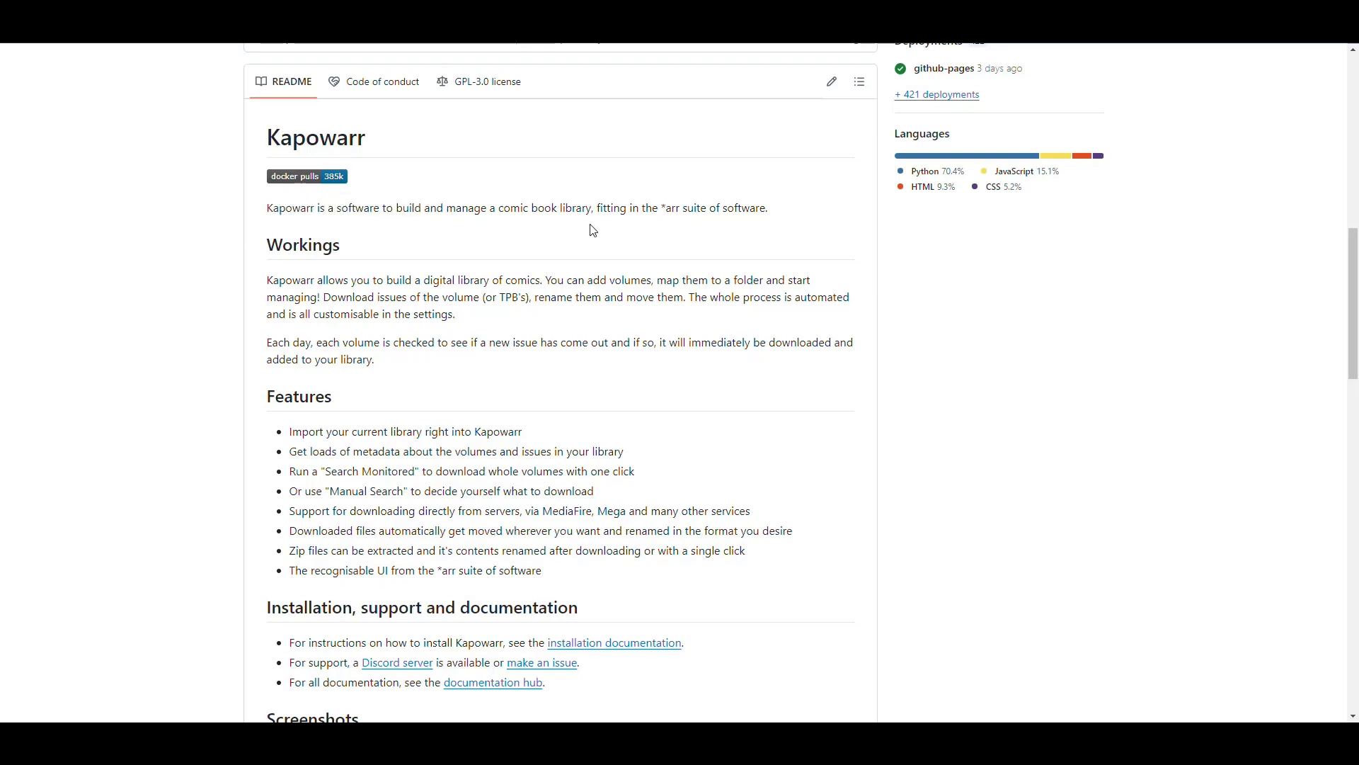
left_click_drag(592, 208, 474, 209)
left_click(715, 207)
left_click_drag(600, 205, 774, 216)
left_click(708, 207)
scroll(510, 298, "down", 2)
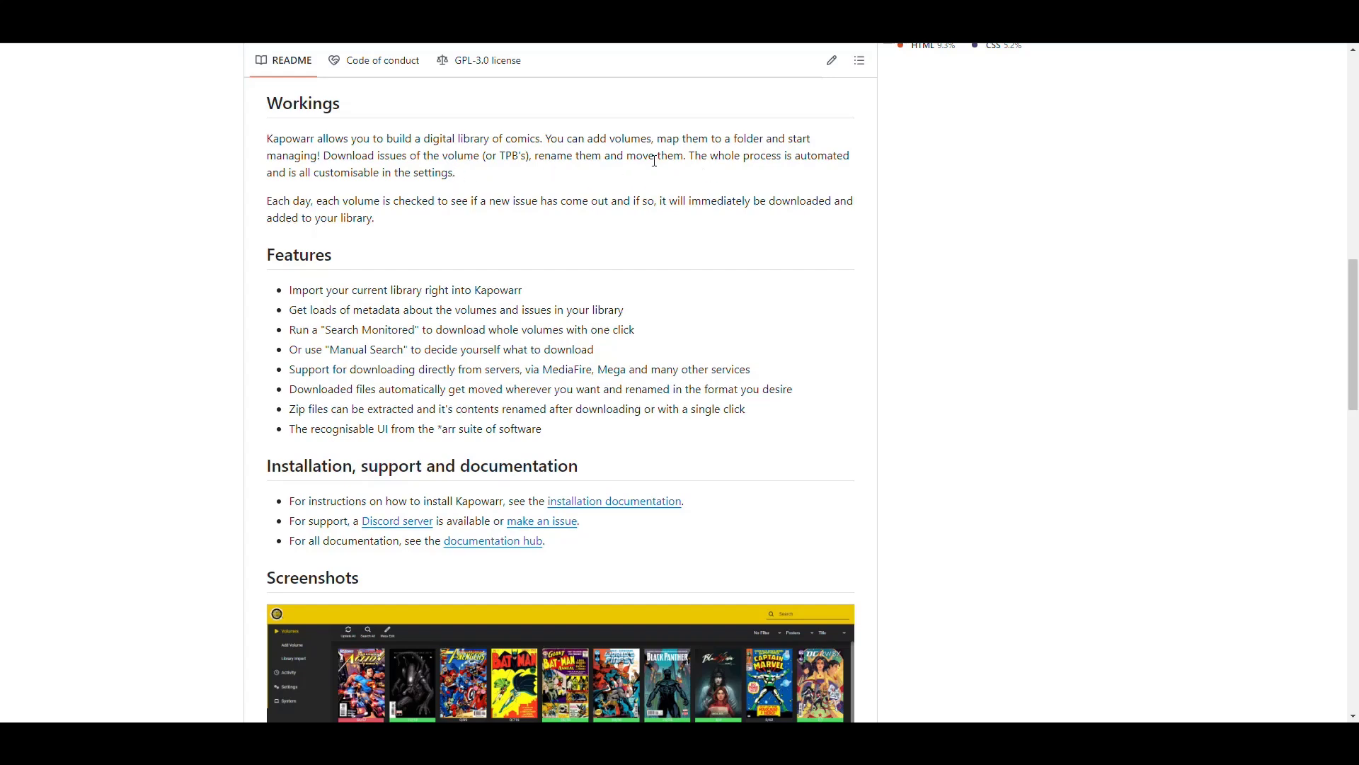
Highlight the points on automation, customisable settings and daily volume checks while reading on.
left_click_drag(743, 155, 850, 158)
left_click(453, 172)
key("shift+Home")
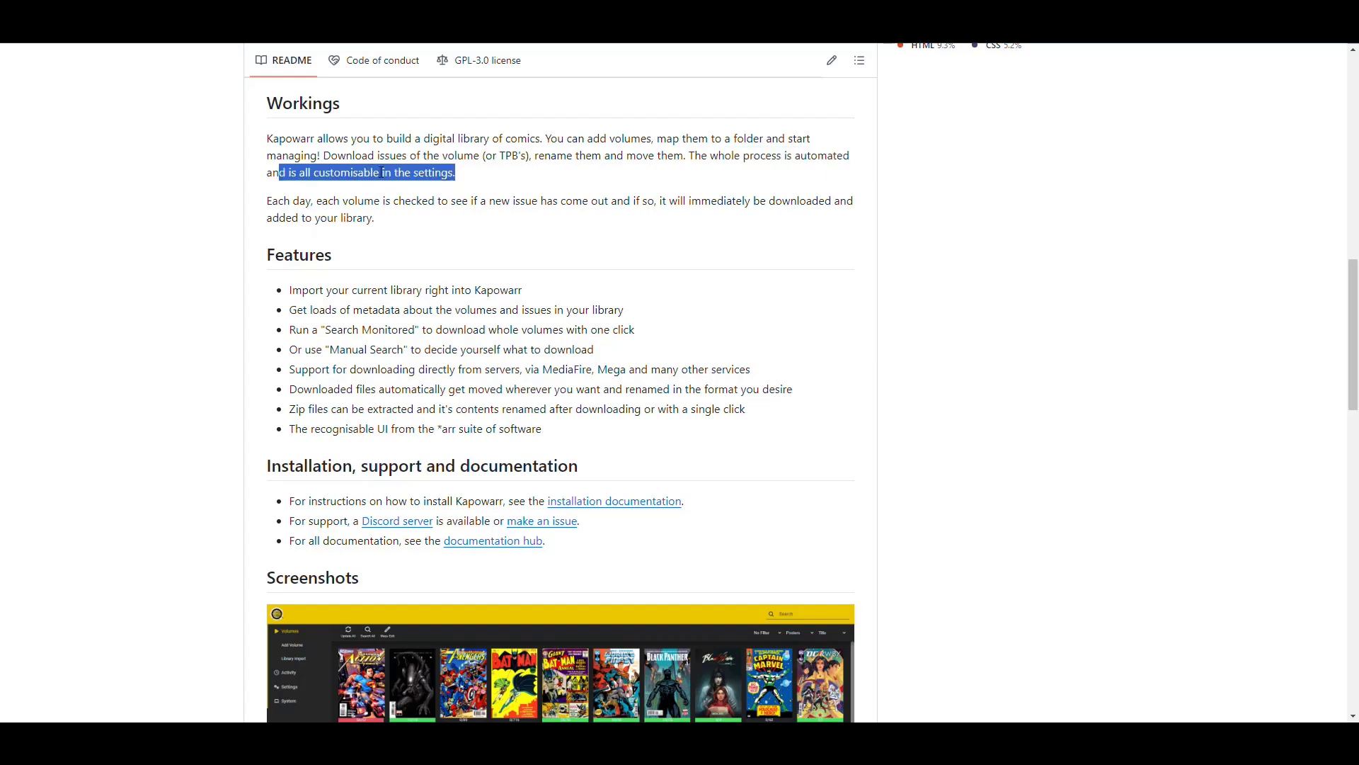
left_click(415, 183)
scroll(608, 177, "down", 1)
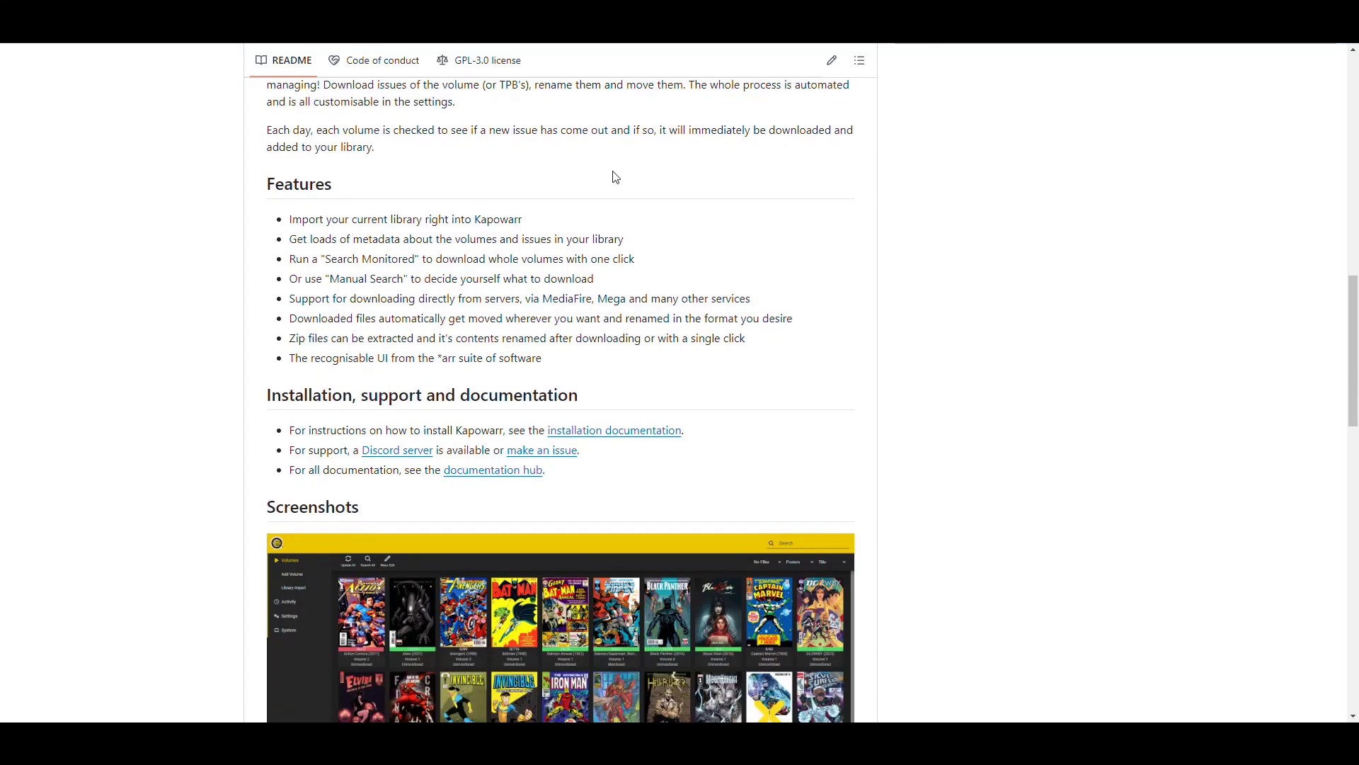
left_click_drag(267, 136, 501, 134)
left_click(588, 137)
scroll(921, 205, "down", 1)
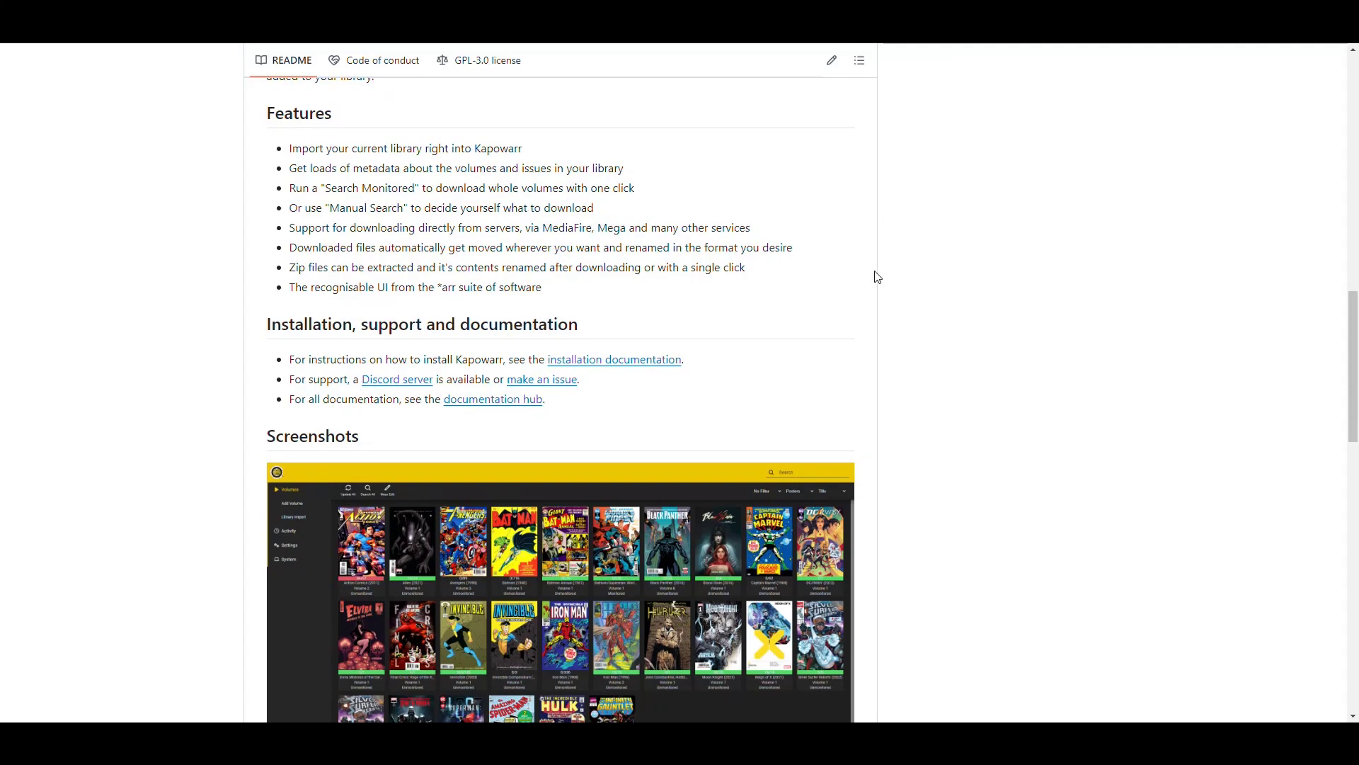
scroll(352, 220, "down", 1)
scroll(761, 310, "down", 1)
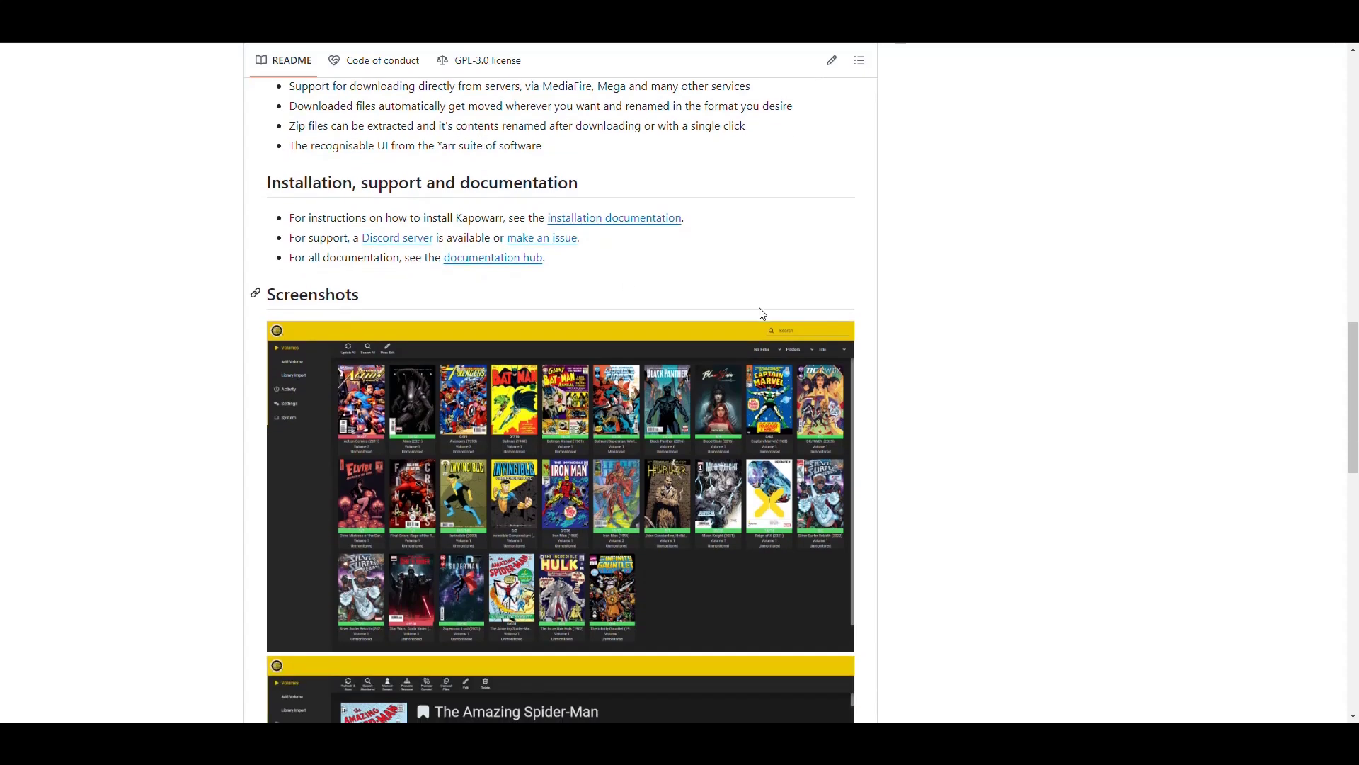
scroll(916, 302, "down", 1)
scroll(915, 302, "down", 1)
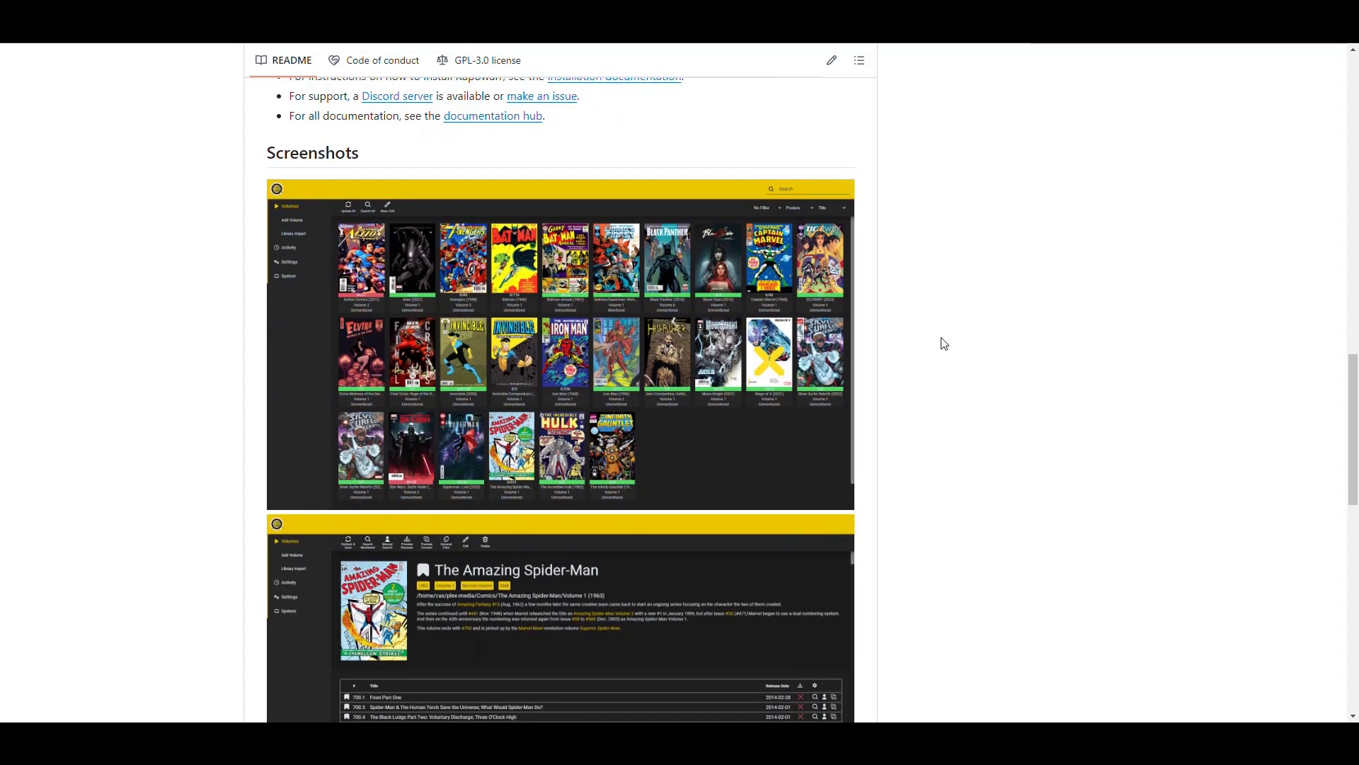
left_click(639, 363)
key("alt+Left")
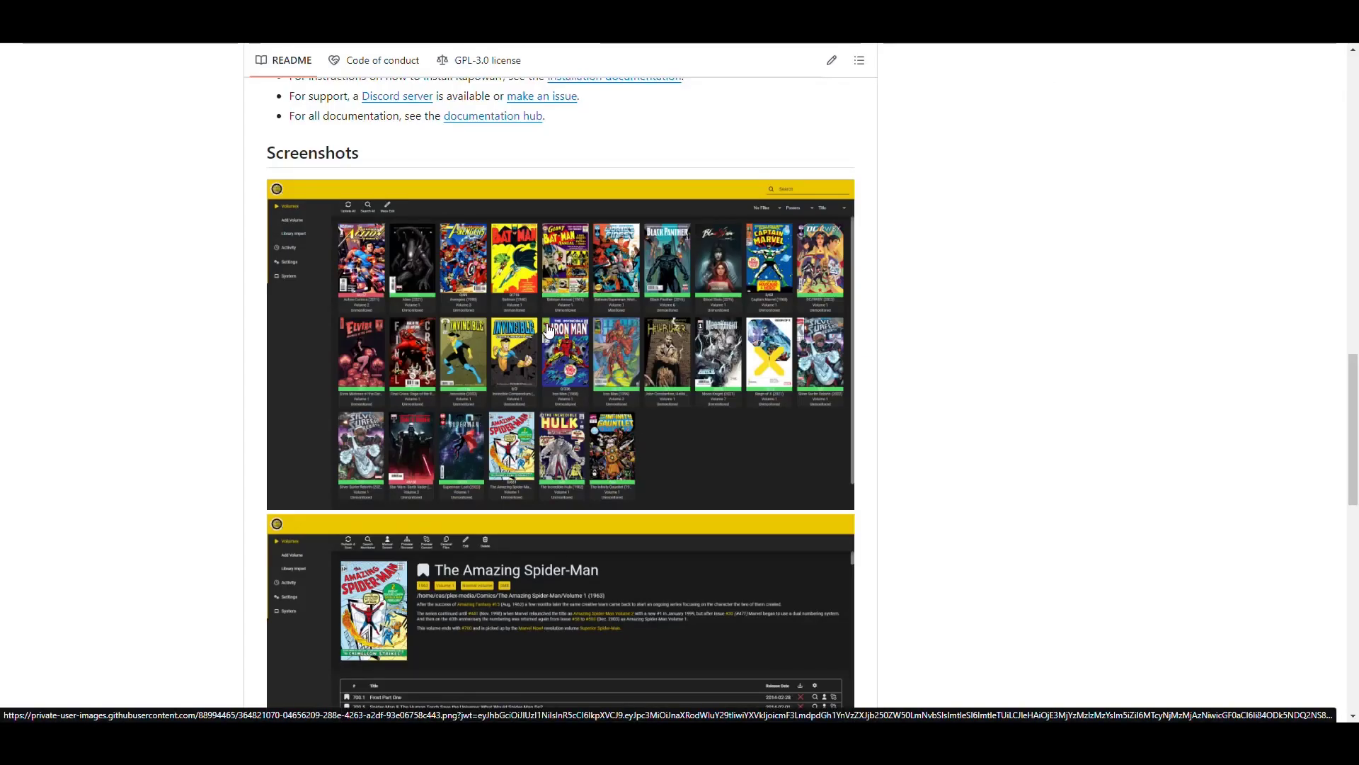
scroll(919, 279, "down", 10)
scroll(922, 280, "up", 13)
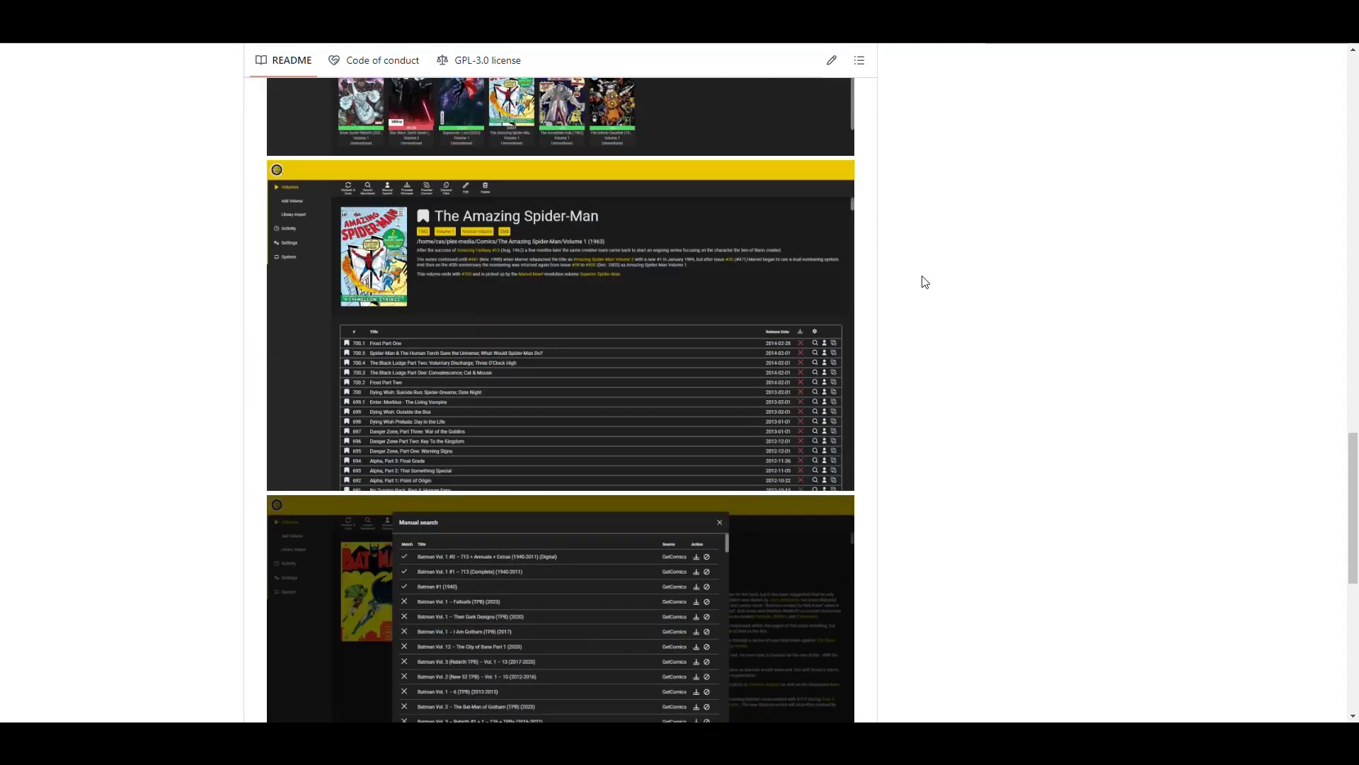
scroll(927, 281, "down", 2)
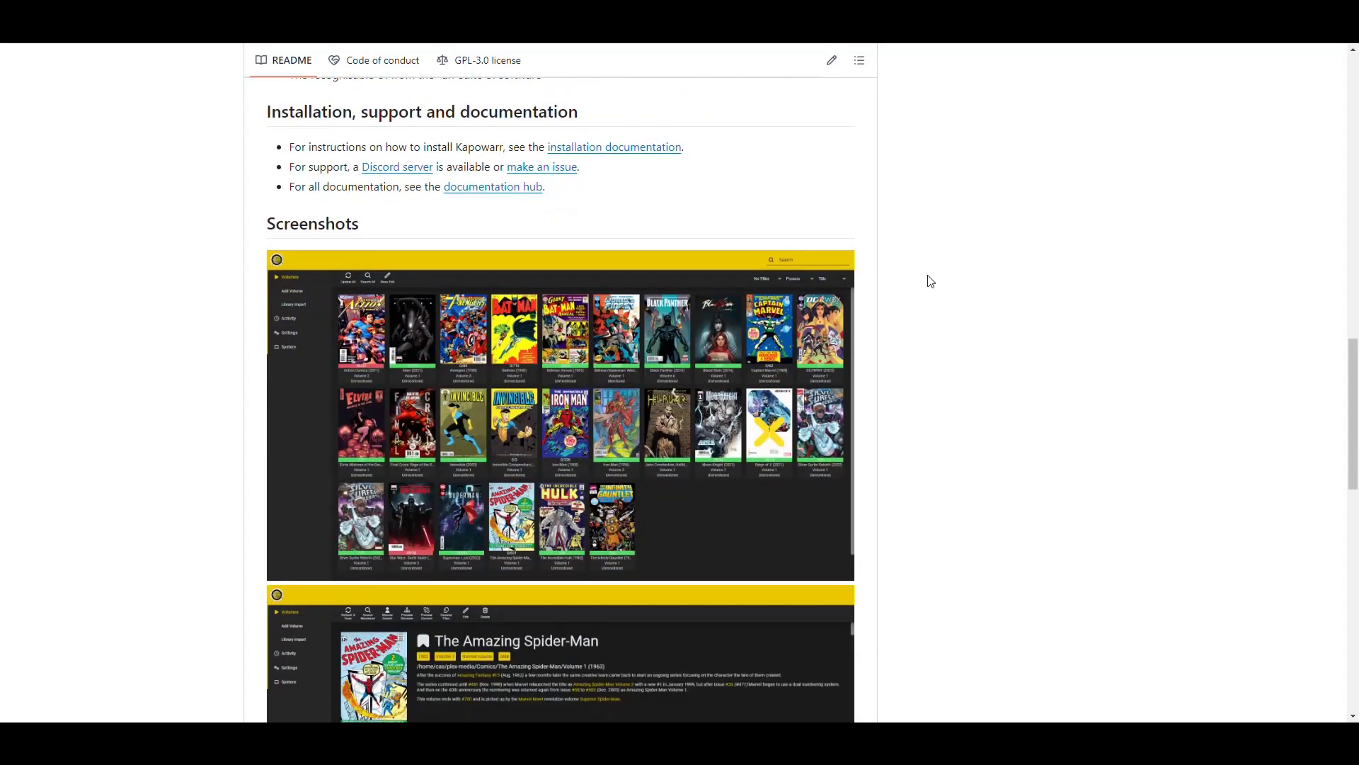
left_click(638, 150)
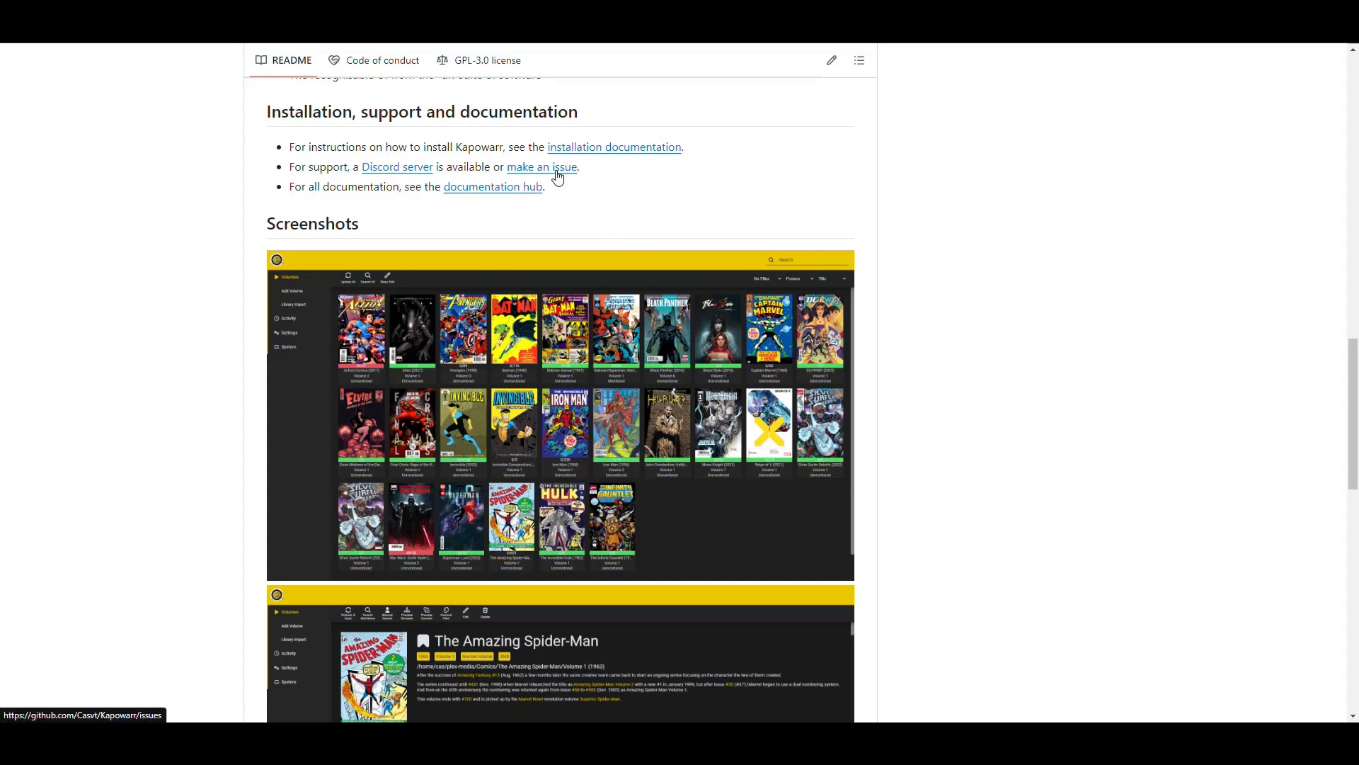
scroll(977, 264, "down", 15)
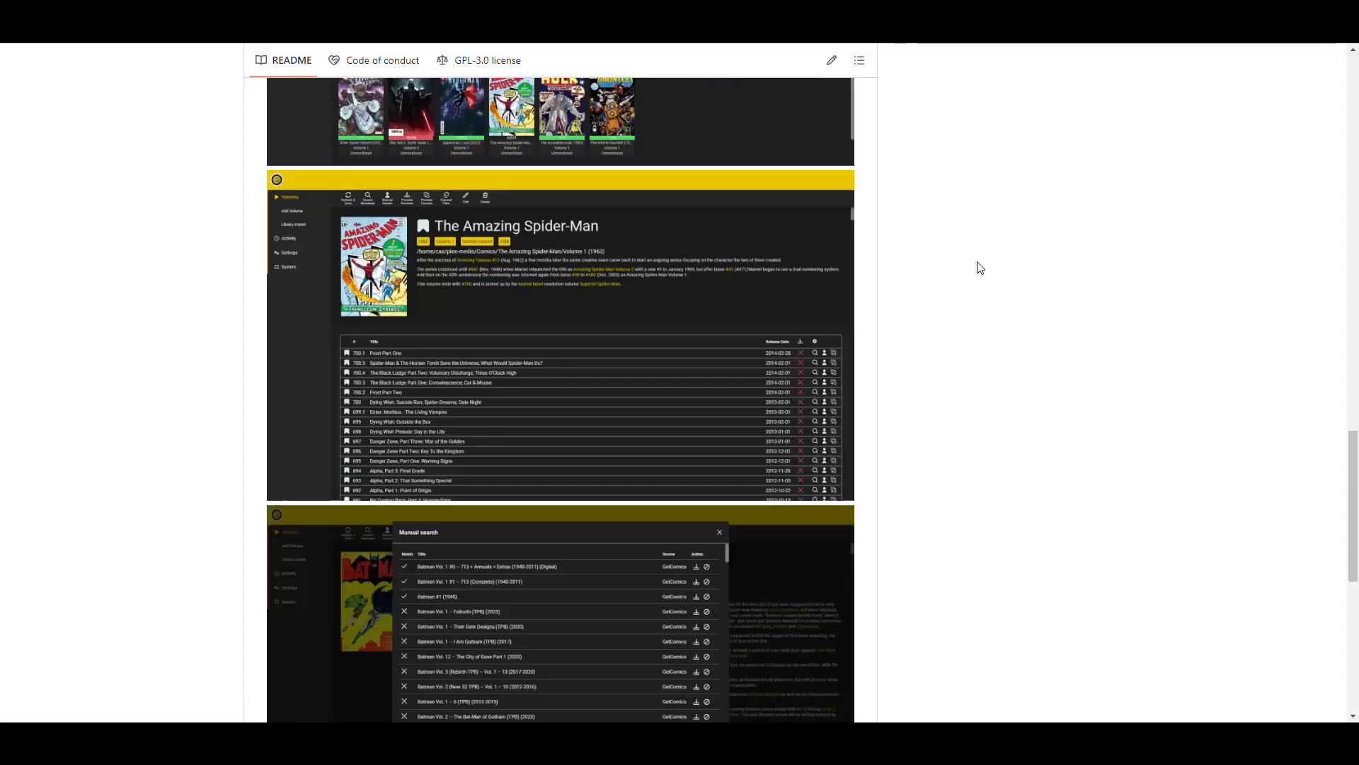
scroll(967, 273, "up", 20)
scroll(970, 269, "up", 7)
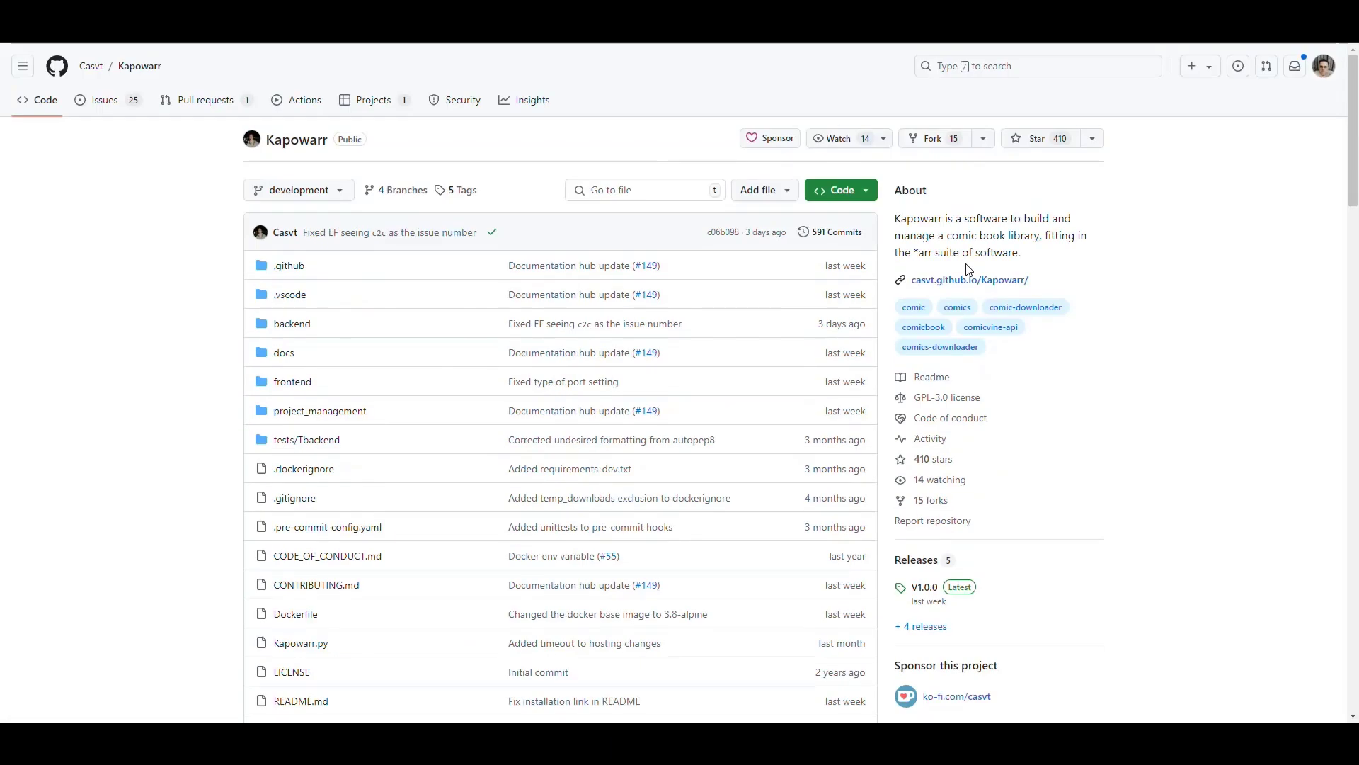
scroll(971, 276, "down", 11)
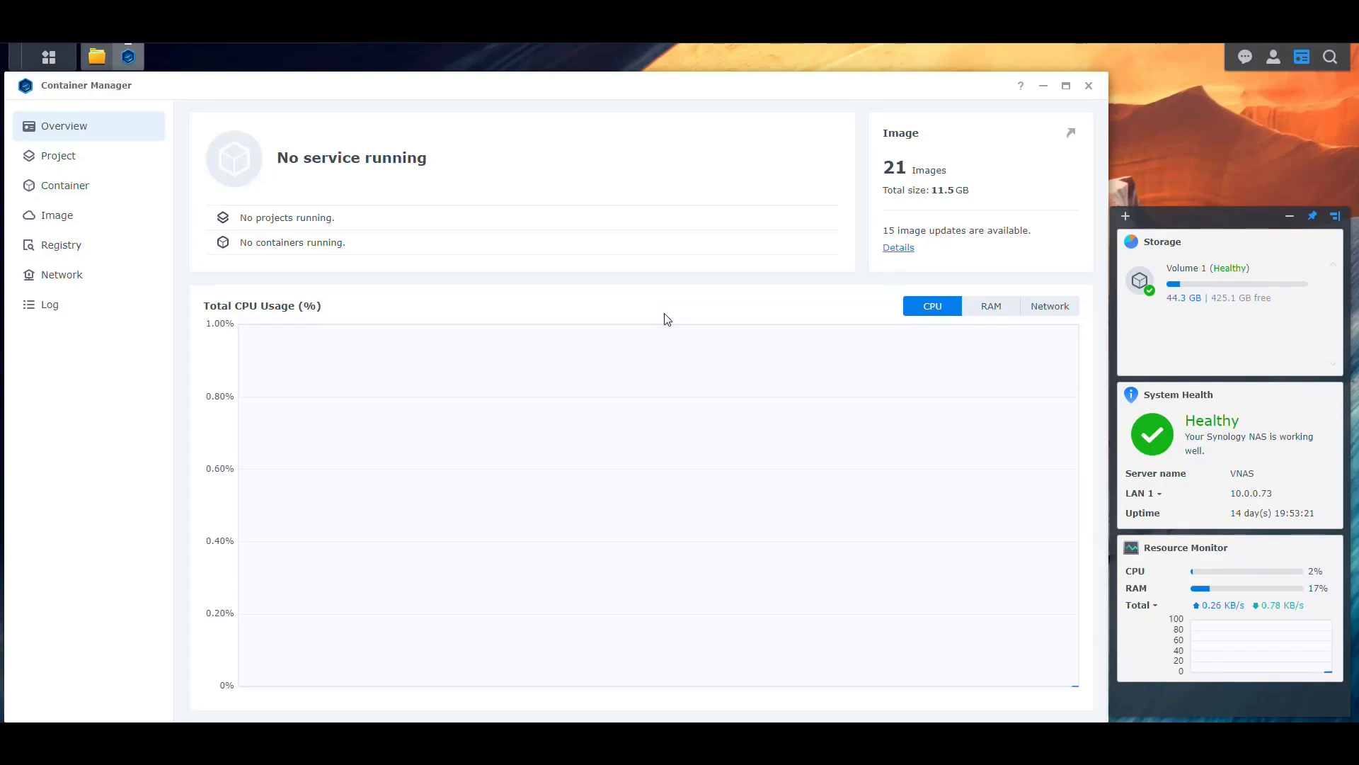
Create a Kapowarr folder inside docker/Configs in File Station.
left_click(97, 57)
double_click(221, 195)
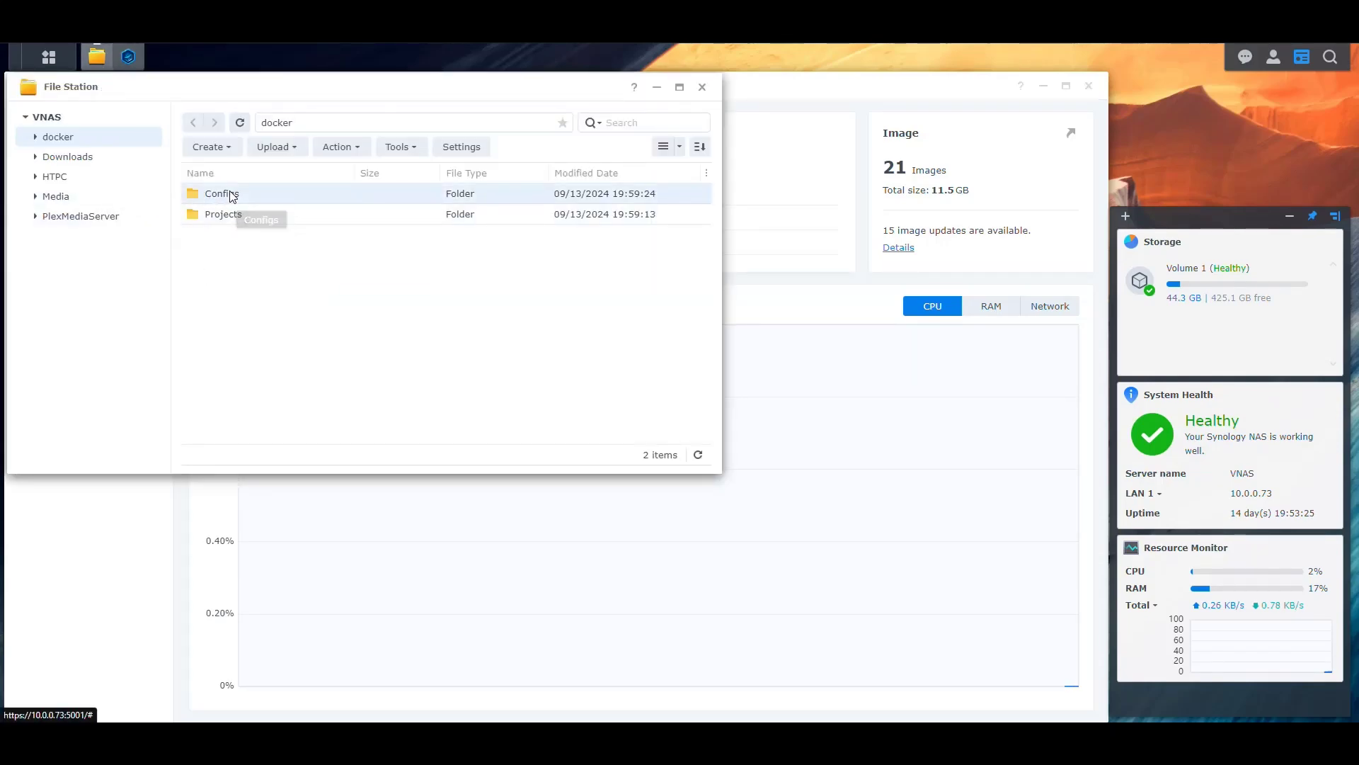
left_click(212, 146)
left_click(241, 174)
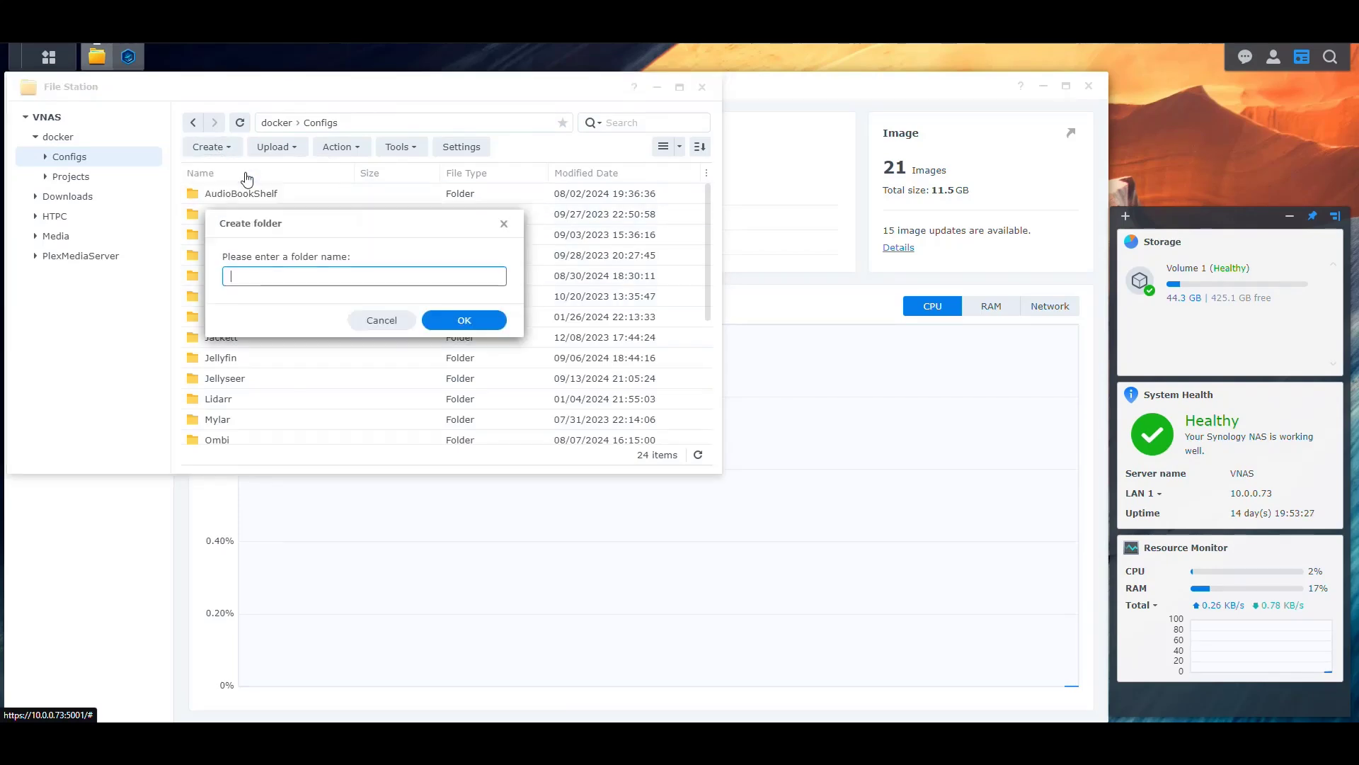
key("Escape")
Create a Kapowarr folder in docker/Projects, then return to Container Manager's project list.
left_click(76, 177)
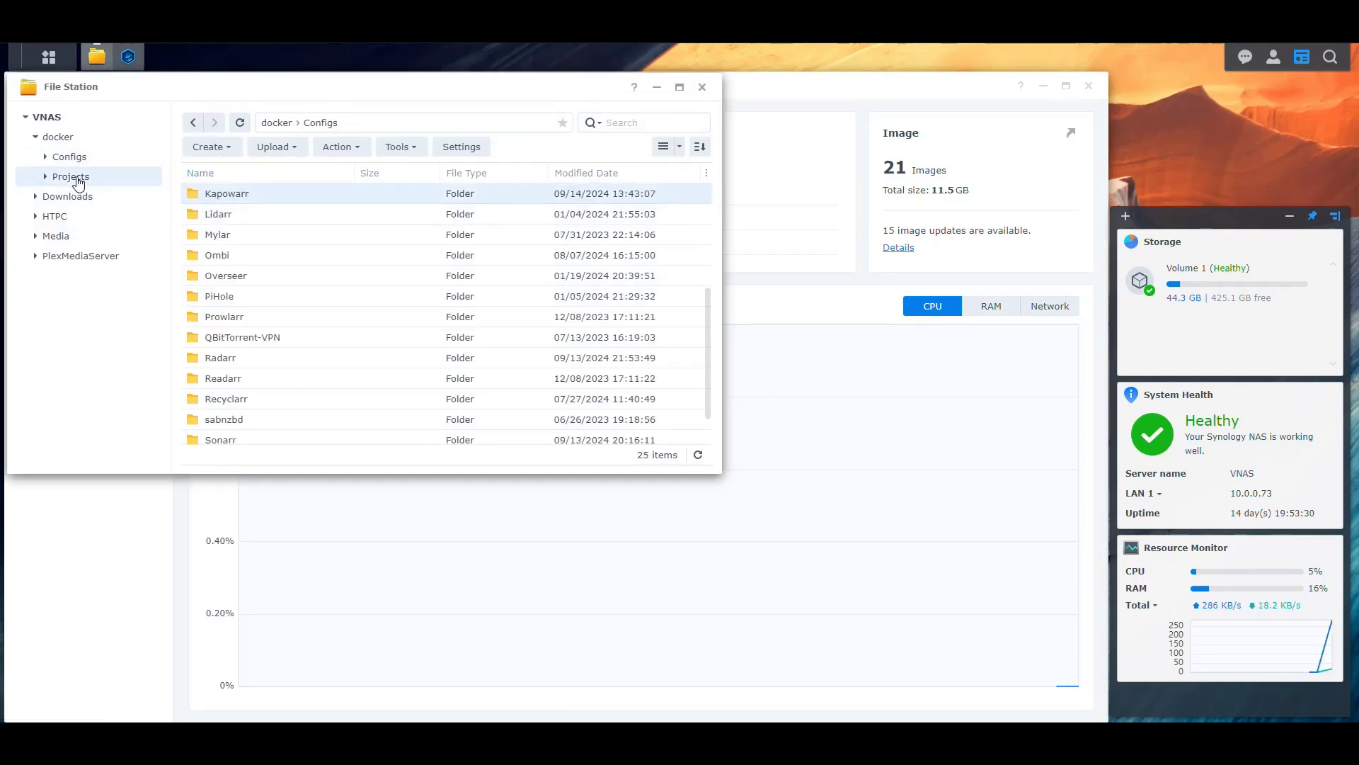
left_click(209, 149)
left_click(225, 173)
key("Escape")
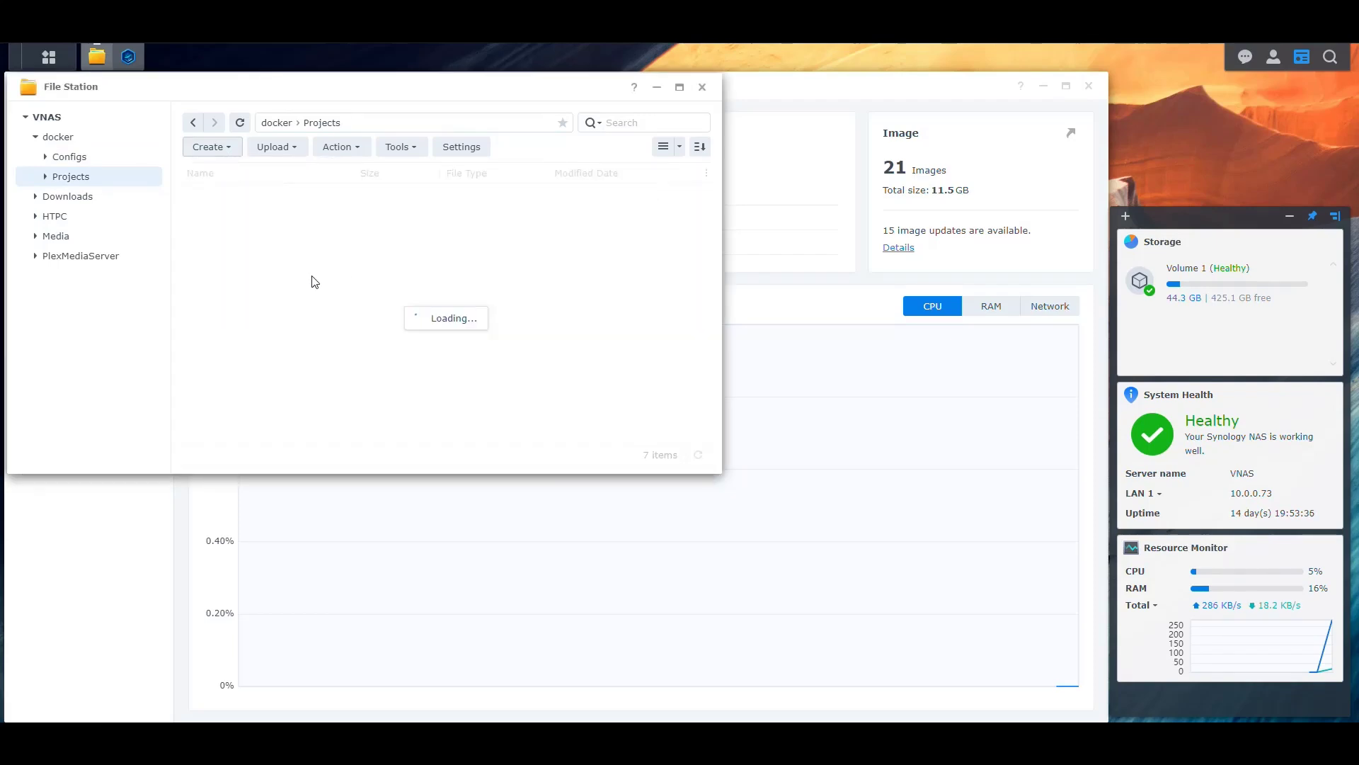
left_click(68, 157)
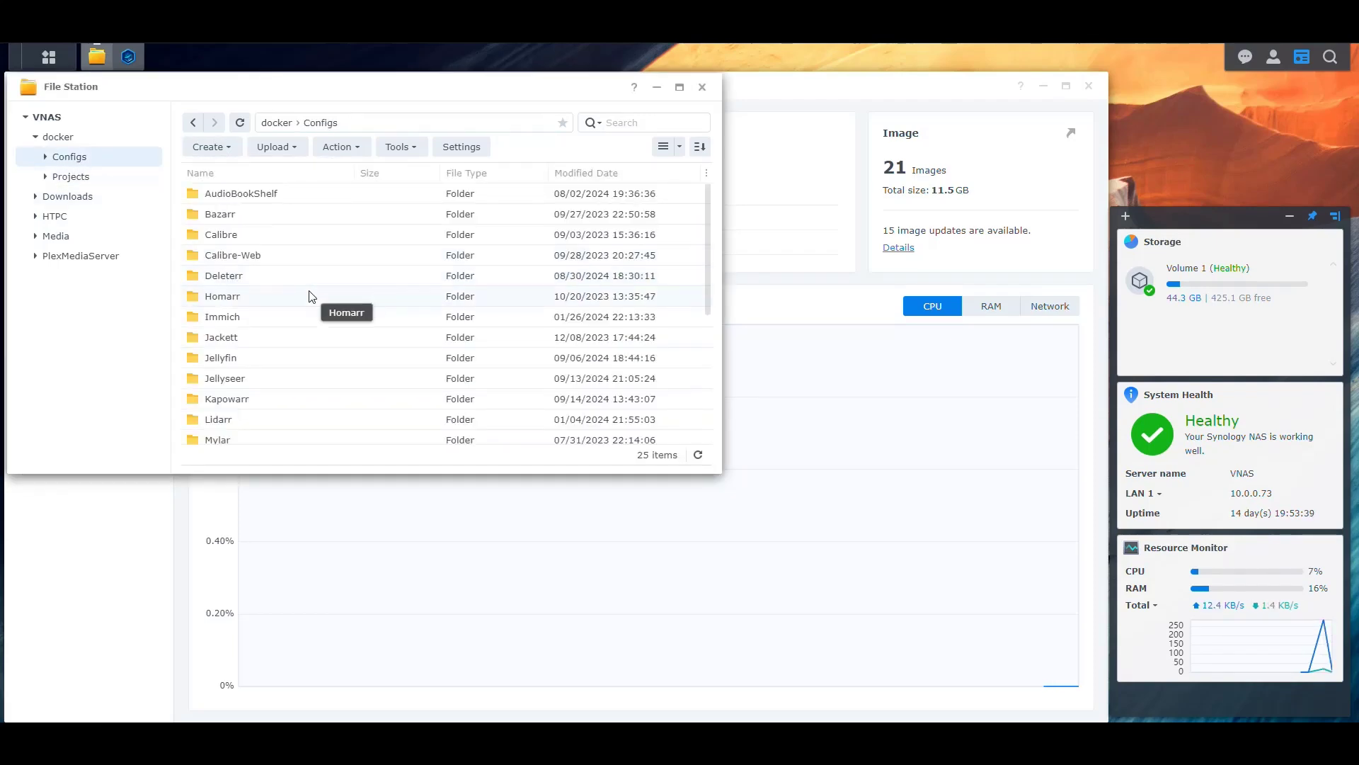
left_click(128, 56)
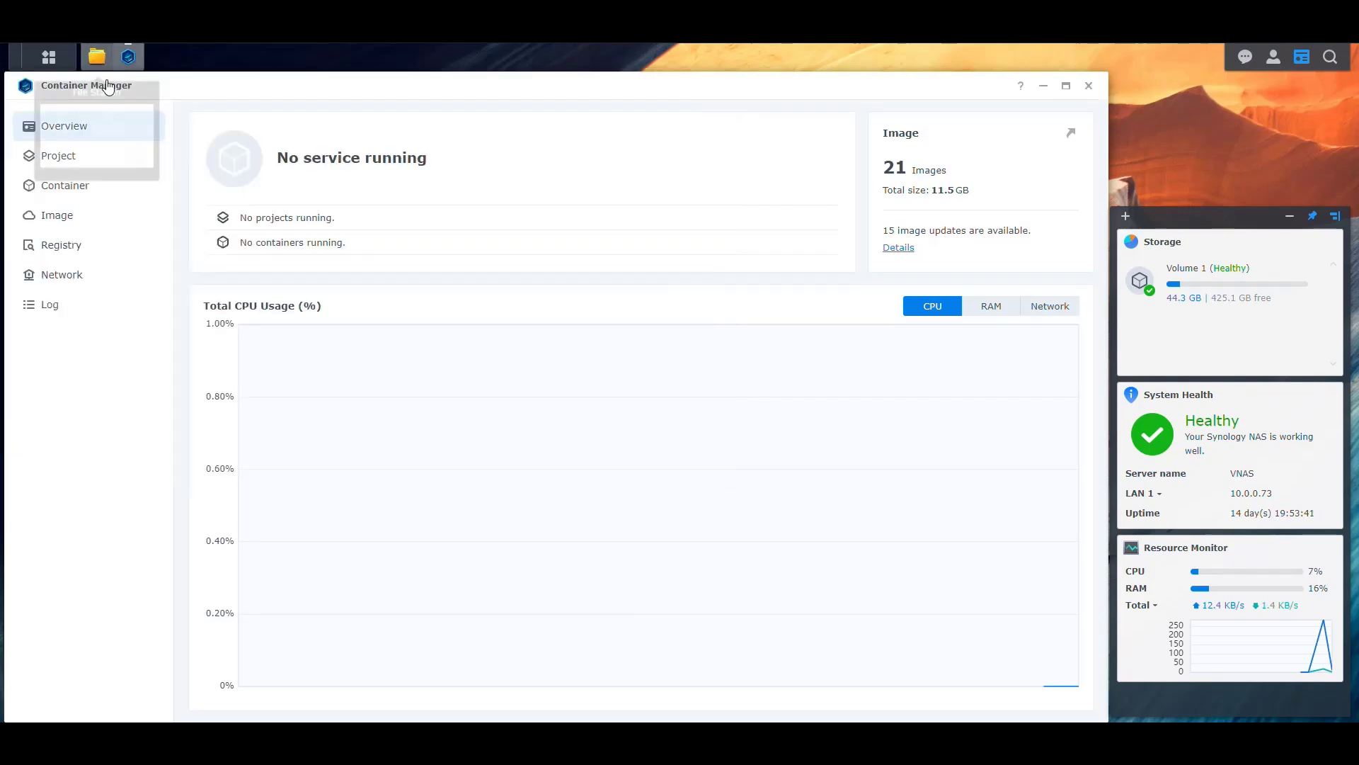
left_click(58, 155)
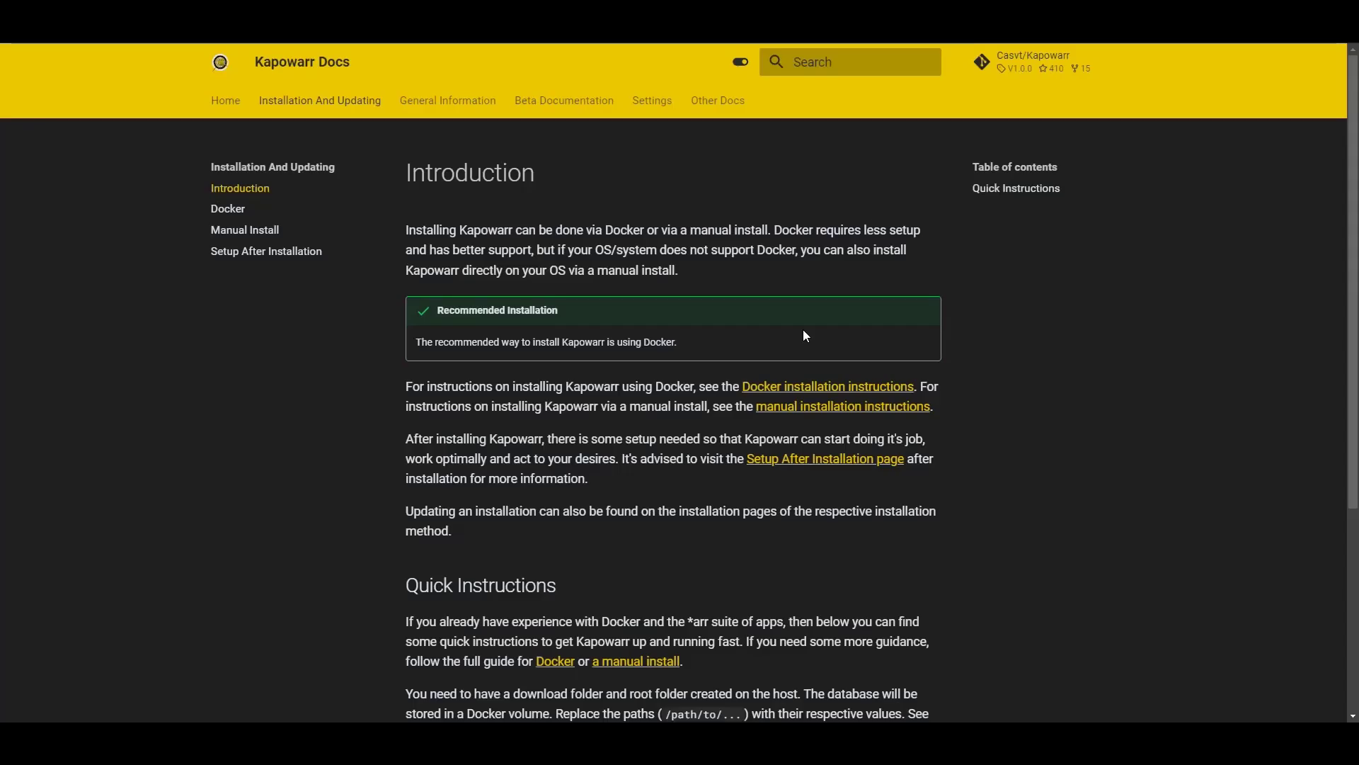
Copy the Docker Compose file from the Docker page's Launch container section.
scroll(676, 260, "down", 5)
scroll(688, 253, "up", 5)
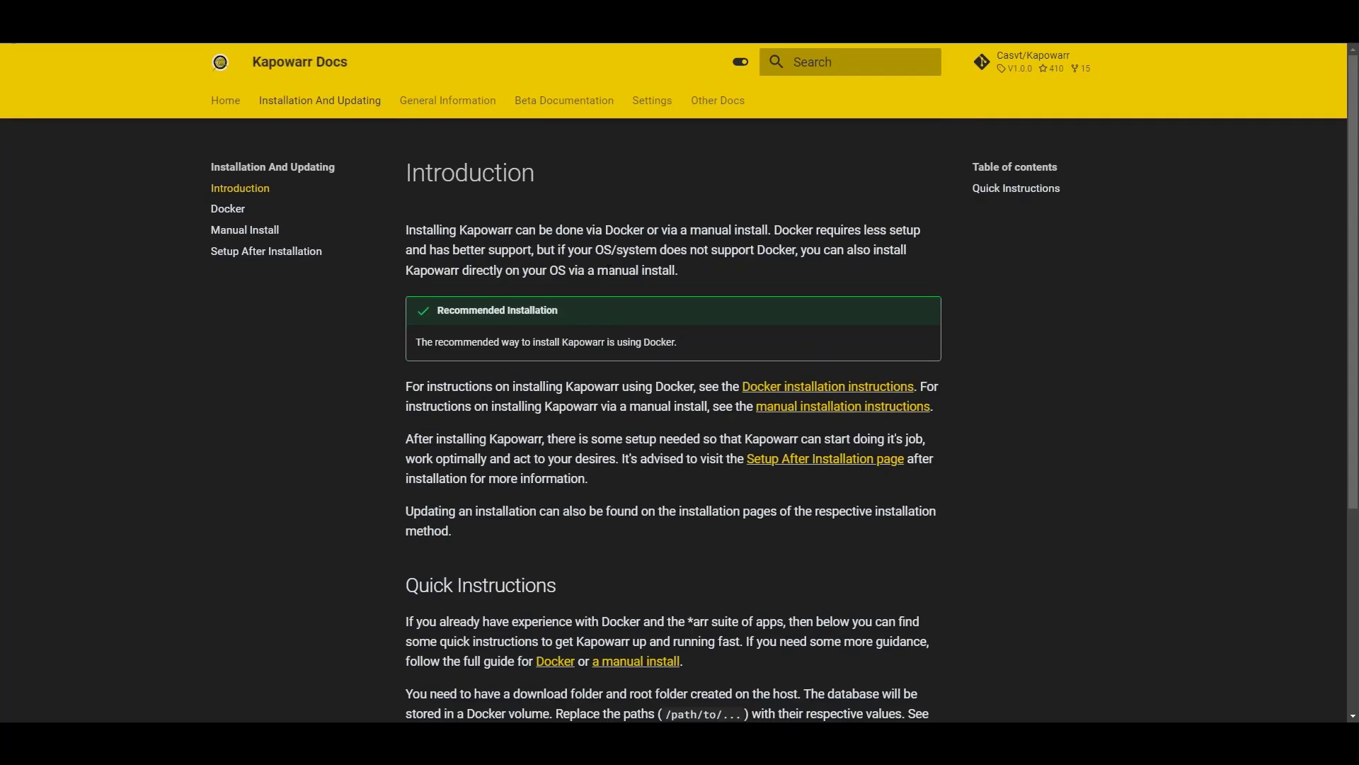
left_click(228, 208)
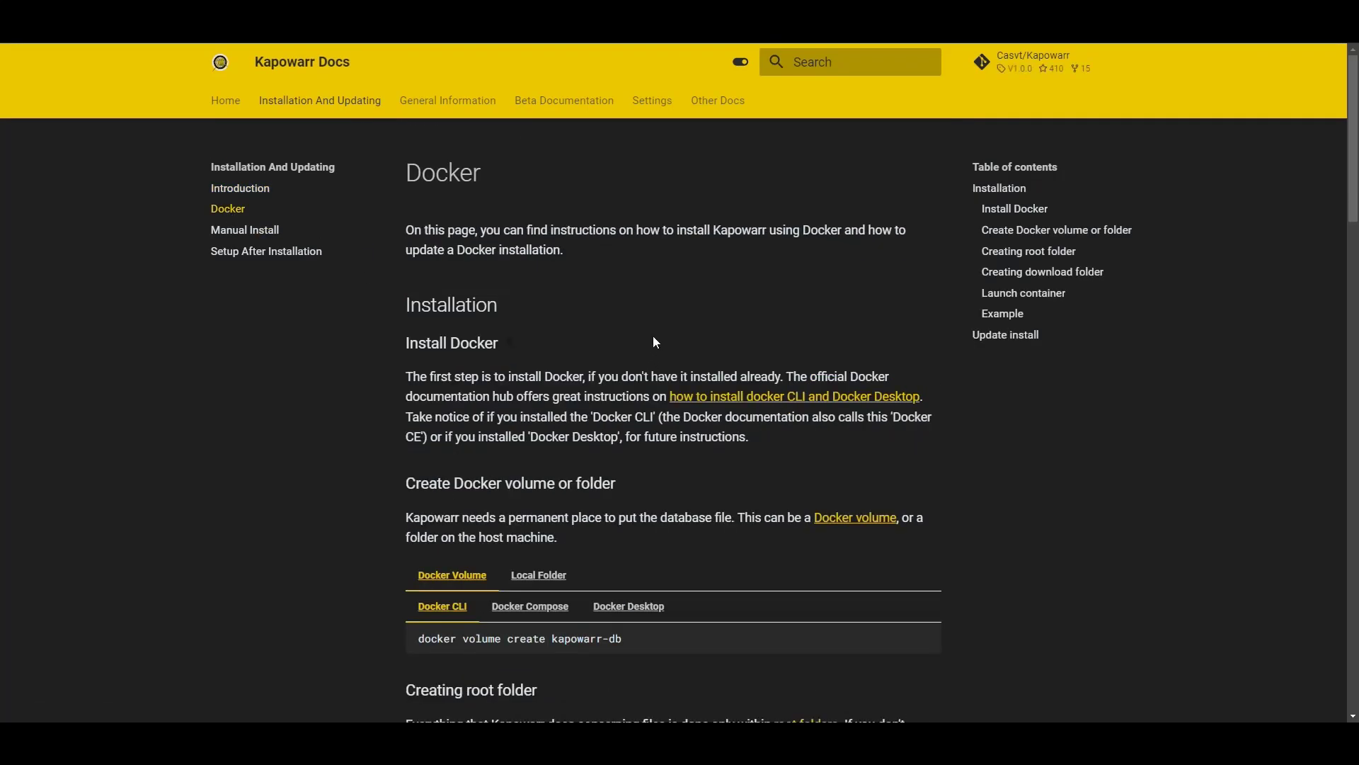
scroll(653, 335, "down", 10)
left_click(530, 295)
scroll(549, 283, "down", 1)
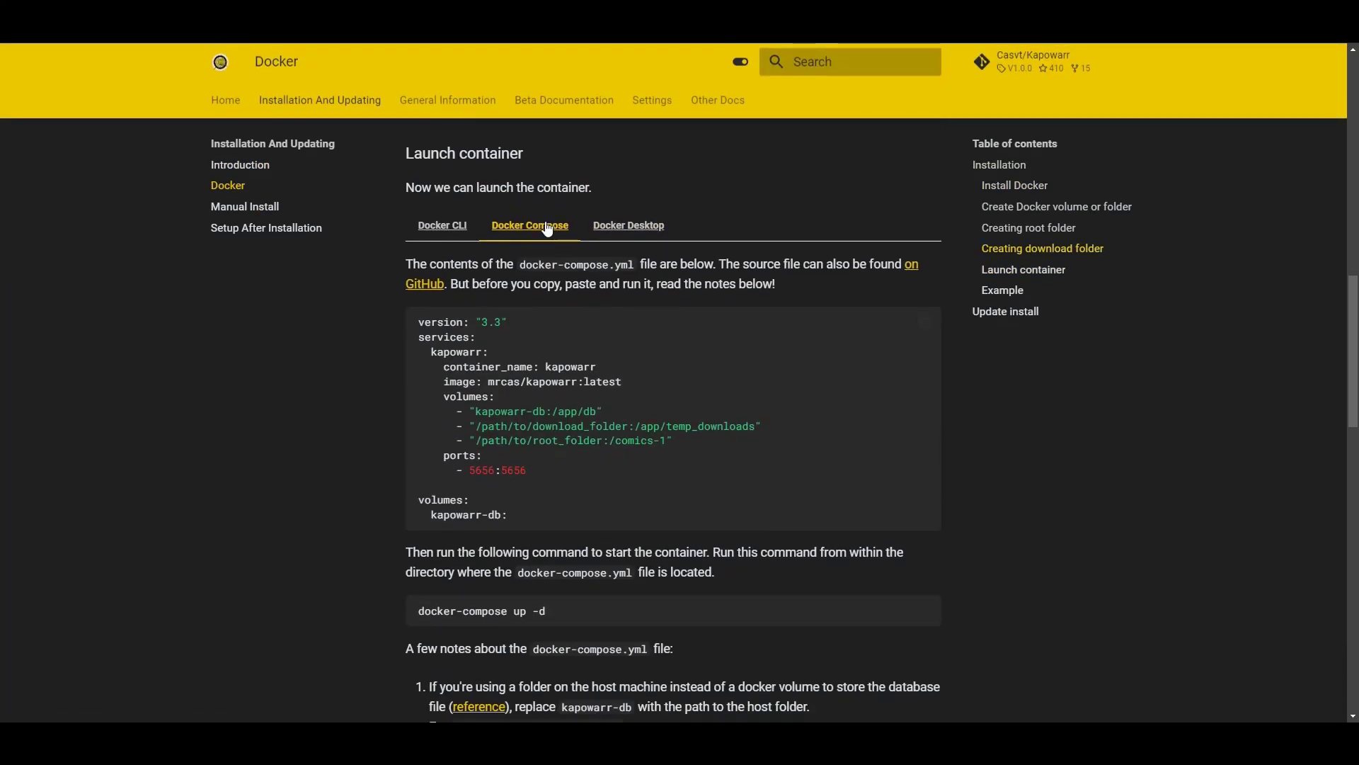
left_click(926, 322)
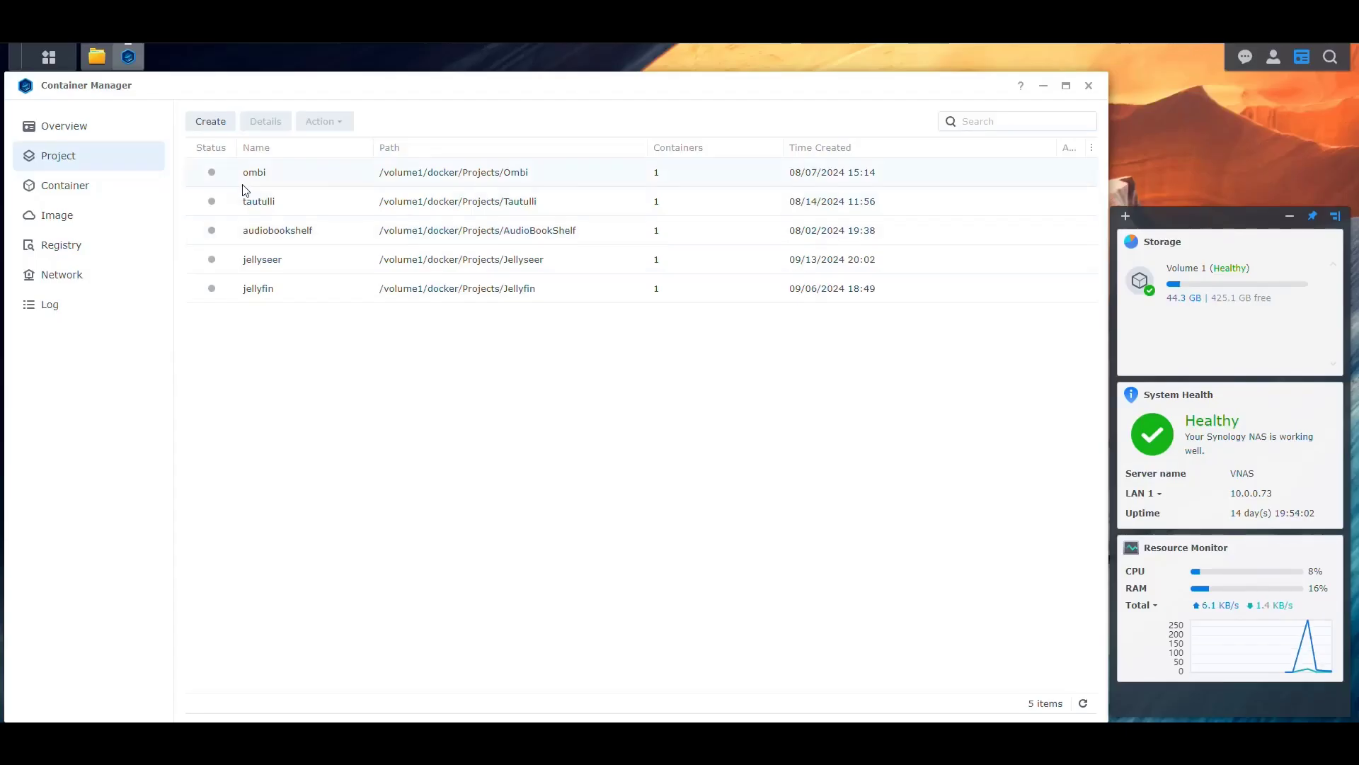
Create a project named kapowarr with path docker/Projects/Kapowarr.
left_click(210, 121)
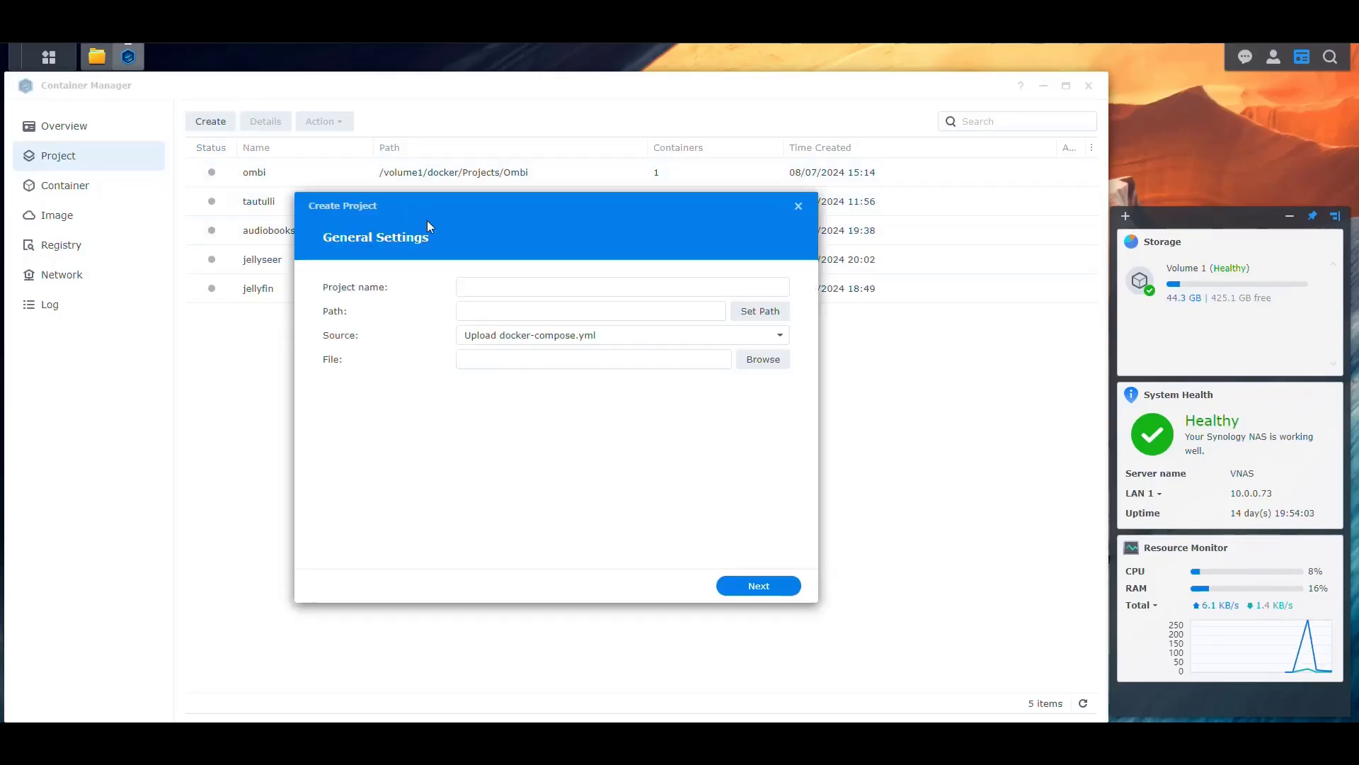
left_click(573, 289)
type("kapowarr")
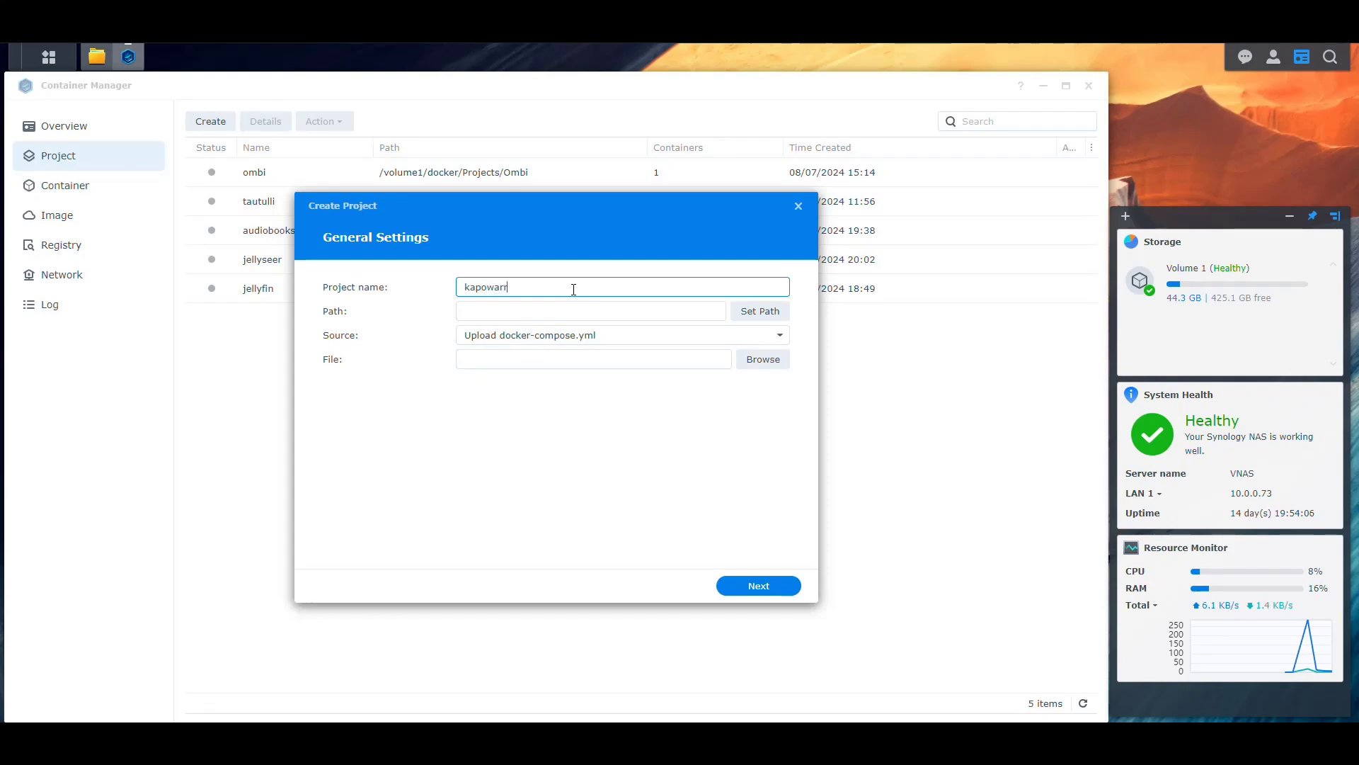
left_click(758, 311)
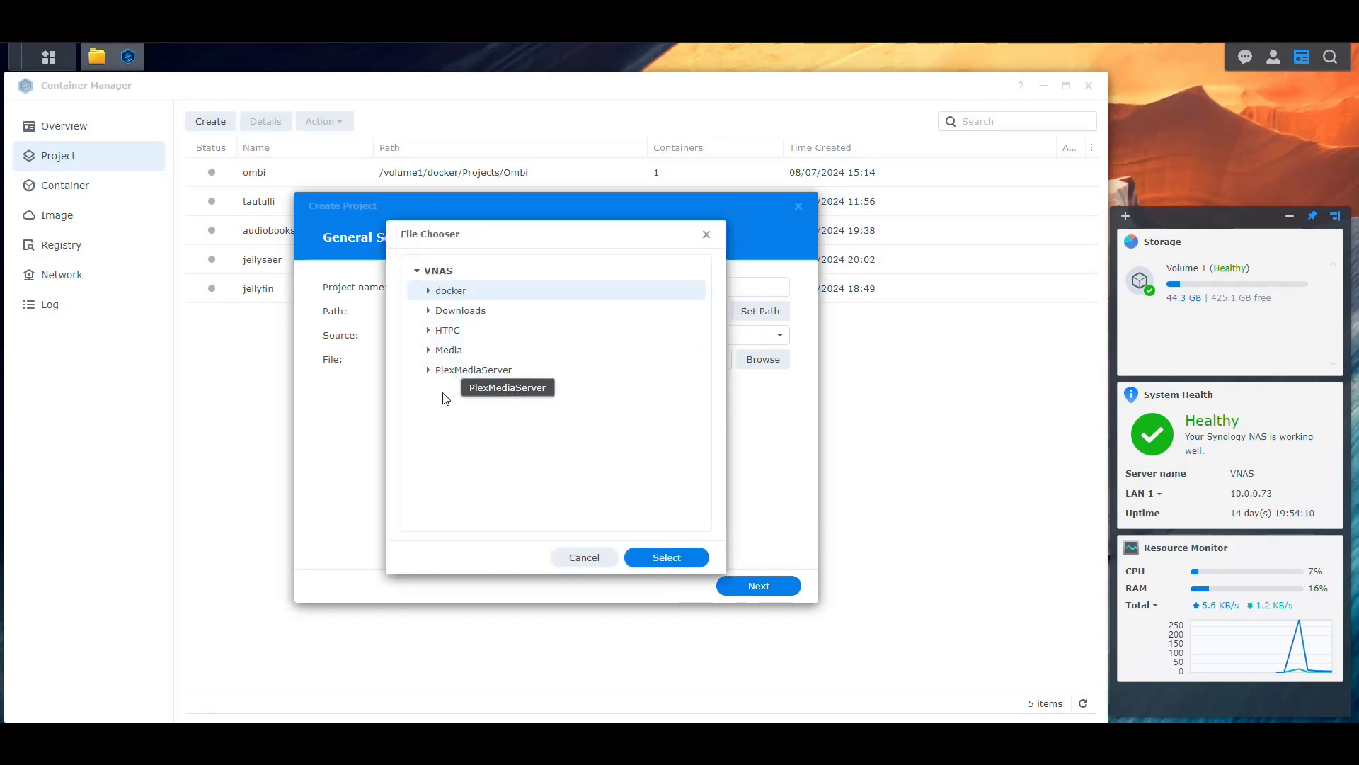
left_click(428, 291)
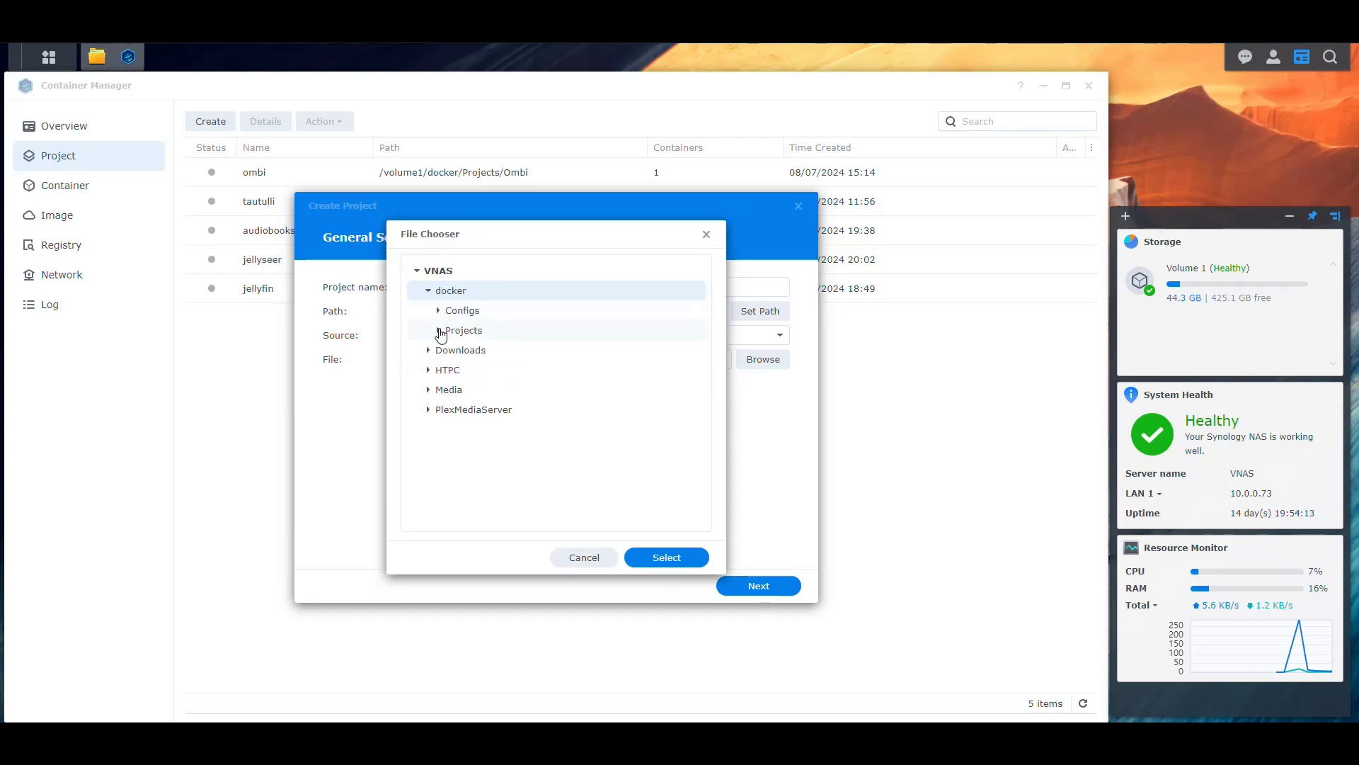
left_click(439, 330)
left_click(497, 430)
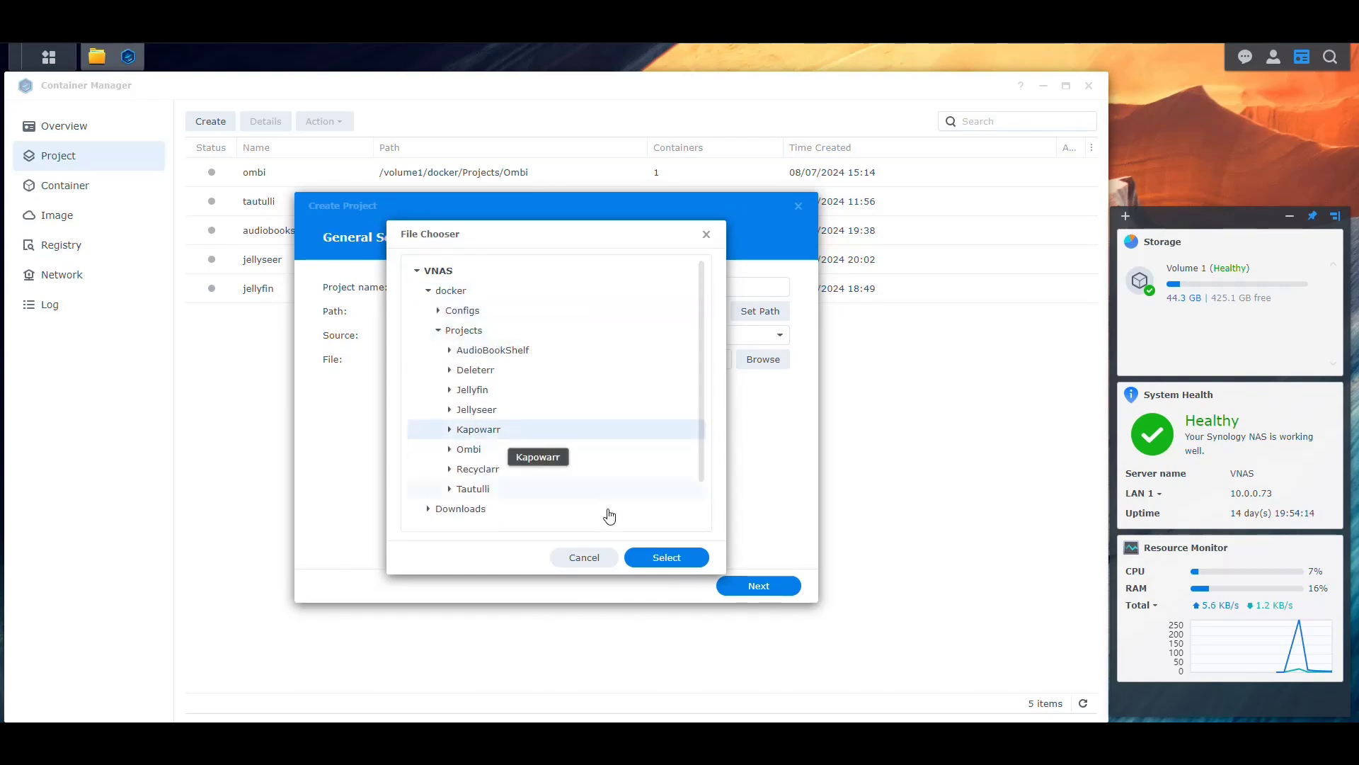
left_click(666, 557)
Paste the compose file into a new docker-compose.yml and delete its trailing volumes block.
left_click(623, 335)
left_click(534, 382)
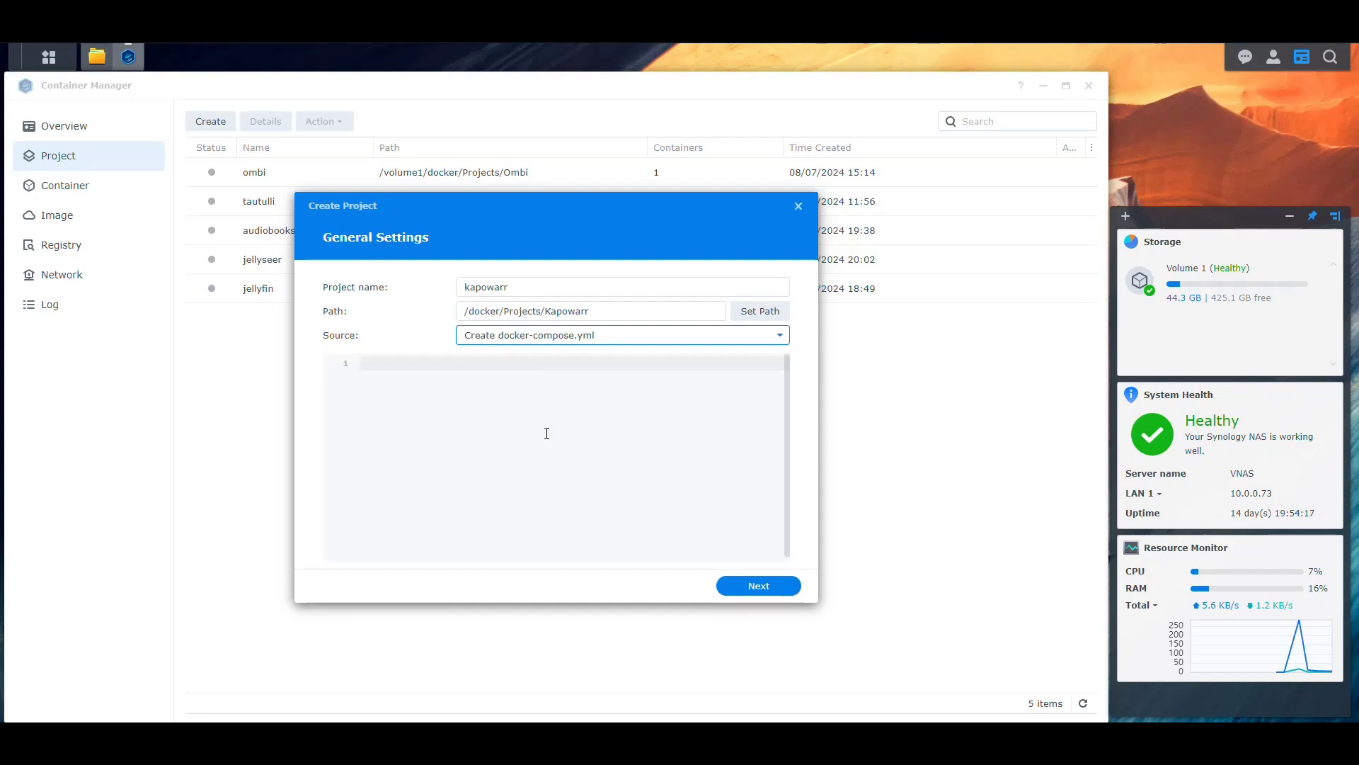
left_click(546, 434)
key("ctrl+v")
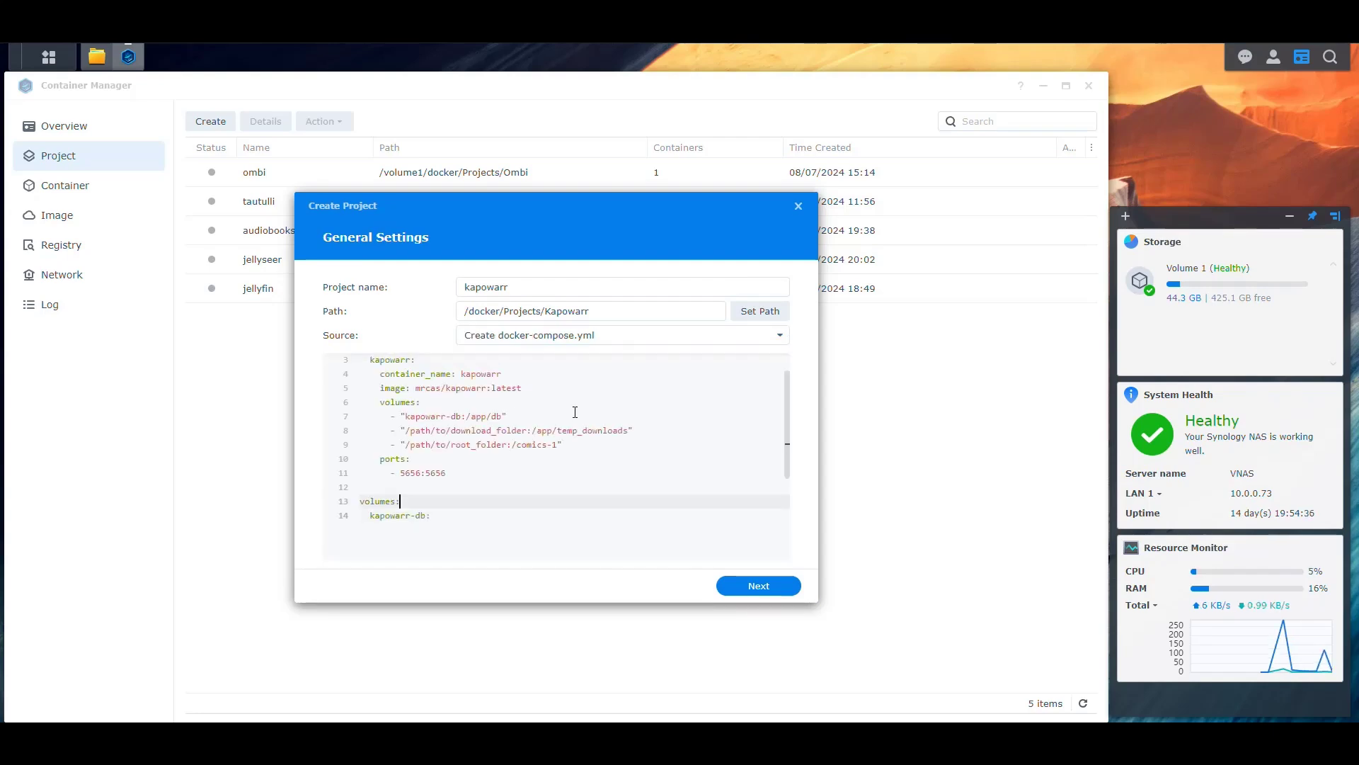
key("Up")
key("Up")
key("shift+Down")
key("shift+Down")
key("shift+Down")
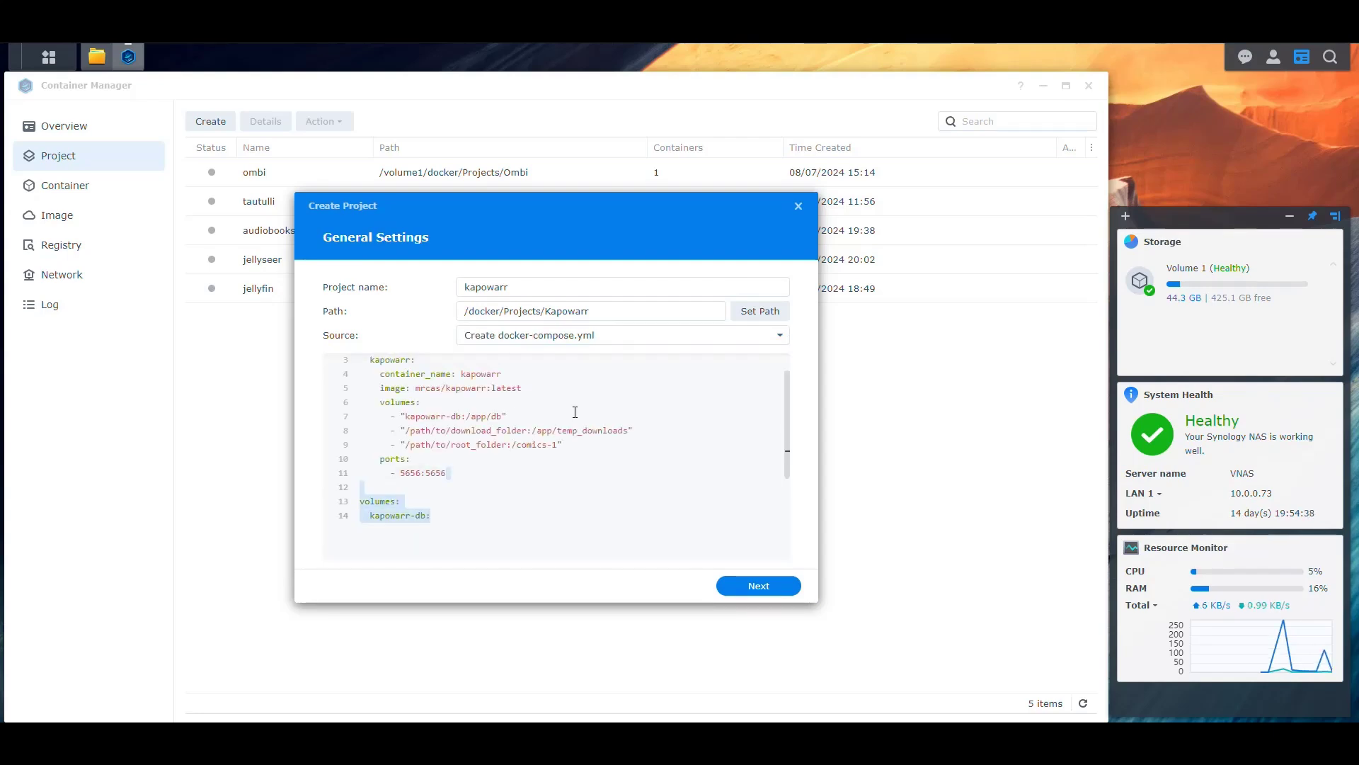
key("BackSpace")
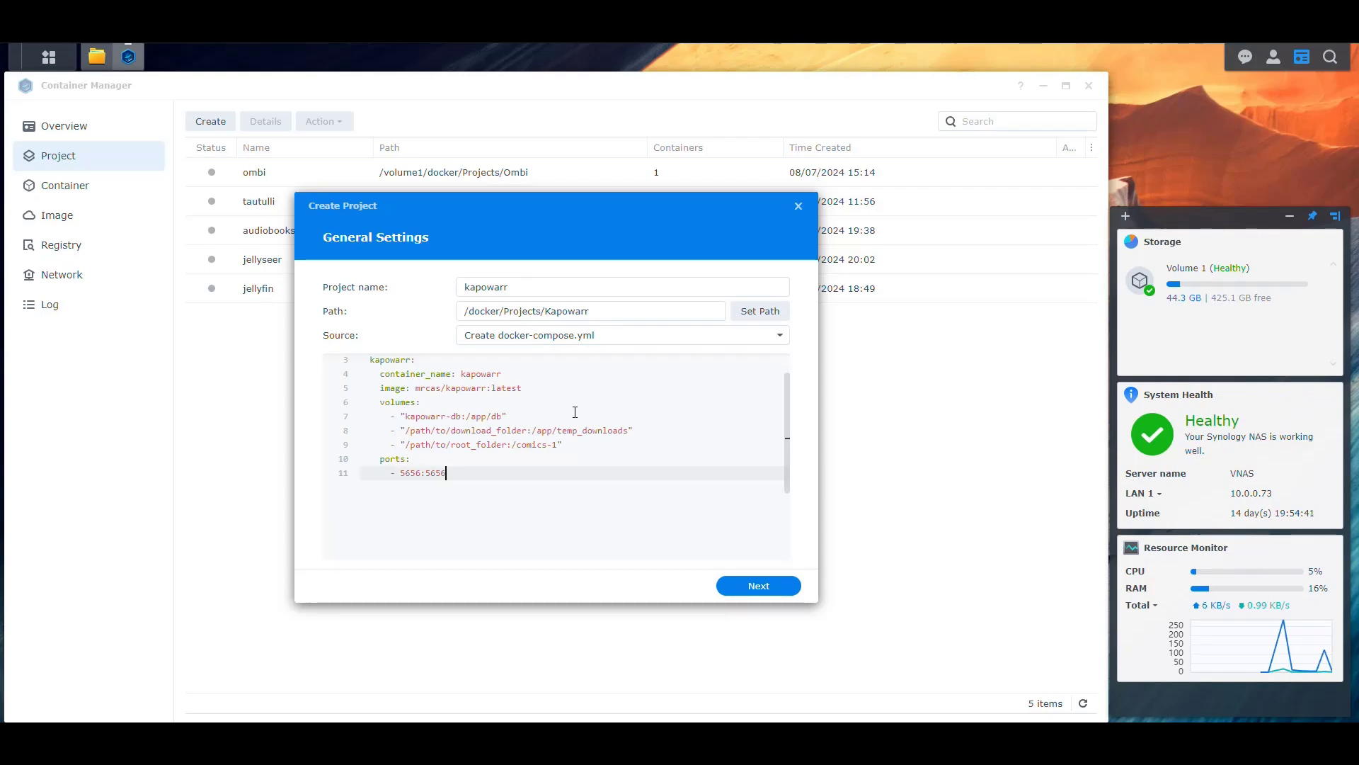
scroll(575, 412, "up", 1)
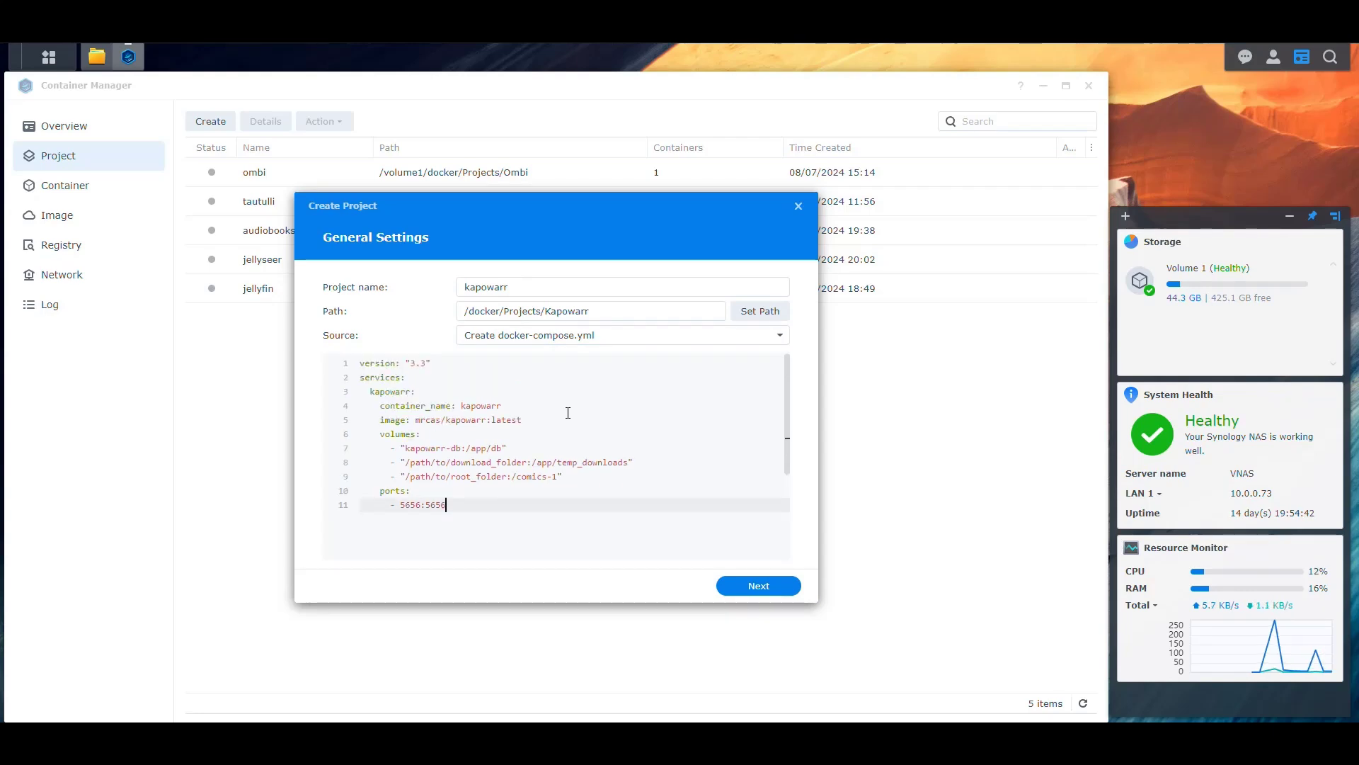
Review the image mrcas/kapowarr:latest and the /app/db, temp_downloads and /comics-1 volume paths.
left_click(461, 406)
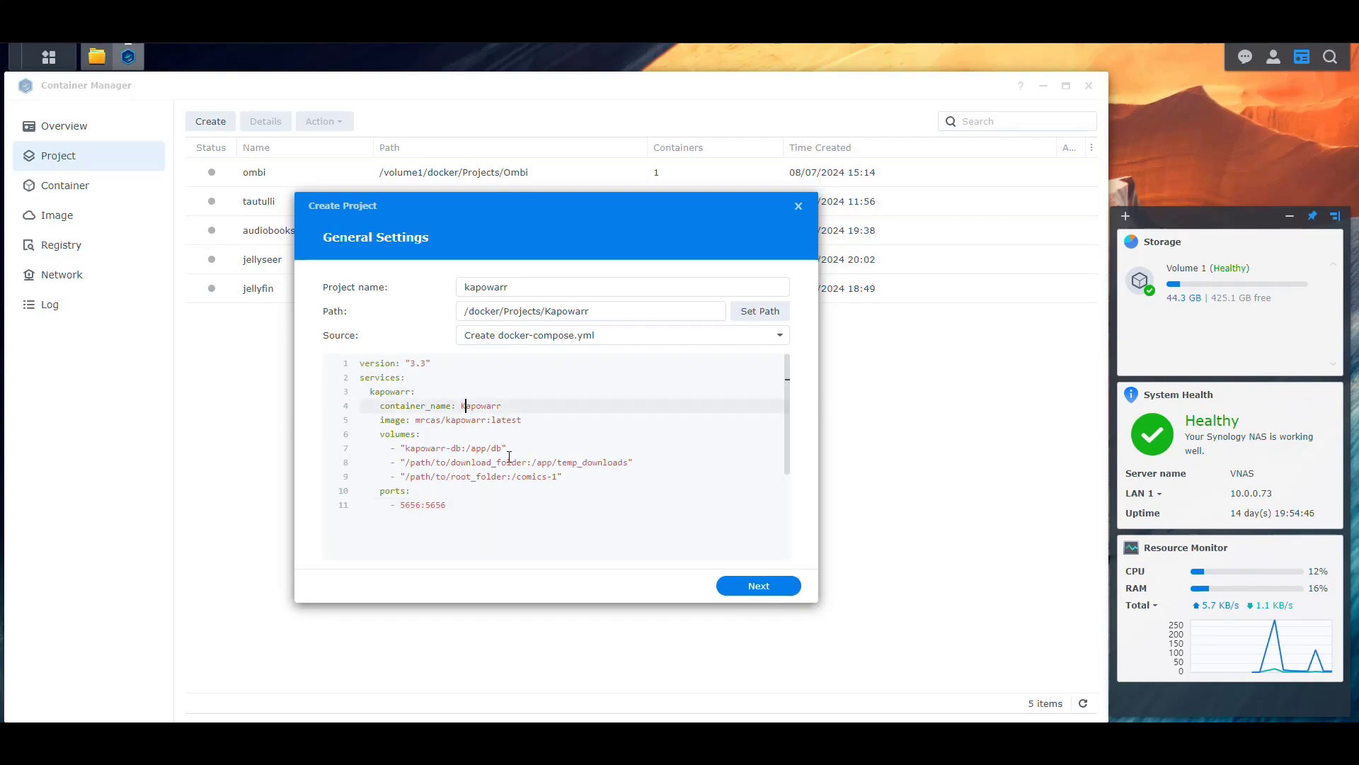
key("Down")
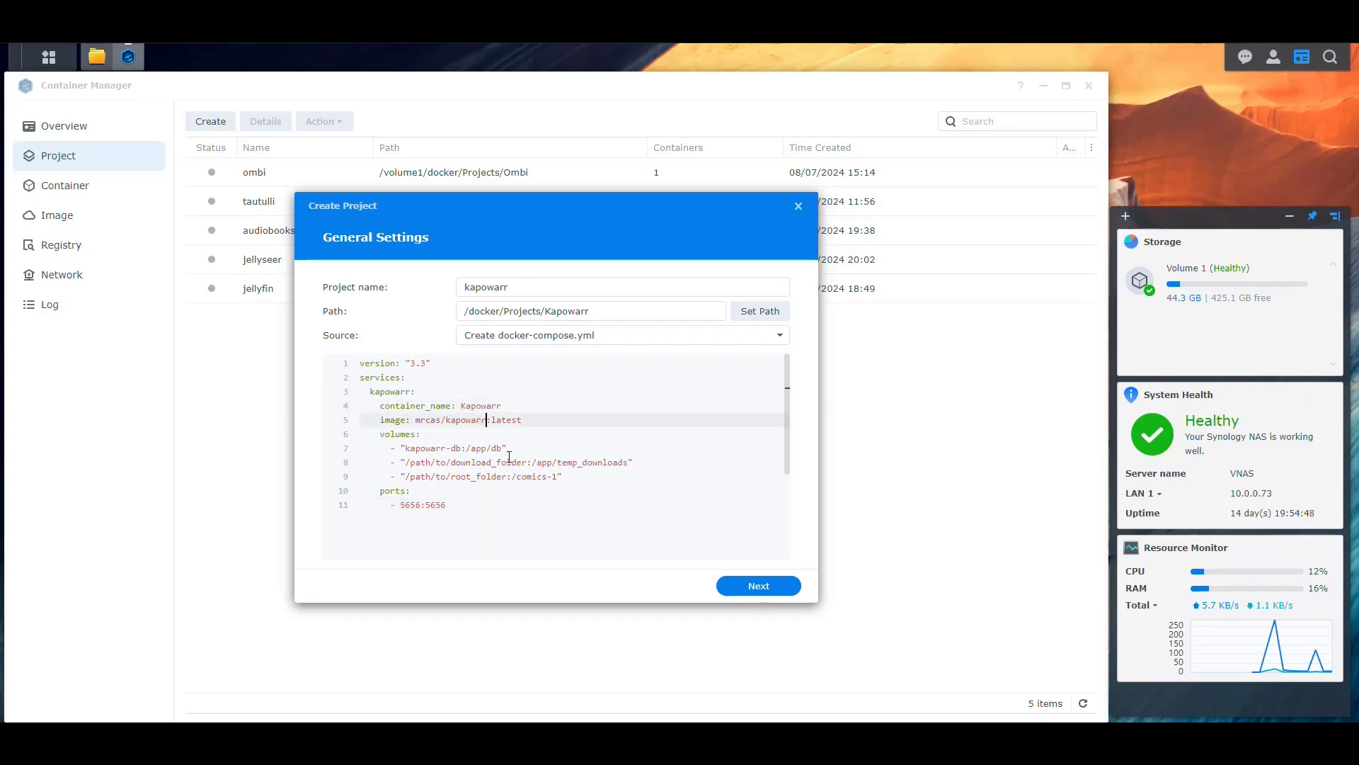
key("ctrl+shift+Left")
key("ctrl+shift+Left")
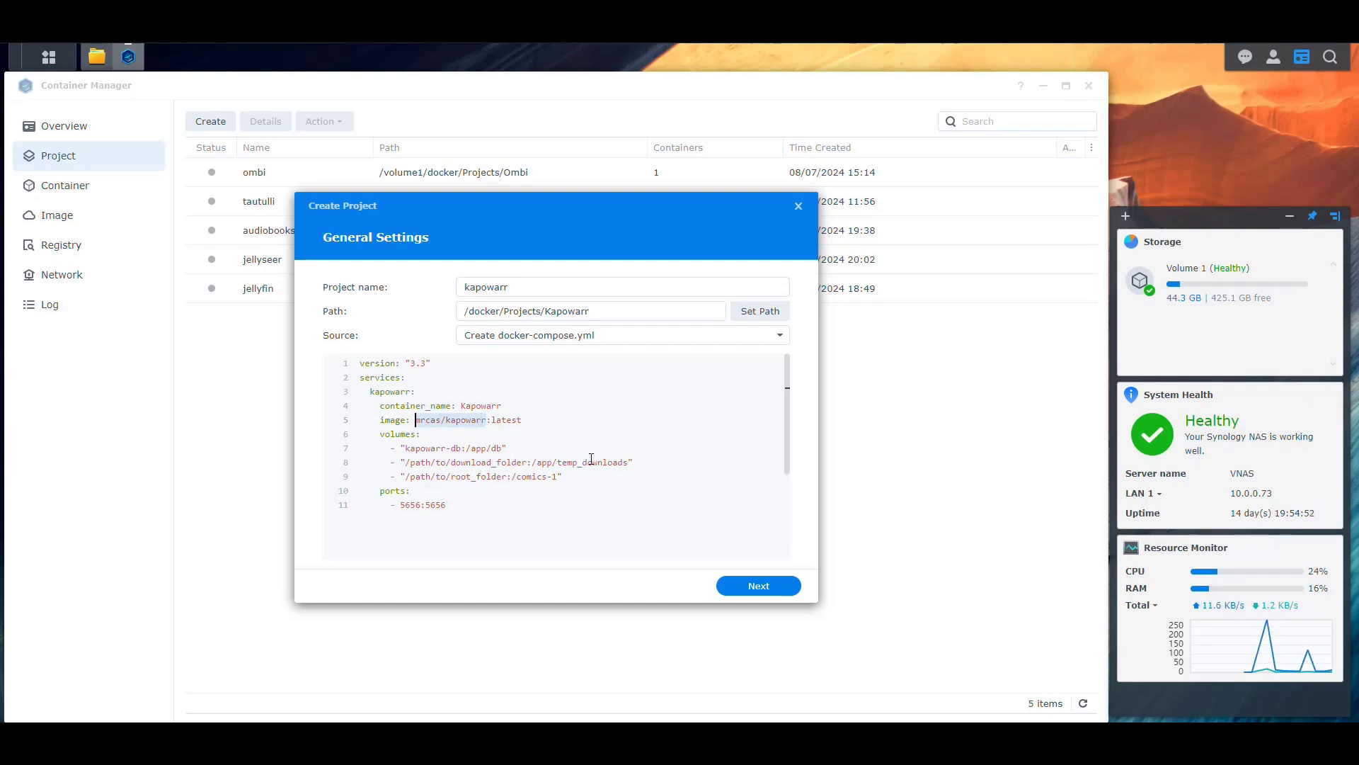
left_click_drag(526, 418, 488, 419)
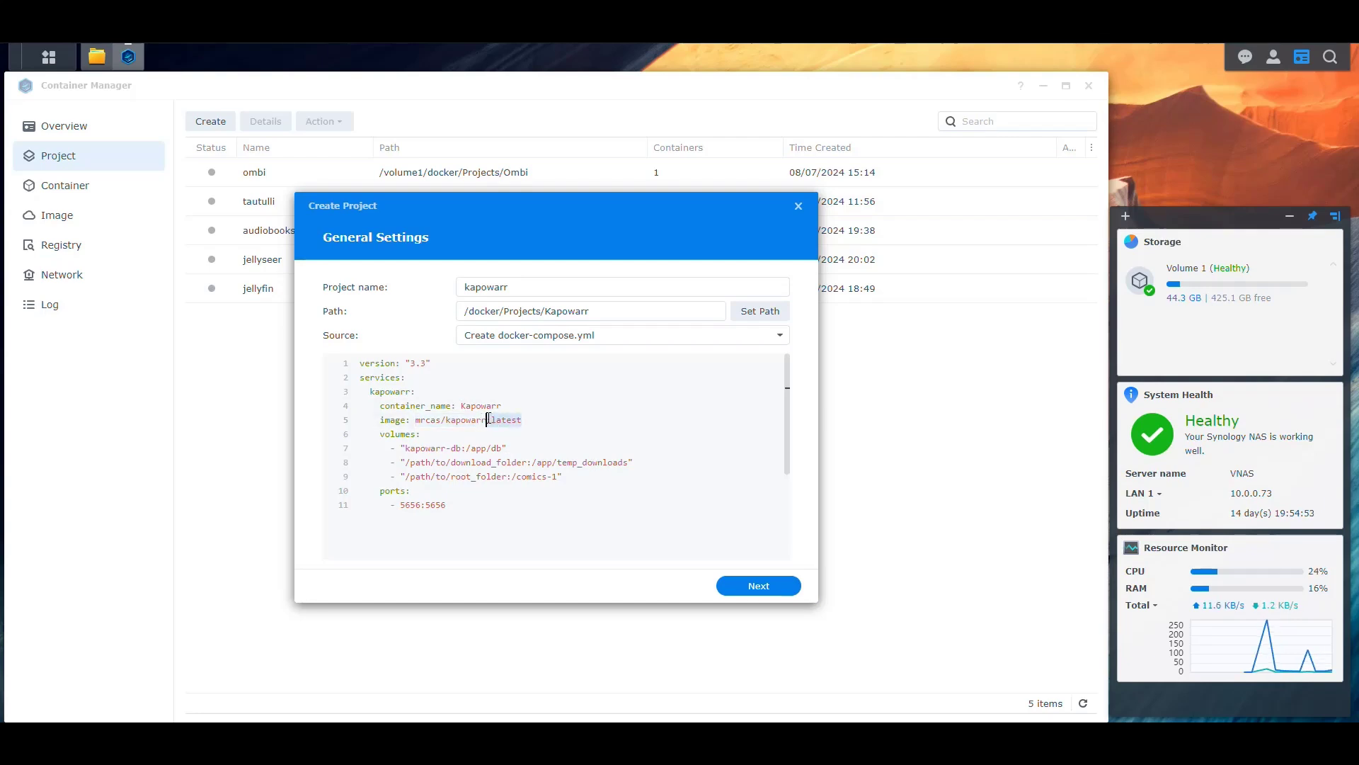
left_click(521, 449)
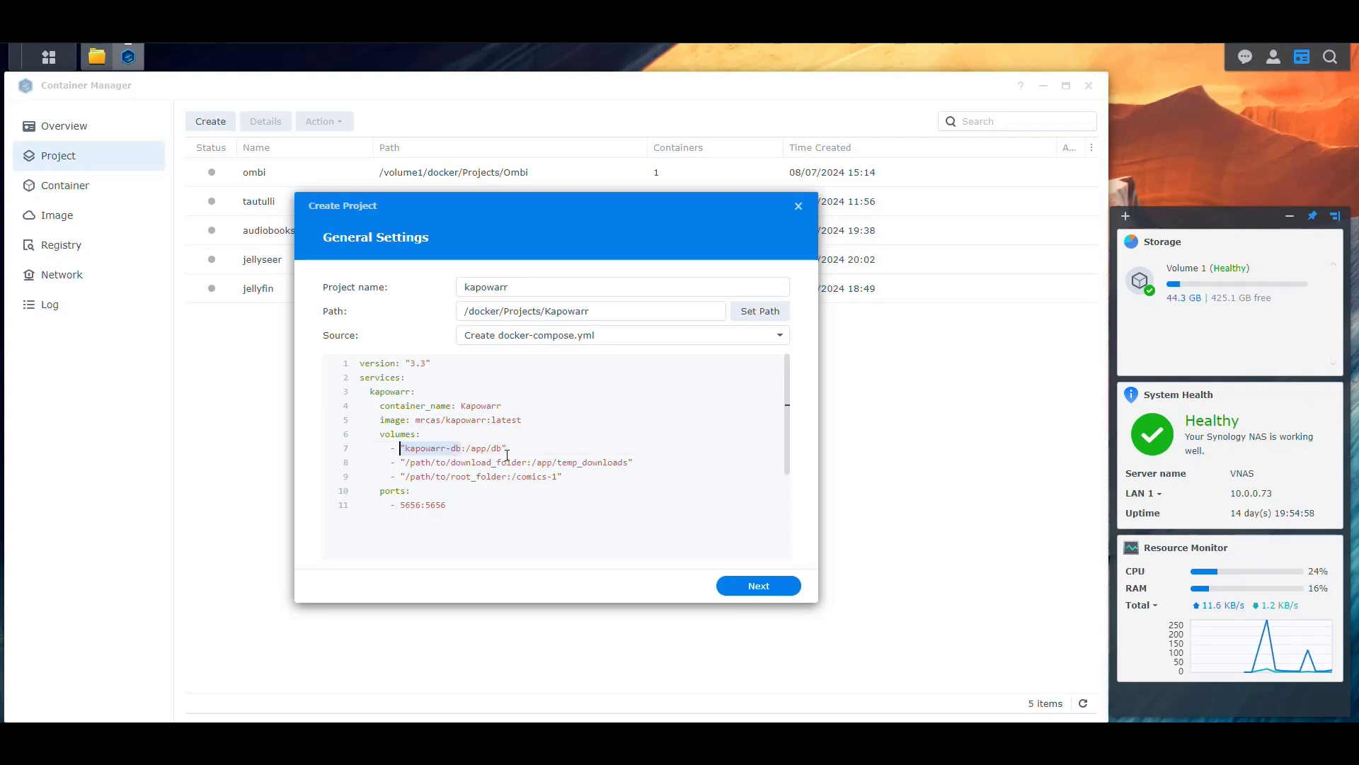
left_click_drag(502, 448, 467, 449)
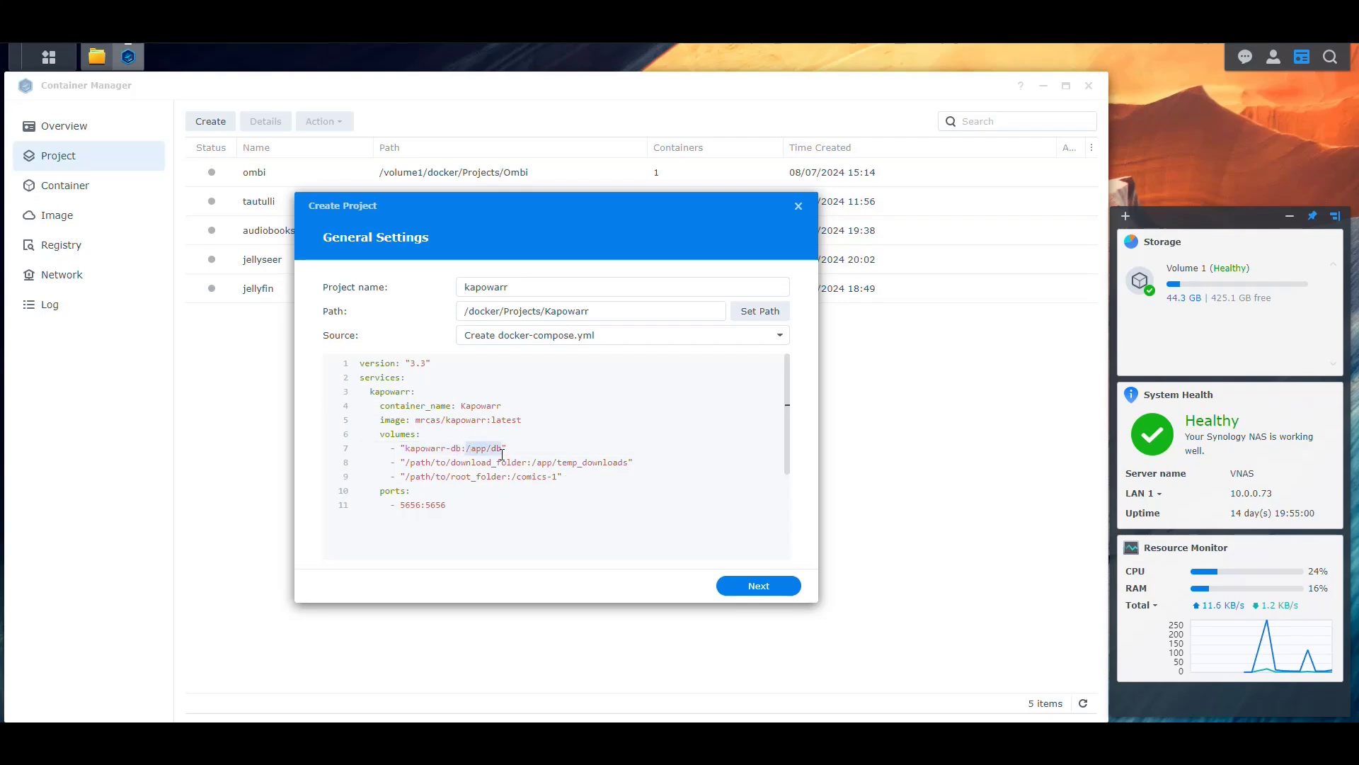
left_click_drag(527, 462, 409, 465)
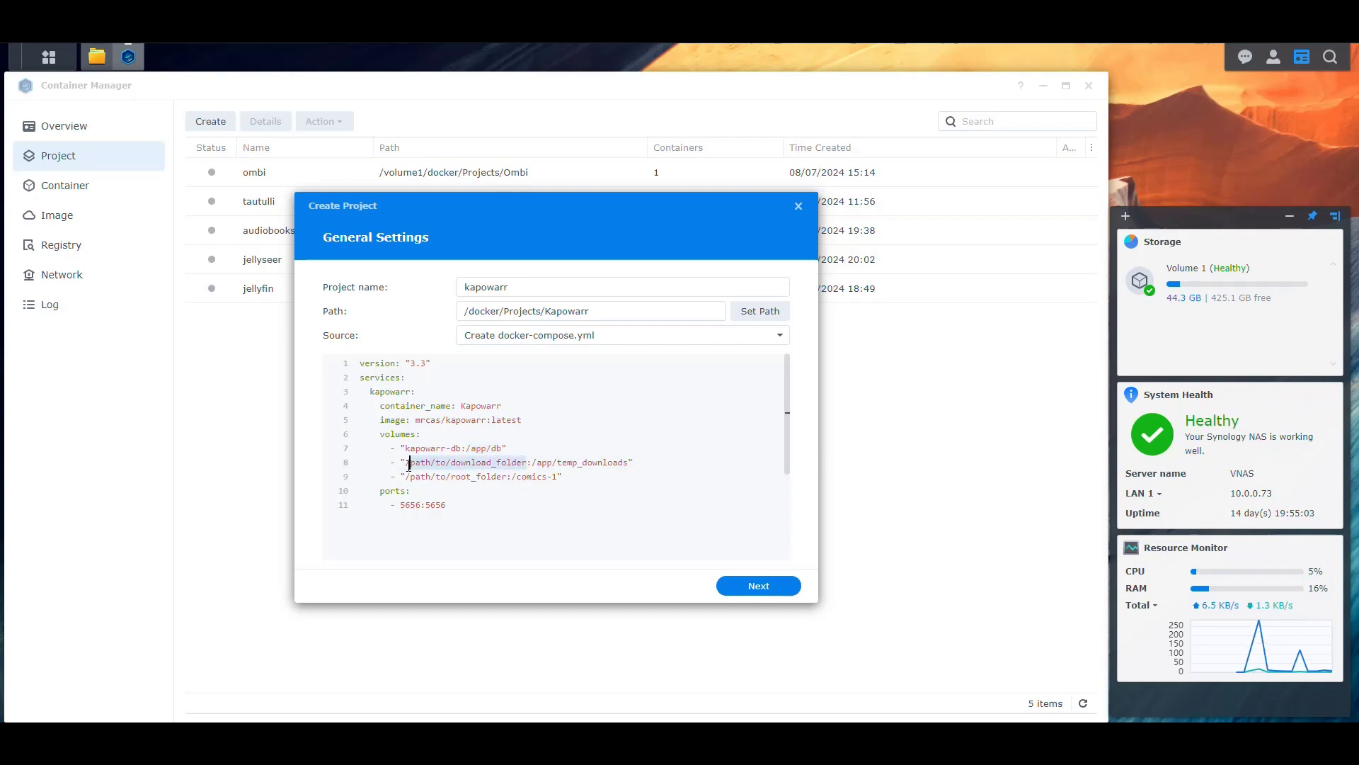
left_click_drag(628, 462, 405, 477)
left_click_drag(558, 476, 511, 477)
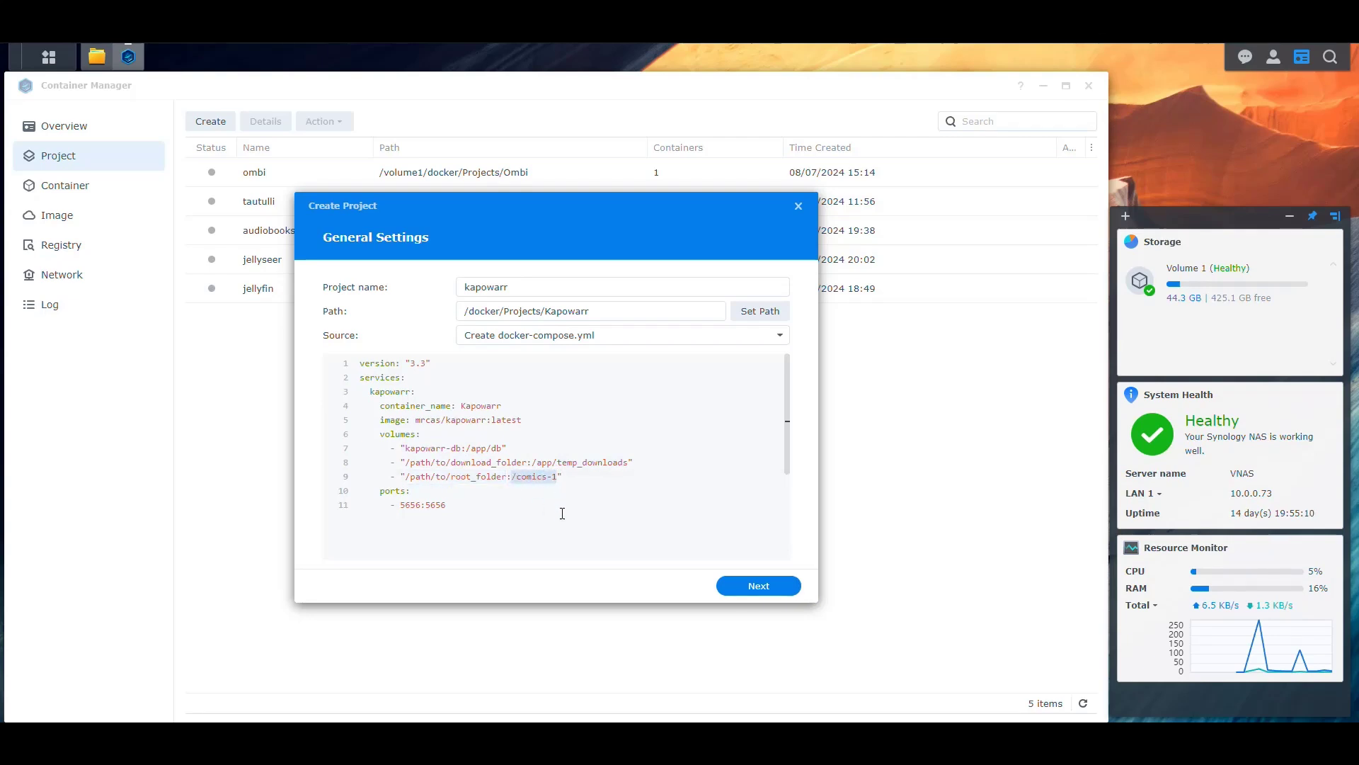
left_click(564, 475)
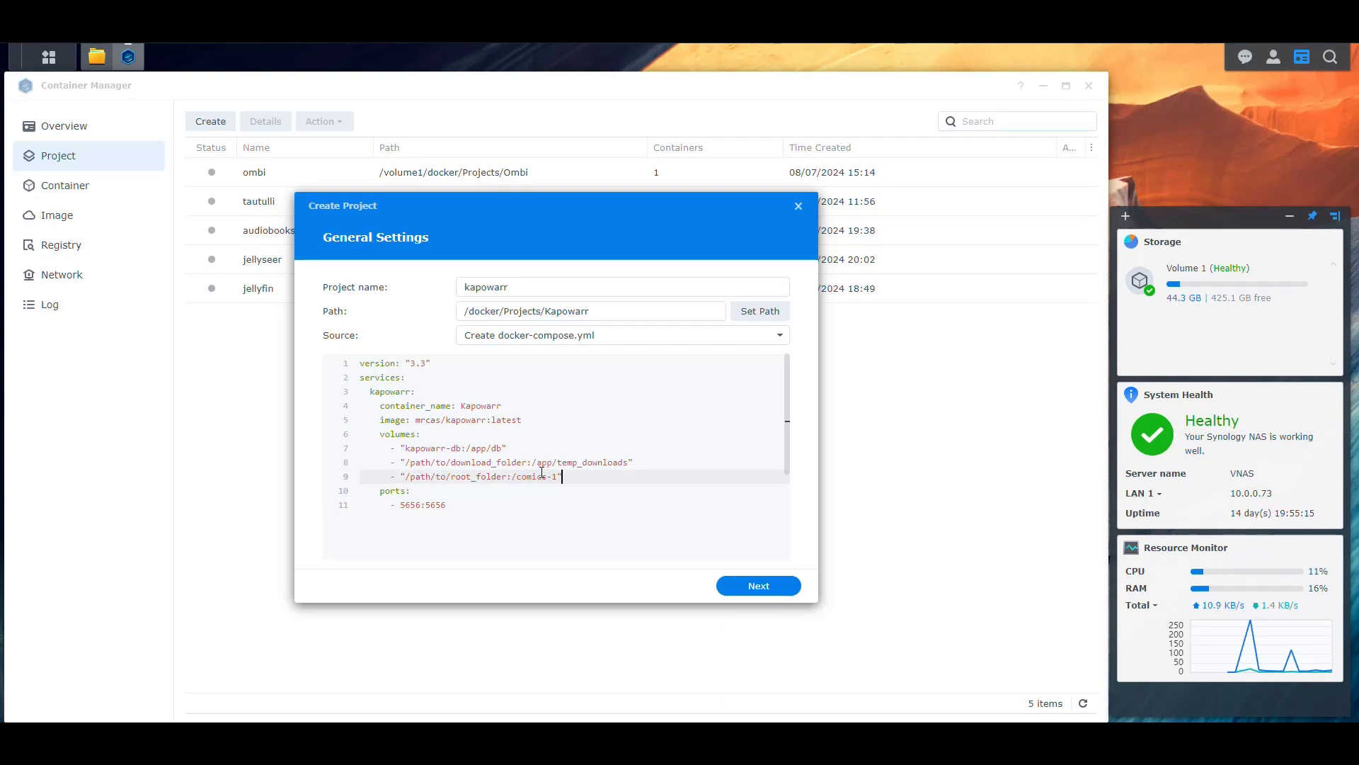
left_click(97, 57)
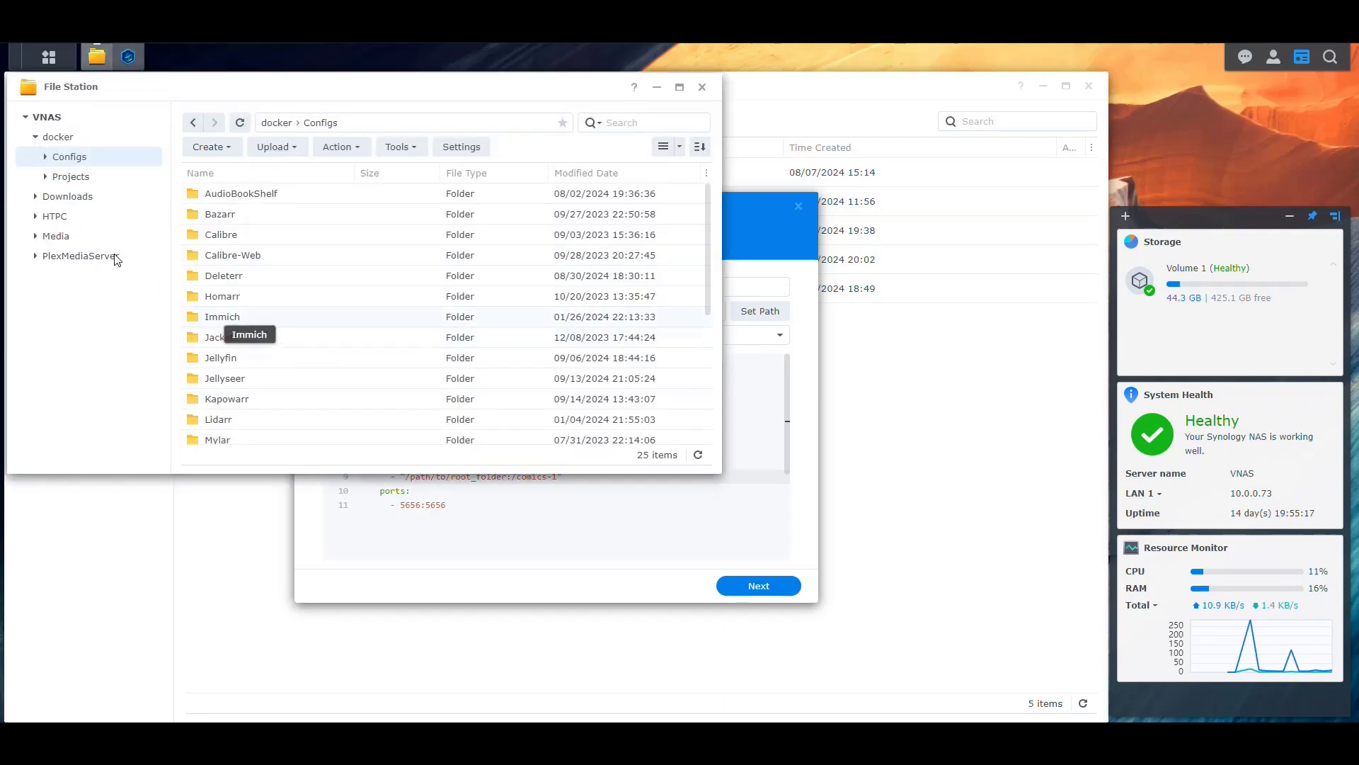
Browse the HTPC share's Media and Downloads folders and open Downloads/completed.
left_click(35, 137)
left_click(35, 178)
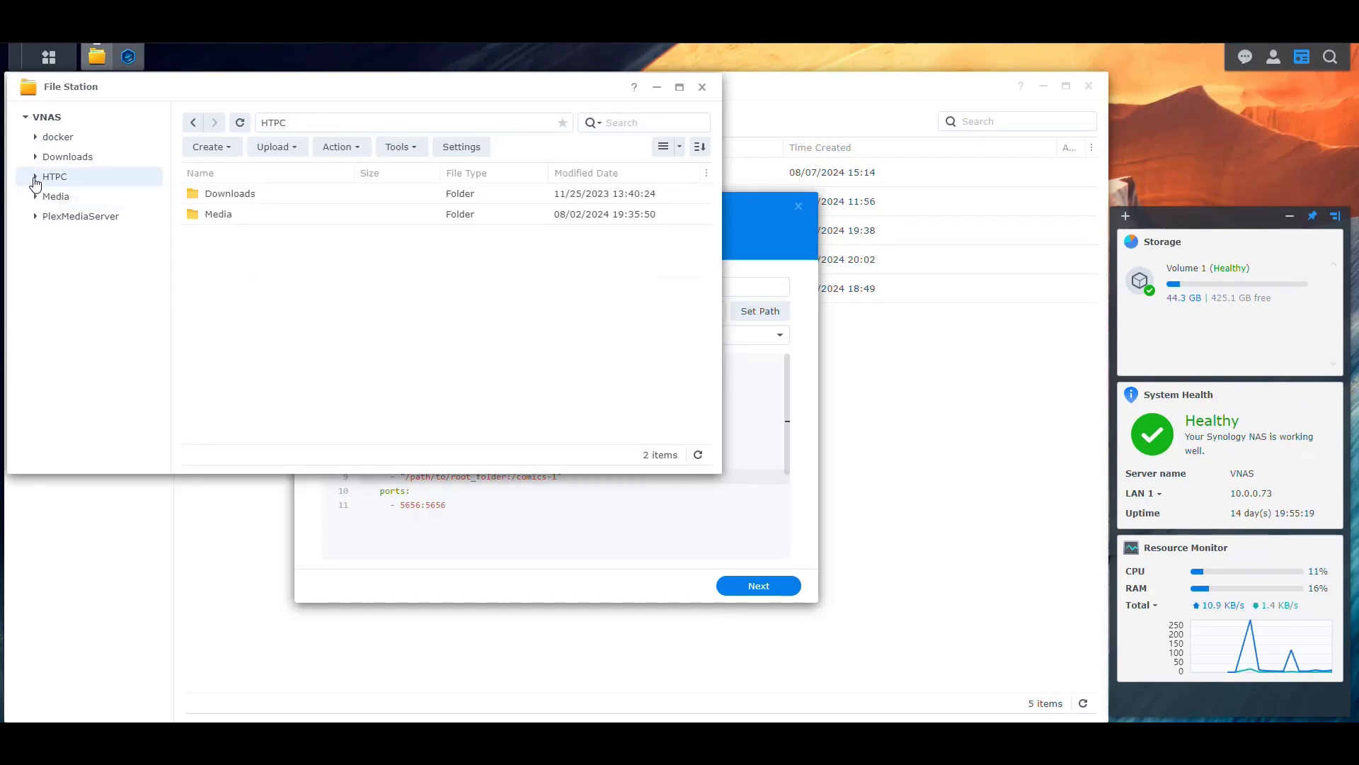
left_click(223, 201)
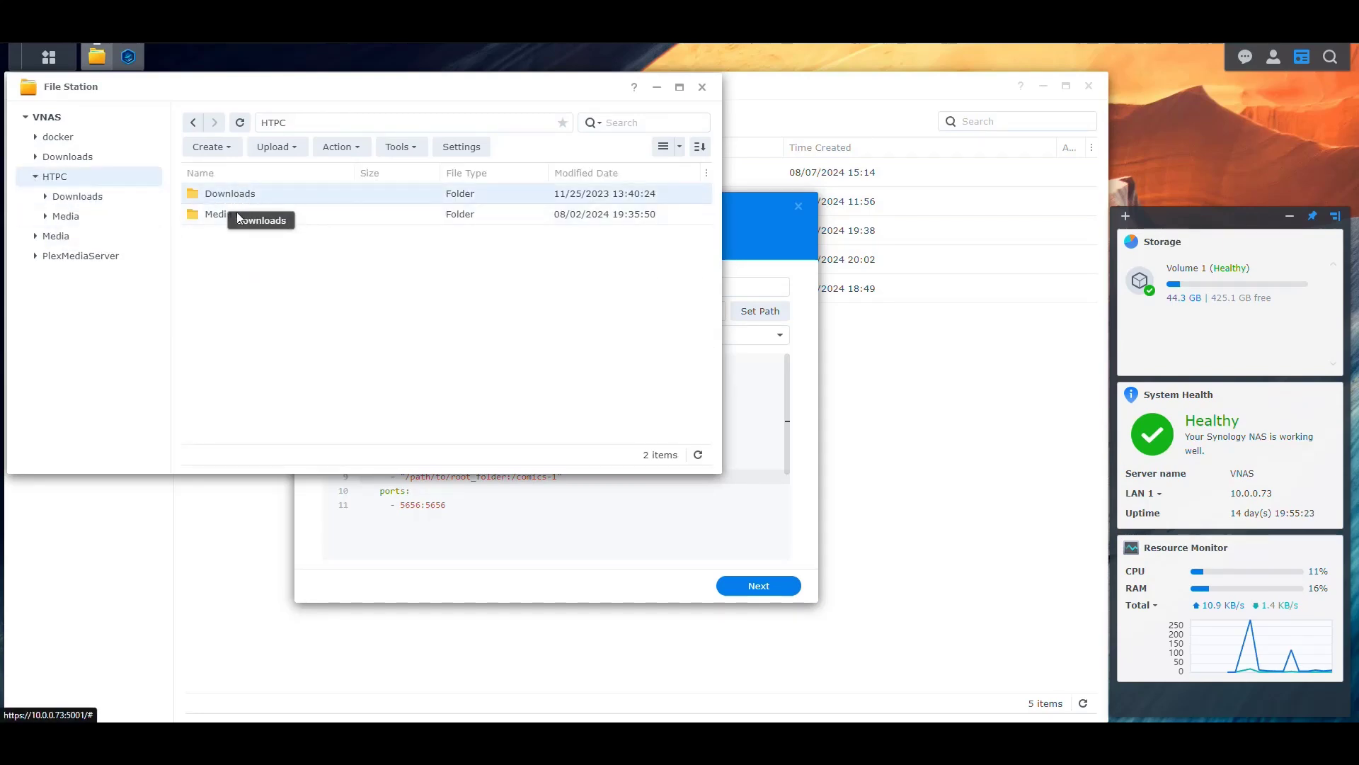
double_click(221, 214)
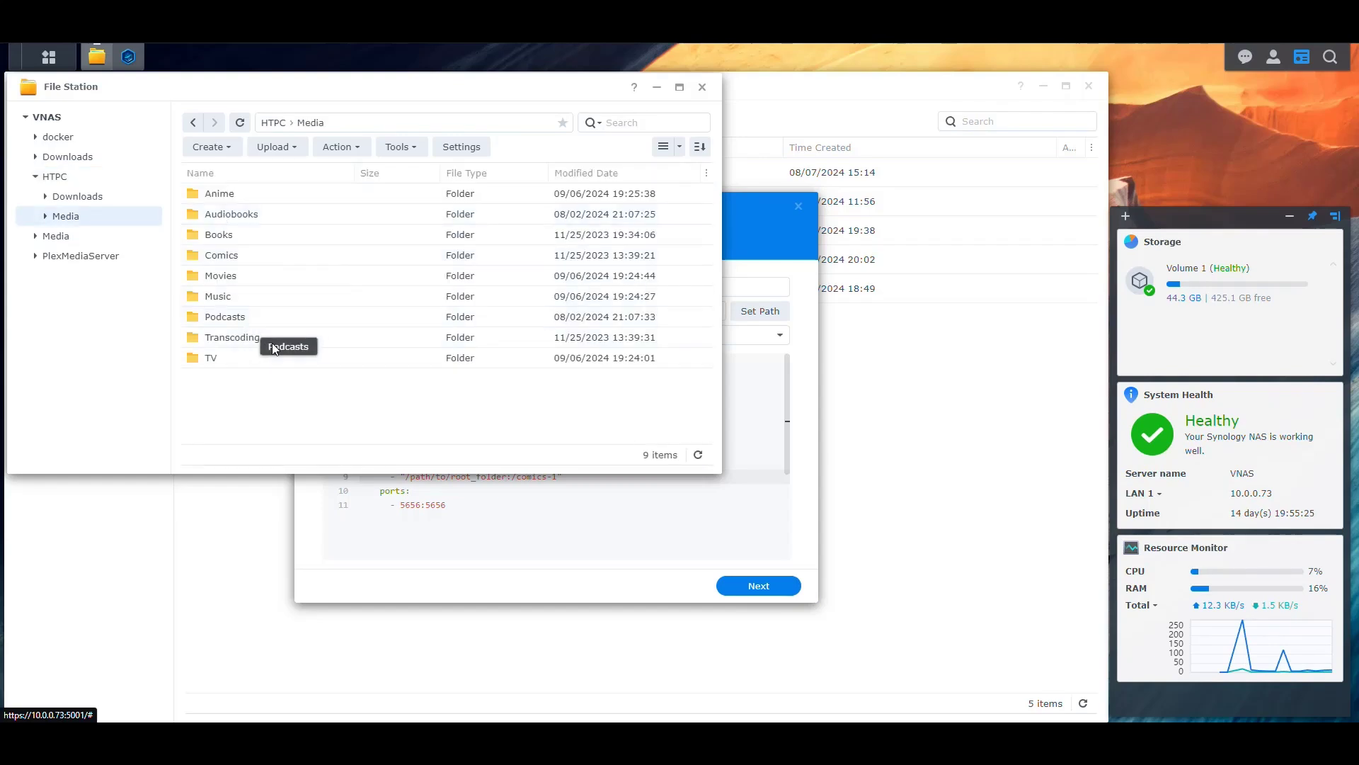
left_click(223, 259)
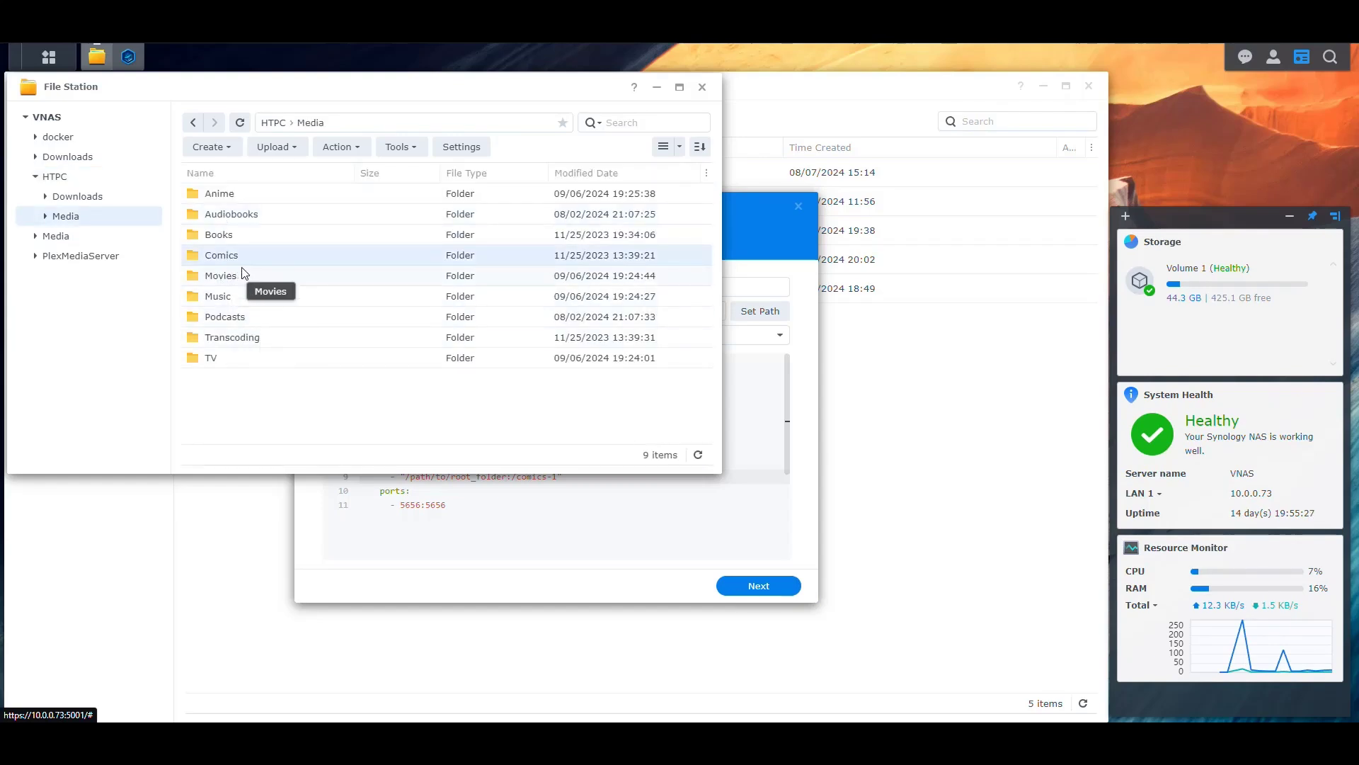
left_click(88, 203)
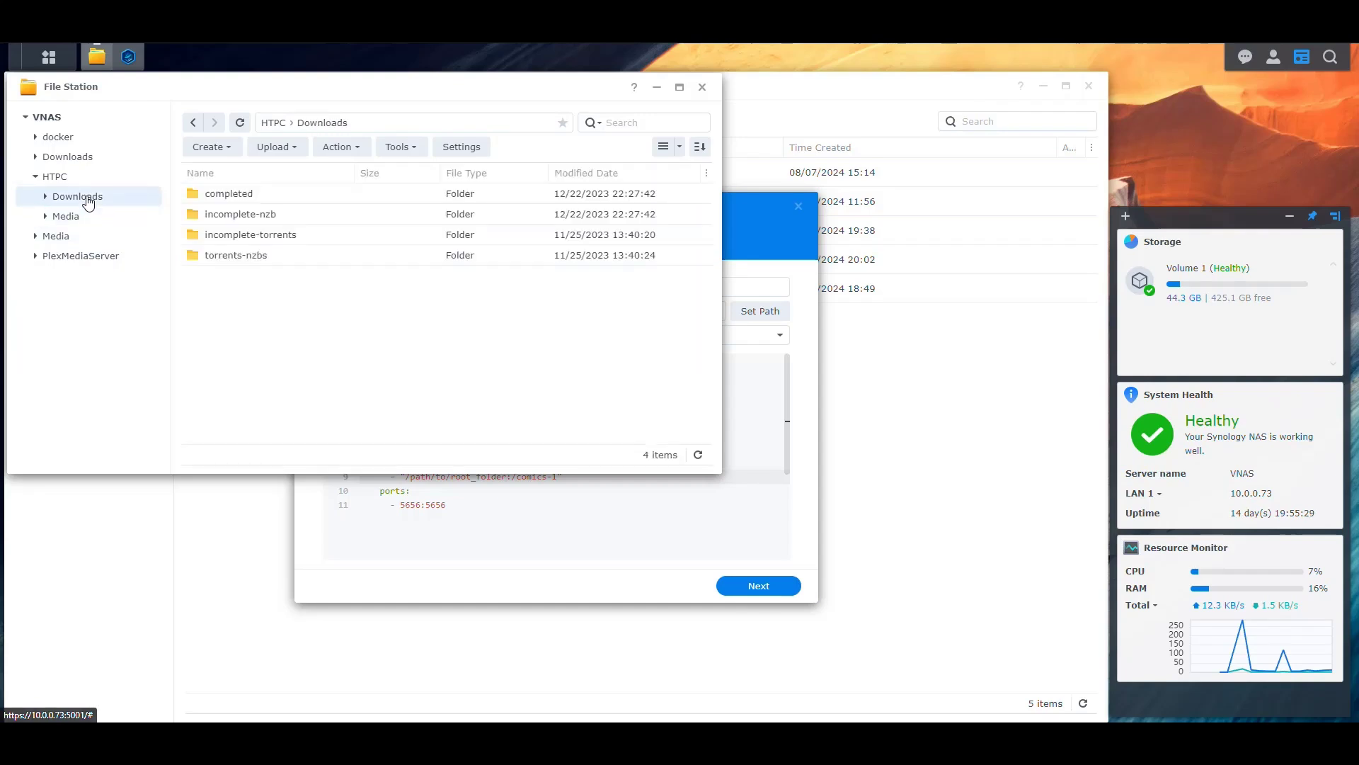
left_click(239, 196)
double_click(239, 196)
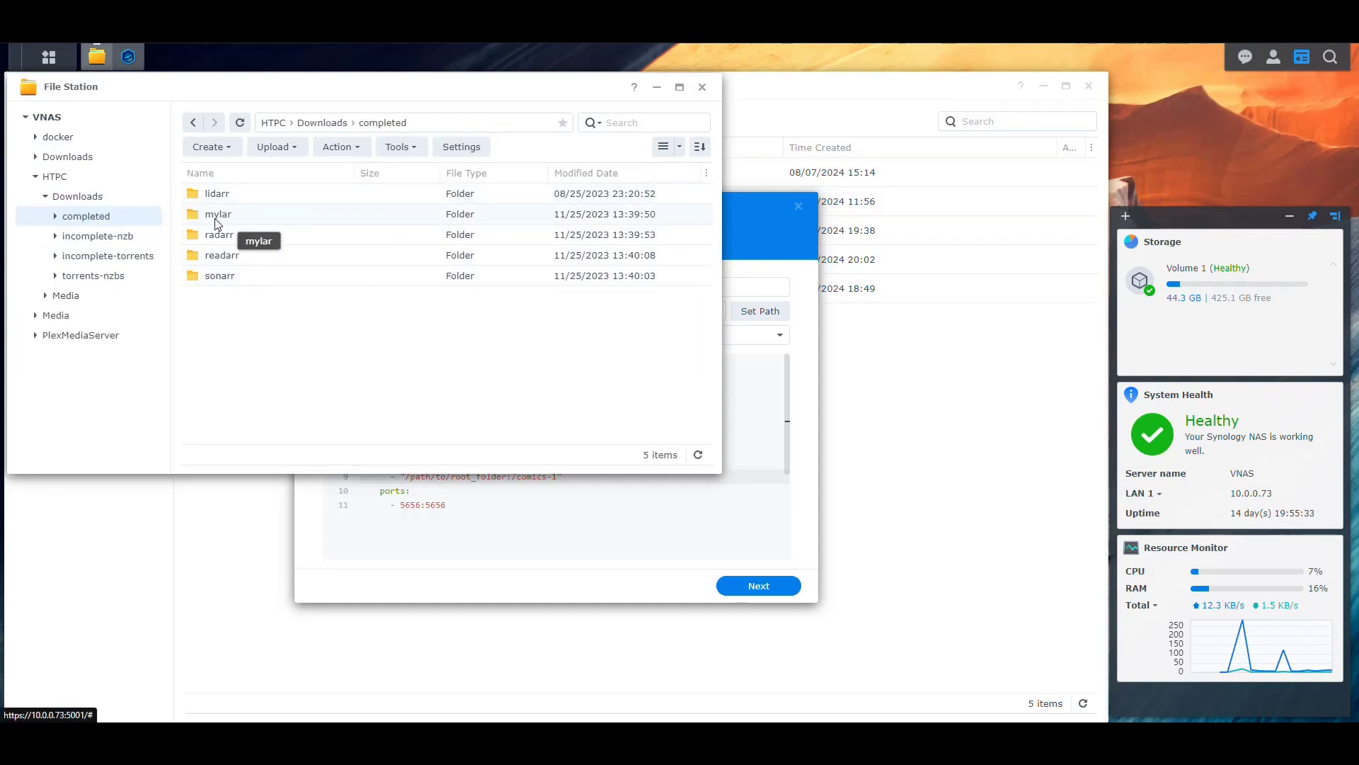
Create a kapowarr folder in completed and set File Station aside.
left_click(211, 147)
left_click(252, 175)
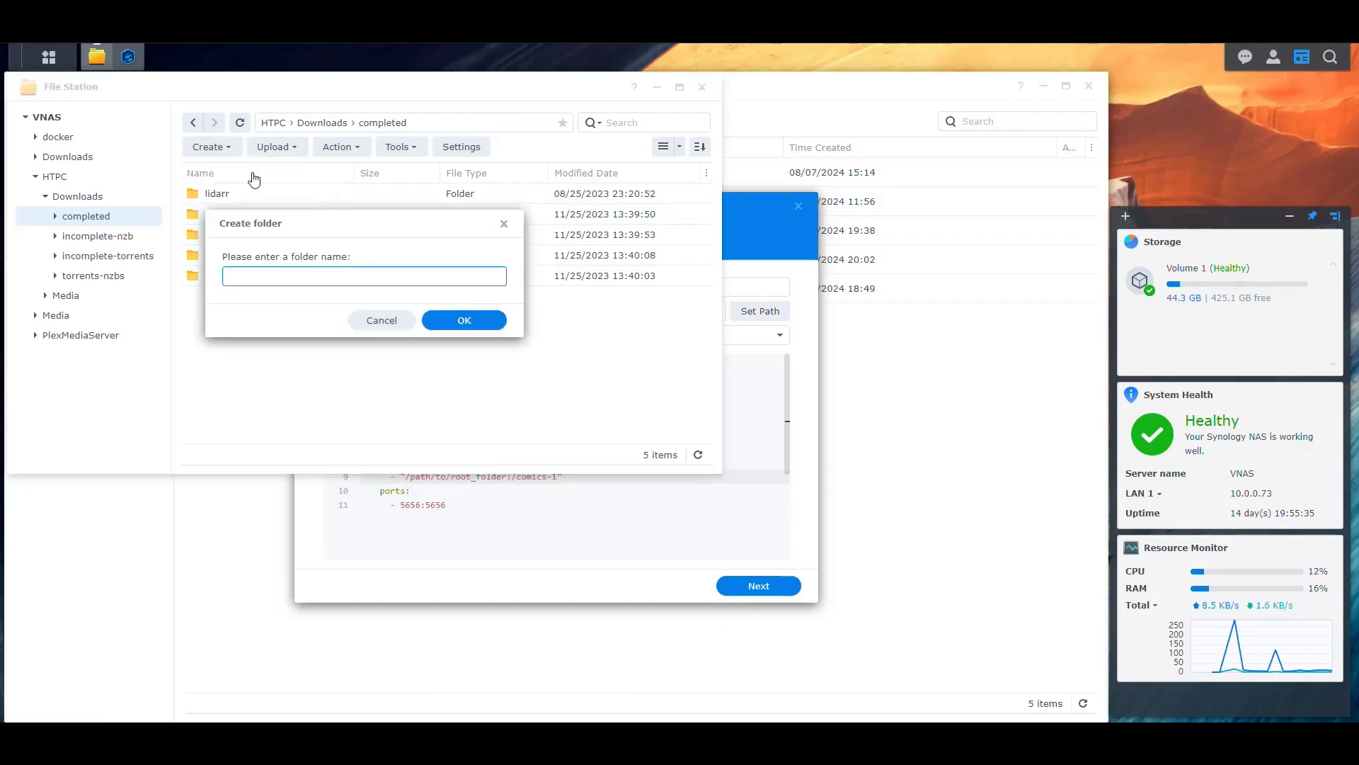
type("kapowarr")
key("Return")
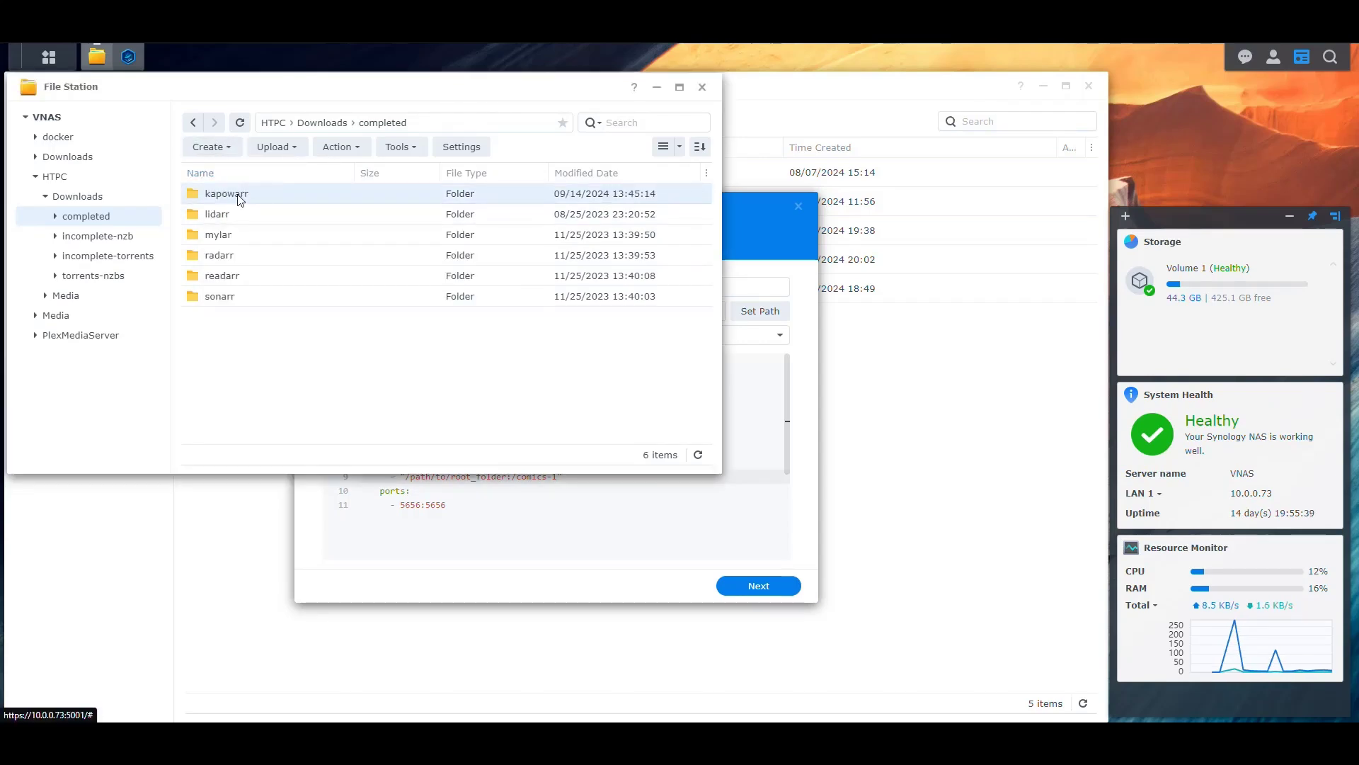
left_click(35, 177)
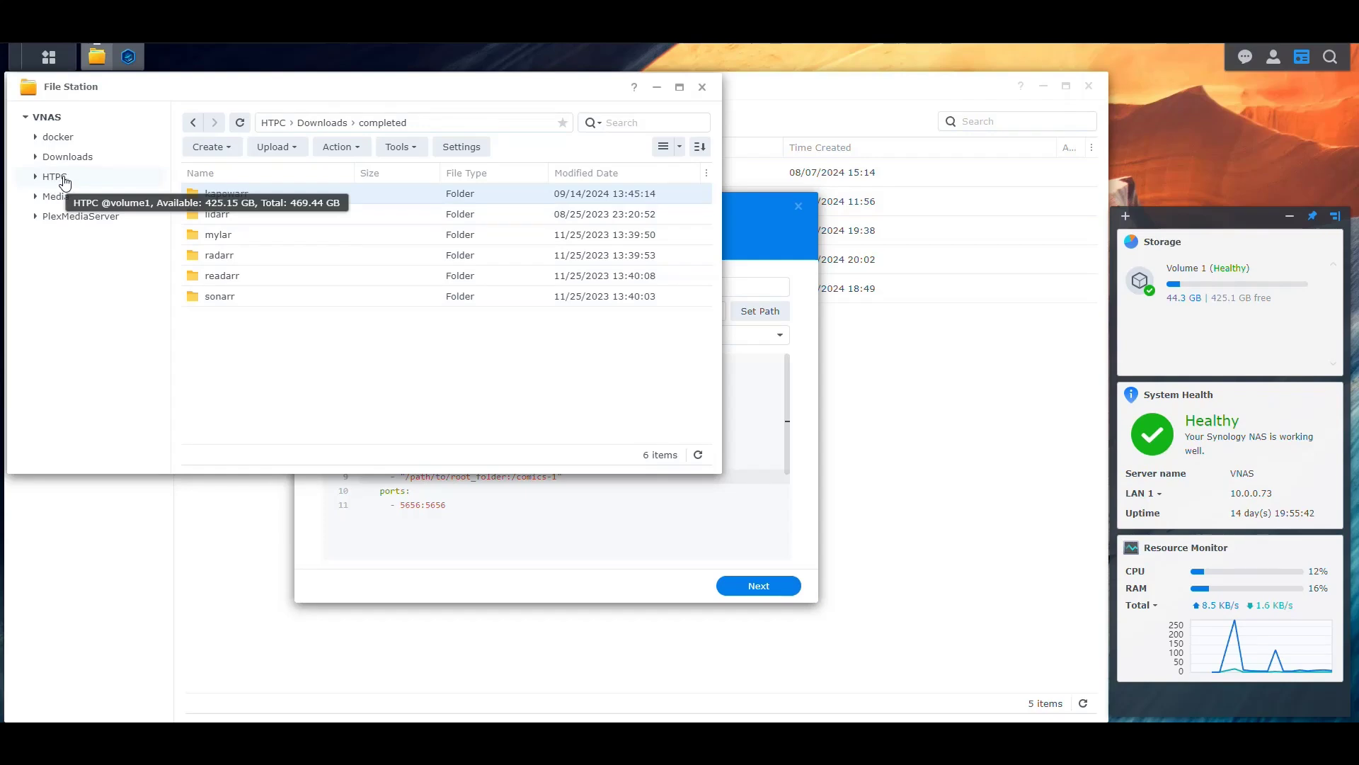
left_click(657, 86)
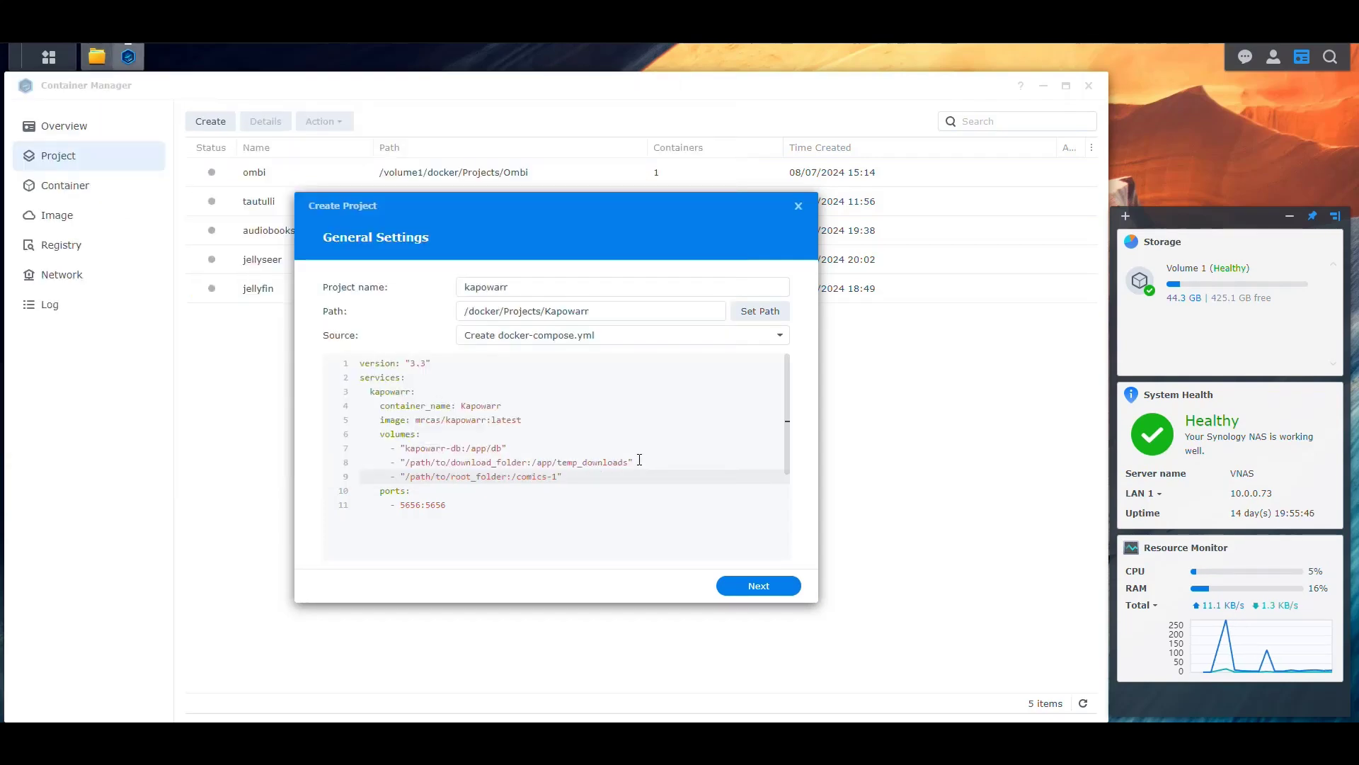
Delete the comics root-folder volume line and set line 8's container path to /HTPC.
left_click_drag(639, 460, 644, 473)
key("BackSpace")
key("Left")
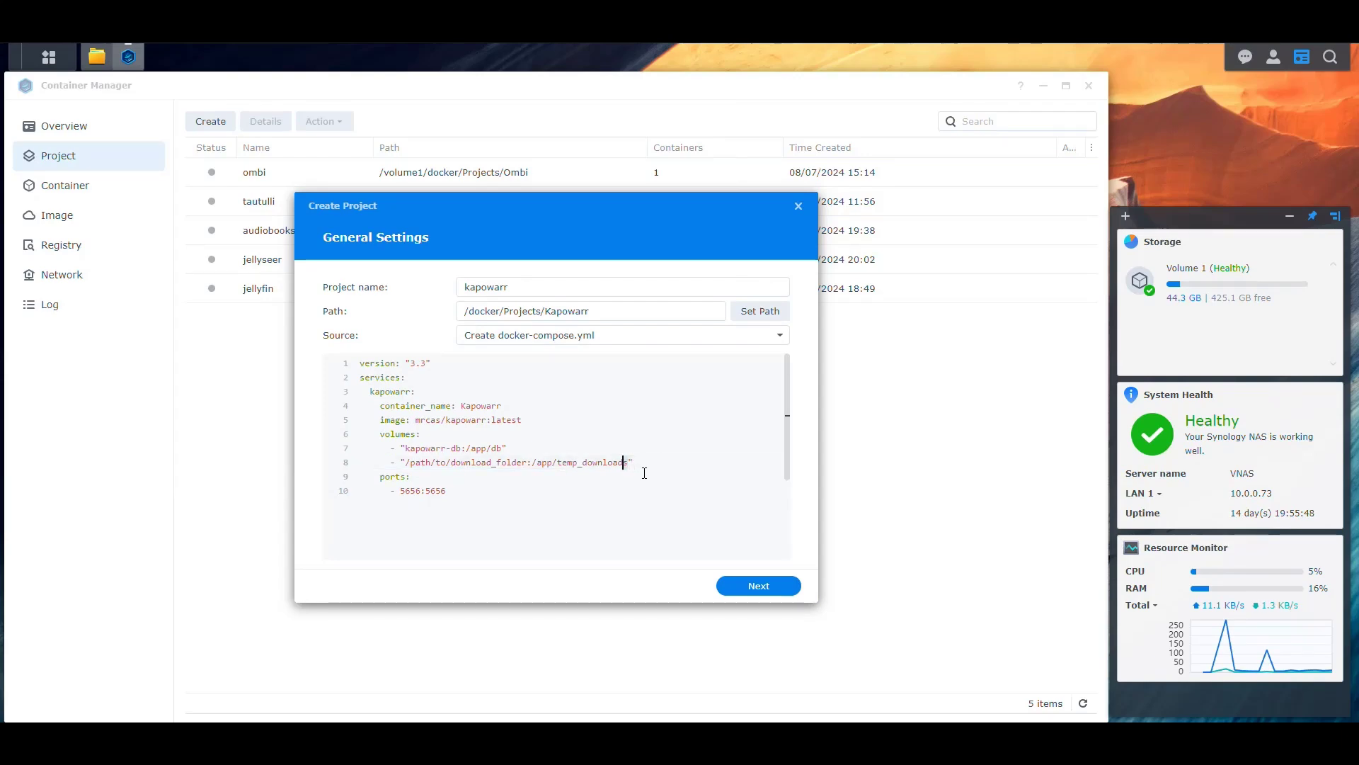
key("shift+Left")
key("shift+Left")
key("shift+Left")
key("shift+Left")
key("shift+Left")
key("shift+Left")
key("shift+Left")
key("shift+Left")
key("shift+Left")
key("shift+Left")
key("shift+Left")
key("shift+Left")
key("shift+Left")
key("shift+Left")
key("shift+Left")
key("shift+Left")
key("shift+Left")
key("shift+Left")
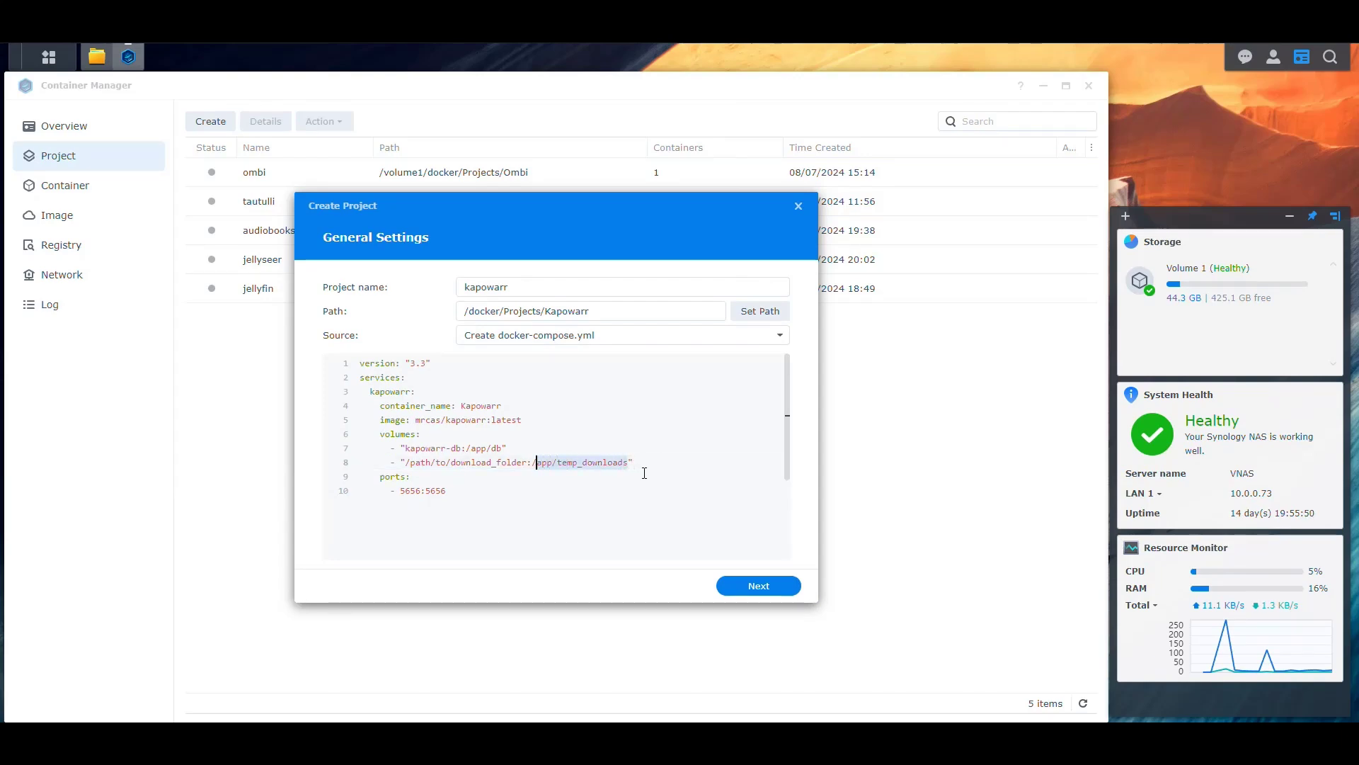
type("HTPC")
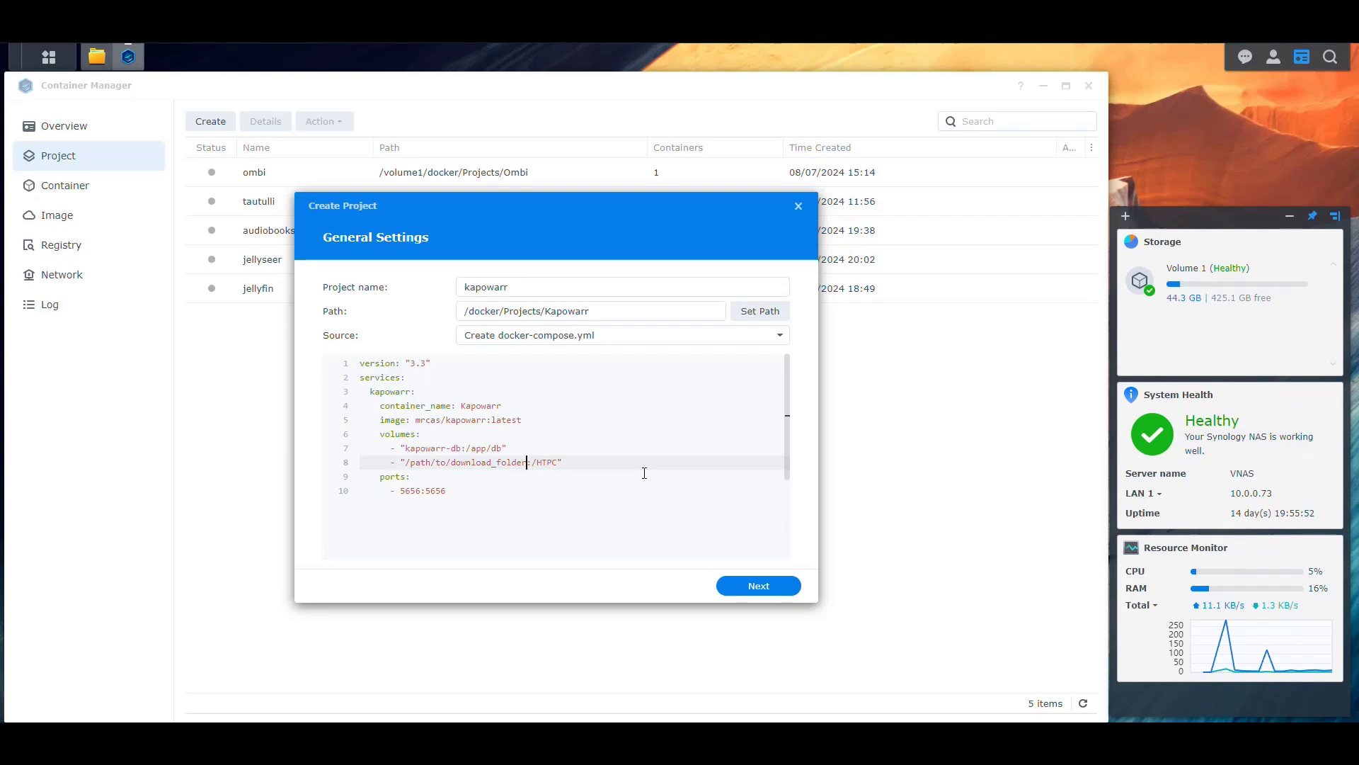
key("shift+Left")
key("shift+Left")
key("shift+Left")
key("shift+Left")
key("shift+Left")
key("shift+Left")
key("shift+Left")
key("shift+Left")
key("shift+Left")
key("shift+Left")
key("shift+Left")
key("shift+Left")
key("shift+Left")
key("shift+Left")
key("shift+Left")
key("shift+Left")
key("shift+Left")
key("shift+Left")
key("shift+Left")
key("shift+Left")
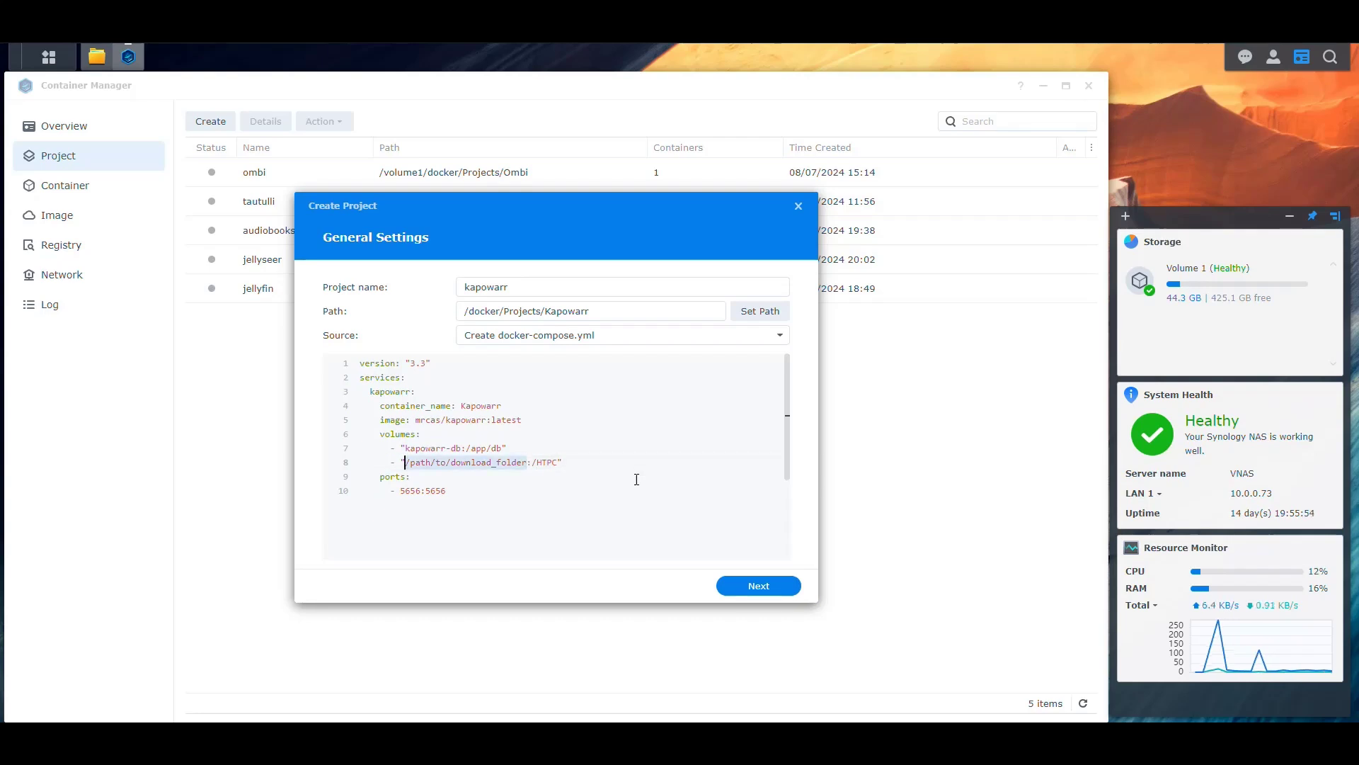
Copy the HTPC share's location and paste /volume1/HTPC as the host download path.
left_click(97, 56)
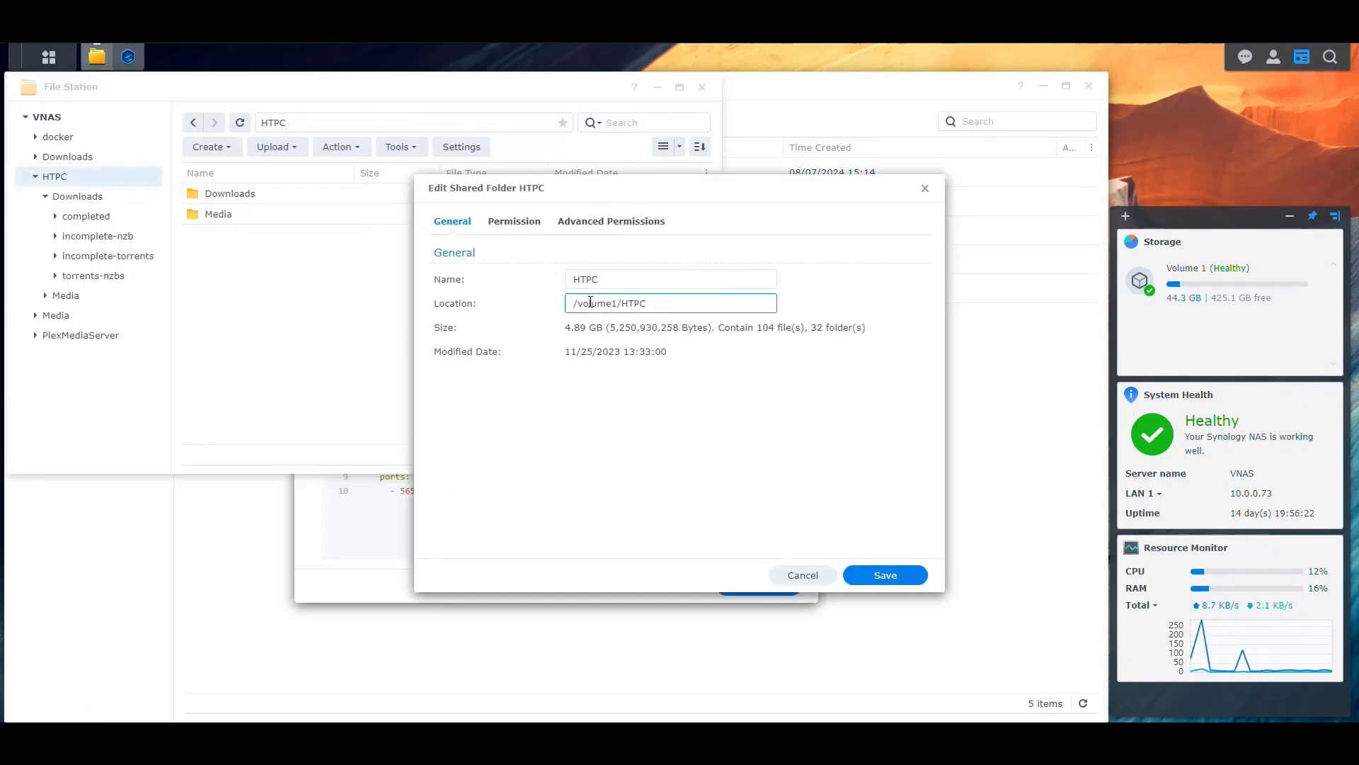
left_click_drag(645, 303, 425, 311)
key("ctrl+c")
left_click(802, 575)
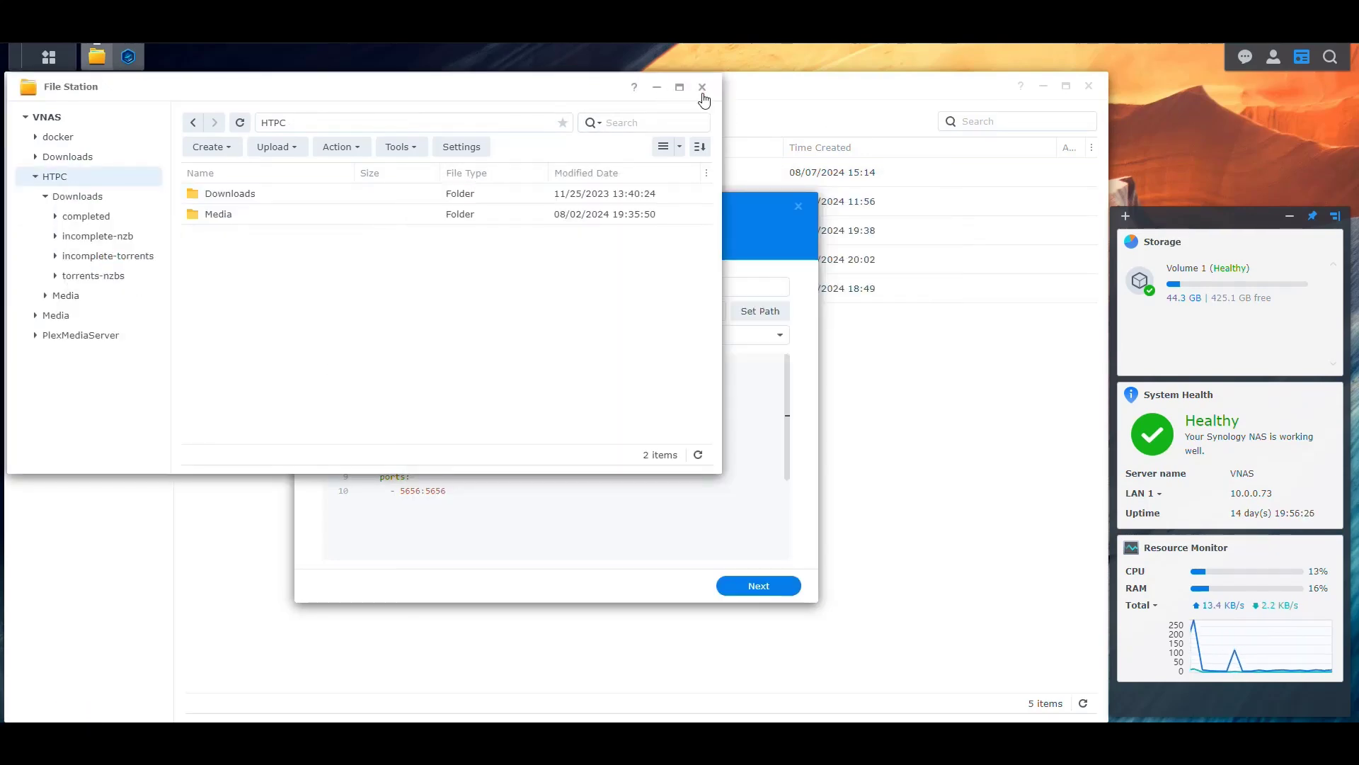
left_click(128, 57)
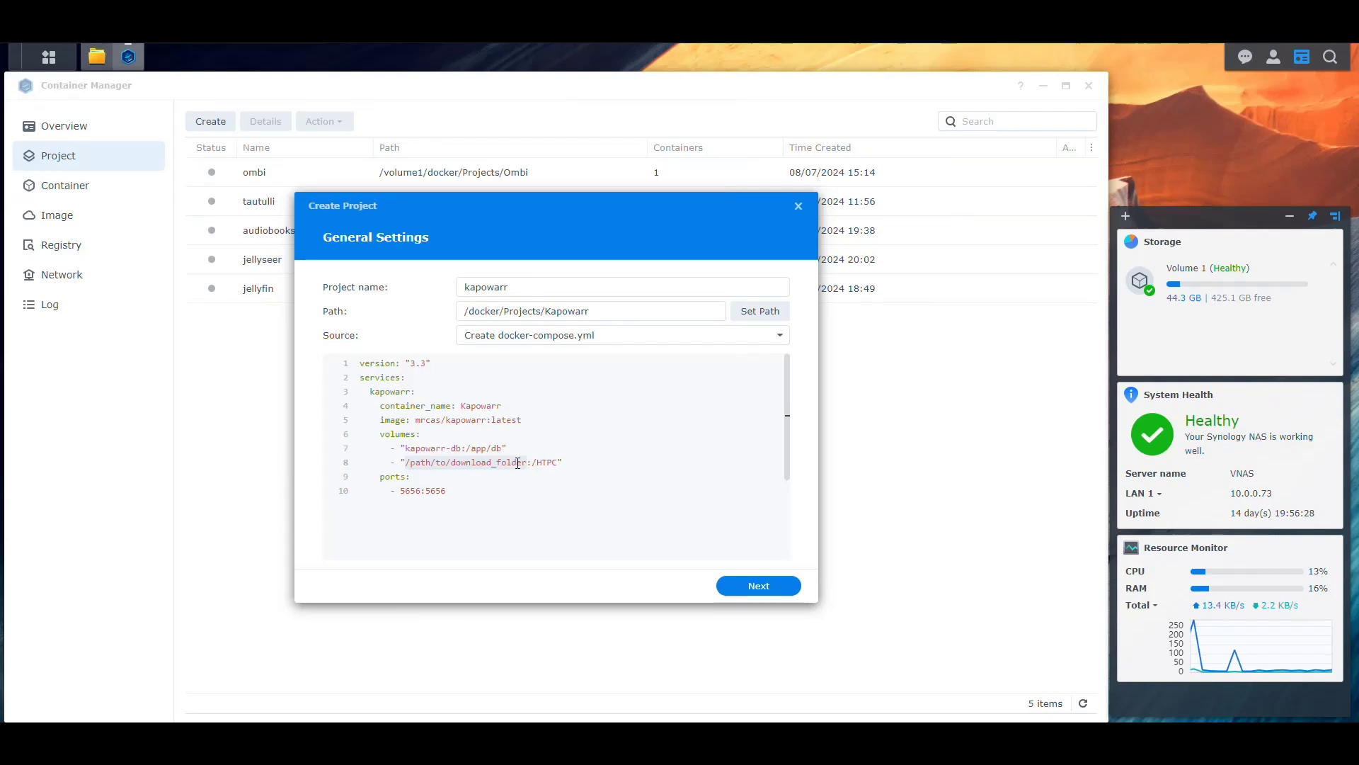
key("ctrl+v")
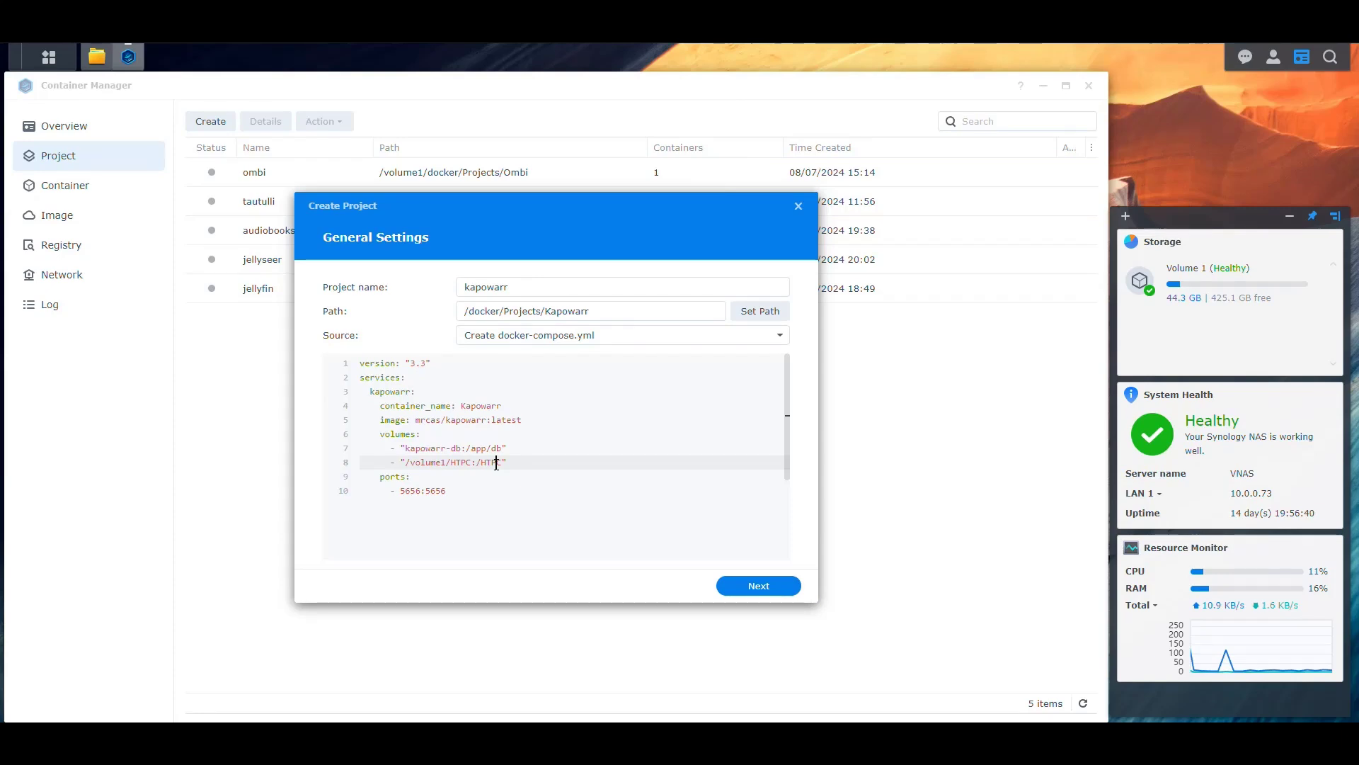
left_click_drag(464, 447, 405, 448)
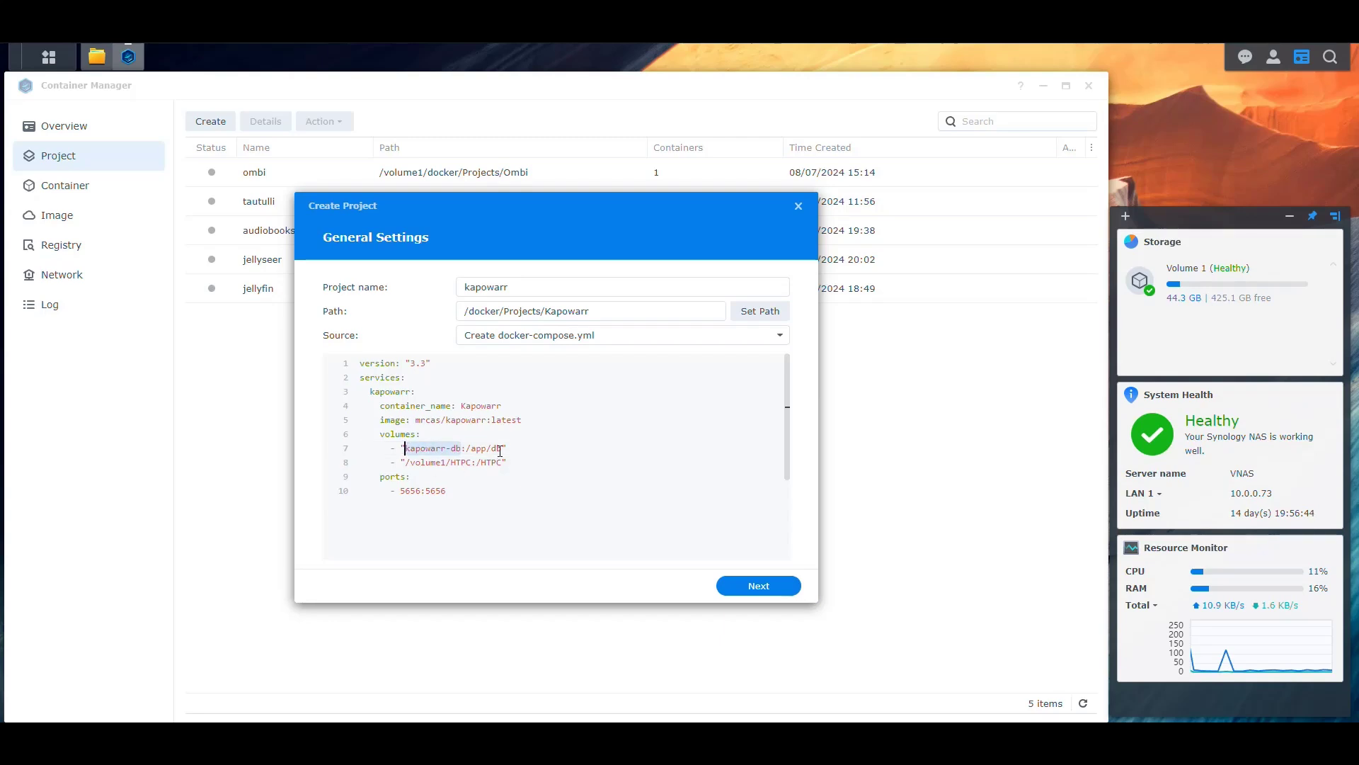
Copy the location of the Kapowarr folder in docker/Configs from its Properties.
left_click(97, 56)
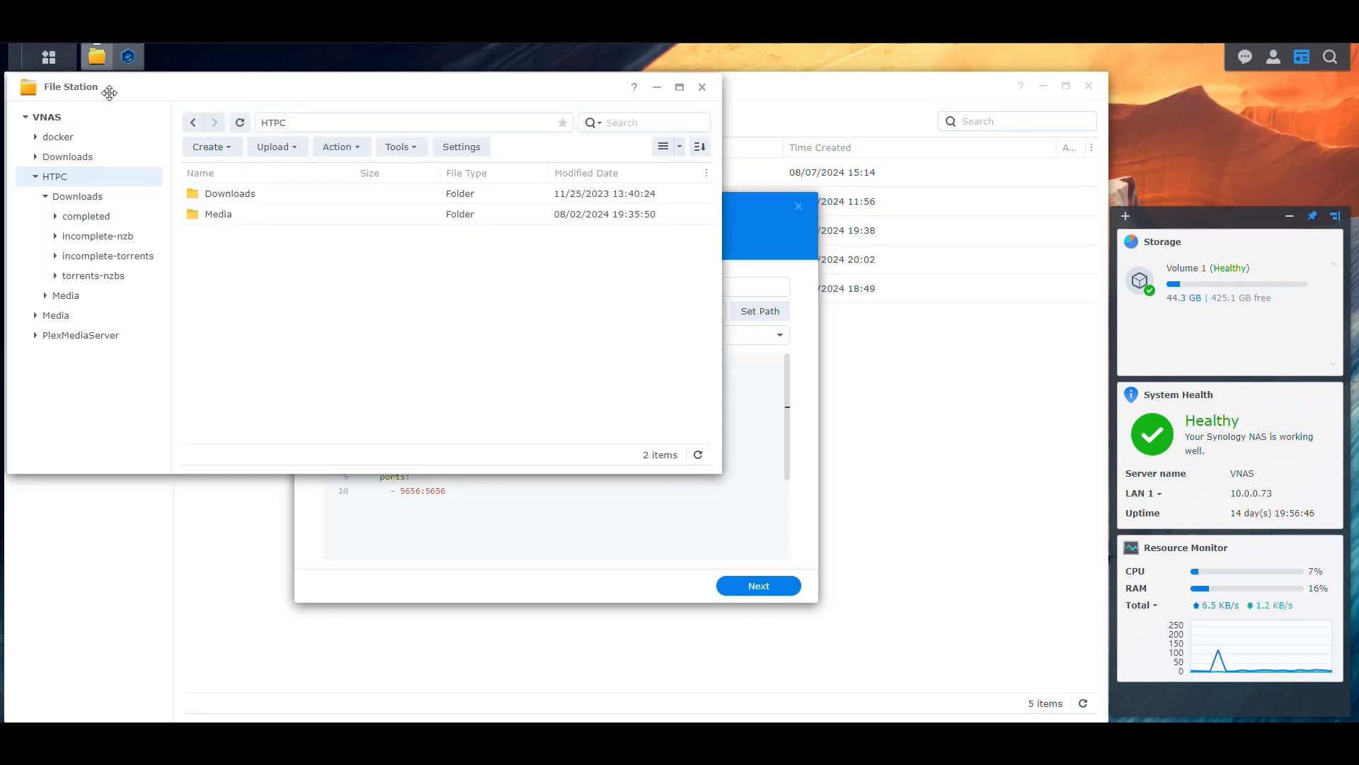
left_click(37, 178)
left_click(56, 137)
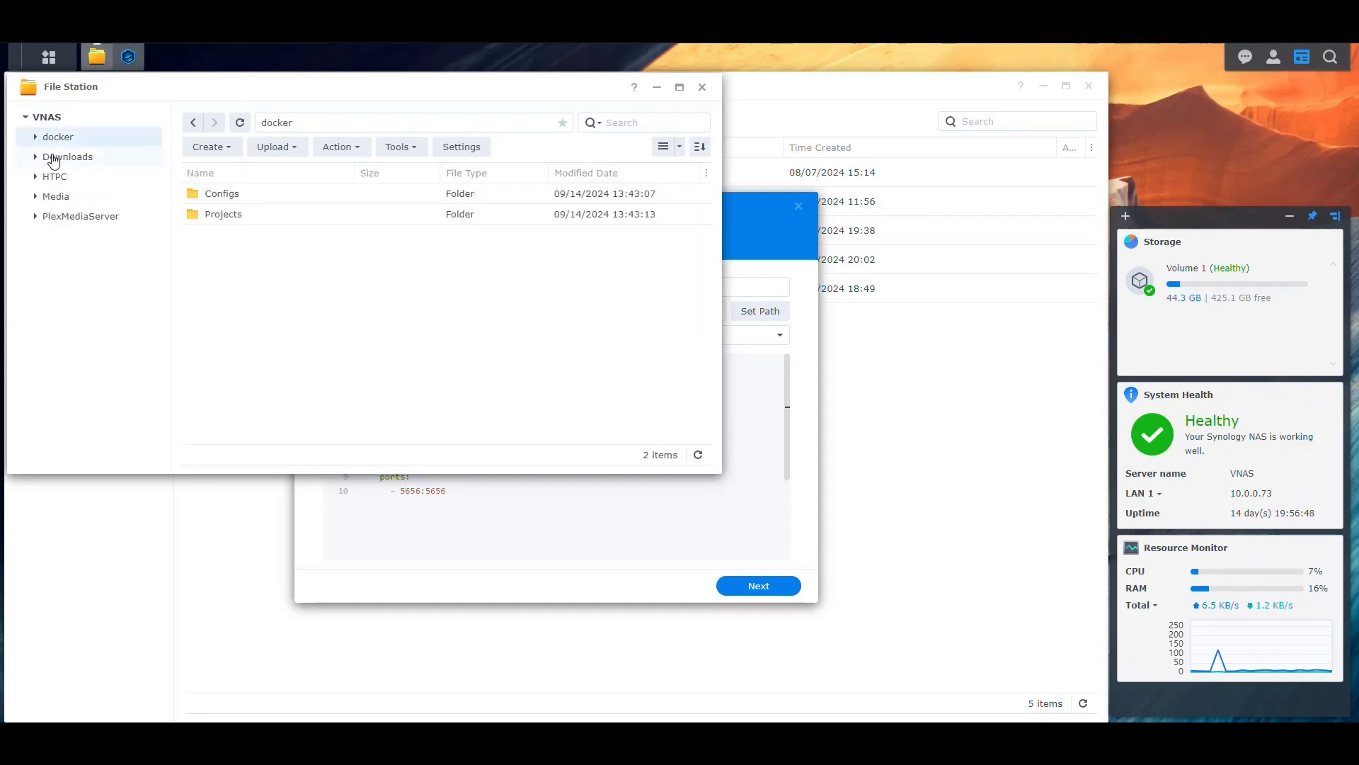
double_click(232, 194)
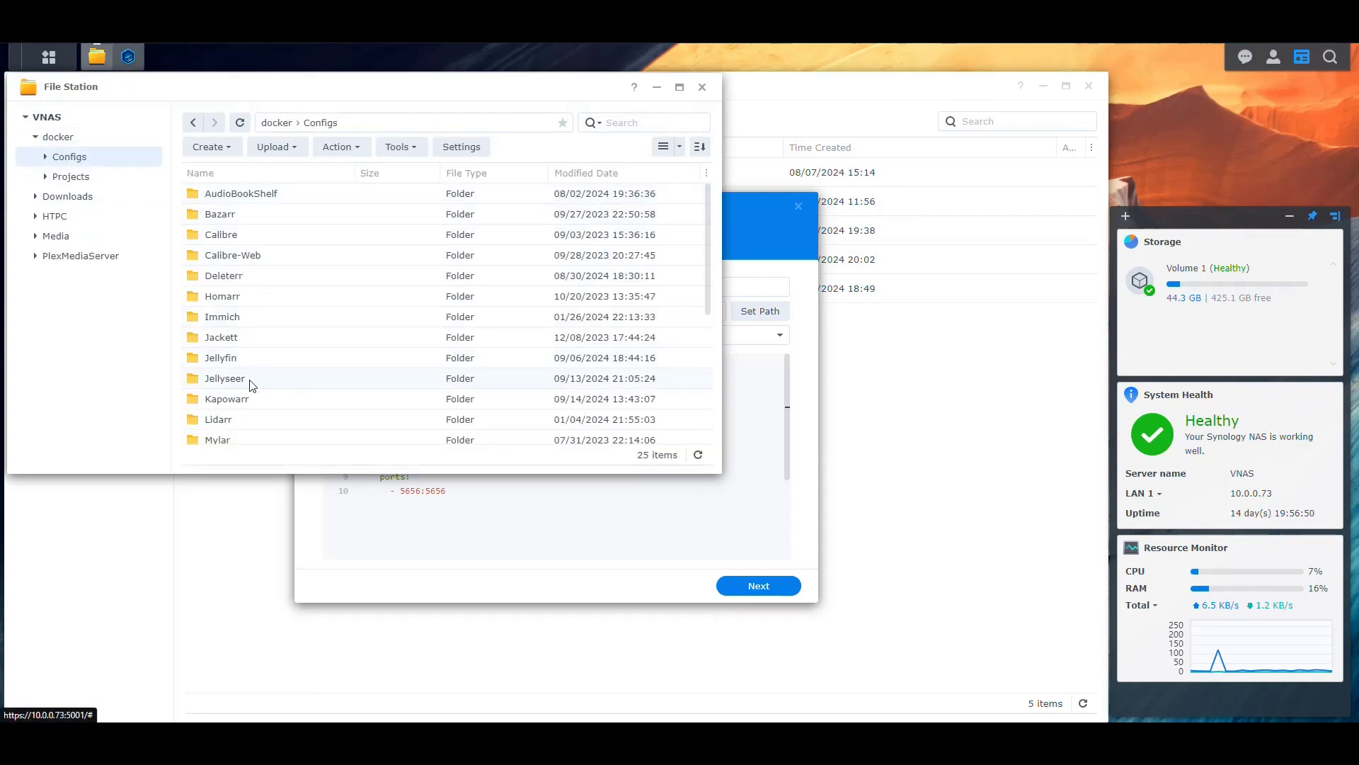
right_click(243, 398)
left_click(297, 667)
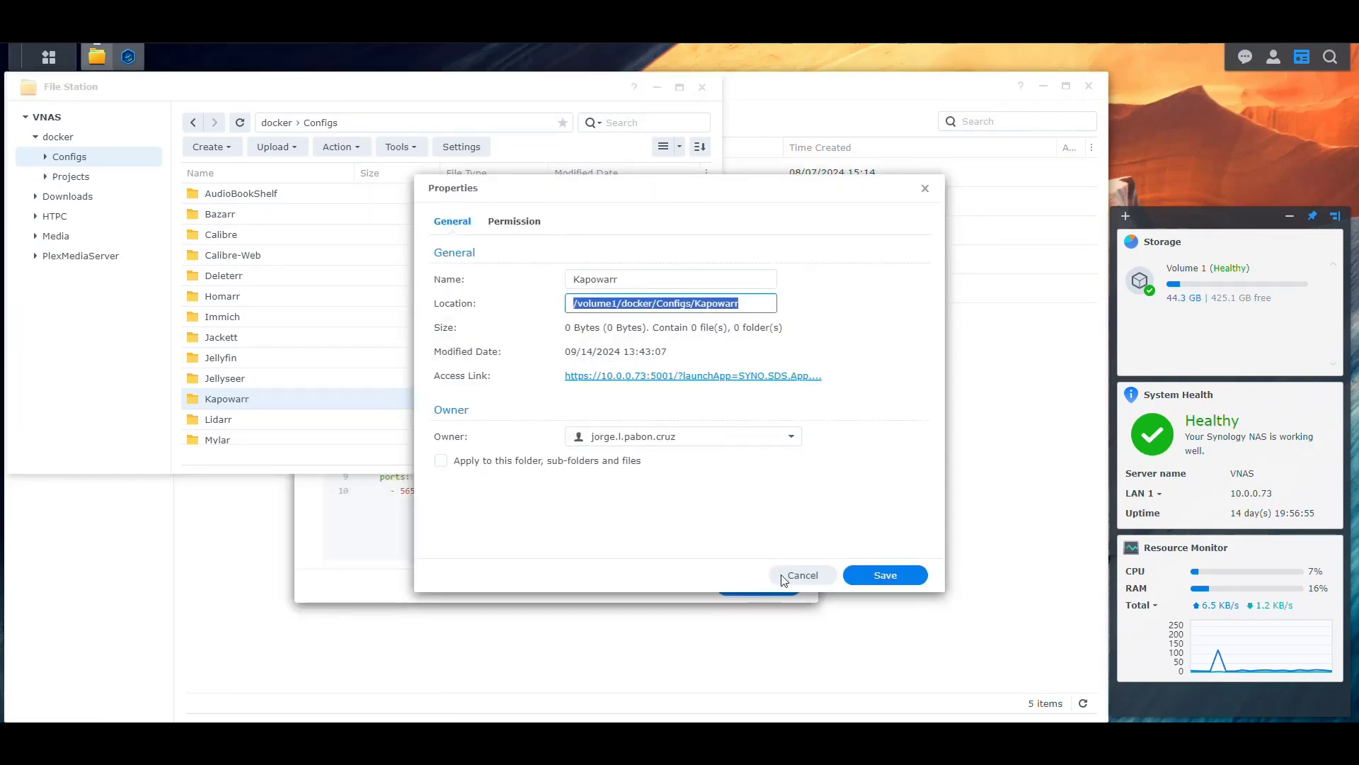
left_click(805, 577)
Replace the kapowarr-db placeholder on line 7 with /volume1/docker/Configs/Kapowarr.
left_click(552, 527)
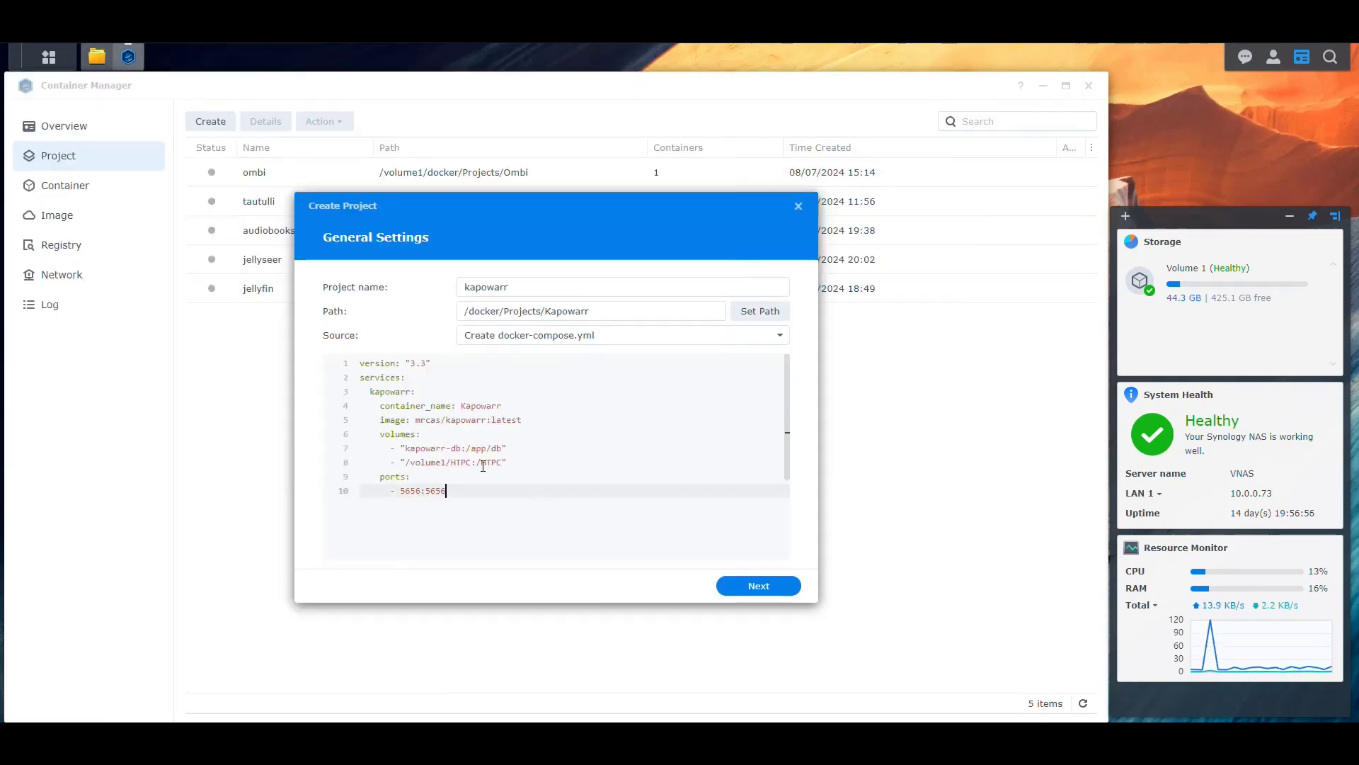
left_click(459, 451)
left_click_drag(460, 451, 404, 450)
type("/volume1/docker/Configs/Kapowarr")
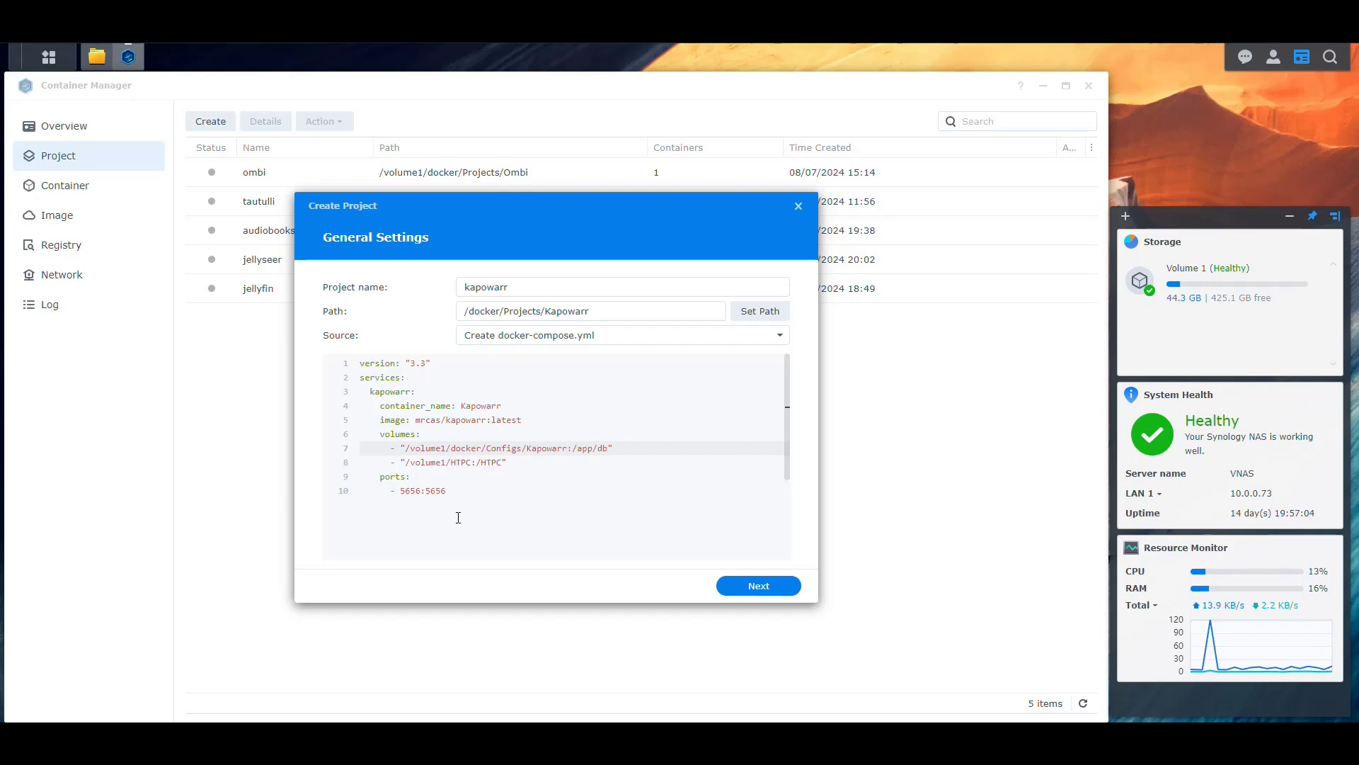
Add a '# Outside / Container' comment under ports and change the host port to 8071.
left_click(417, 478)
key("Return")
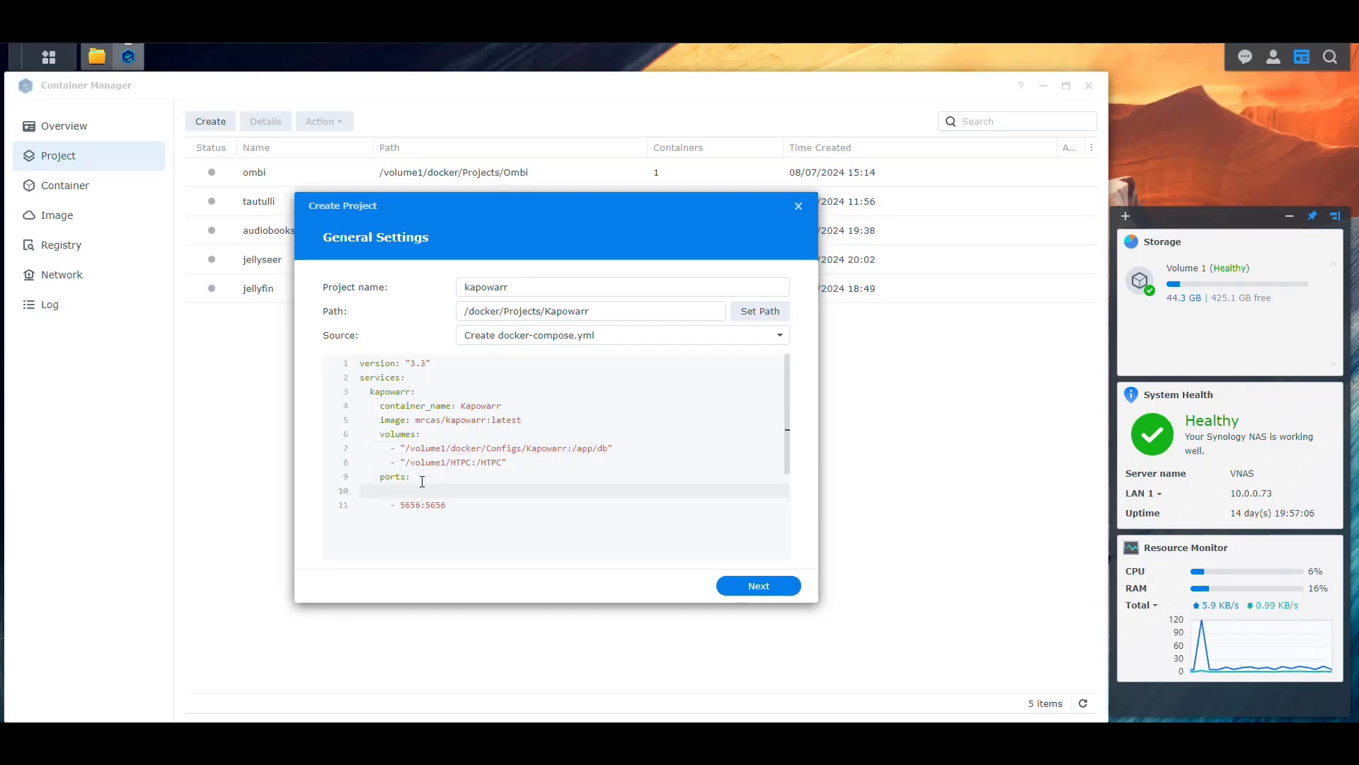
type("# Outside / Container")
key("Down")
key("shift+Left")
key("shift+Left")
key("shift+Left")
key("shift+Left")
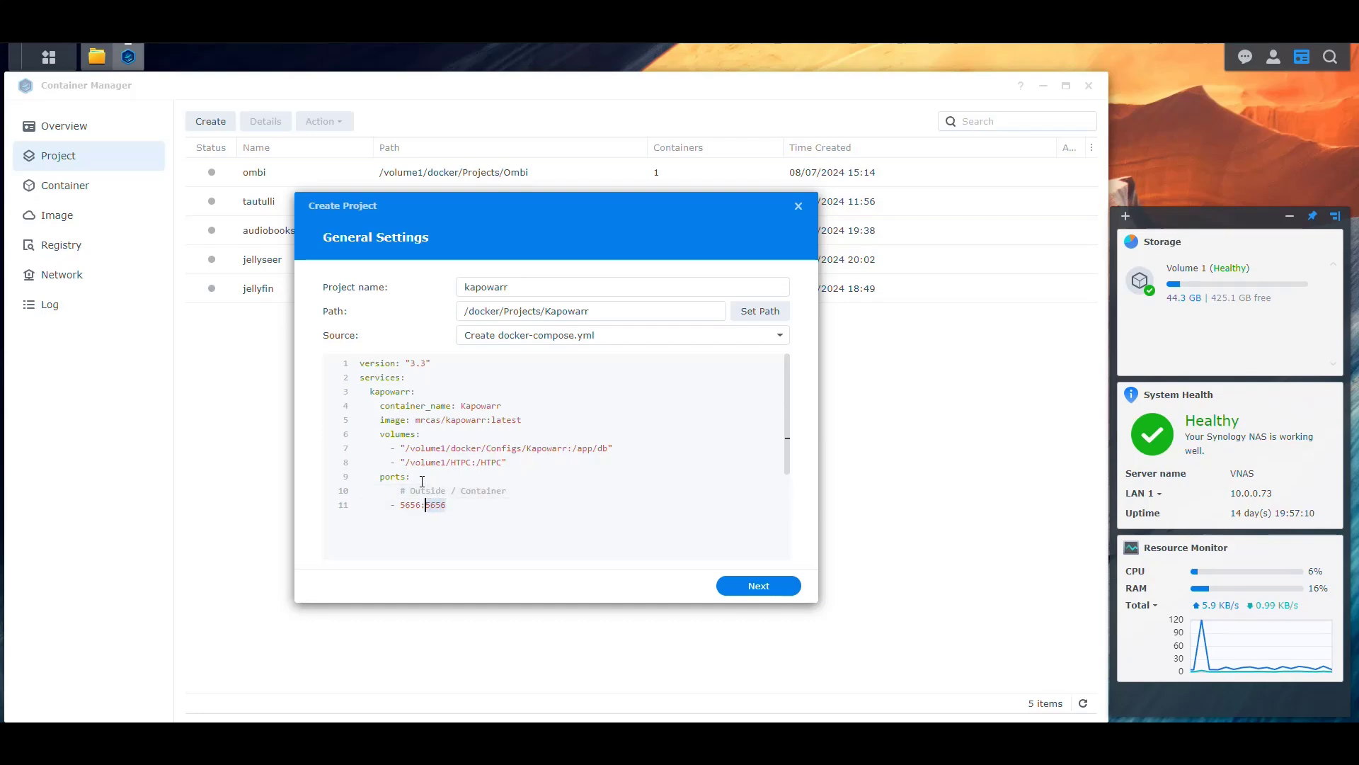
key("Left")
key("Left")
key("shift+Left")
key("shift+Left")
key("shift+Left")
key("shift+Left")
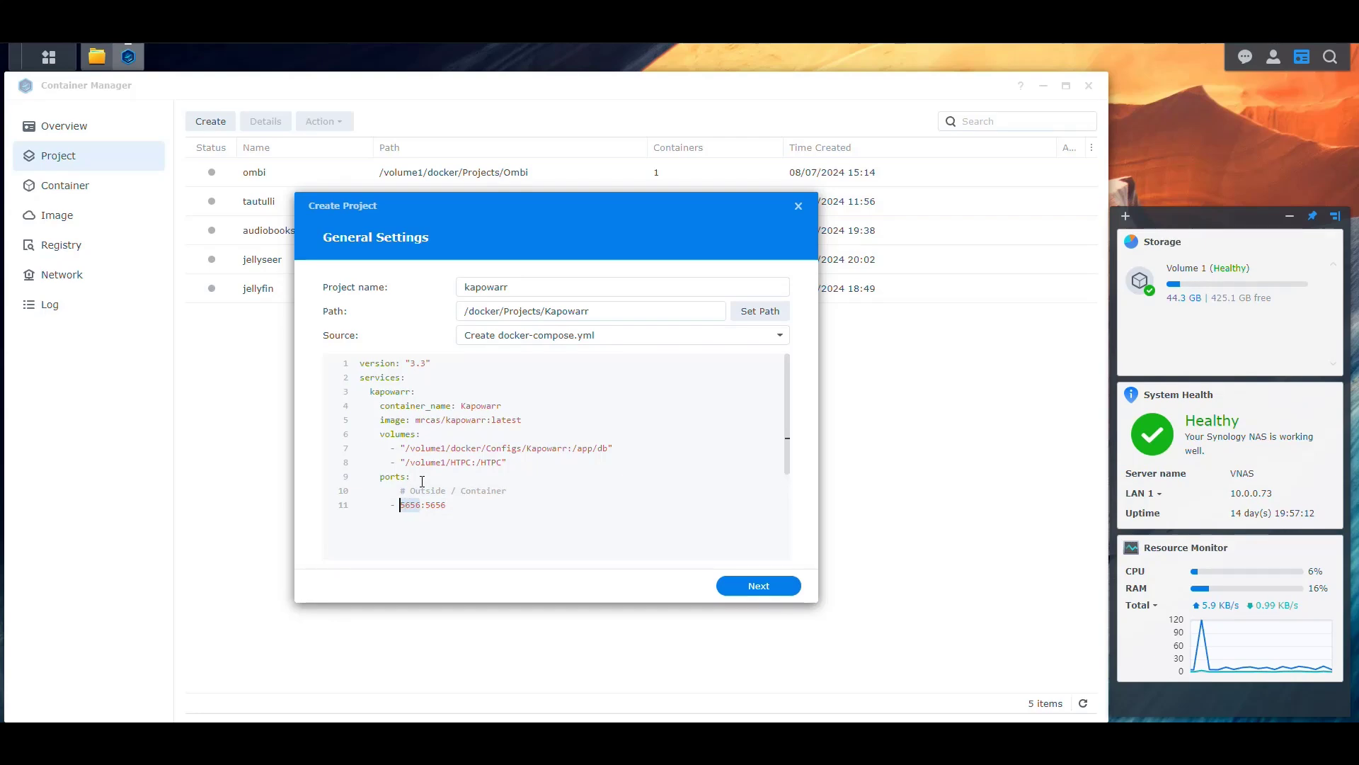
type("8071")
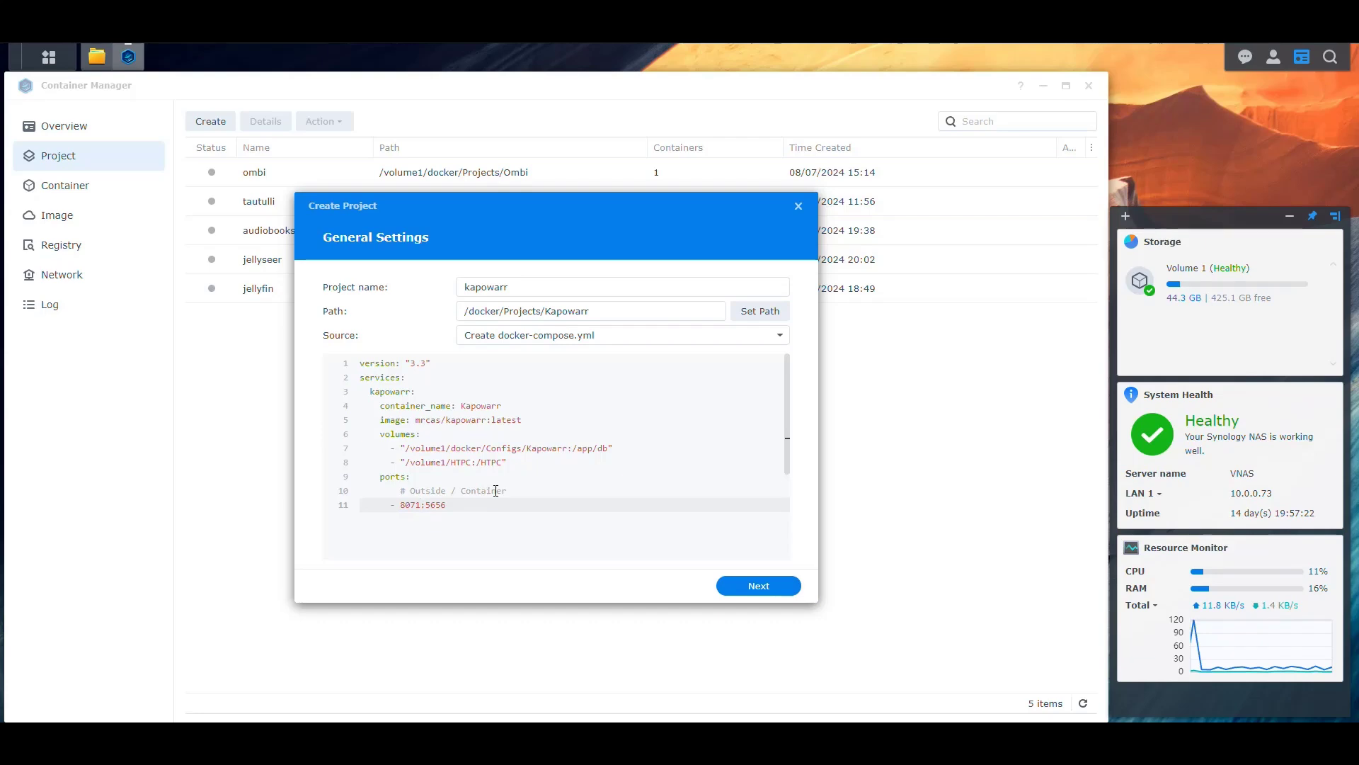
Review the image, the config and HTPC volume mappings, and outside port 8071.
left_click_drag(522, 420, 415, 420)
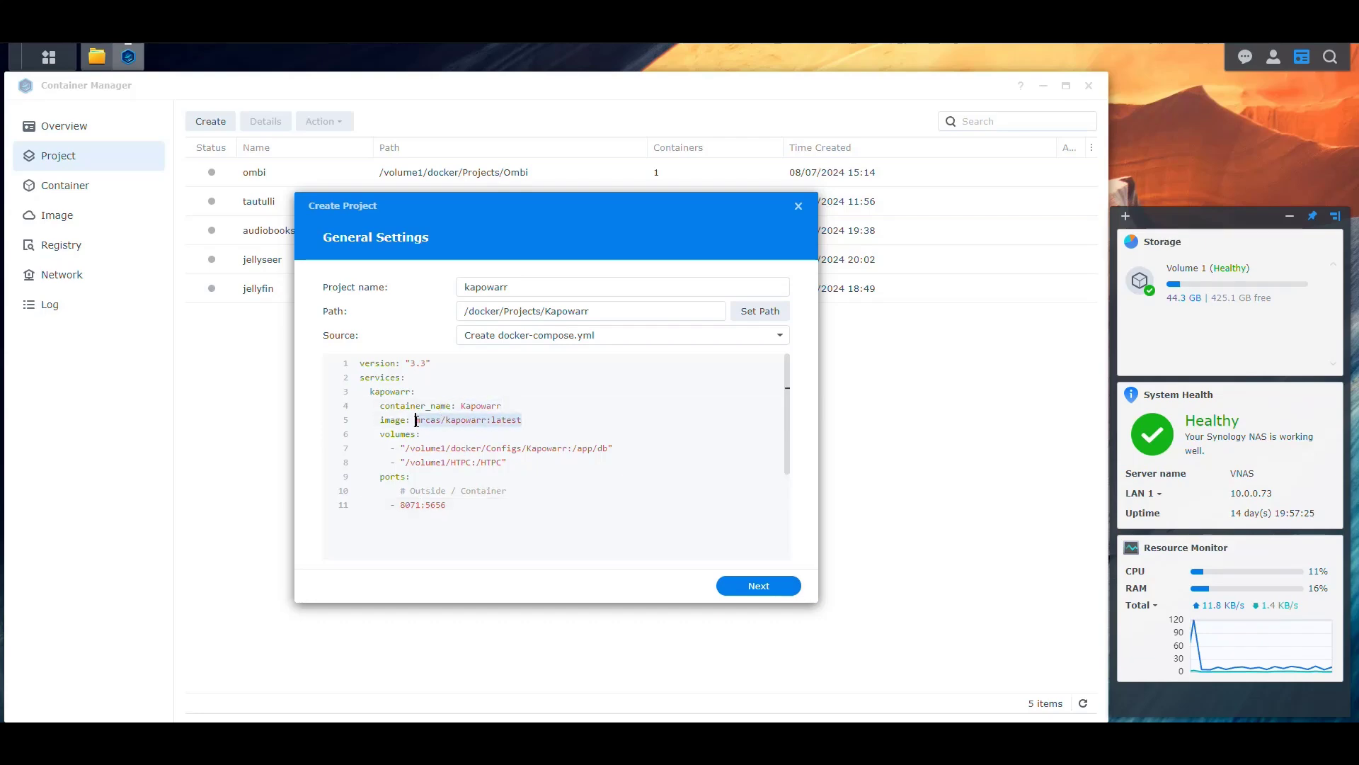
left_click_drag(614, 448, 396, 447)
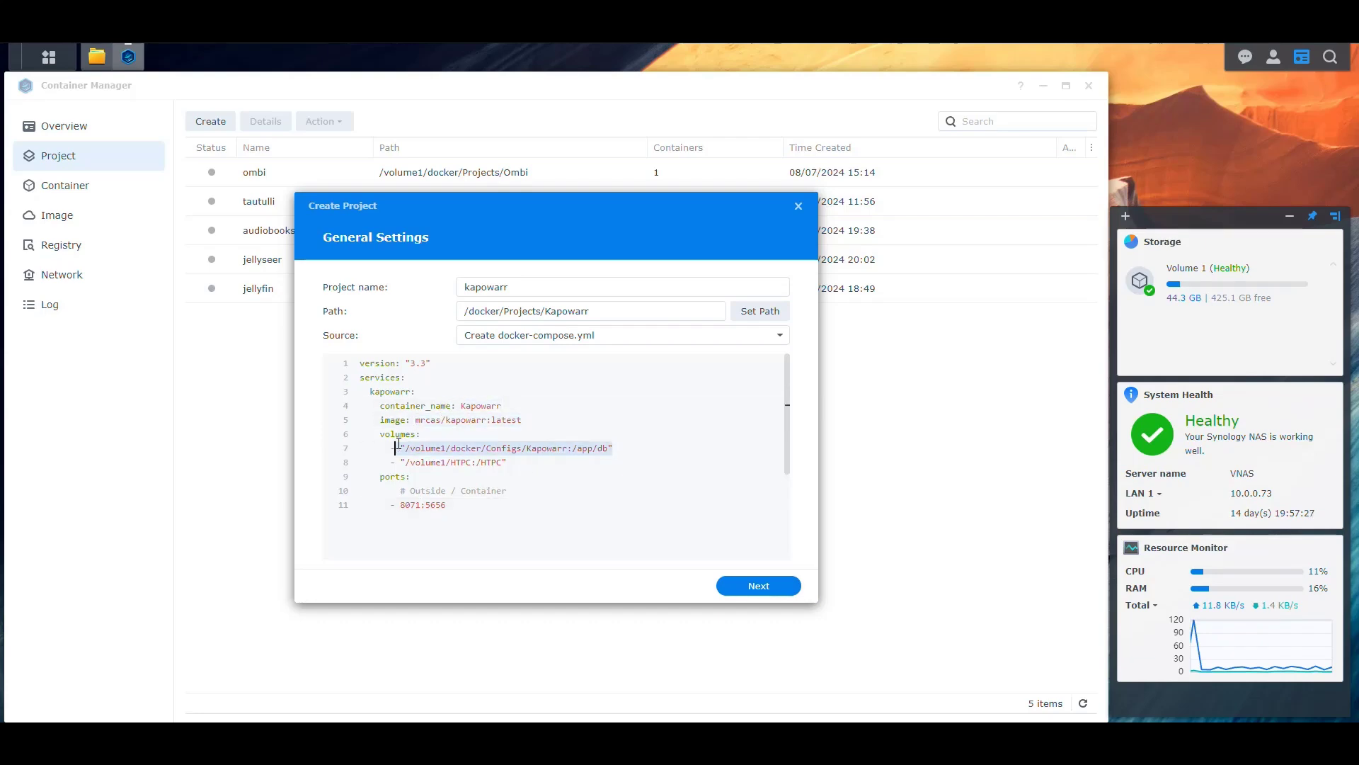
left_click_drag(509, 462, 393, 463)
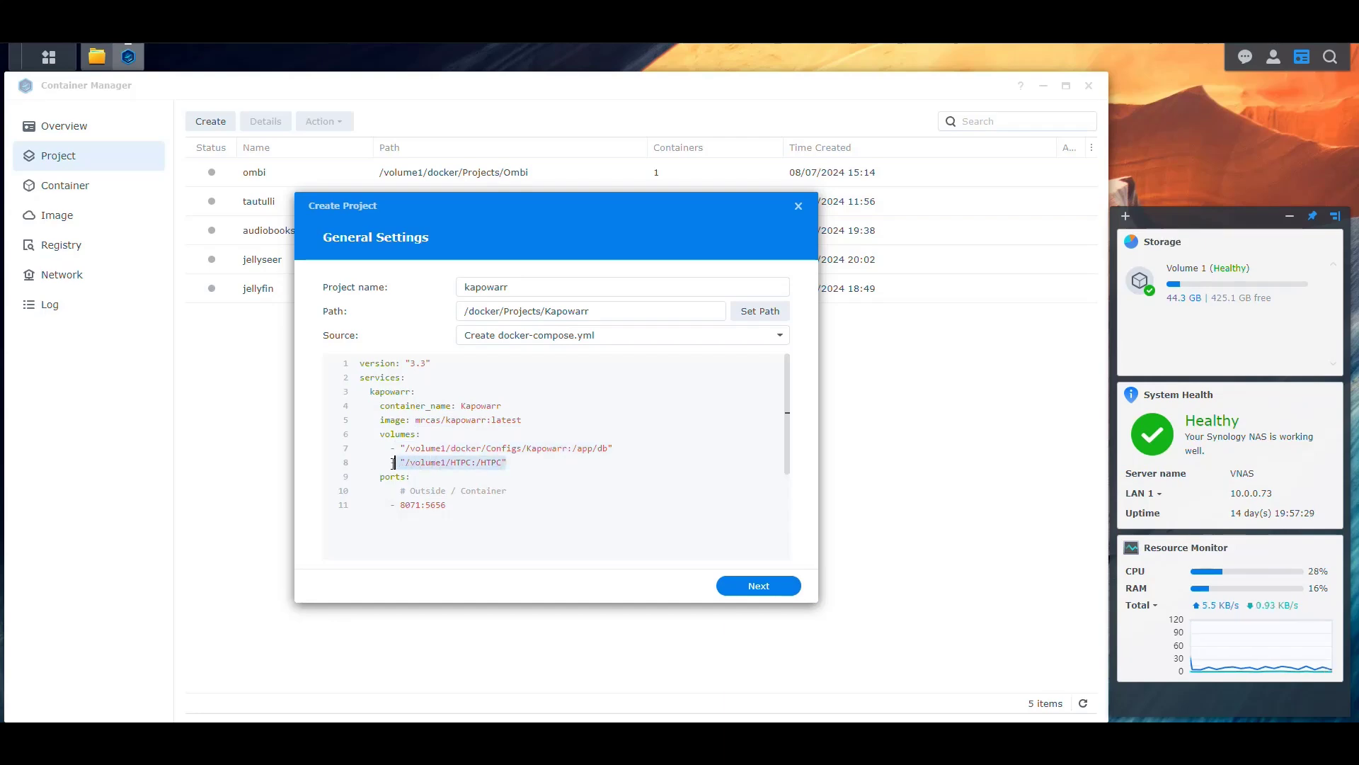
left_click(543, 469)
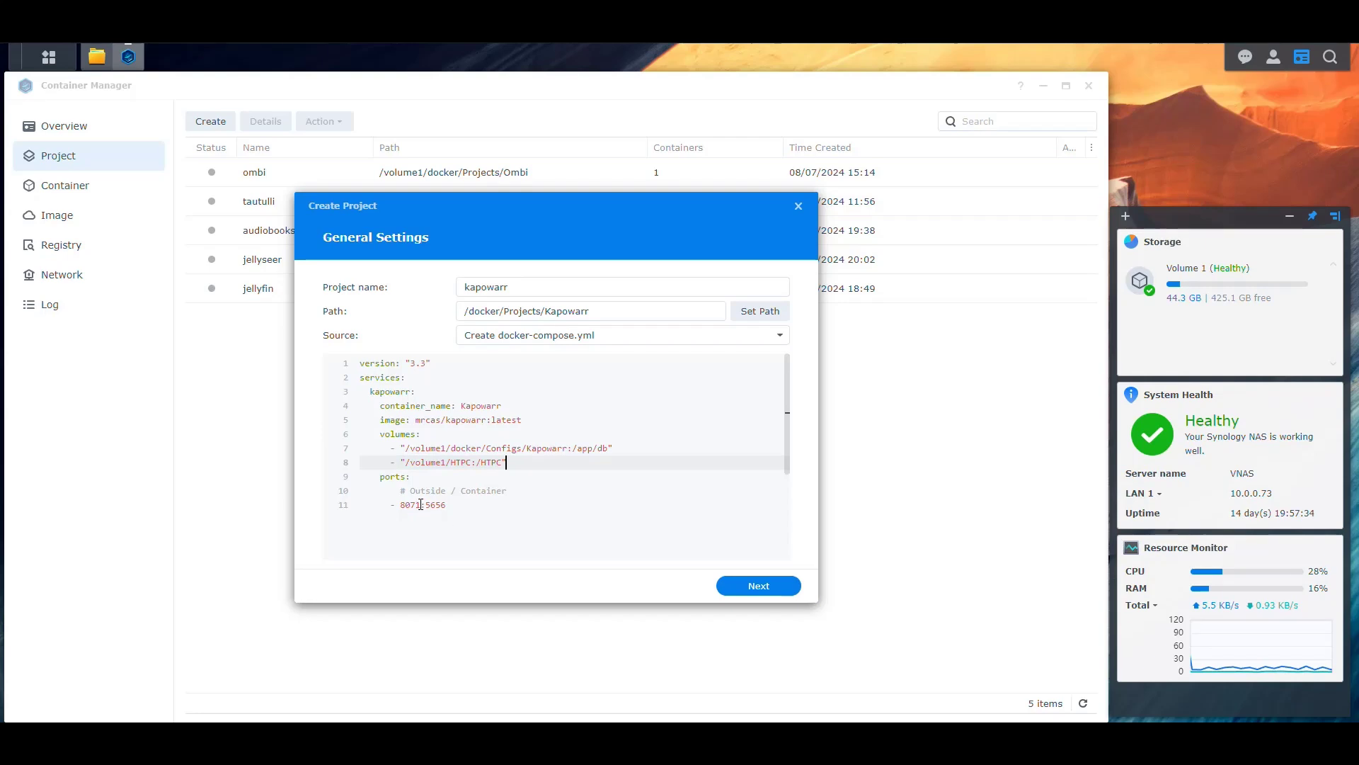
left_click_drag(420, 504, 400, 504)
Skip the web portal settings and create and start the kapowarr project.
left_click(770, 591)
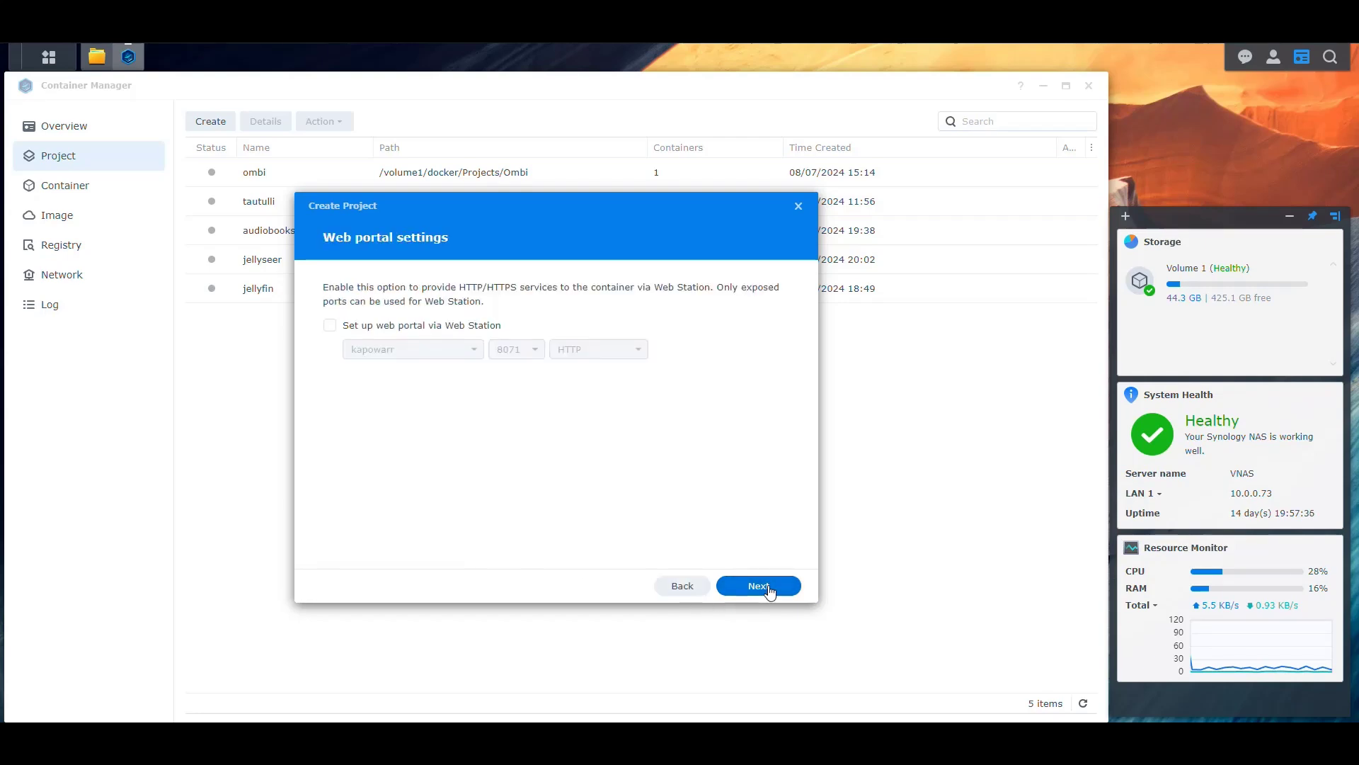
left_click(763, 592)
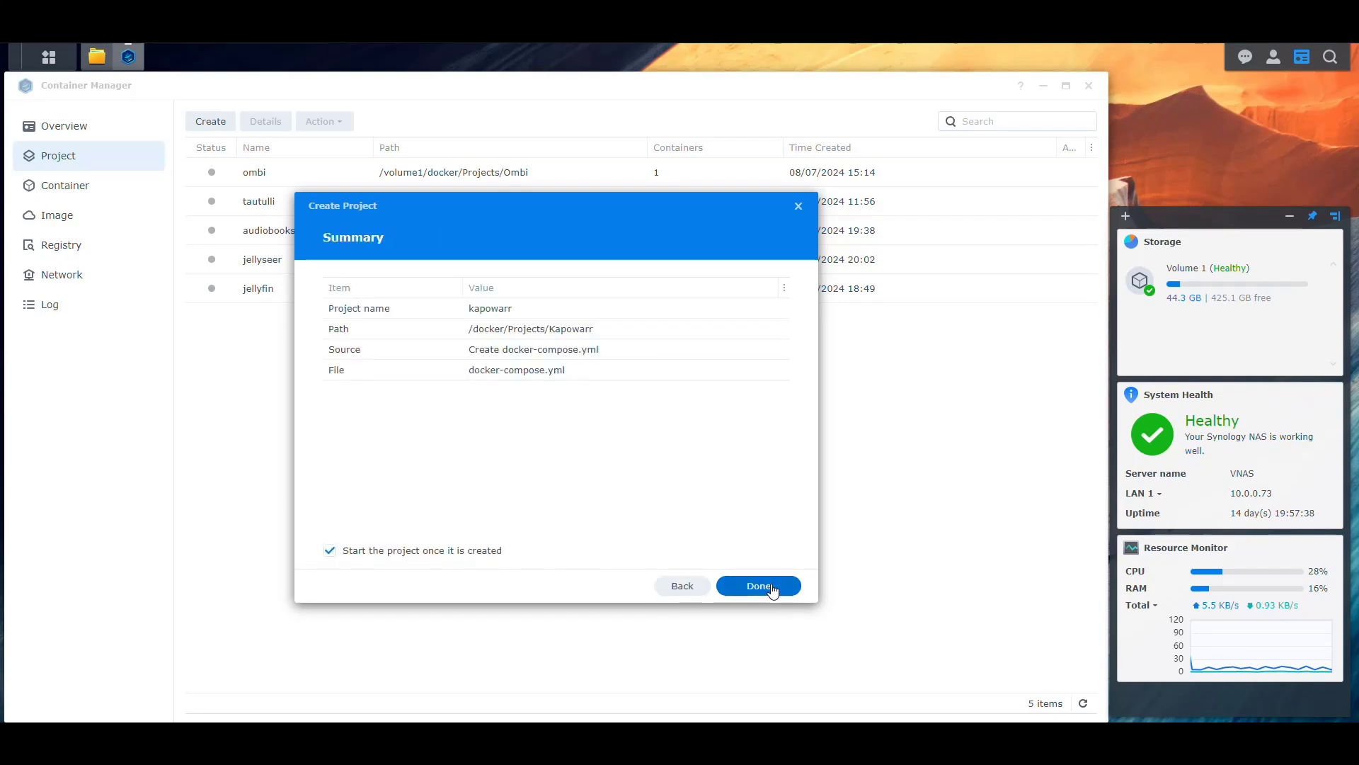
left_click(767, 587)
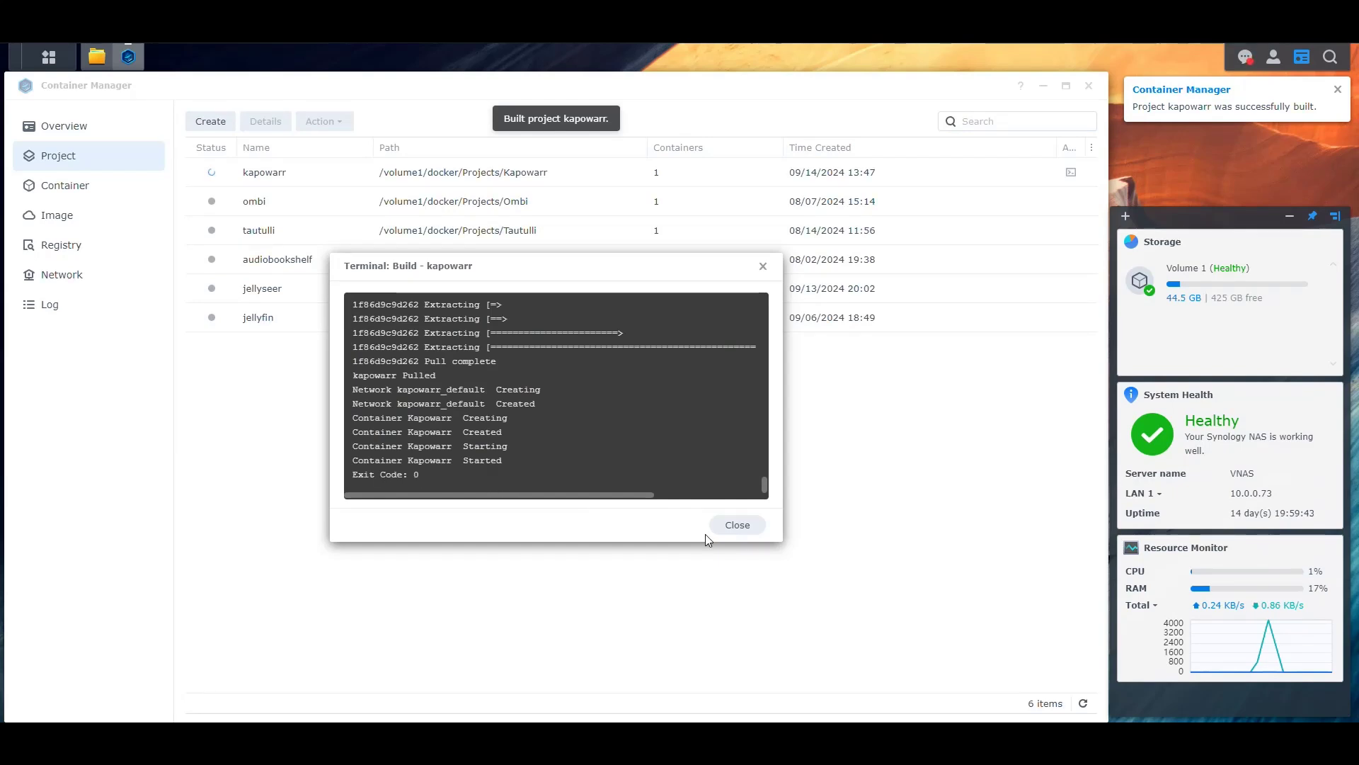
Close the finished build log and clear all desktop notifications.
left_click(739, 525)
left_click(1246, 60)
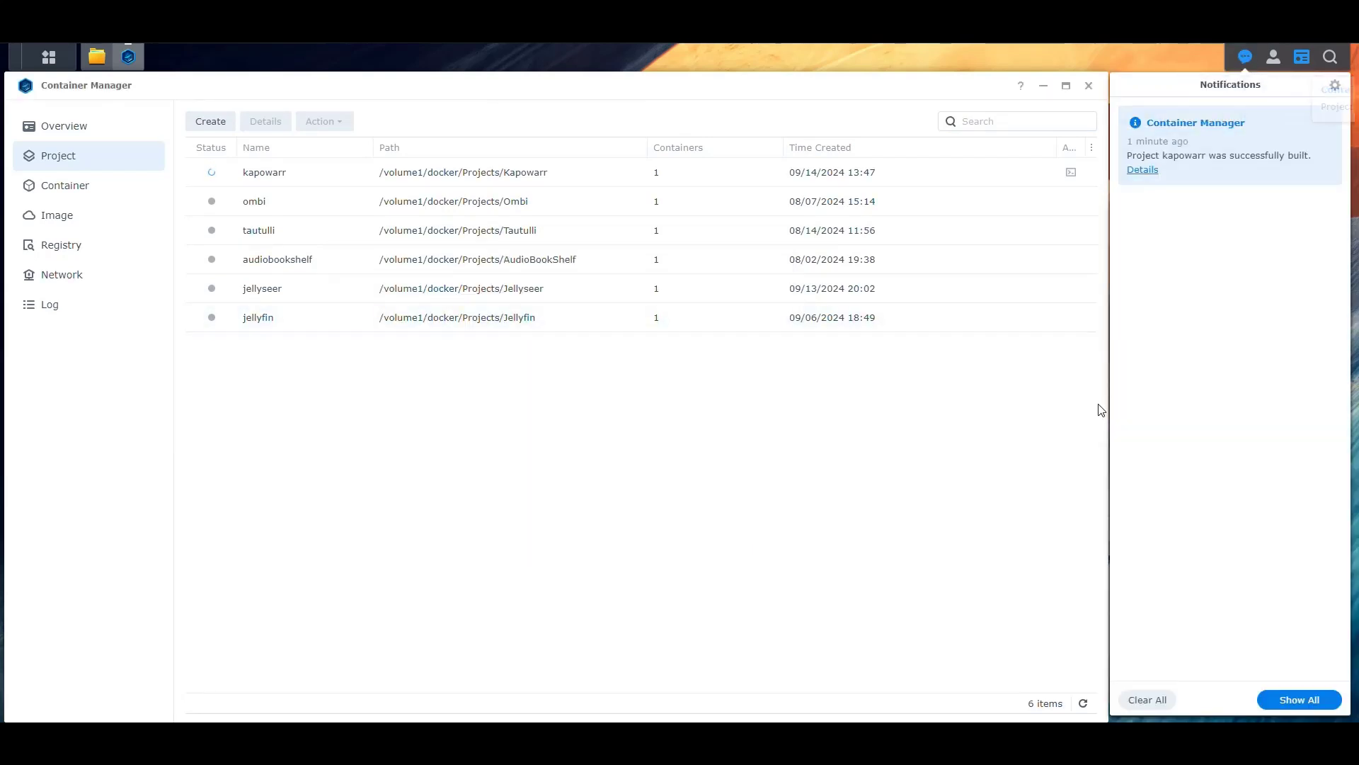
left_click(1160, 700)
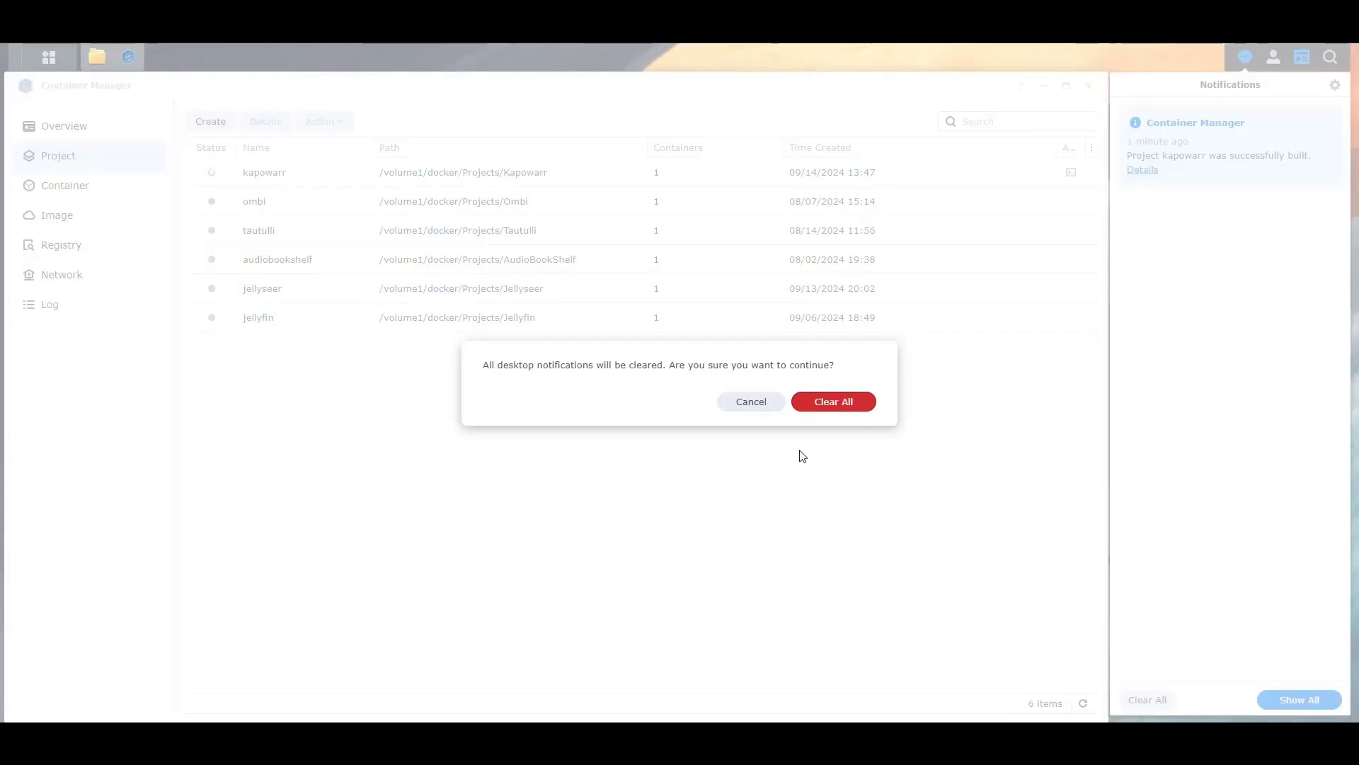
left_click(838, 402)
Open the Kapowarr container's log and refresh it to confirm it is running.
left_click(78, 192)
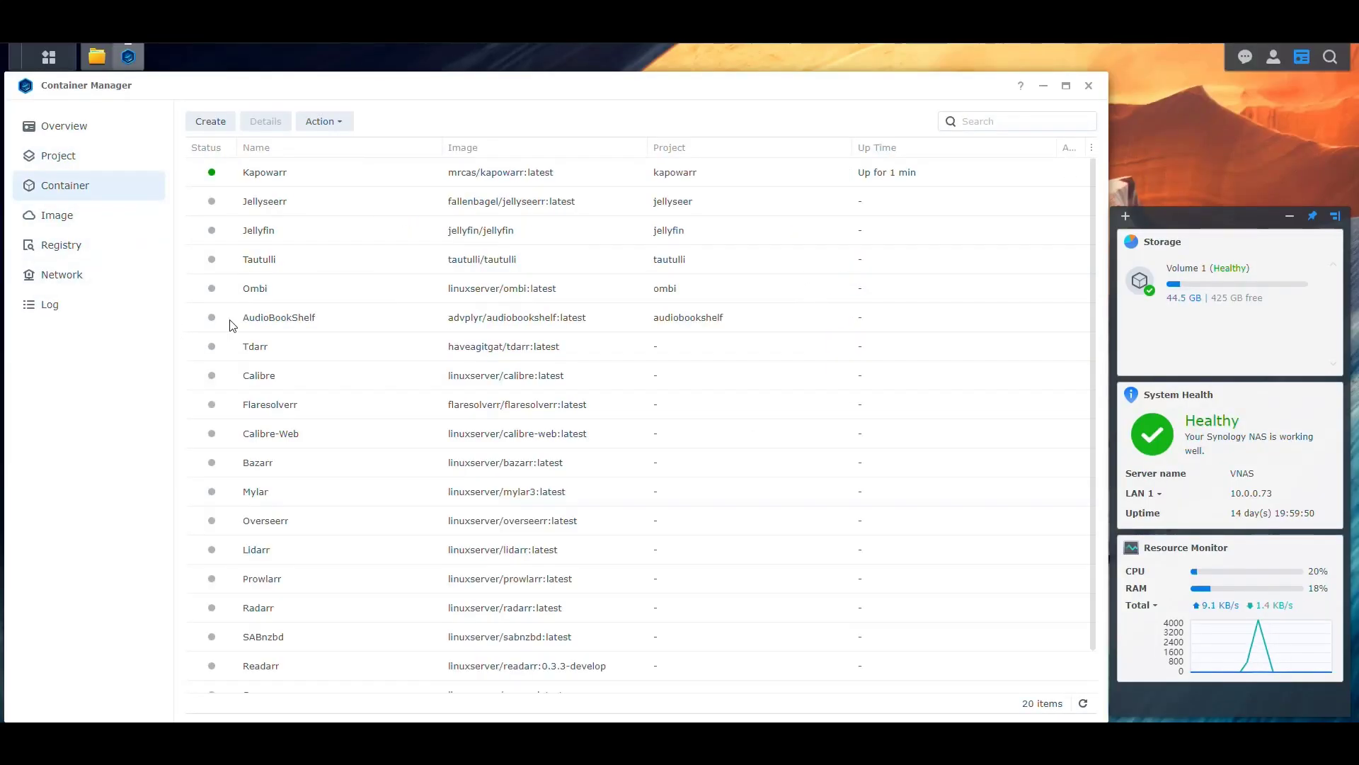
double_click(268, 176)
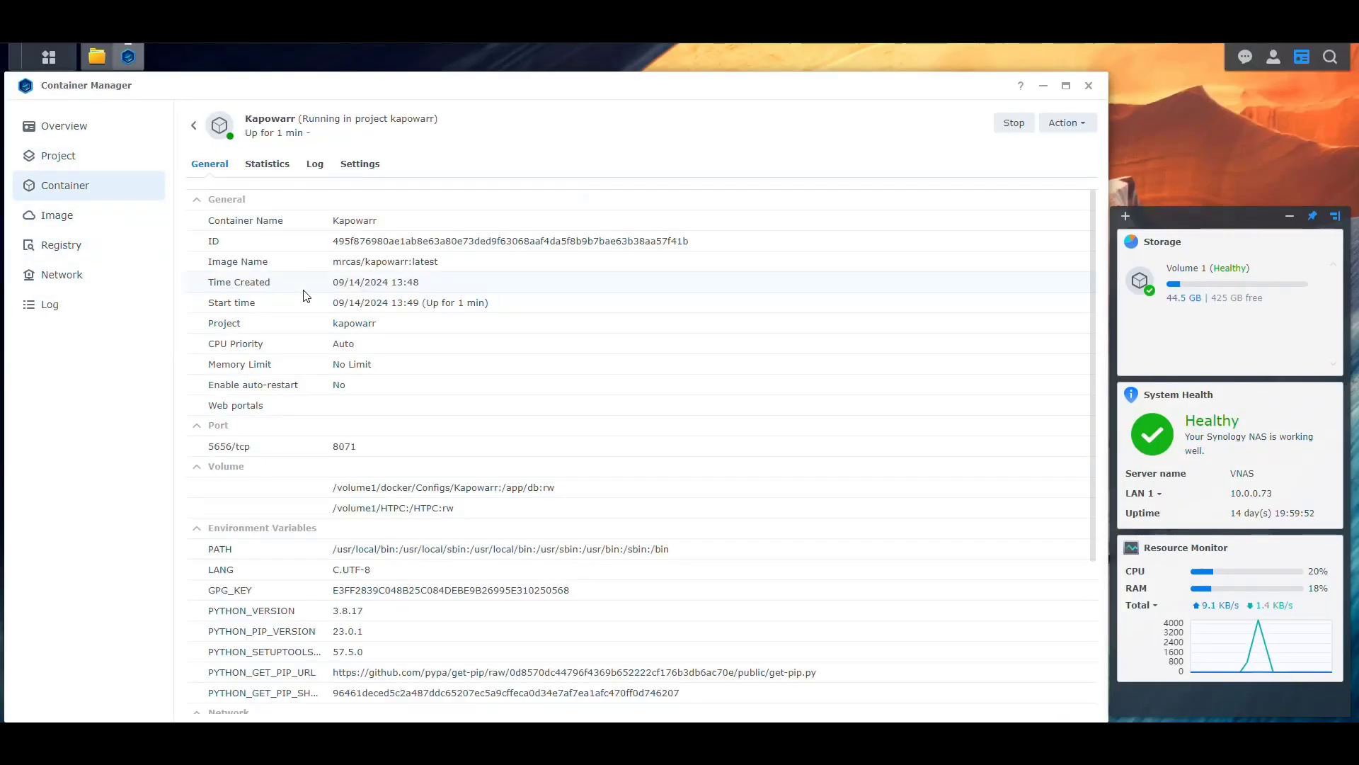
left_click(316, 167)
left_click(1084, 703)
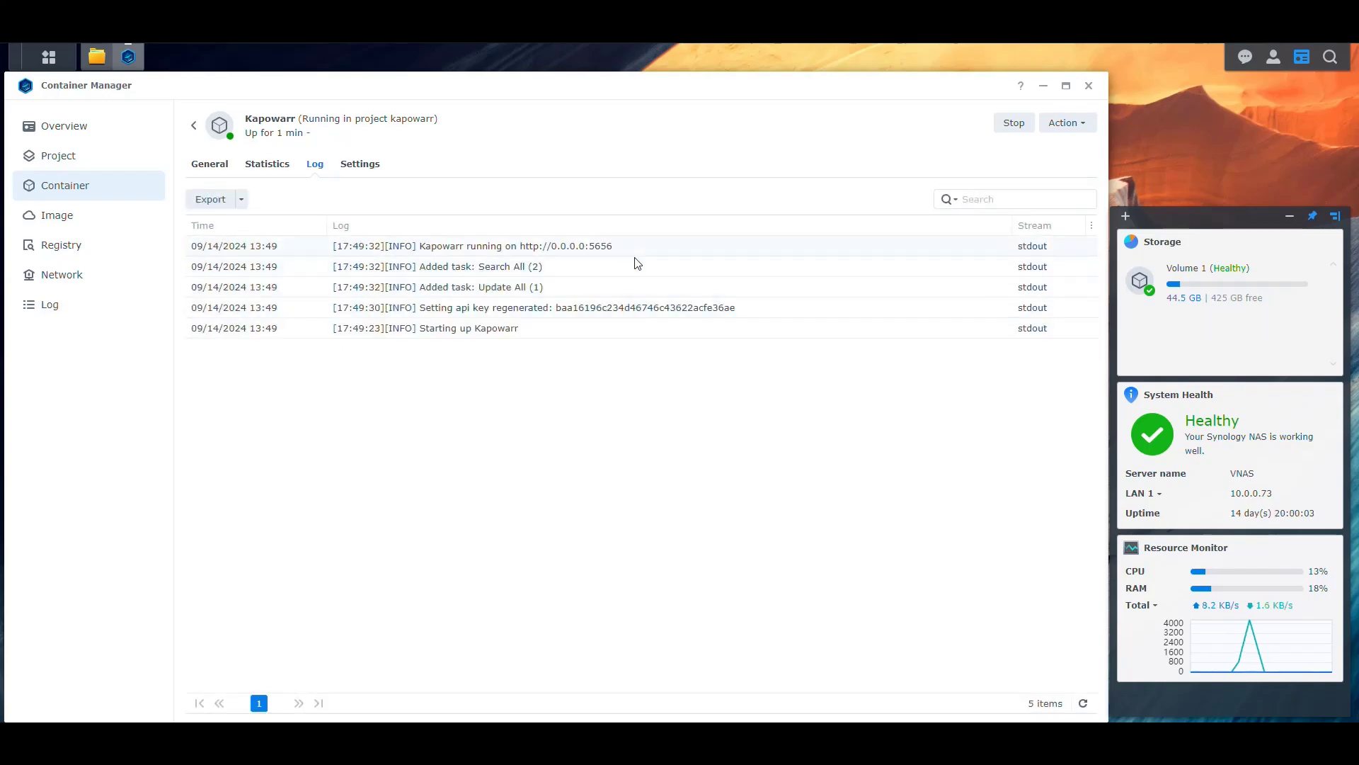
left_click(1083, 703)
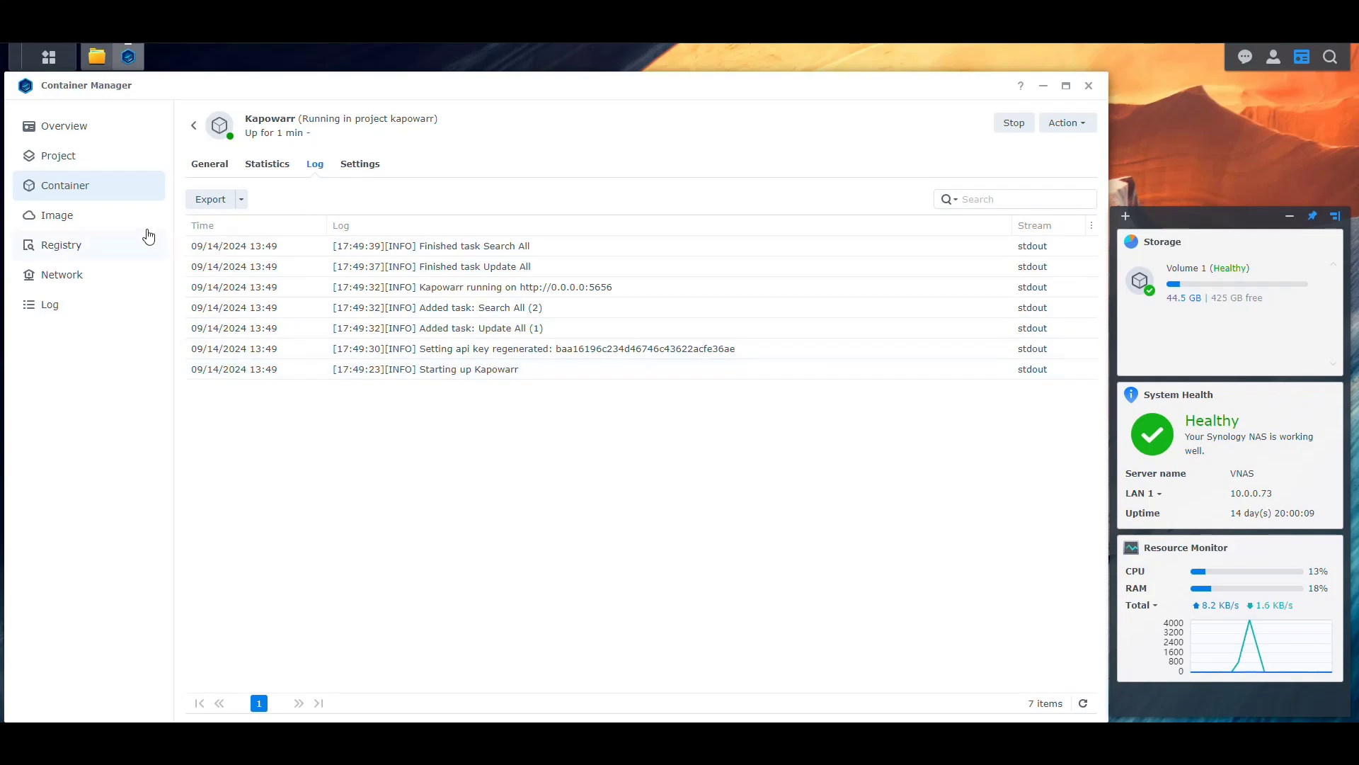
Start the QBitTorrent-VPN container from the container list.
left_click(75, 186)
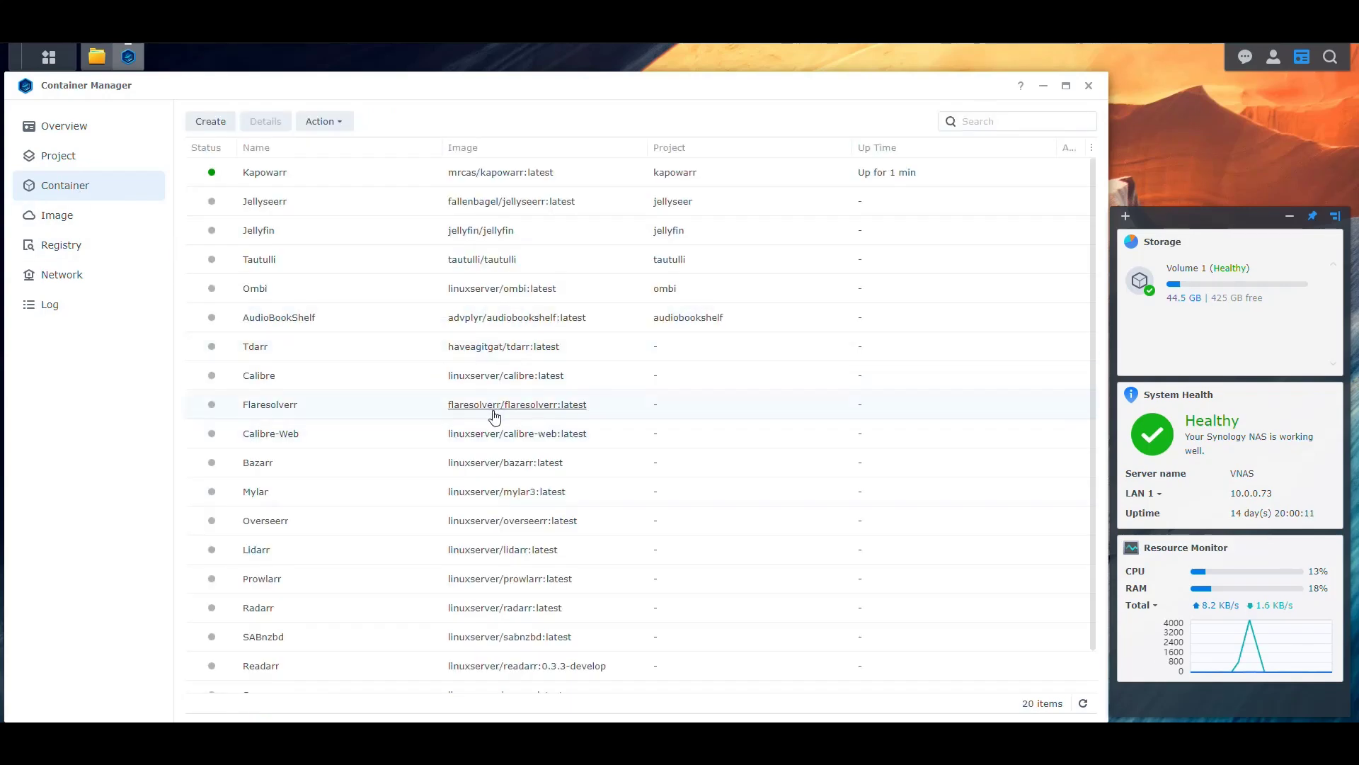
scroll(464, 414, "down", 2)
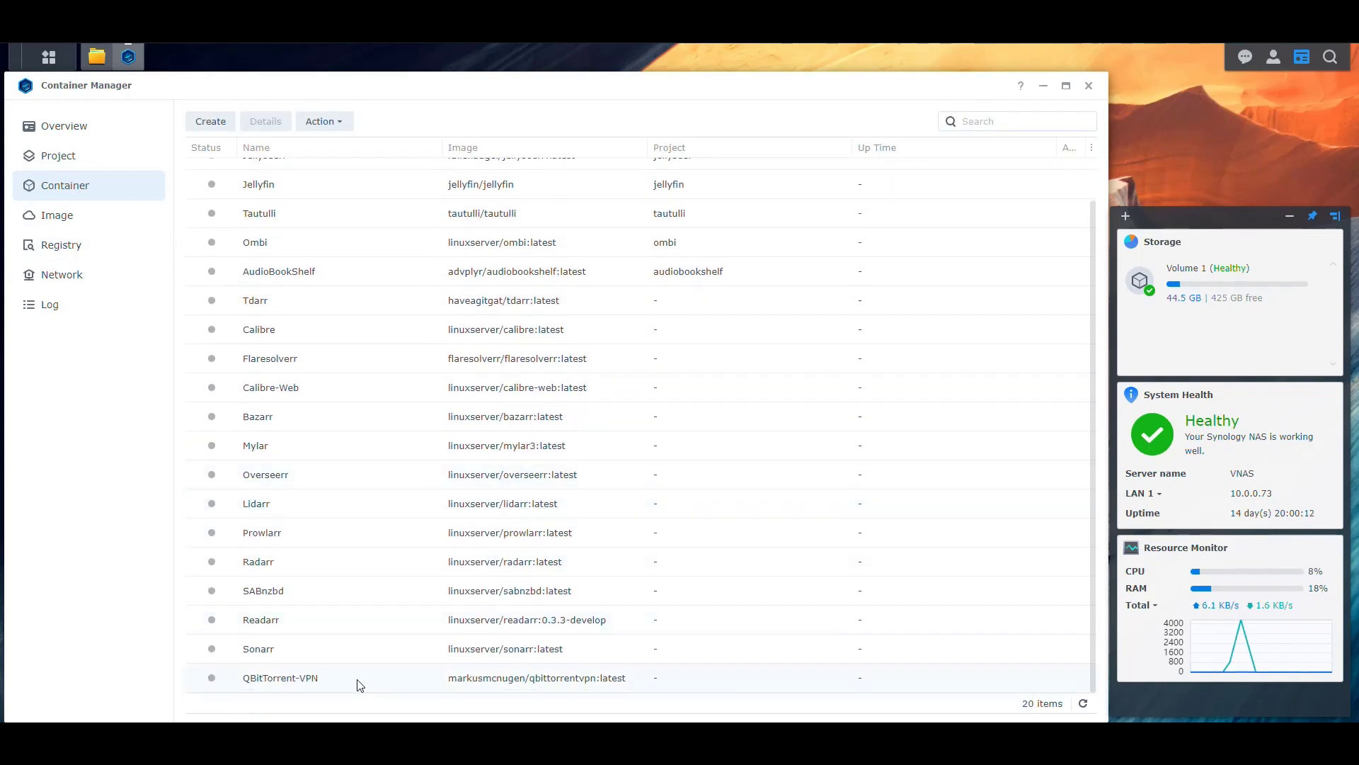
right_click(337, 681)
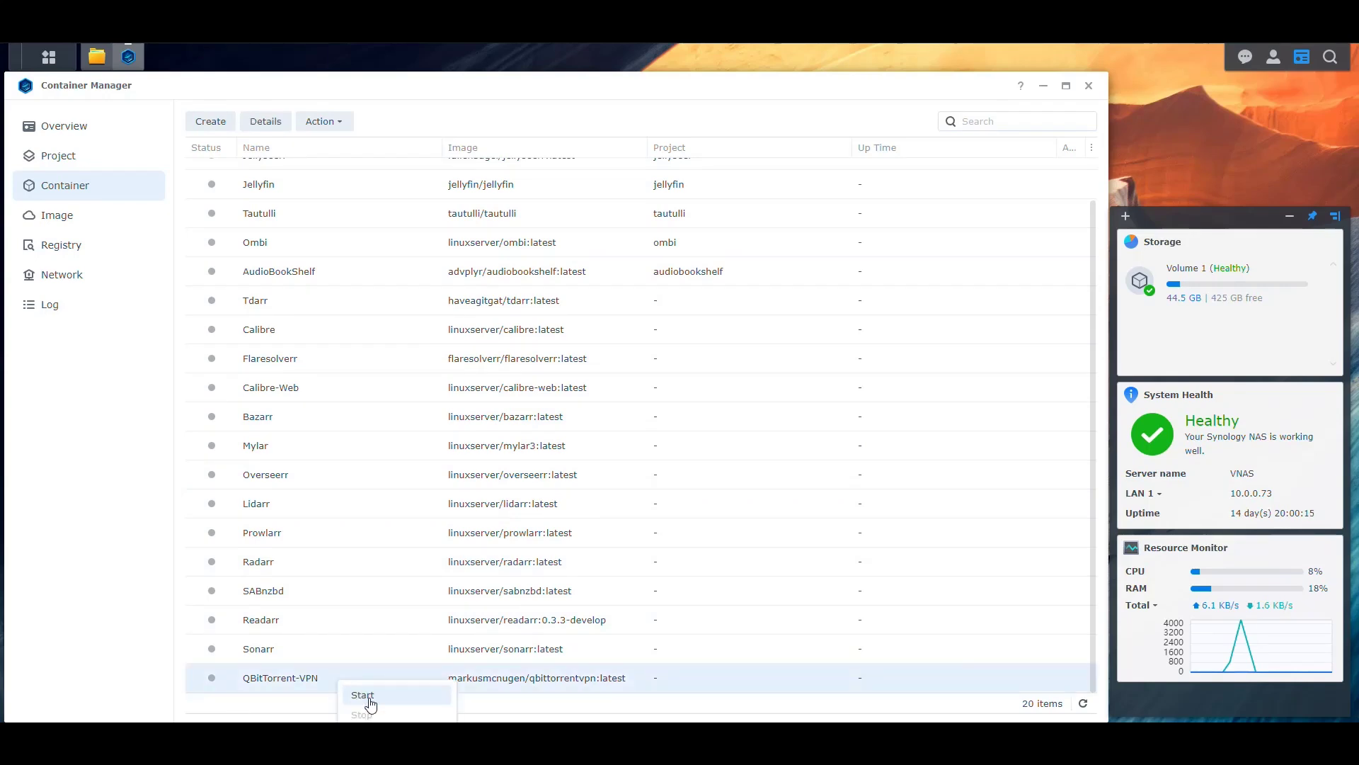
left_click(363, 696)
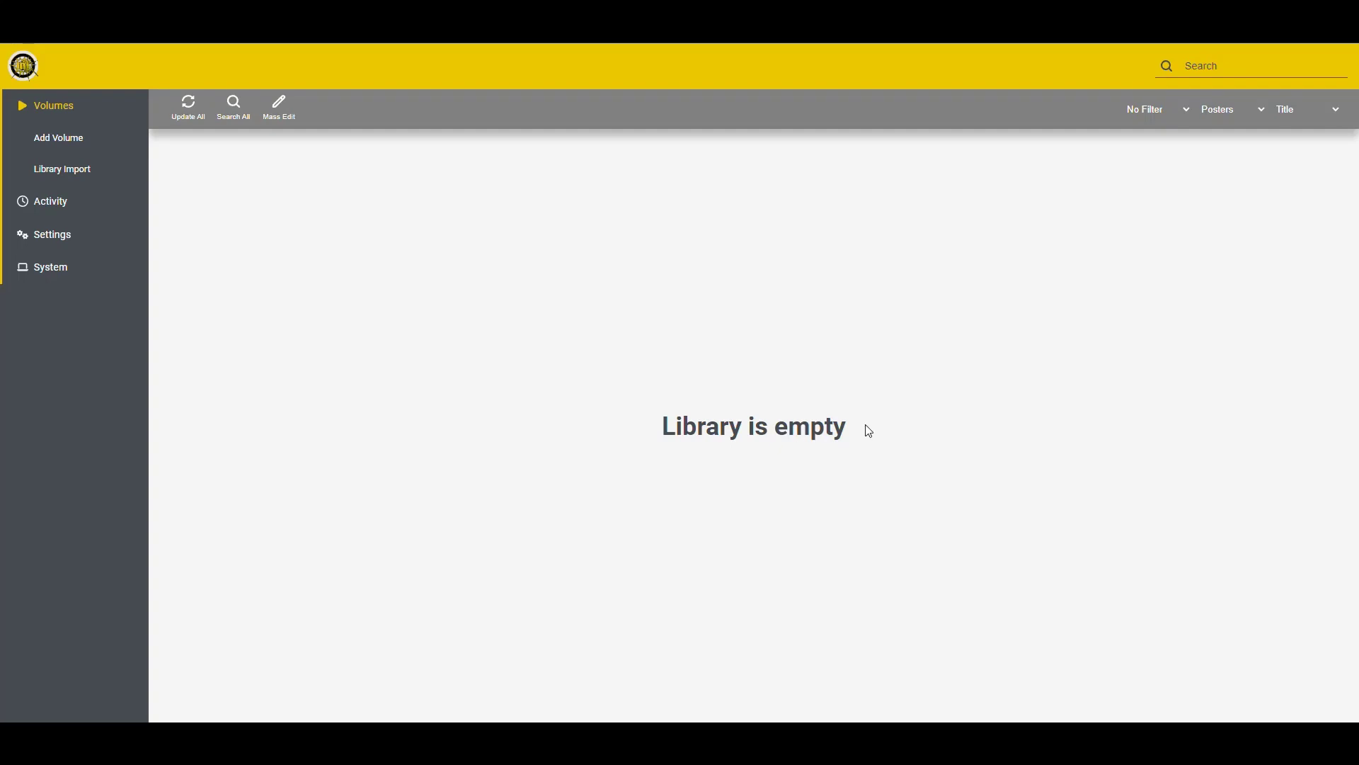
Highlight the 'Library is empty' message and open the Setup After Installation docs page.
left_click_drag(870, 431, 571, 424)
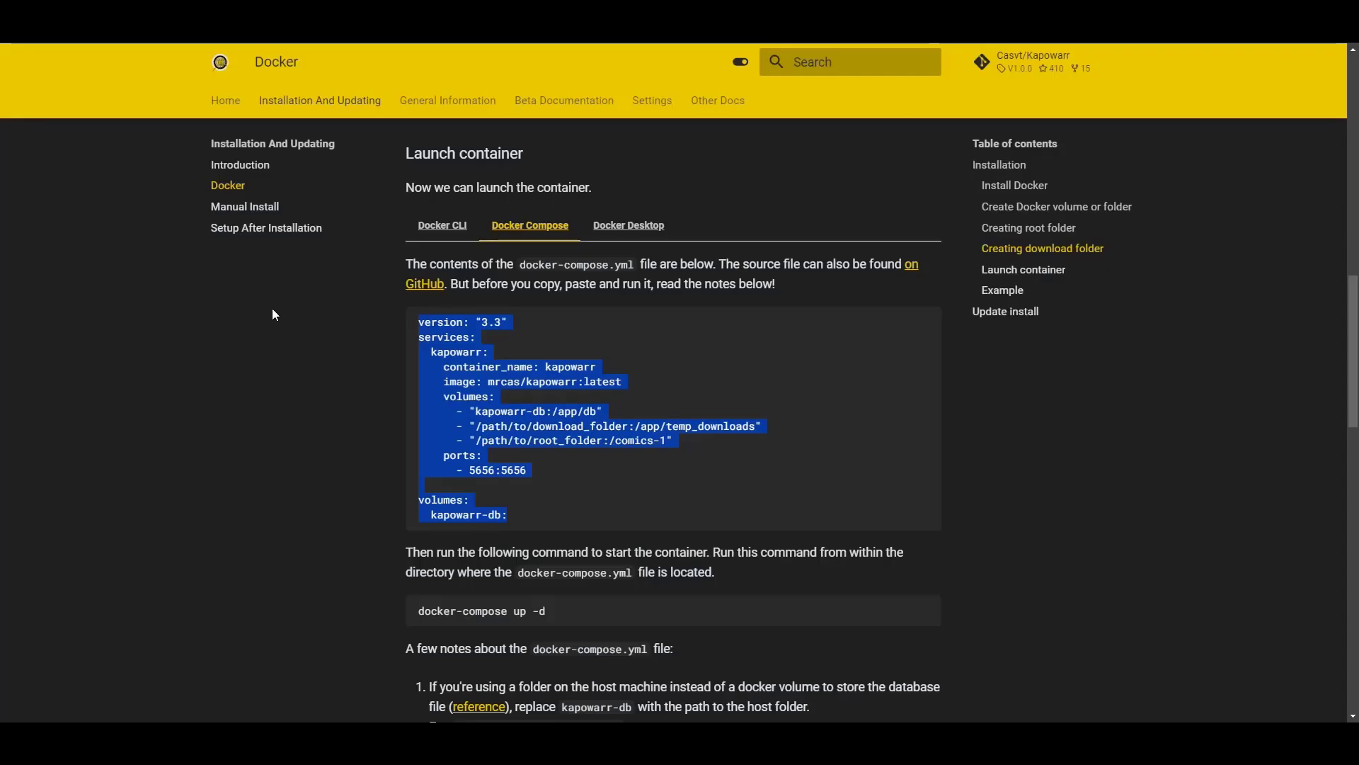
left_click(241, 252)
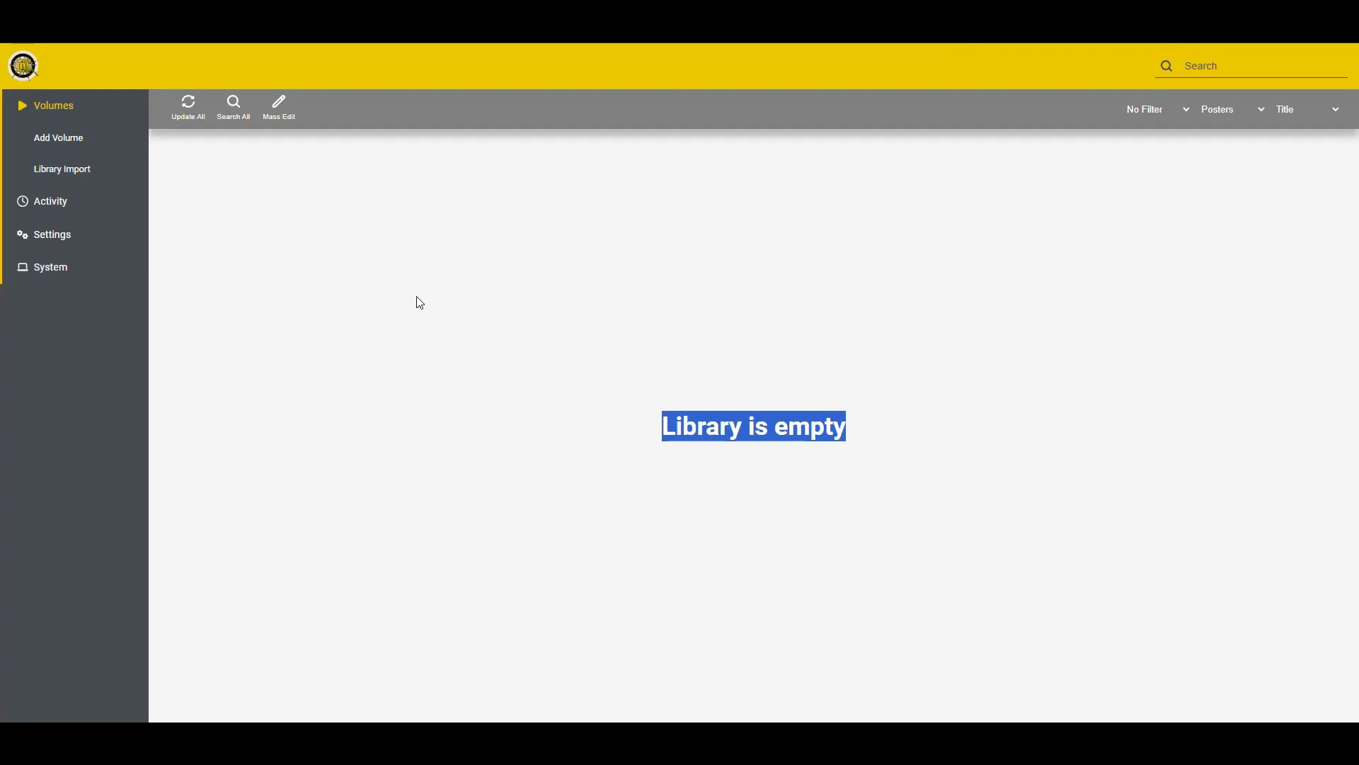
In Media Management, tick Convert Downloaded Files and Extract archives, and set Format Preference 1 to cbr.
left_click(61, 235)
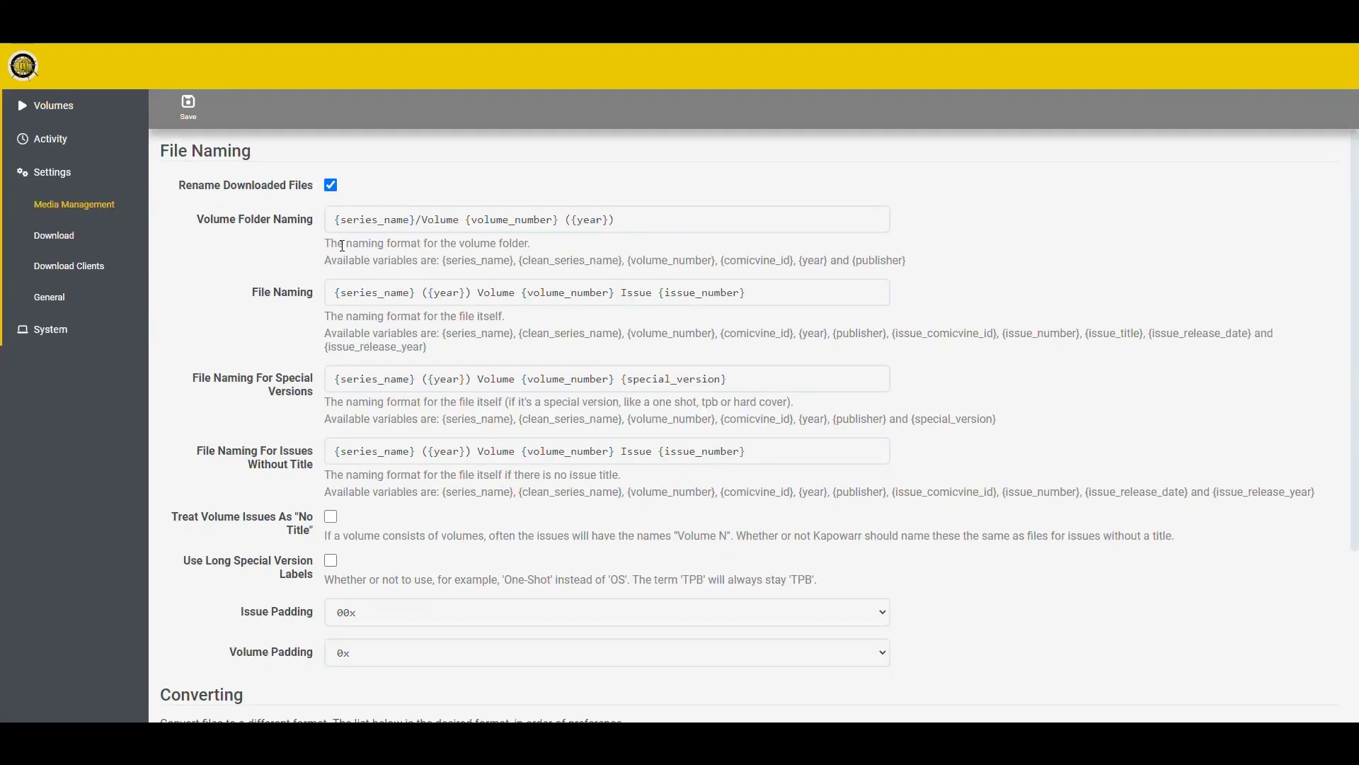
left_click_drag(342, 246, 955, 263)
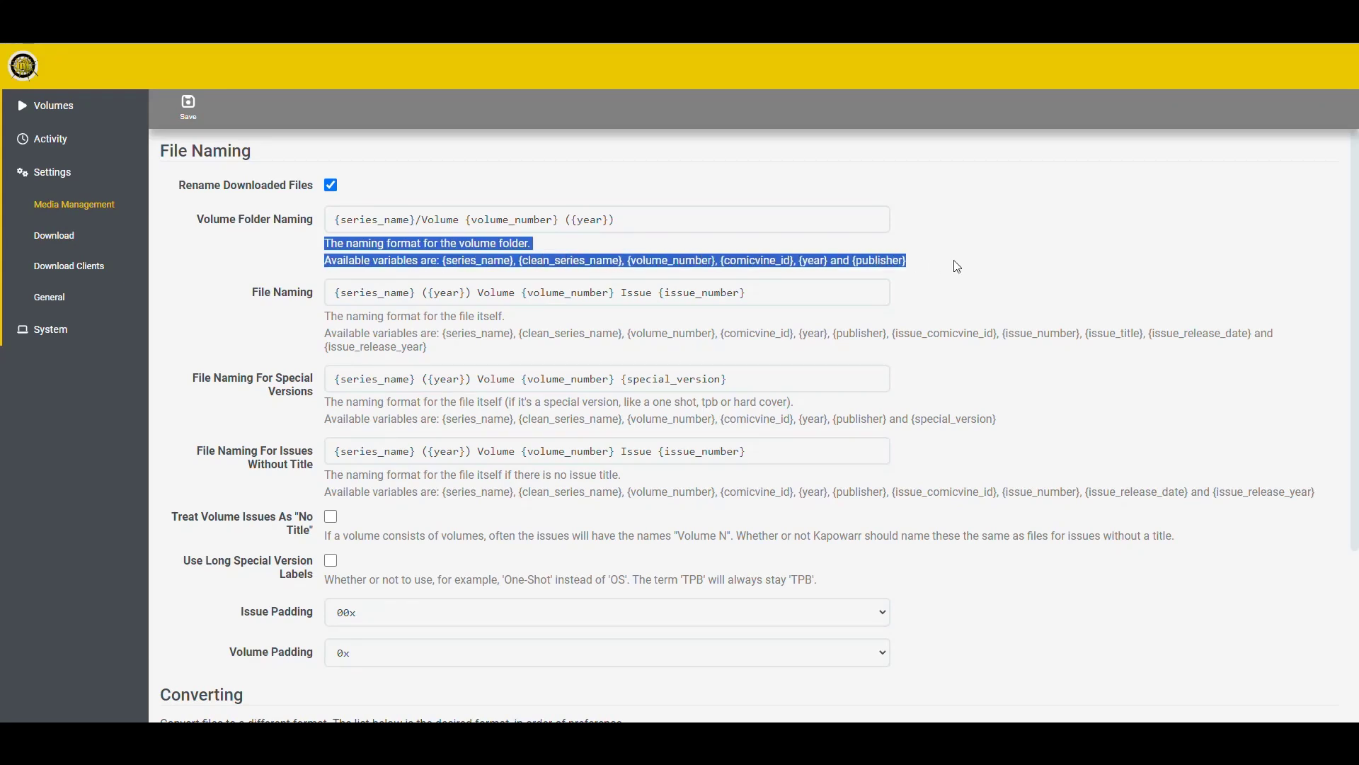
left_click(479, 260)
scroll(530, 303, "down", 3)
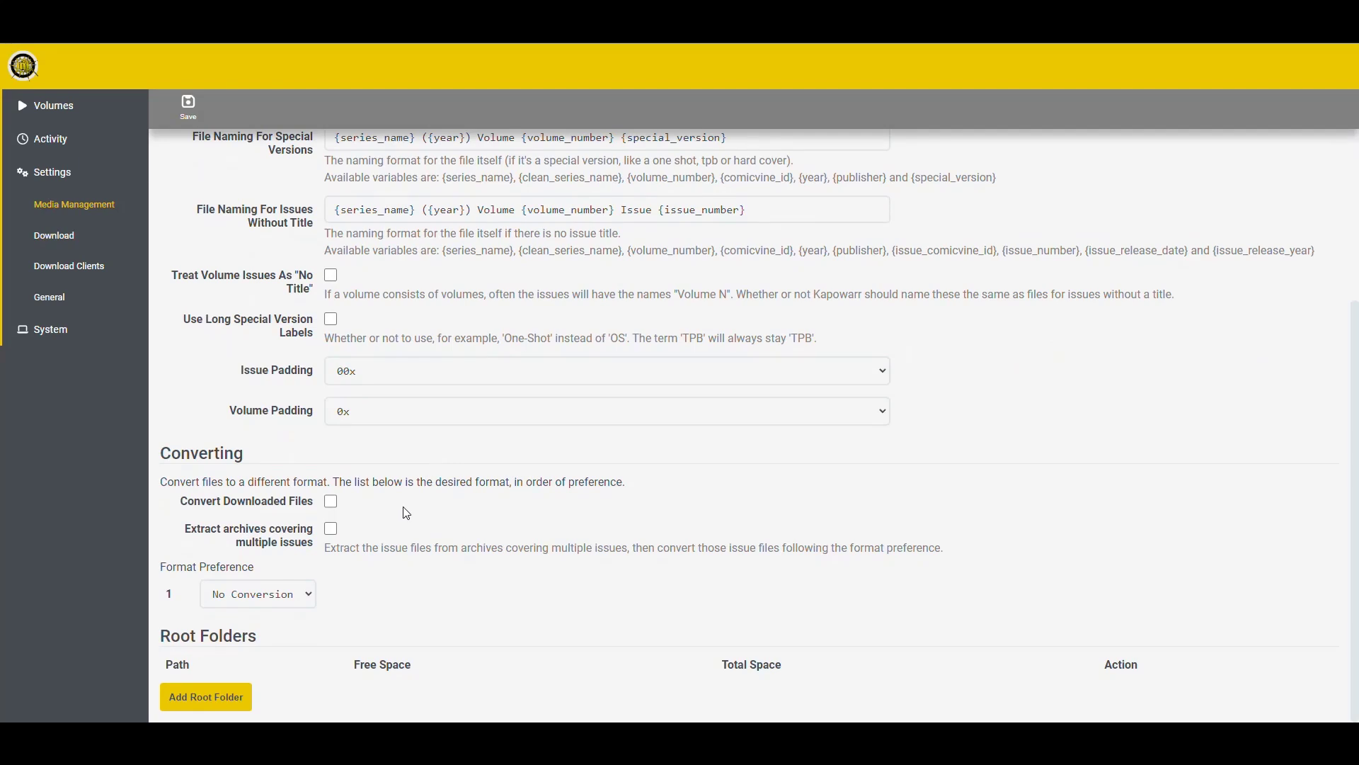
left_click(331, 502)
left_click(295, 545)
left_click(310, 603)
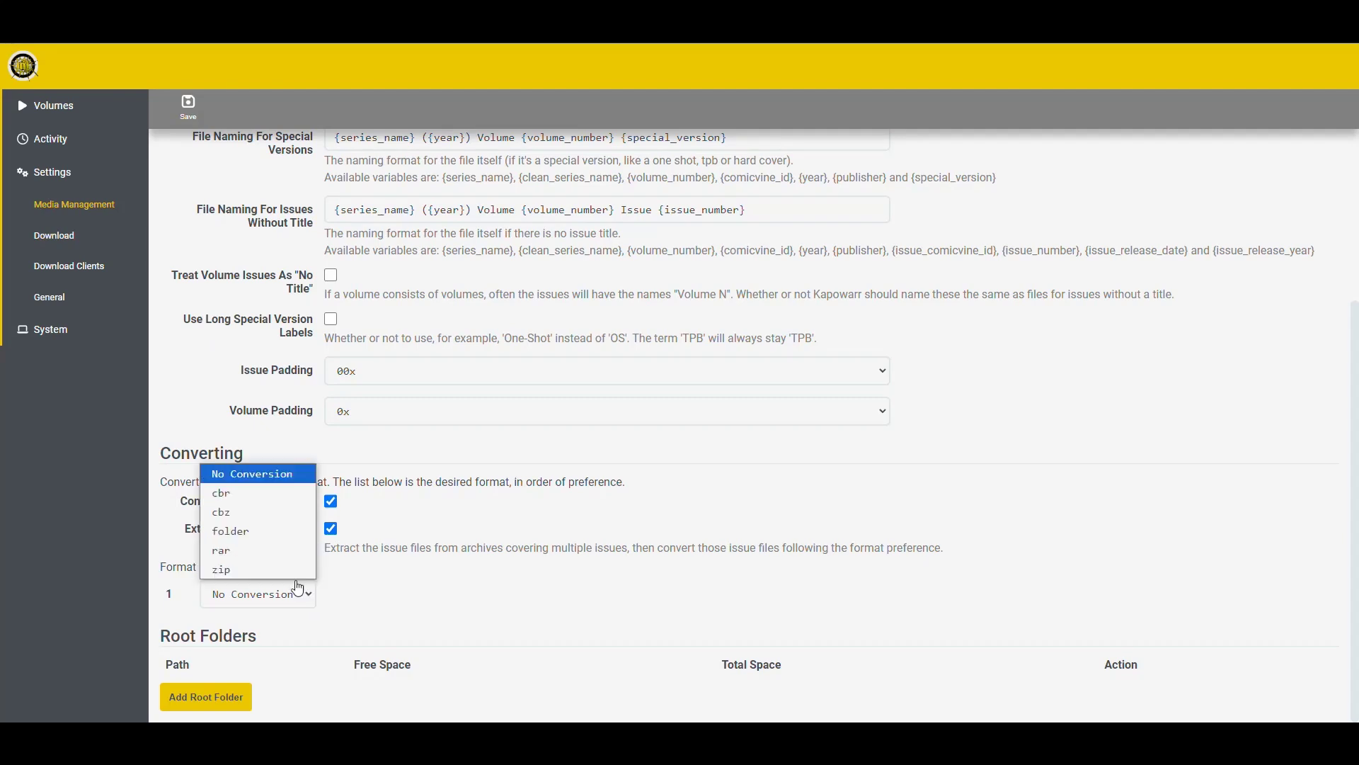
left_click(237, 499)
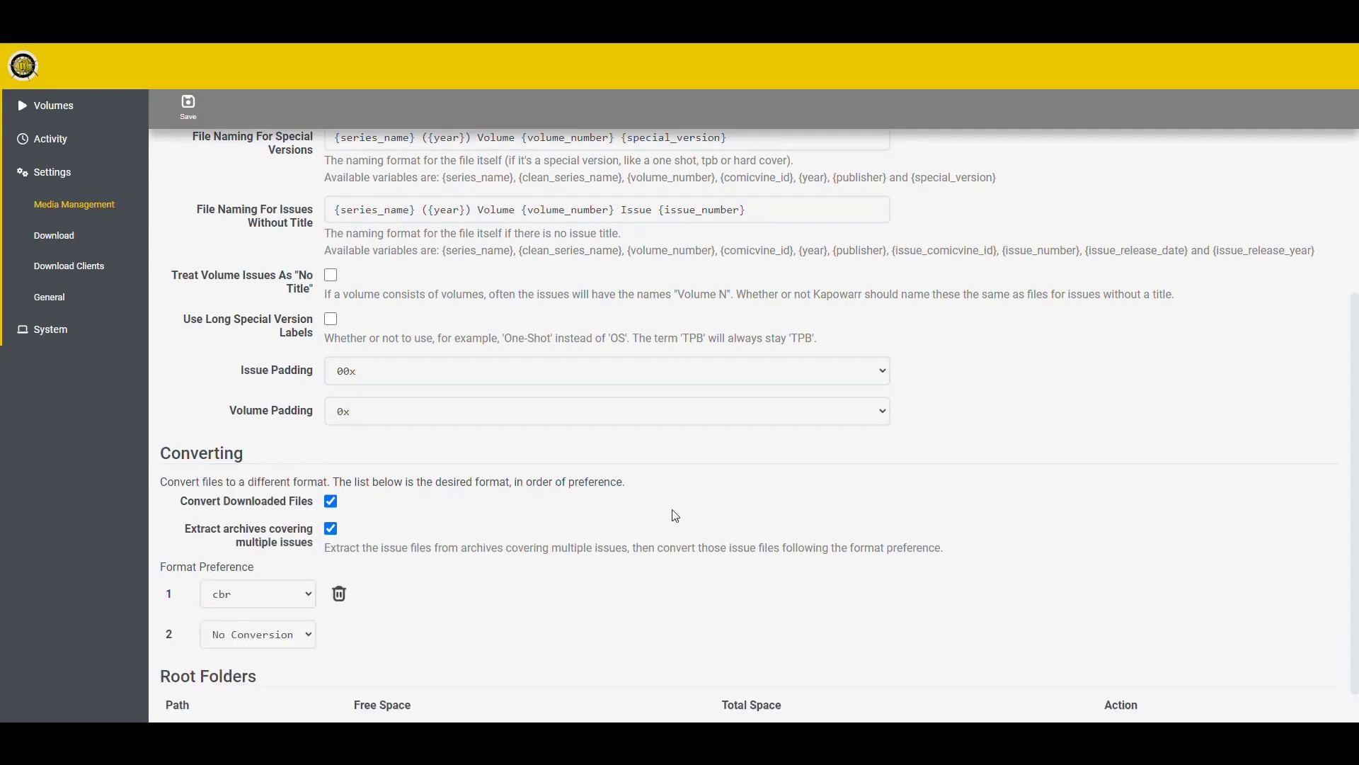
scroll(673, 508, "down", 1)
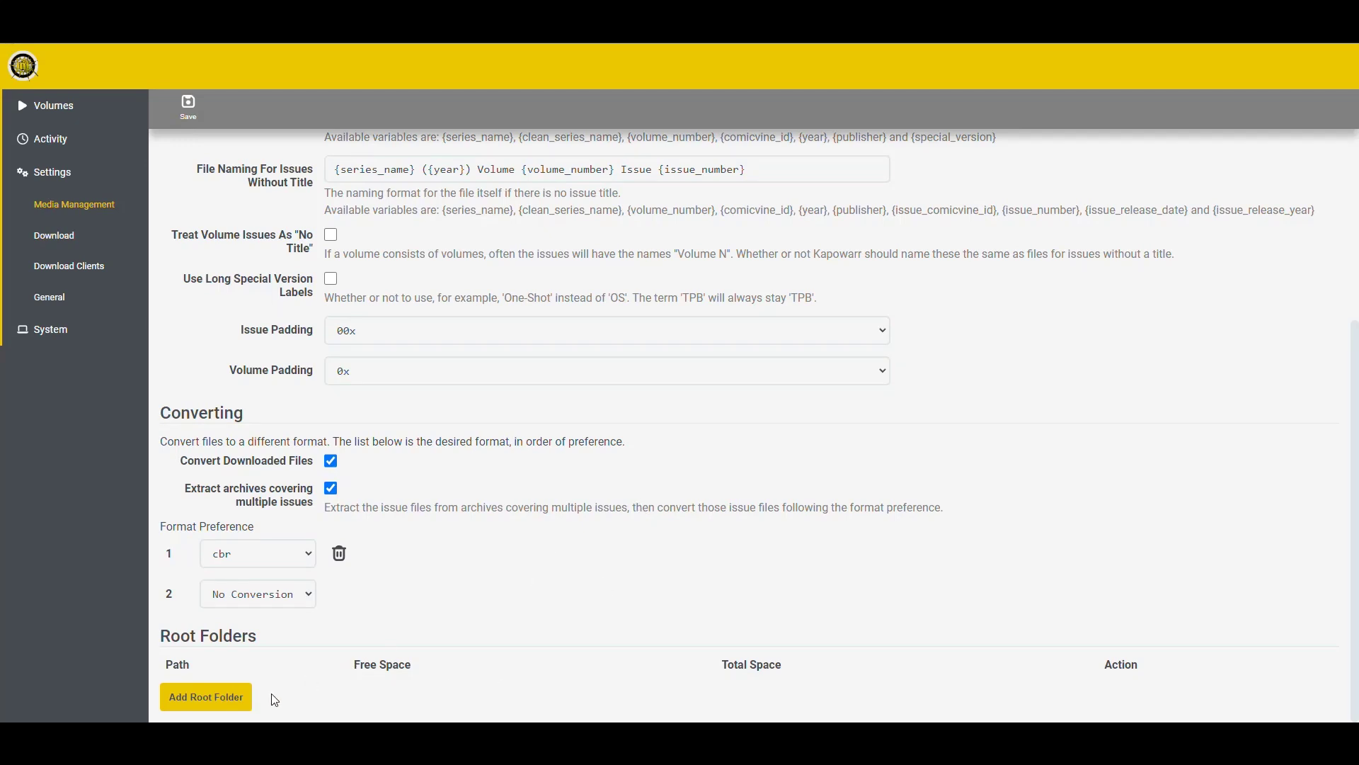
Start a new root folder and type the path /HTPC/Media/, fixing the 'Meida' typo.
left_click(206, 697)
scroll(554, 575, "down", 1)
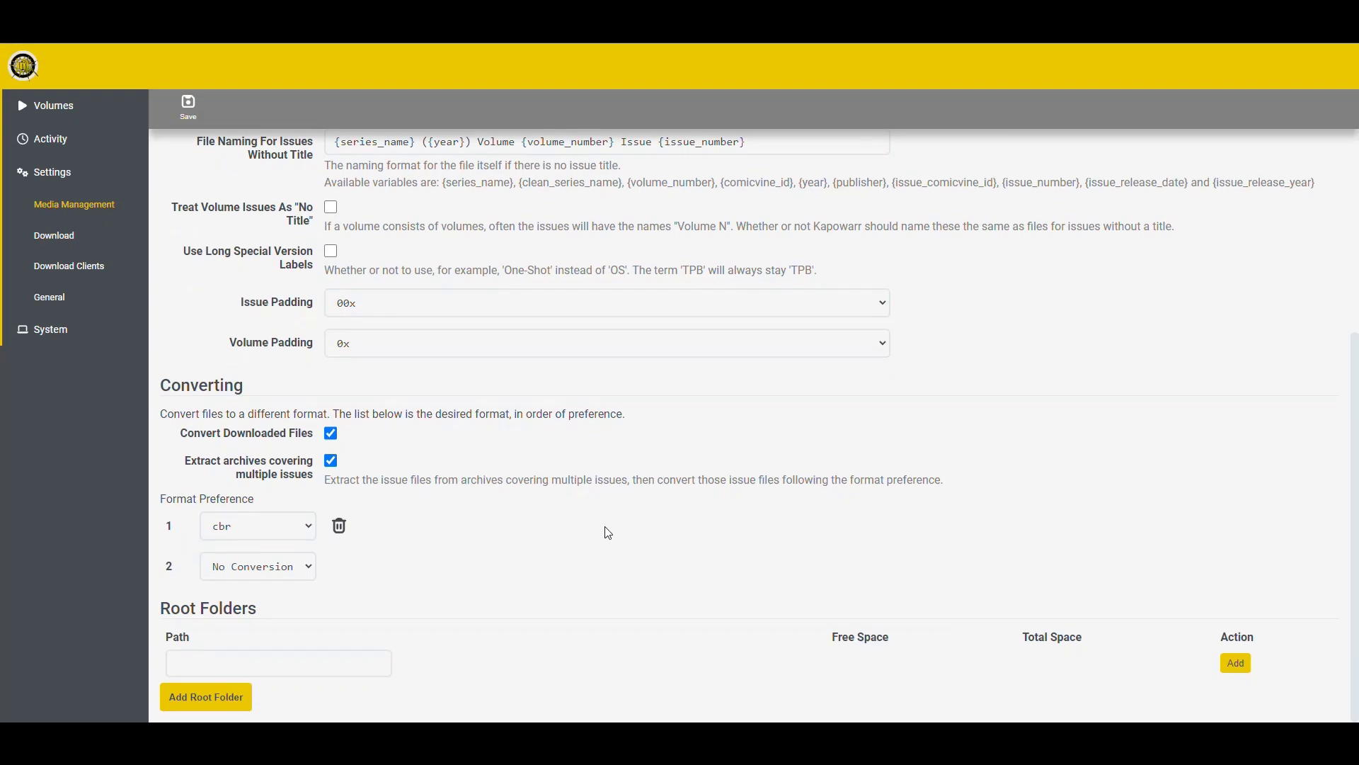
left_click(366, 660)
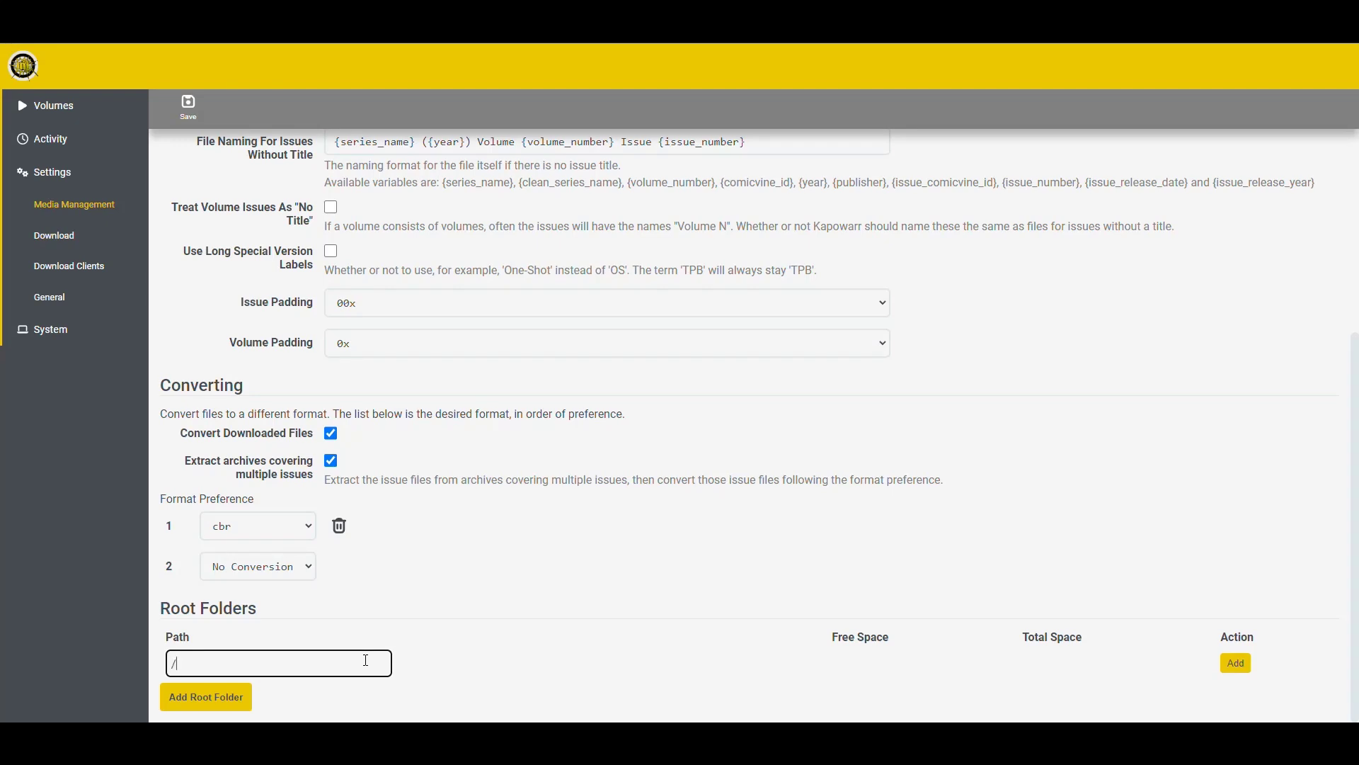
type("/HTPC/Meida")
key("BackSpace")
type("a/")
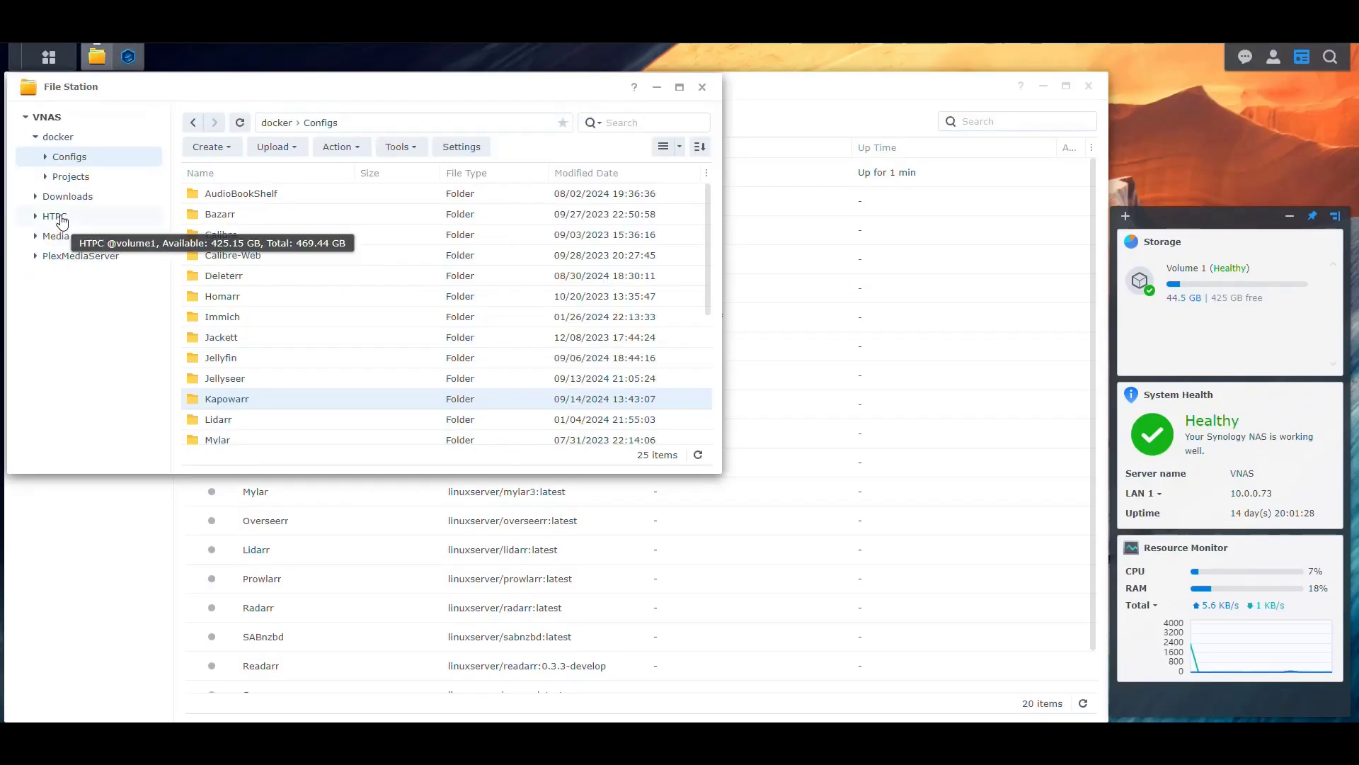
Browse File Station to HTPC > Media > Comics, confirm the folder is empty, then minimize File Station.
left_click(57, 216)
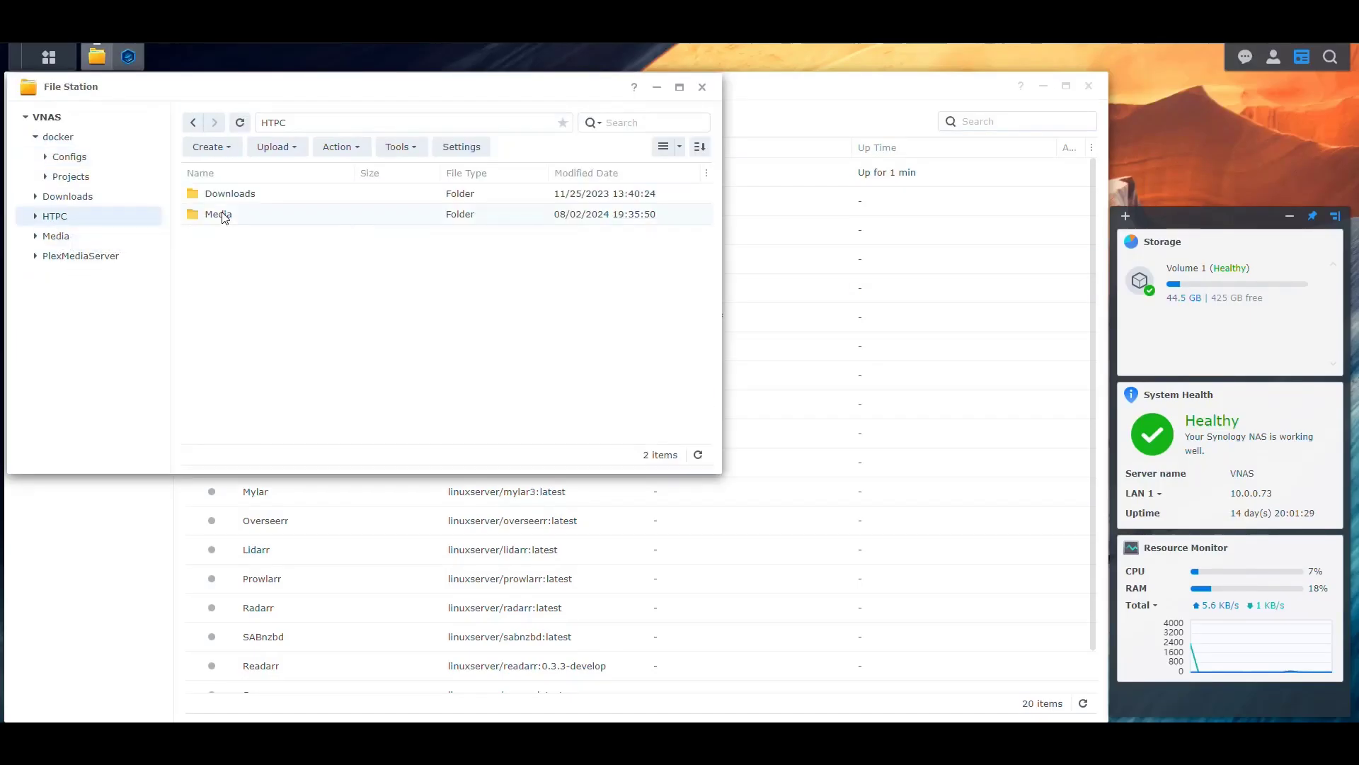
double_click(213, 216)
double_click(222, 256)
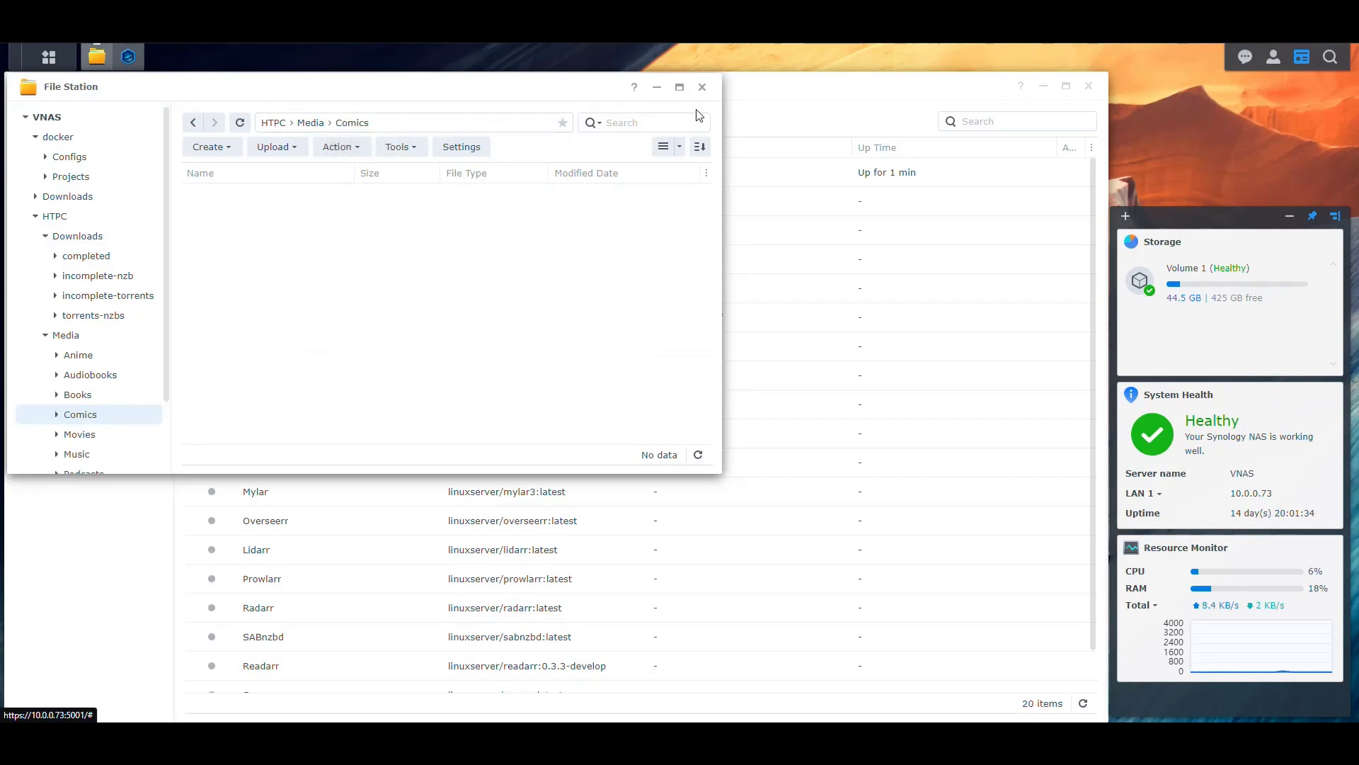
left_click(97, 56)
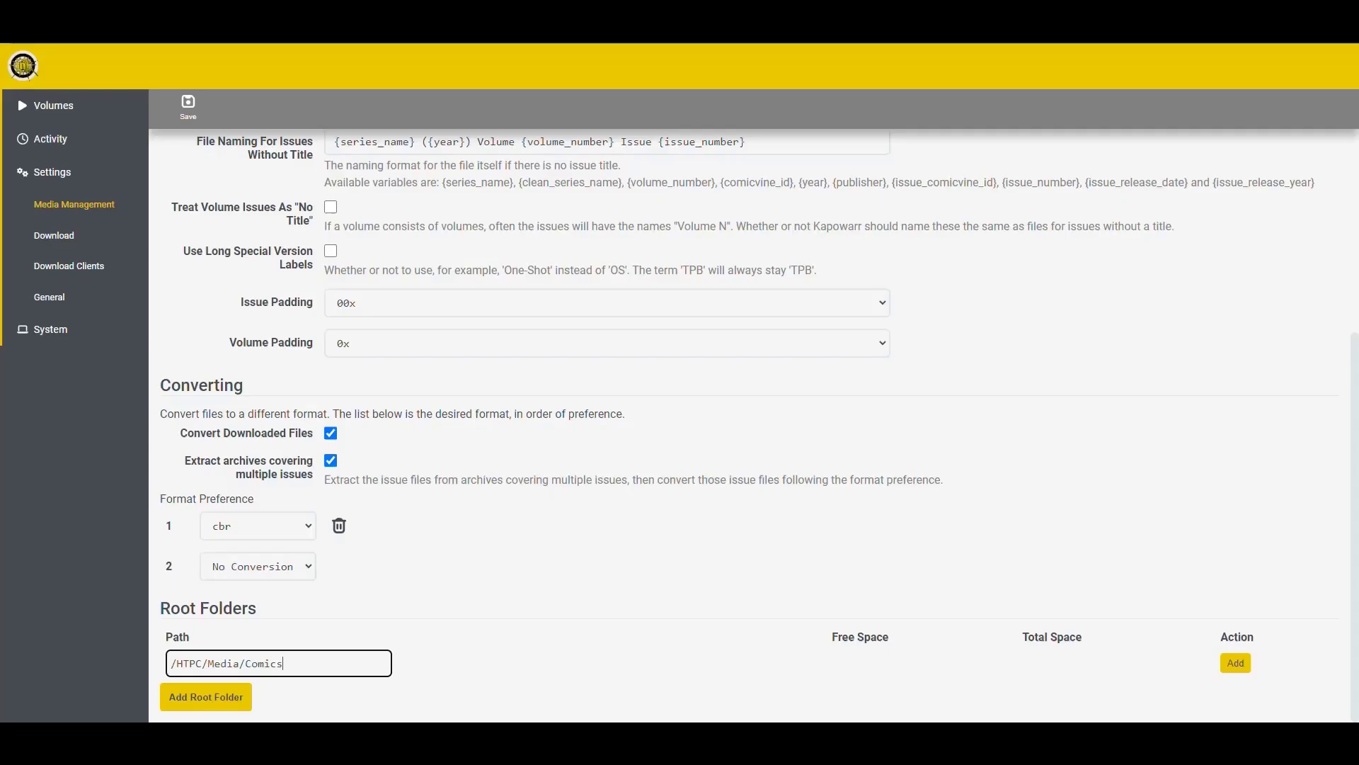
Save /HTPC/Media/Comics as a root folder and look over the file naming settings.
left_click(1236, 663)
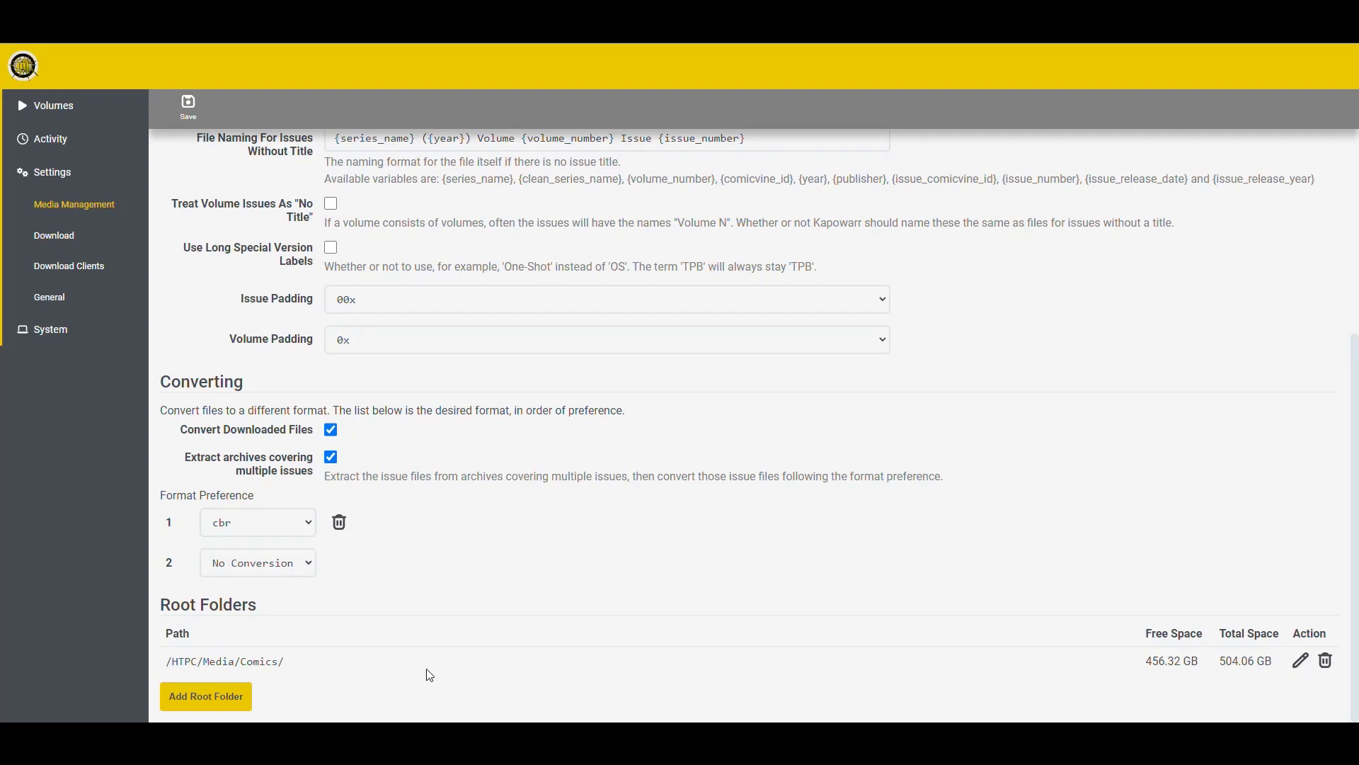
scroll(446, 635, "up", 5)
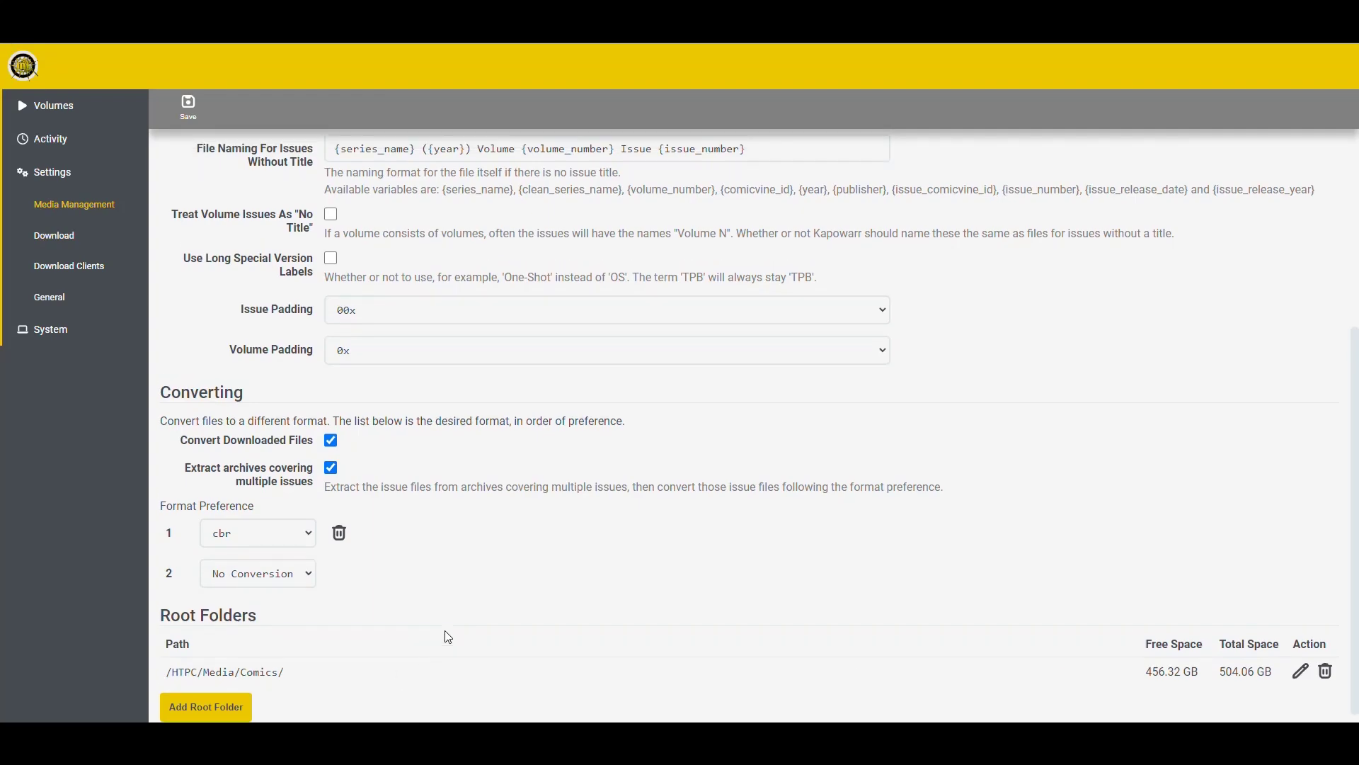
scroll(446, 635, "down", 5)
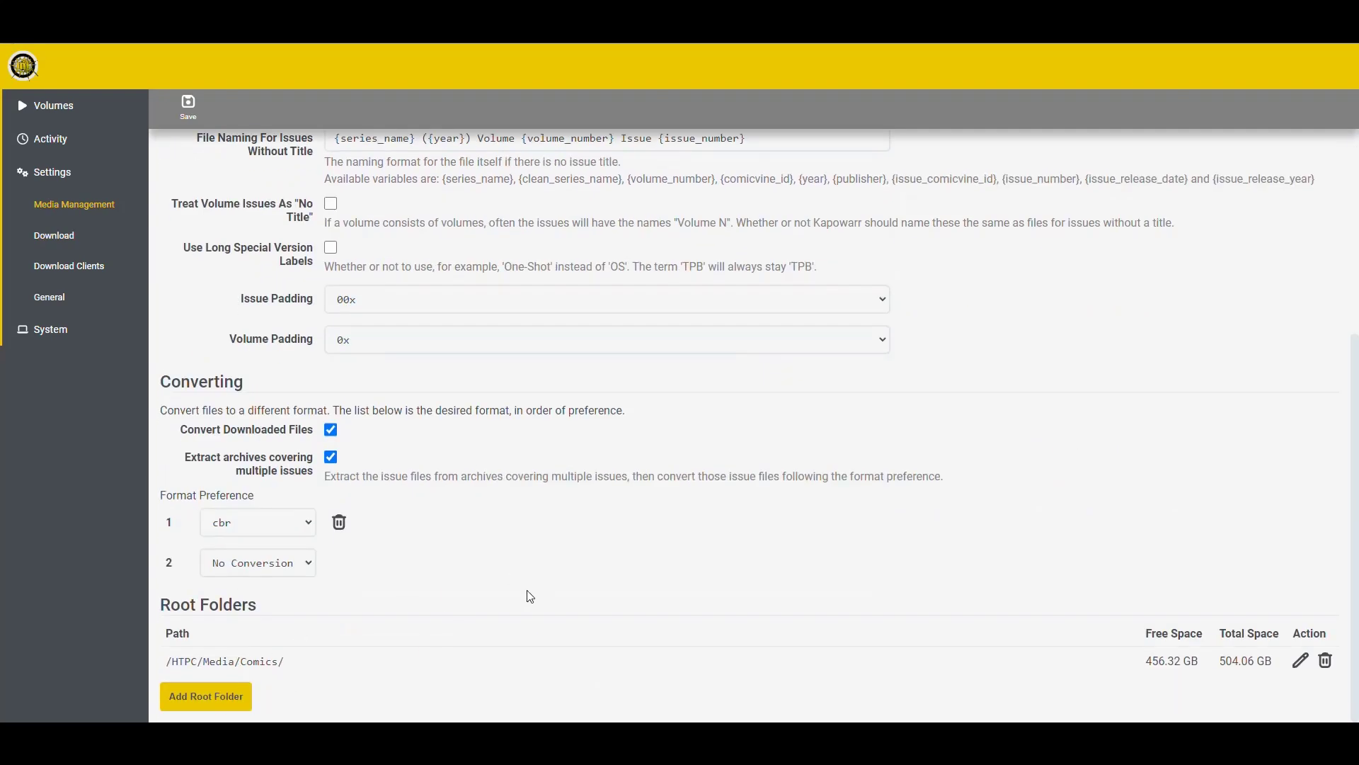
scroll(489, 588, "up", 5)
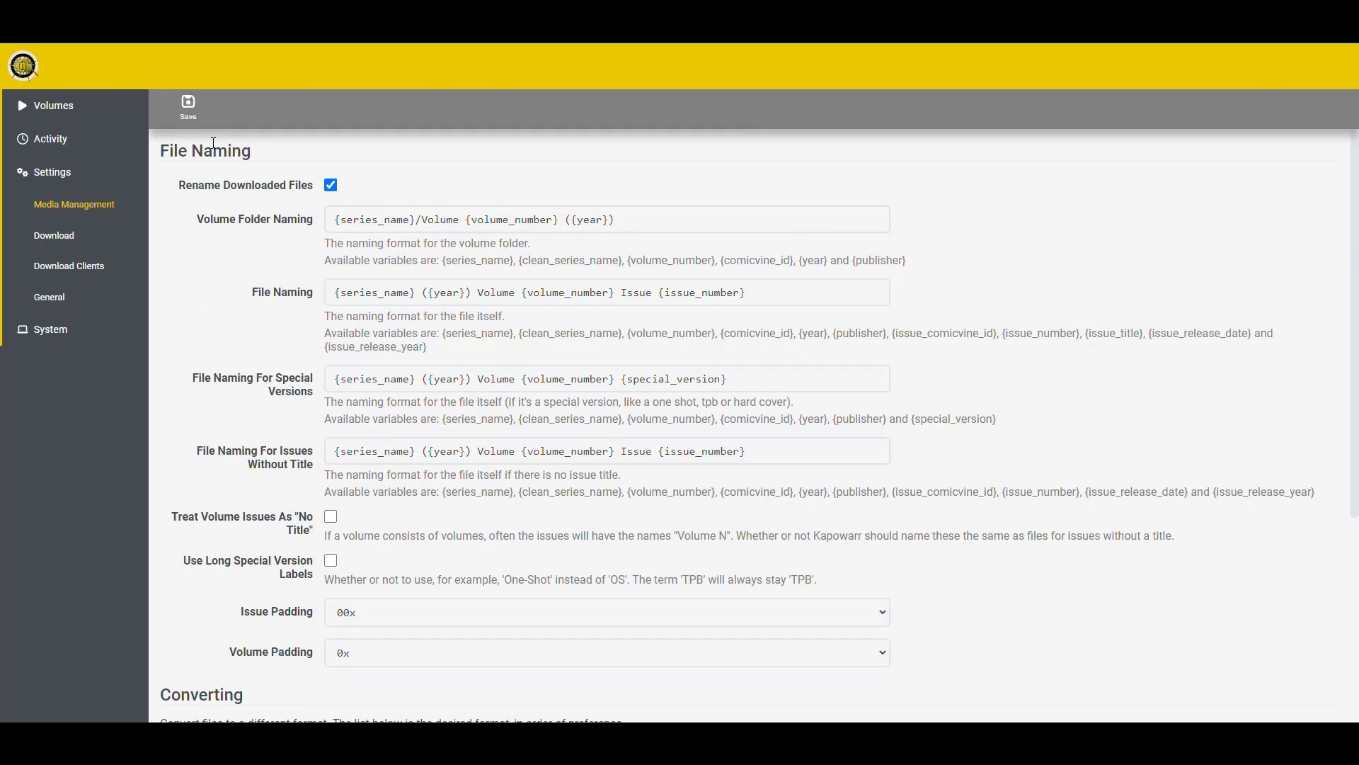
Go to the Download settings and select the current Direct Download Temporary Folder path.
left_click(65, 235)
left_click(66, 206)
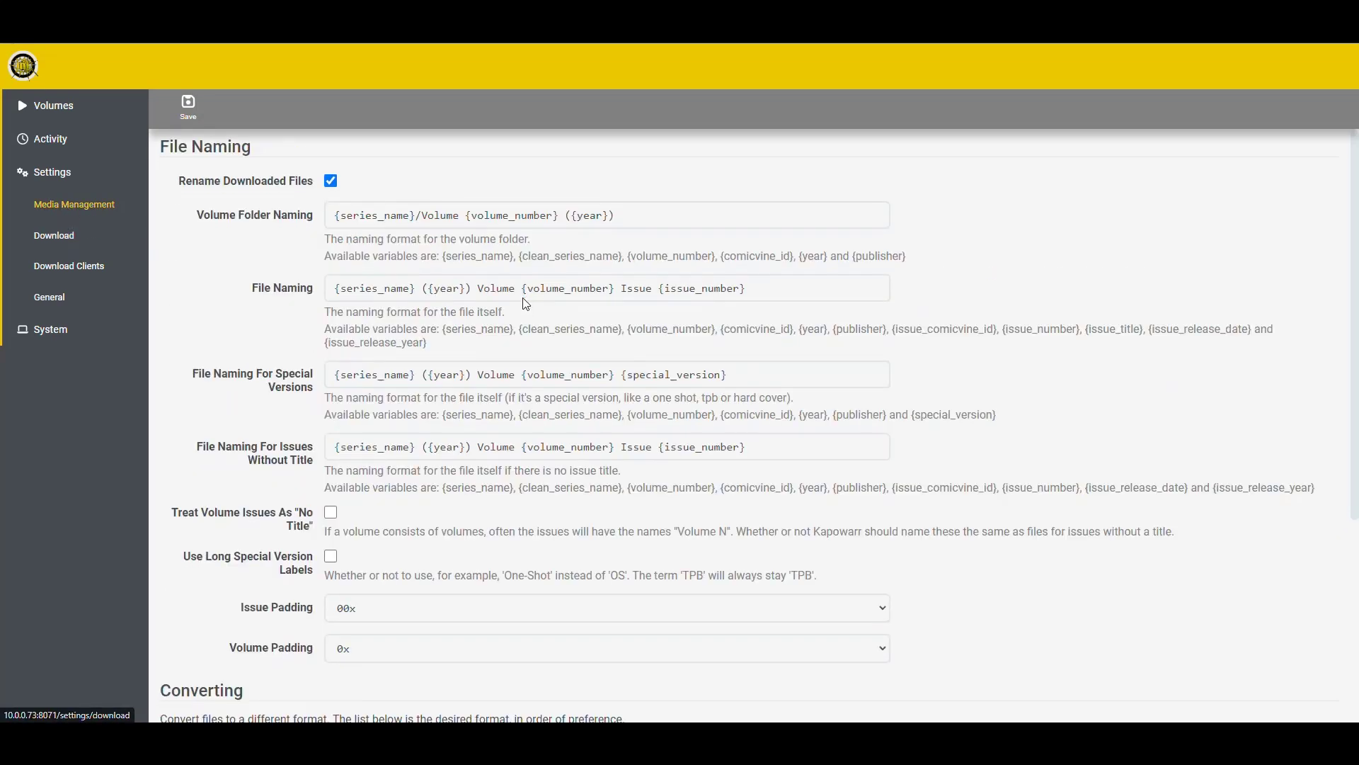
scroll(518, 306, "down", 4)
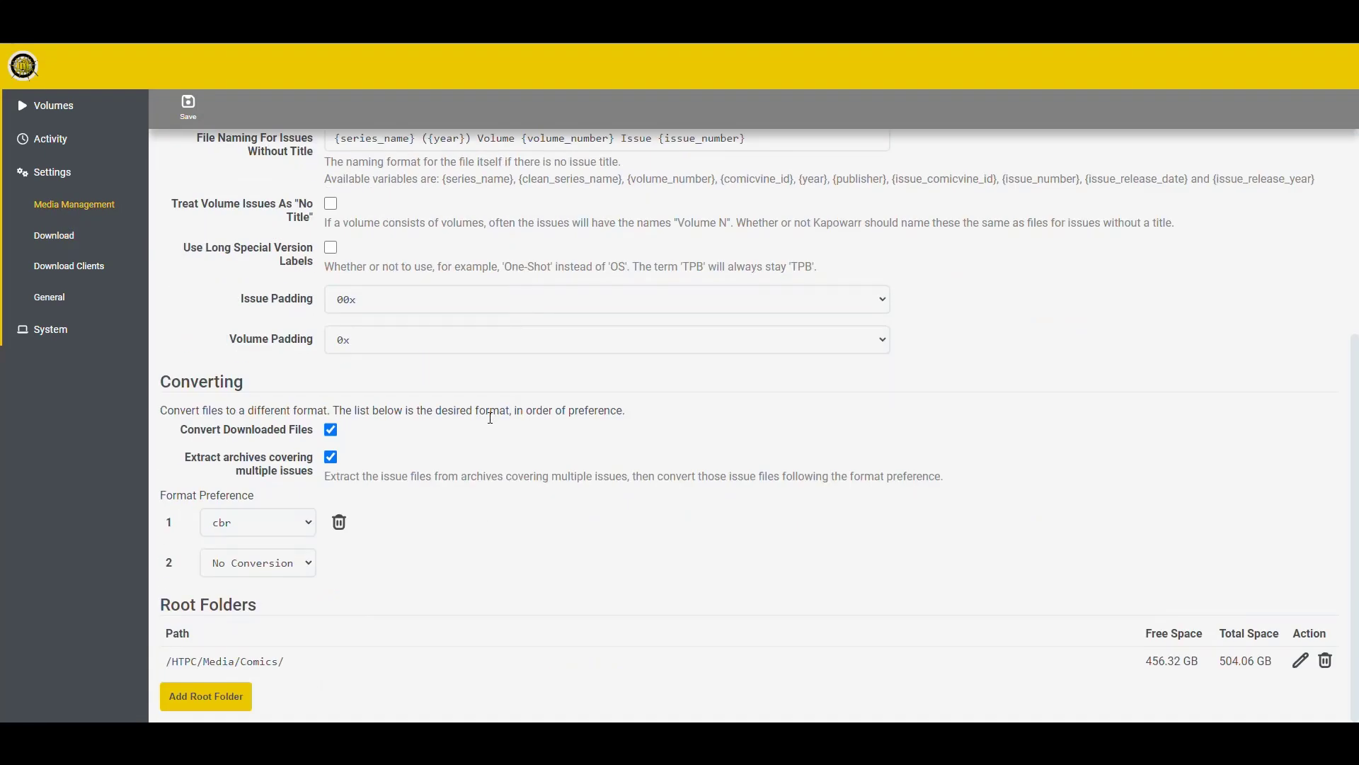
scroll(489, 418, "up", 4)
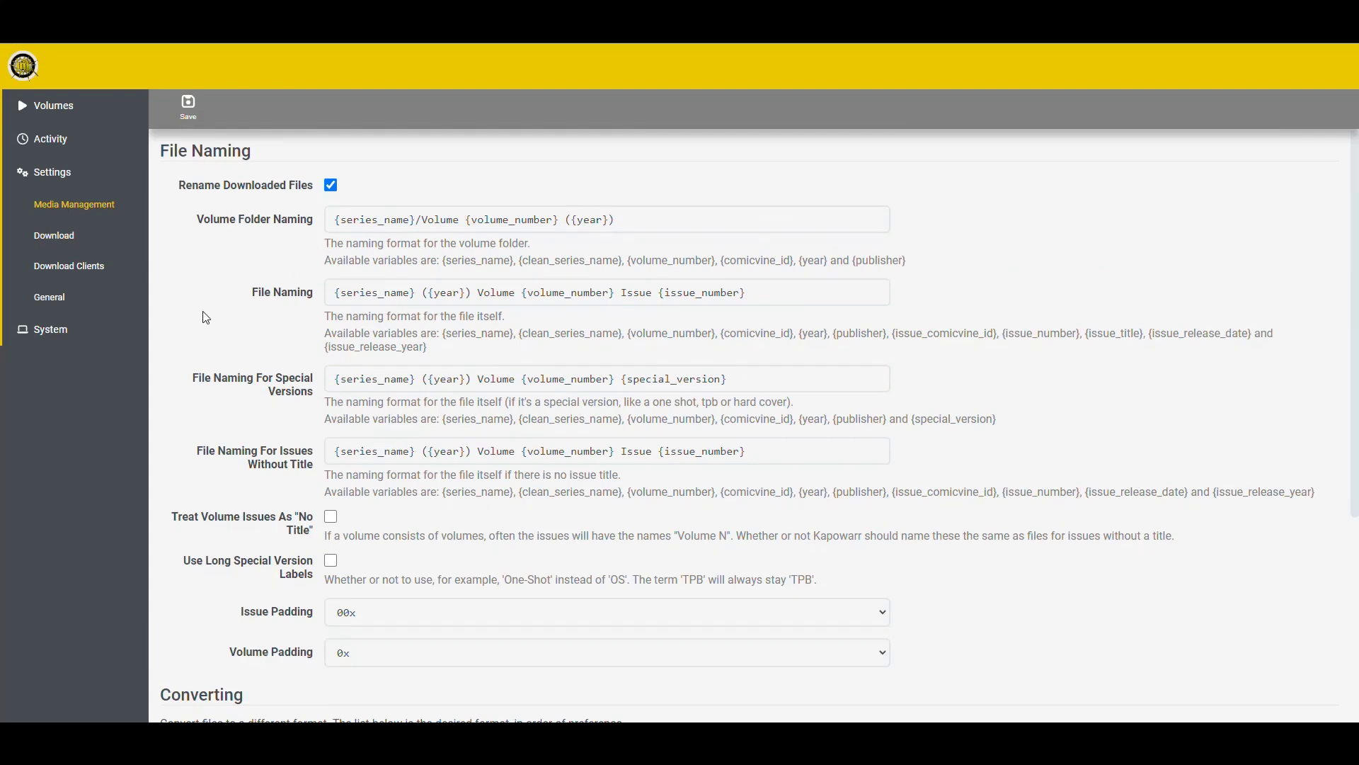
left_click(55, 238)
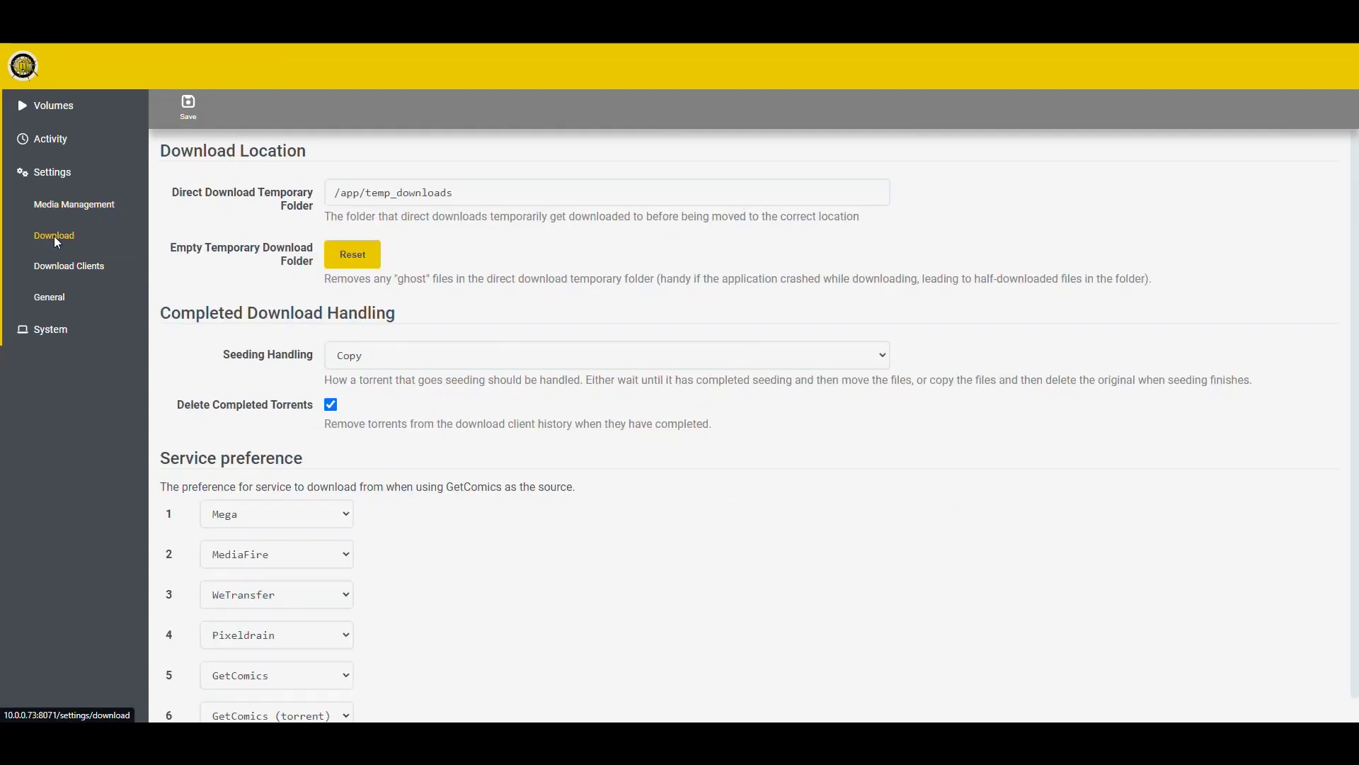
left_click_drag(511, 194, 109, 173)
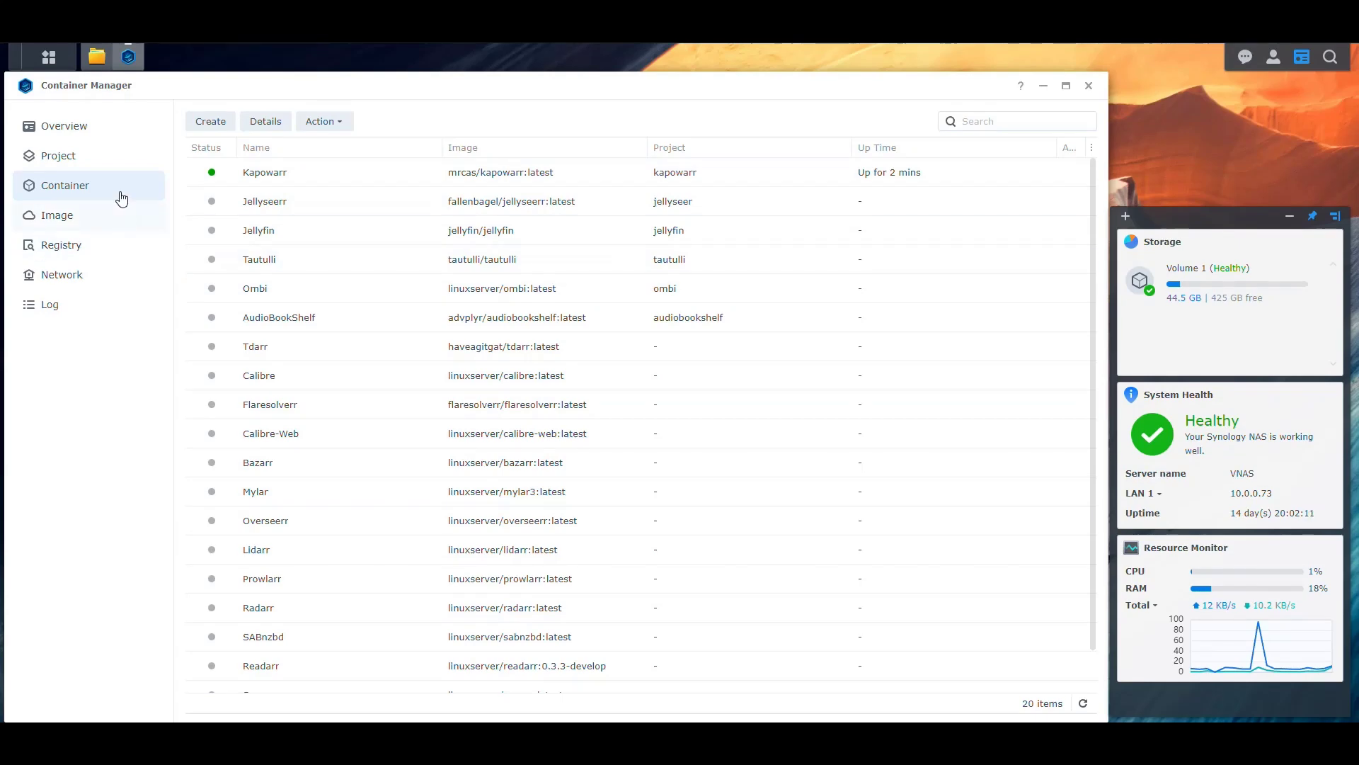
Copy the location path of HTPC/Downloads/completed/kapowarr from its Properties in File Station.
left_click(97, 57)
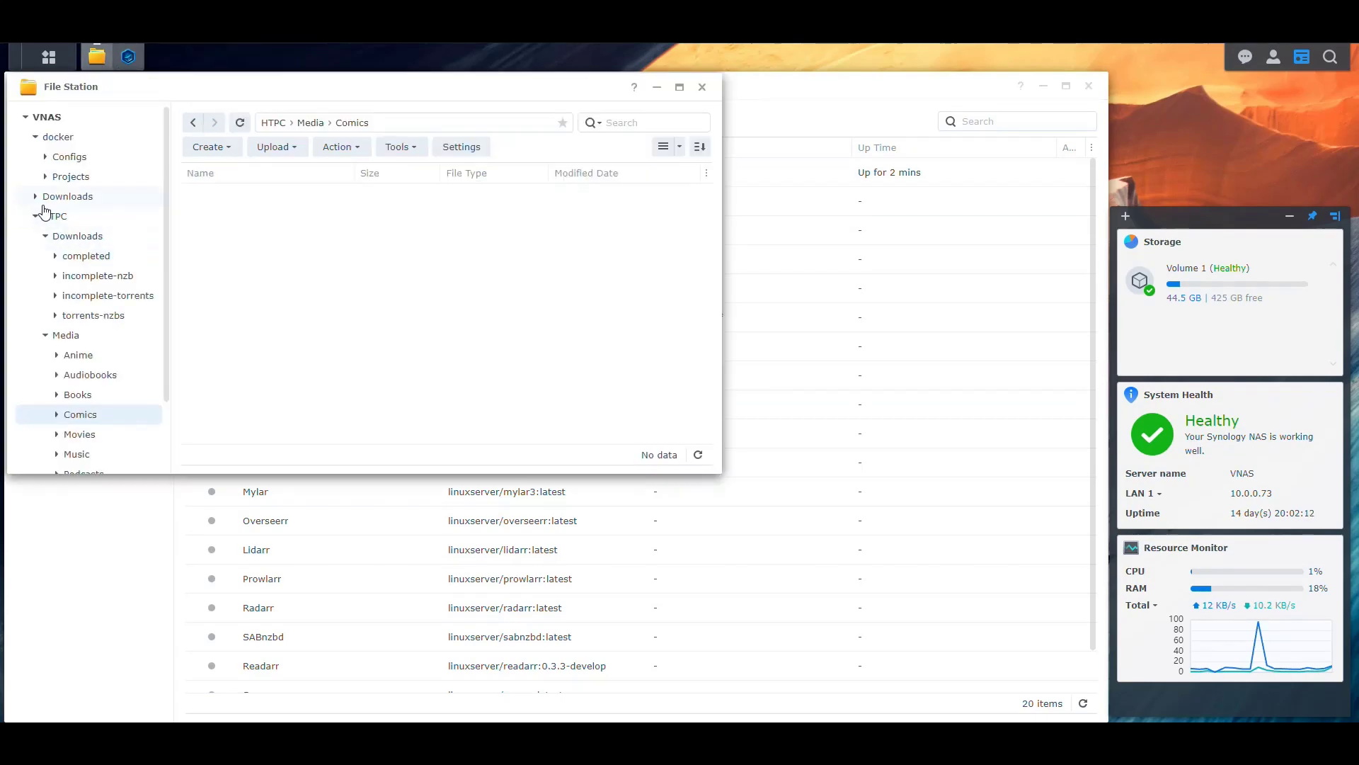
left_click(74, 236)
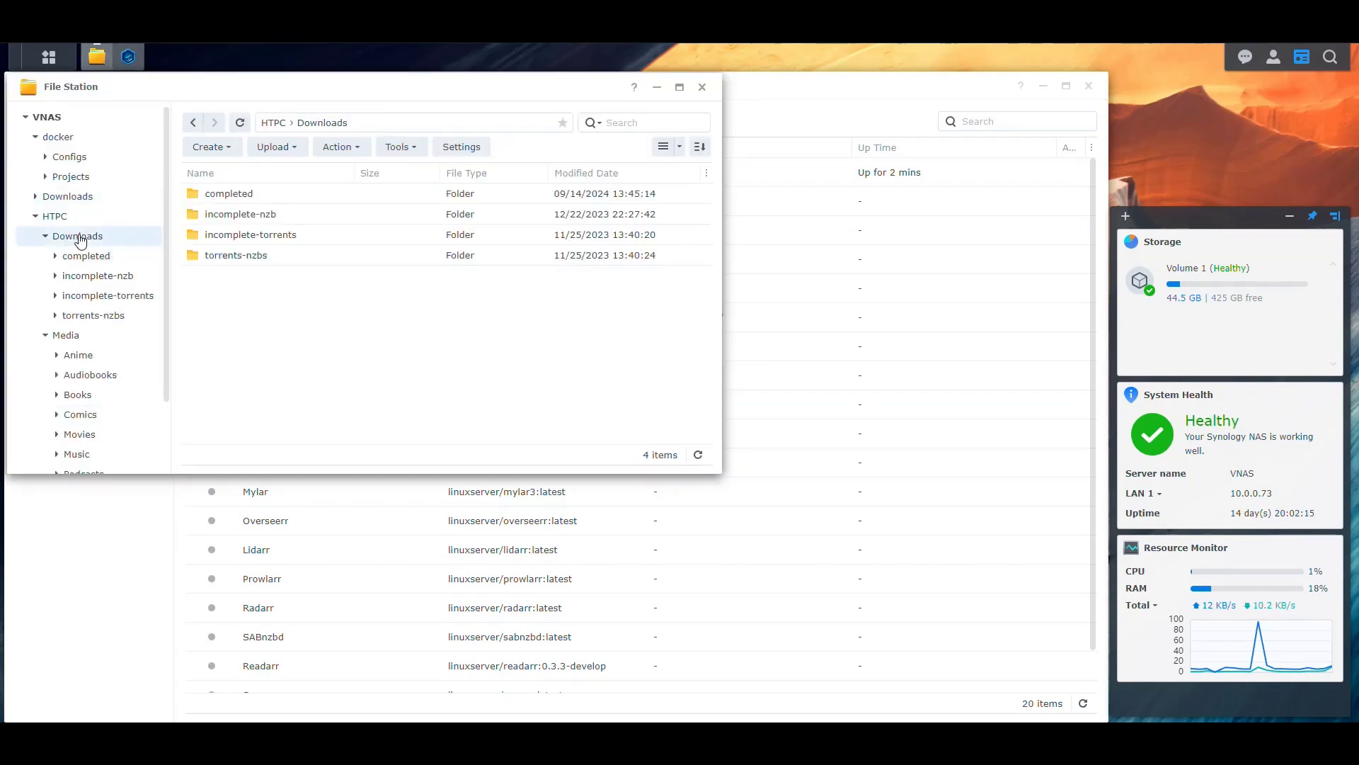
double_click(230, 193)
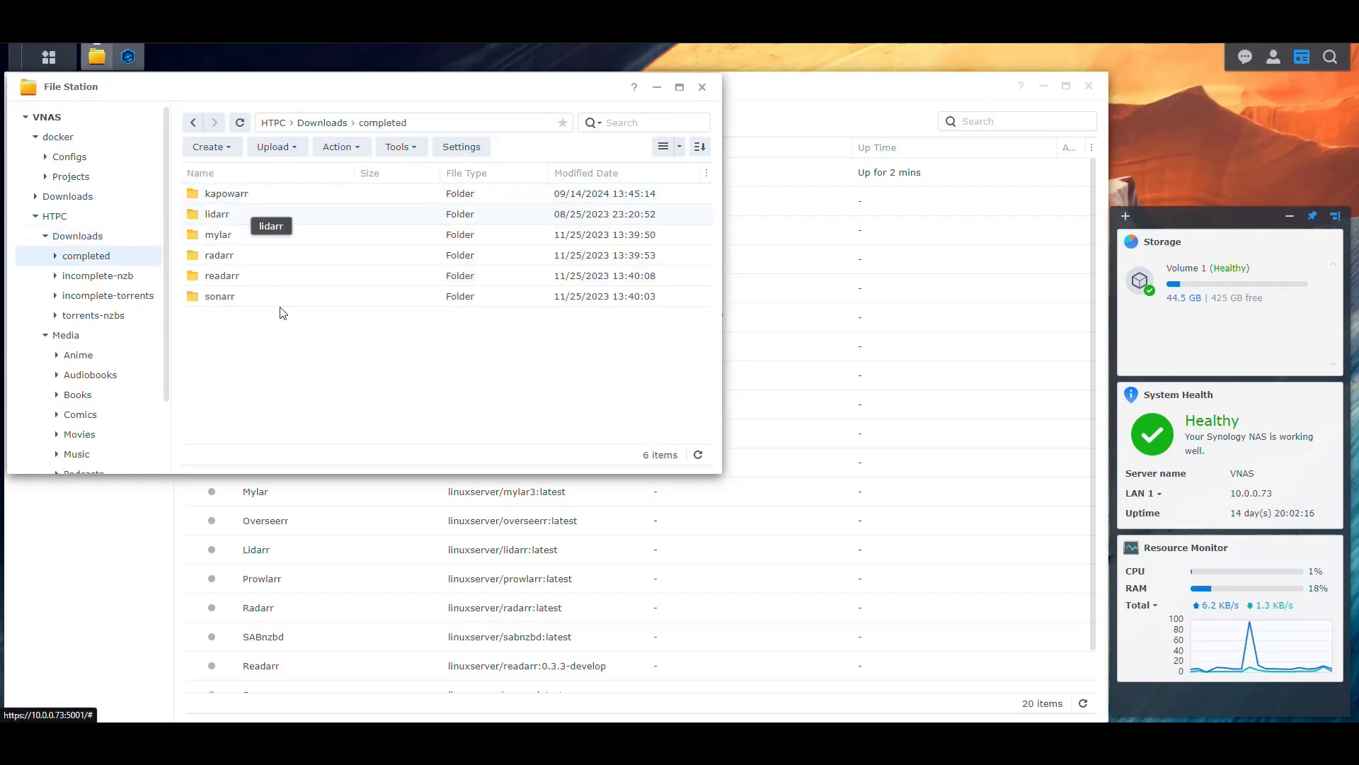
left_click(239, 192)
right_click(239, 193)
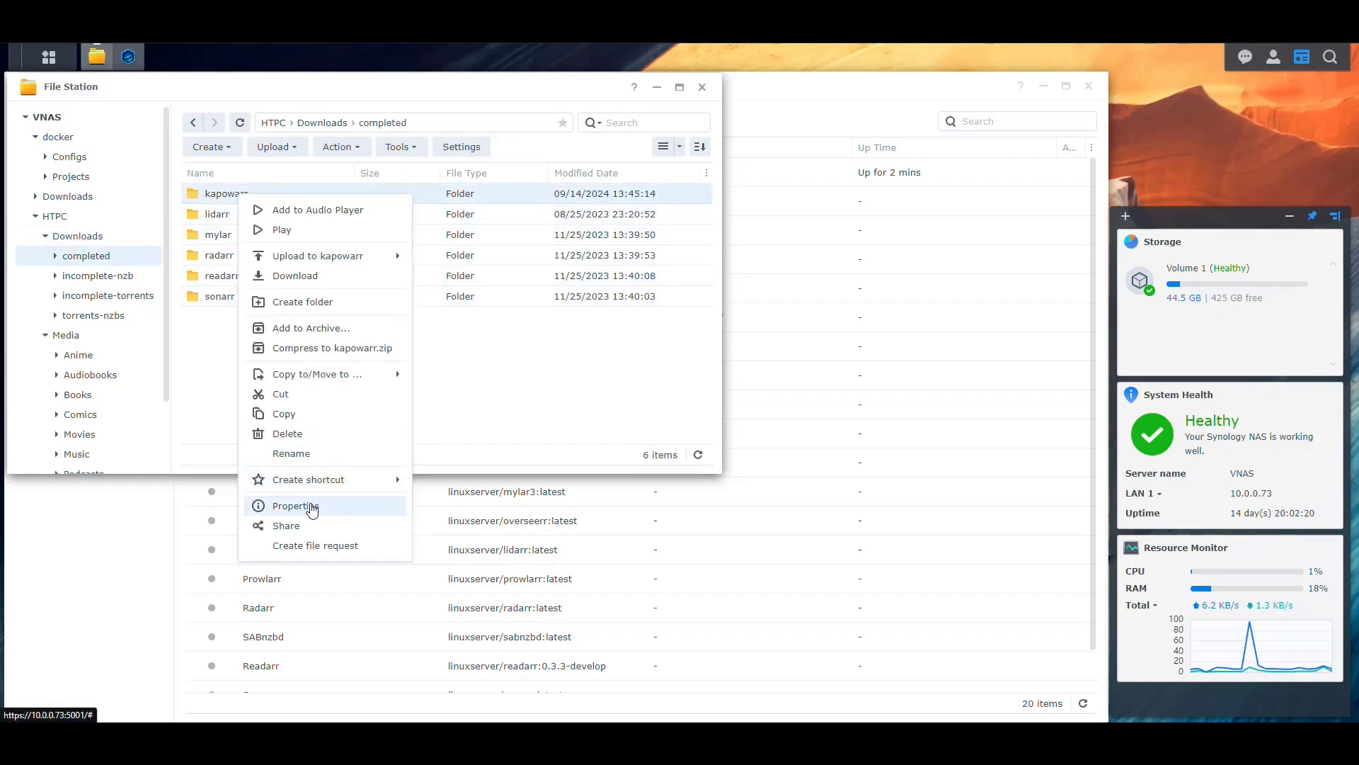
left_click(295, 506)
triple_click(684, 309)
key("ctrl+c")
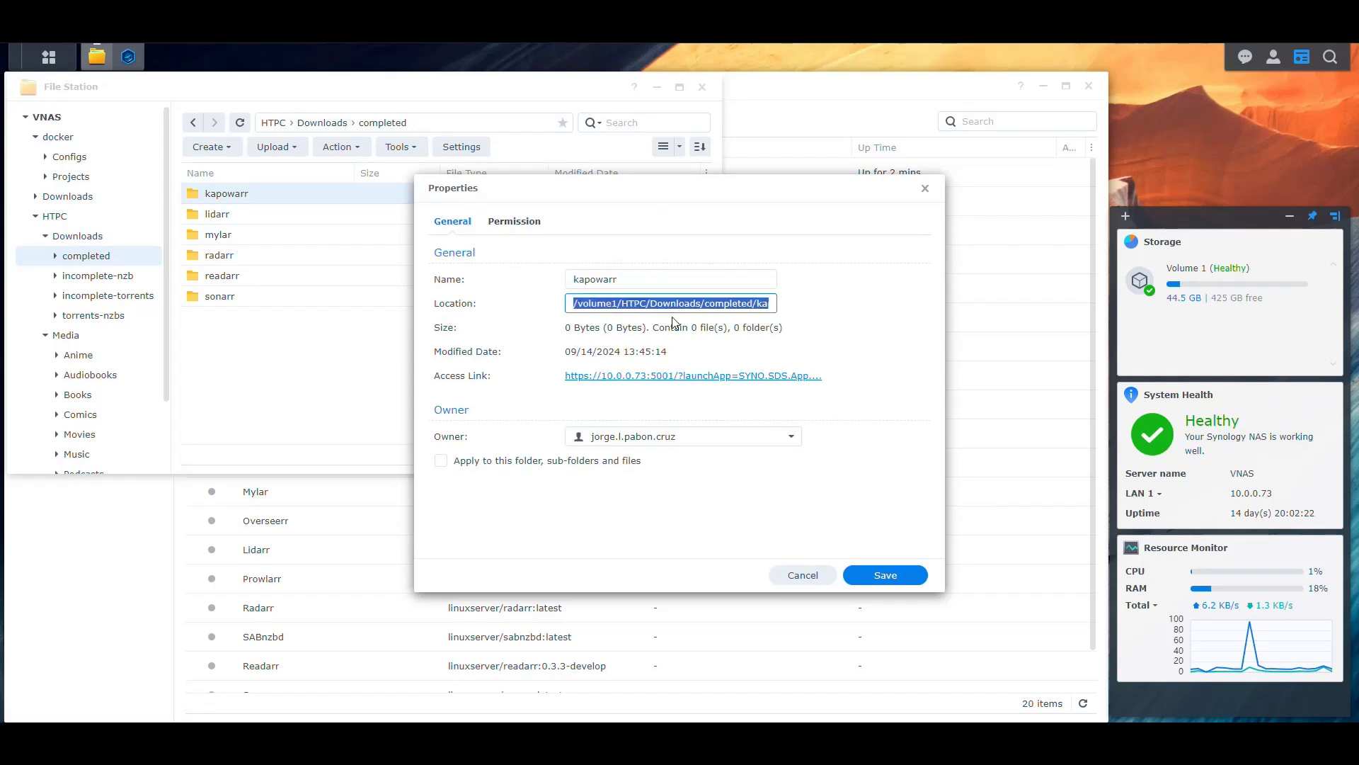
left_click(803, 575)
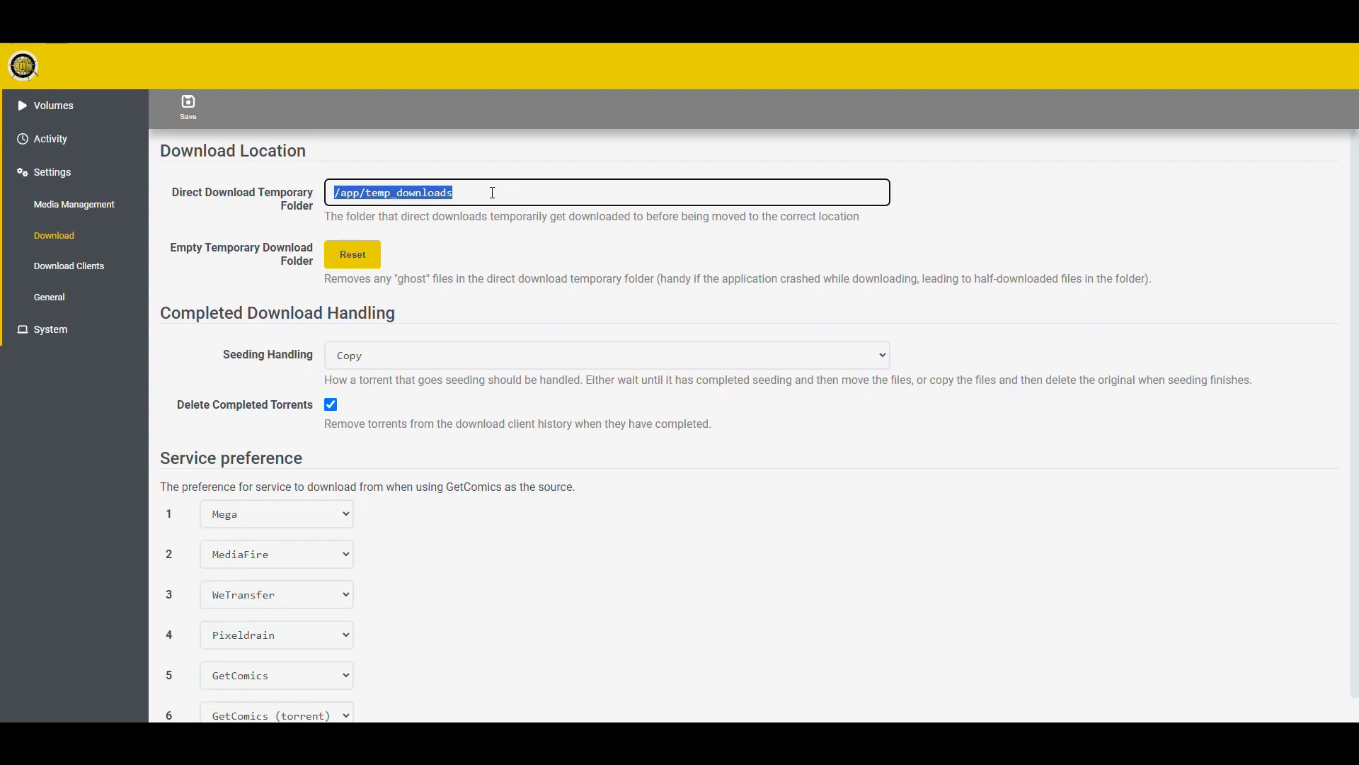
Paste /volume1/HTPC/Downloads/completed/kapowarr over /app/temp_downloads in the temporary folder field.
key("ctrl+v")
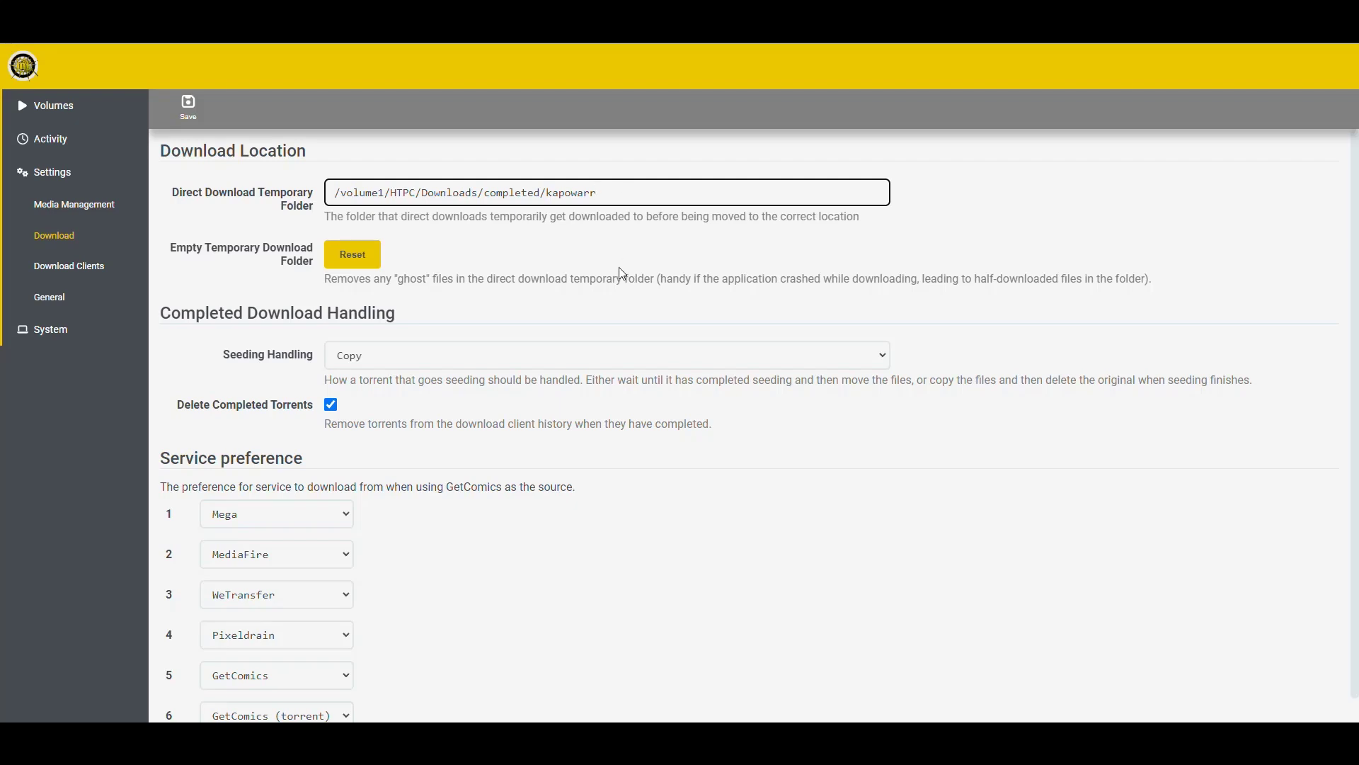
scroll(613, 254, "down", 1)
scroll(613, 257, "up", 1)
scroll(613, 257, "down", 1)
scroll(579, 236, "up", 1)
left_click_drag(609, 191, 255, 182)
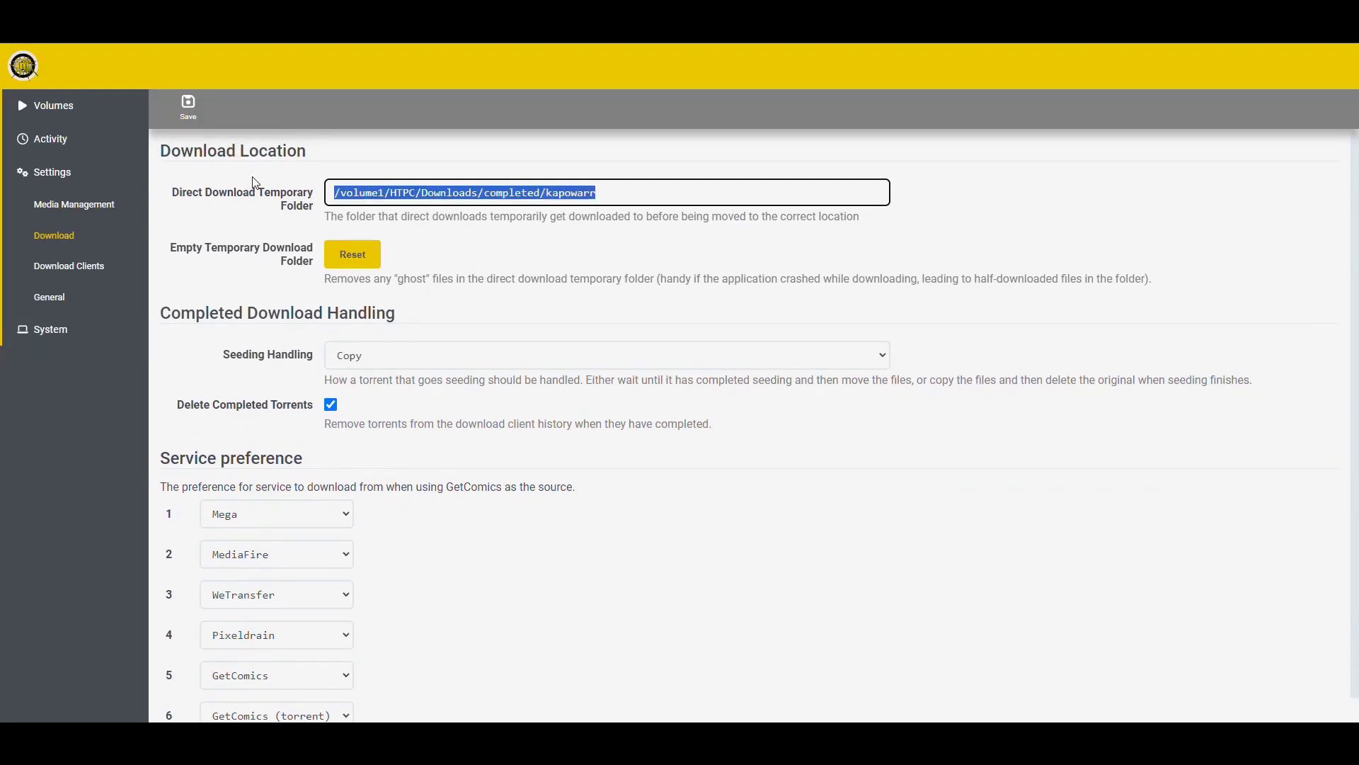
left_click(619, 196)
left_click_drag(616, 193, 269, 188)
left_click(617, 192)
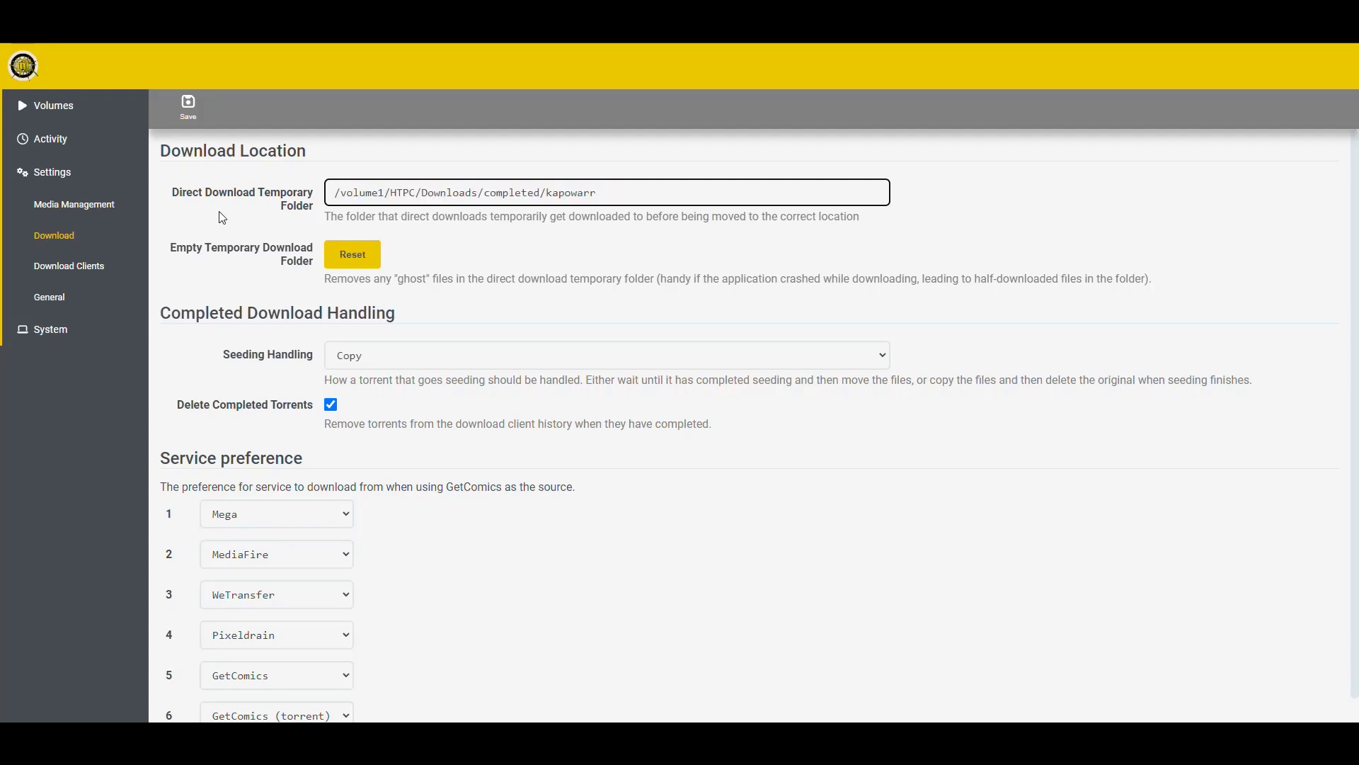
left_click_drag(313, 196, 246, 193)
left_click(597, 197)
scroll(616, 196, "down", 1)
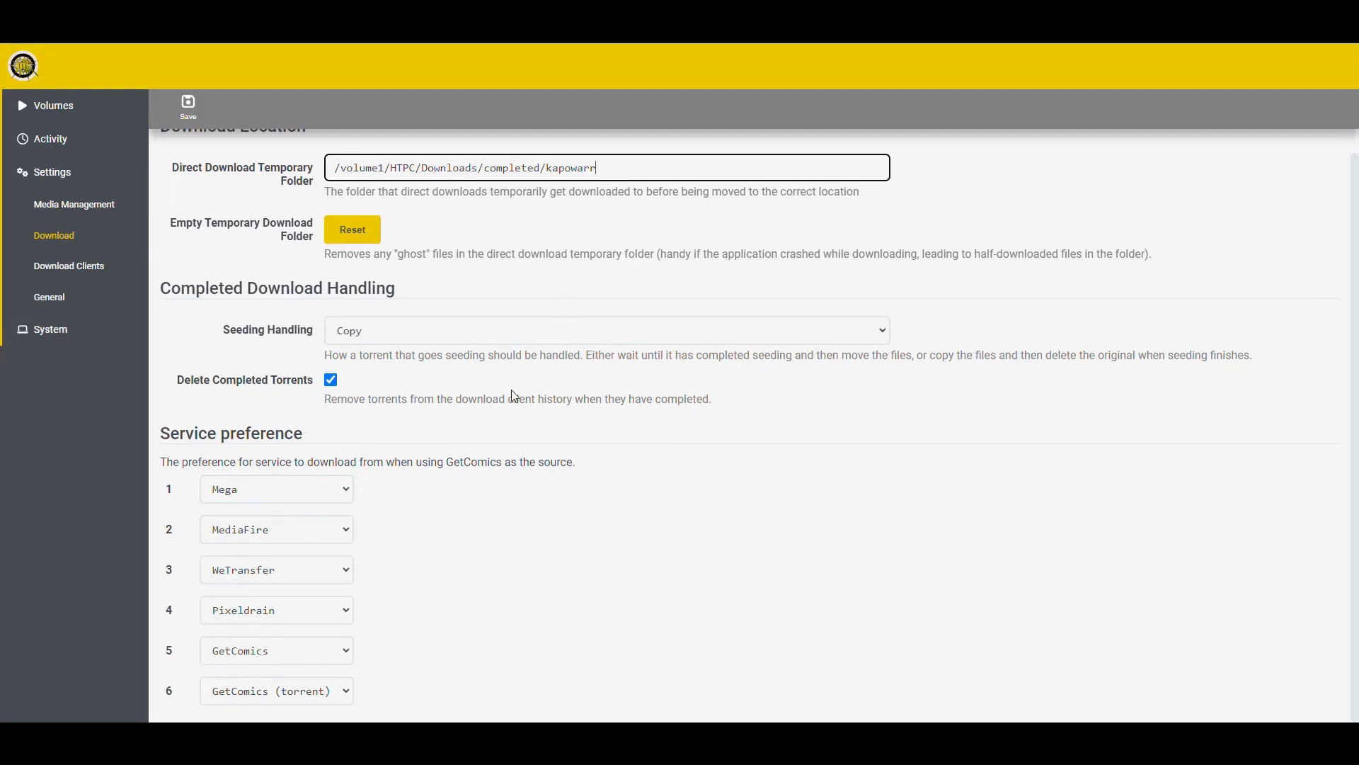
Keep Seeding Handling on Copy and Mega as the first preferred download service.
left_click(415, 331)
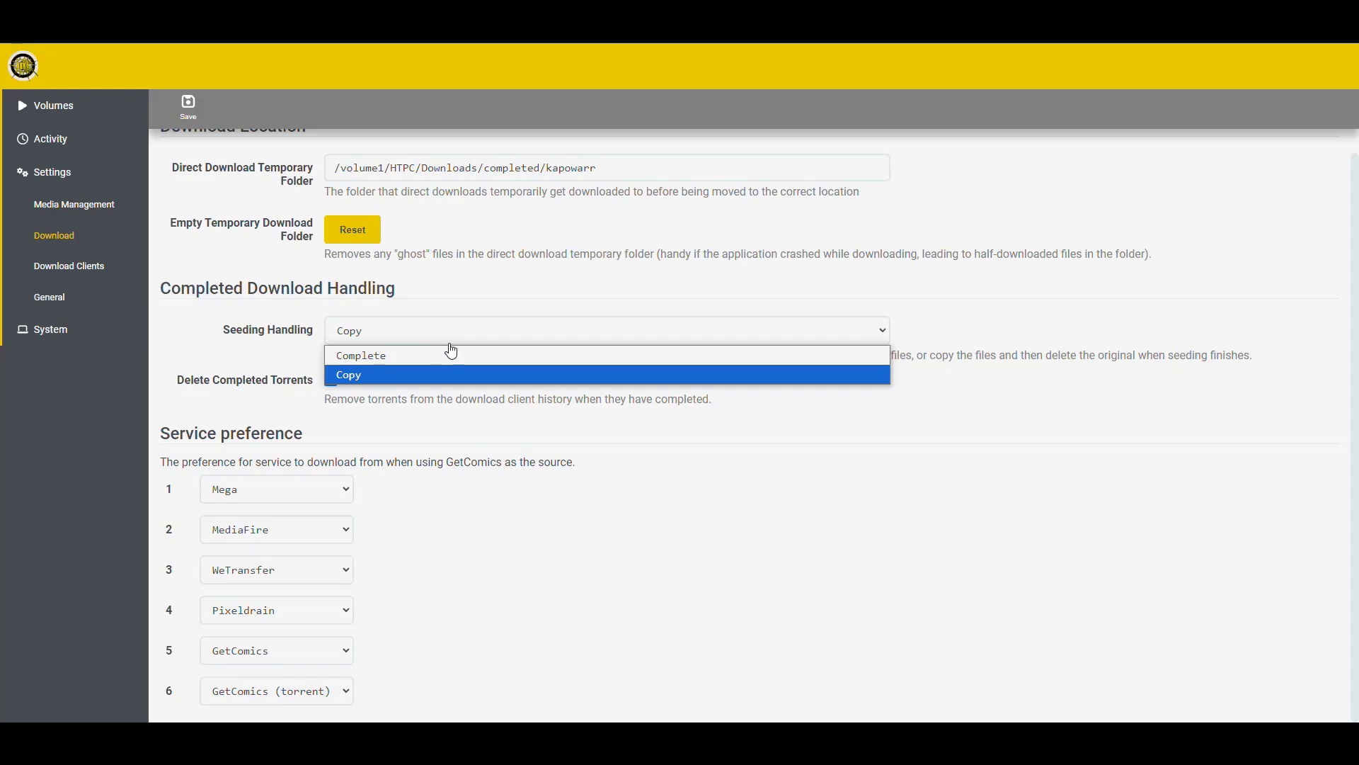
left_click(991, 379)
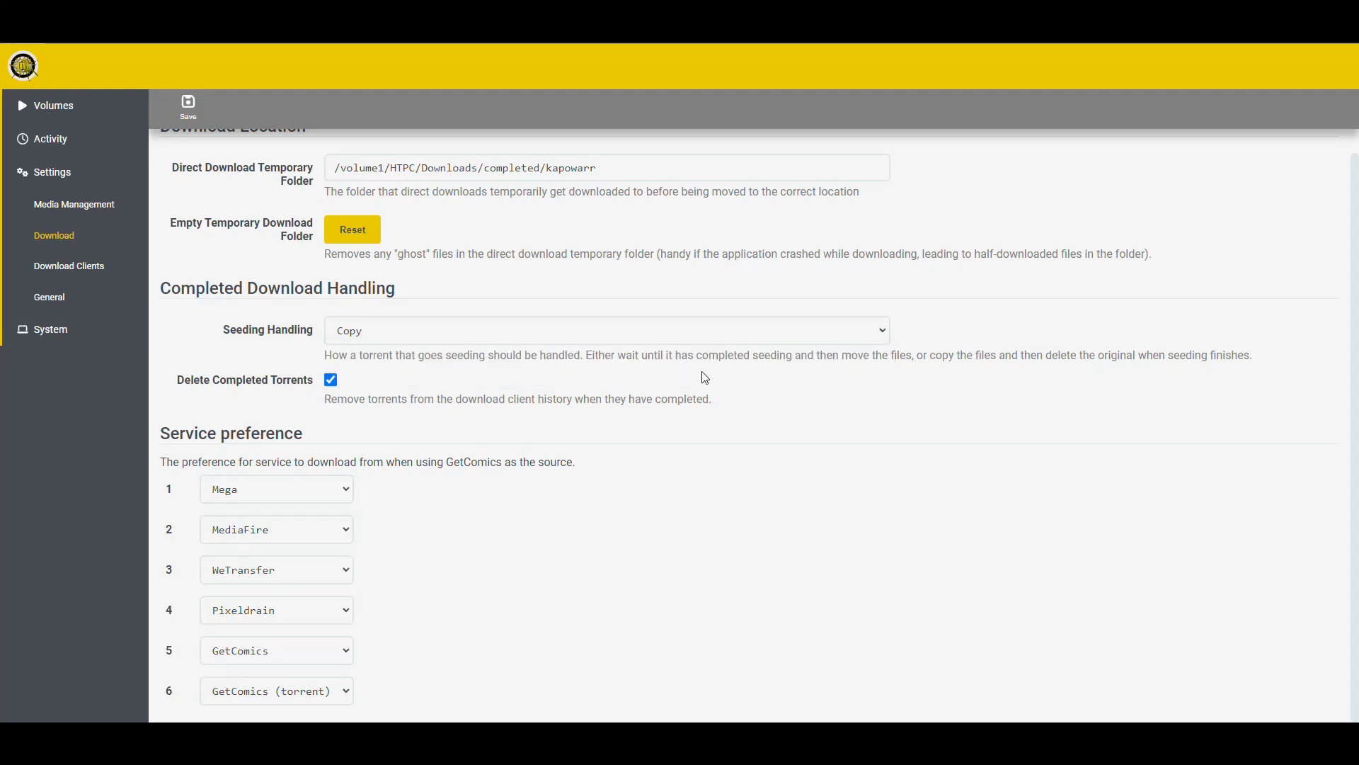
left_click_drag(895, 356, 1137, 357)
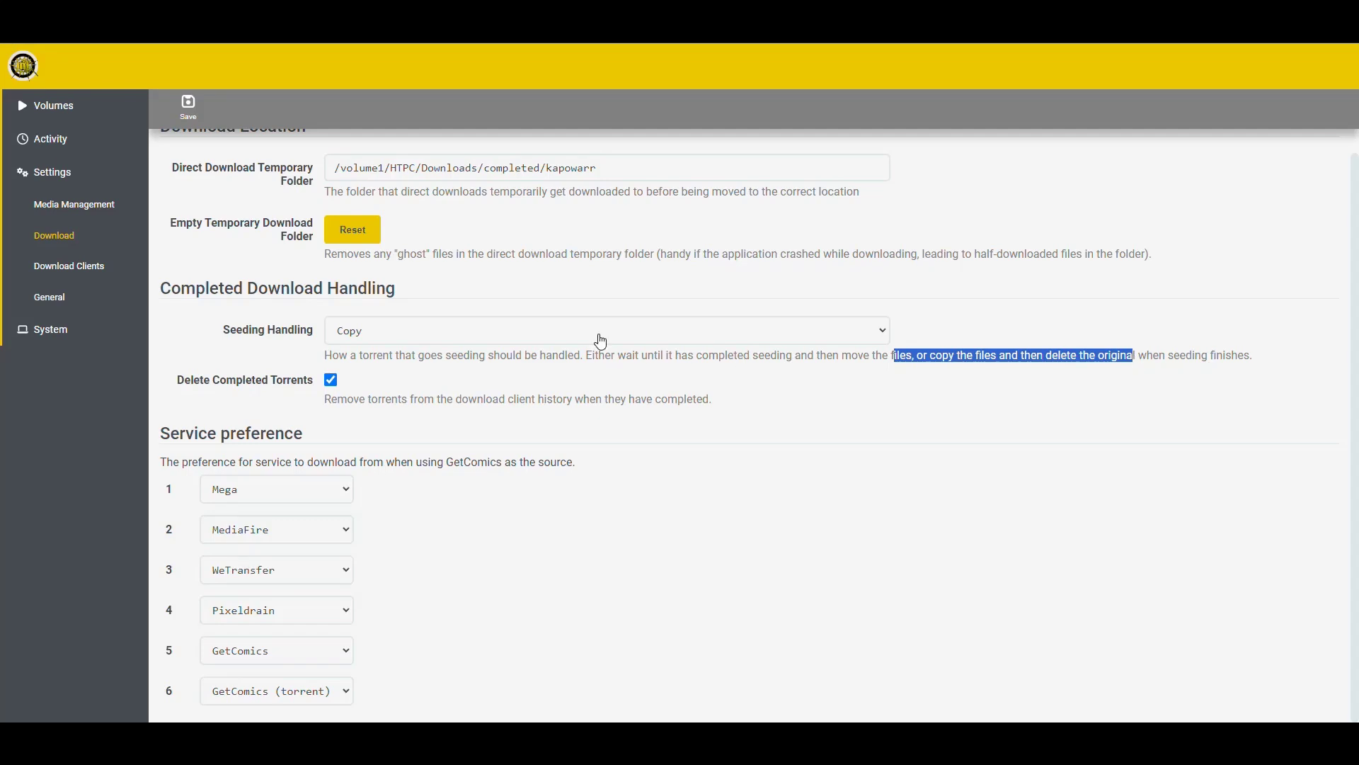
left_click(514, 360)
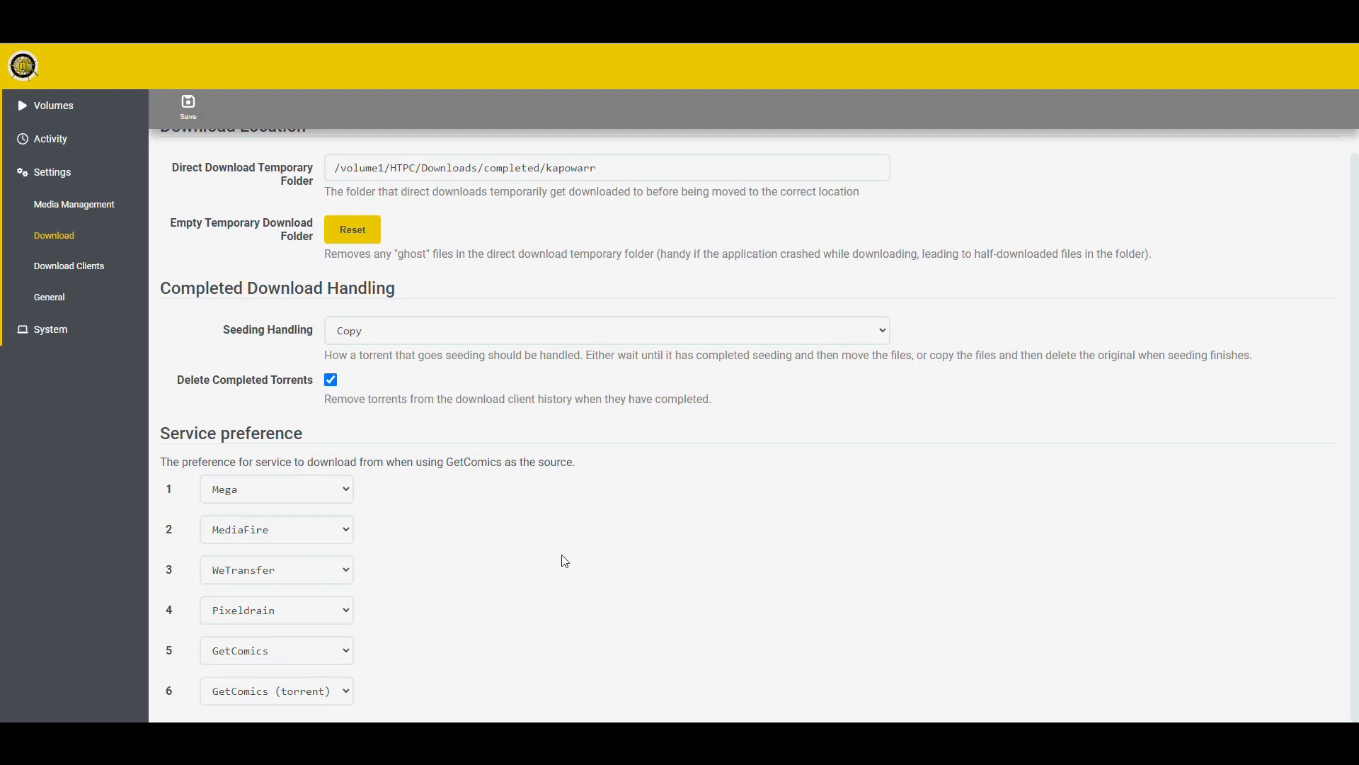
scroll(494, 608, "up", 1)
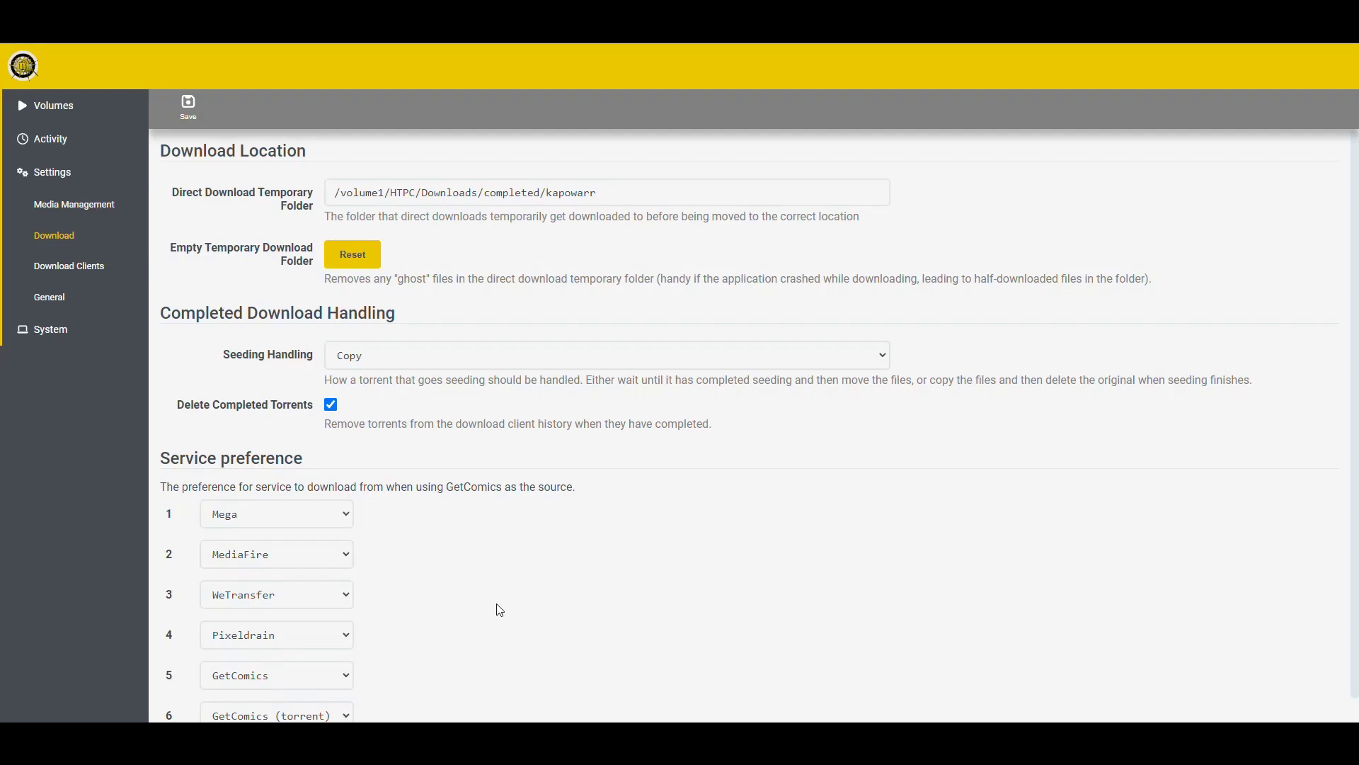
scroll(555, 559, "down", 1)
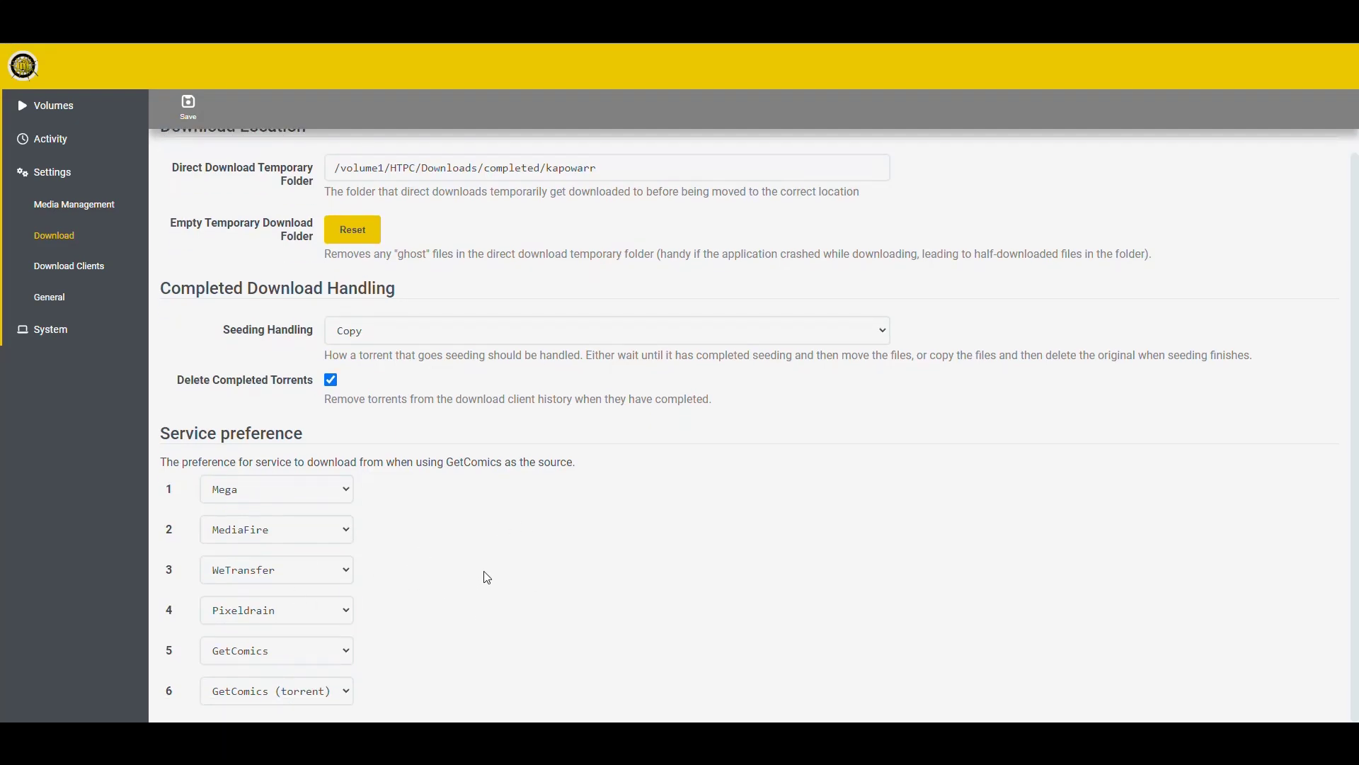
left_click(344, 489)
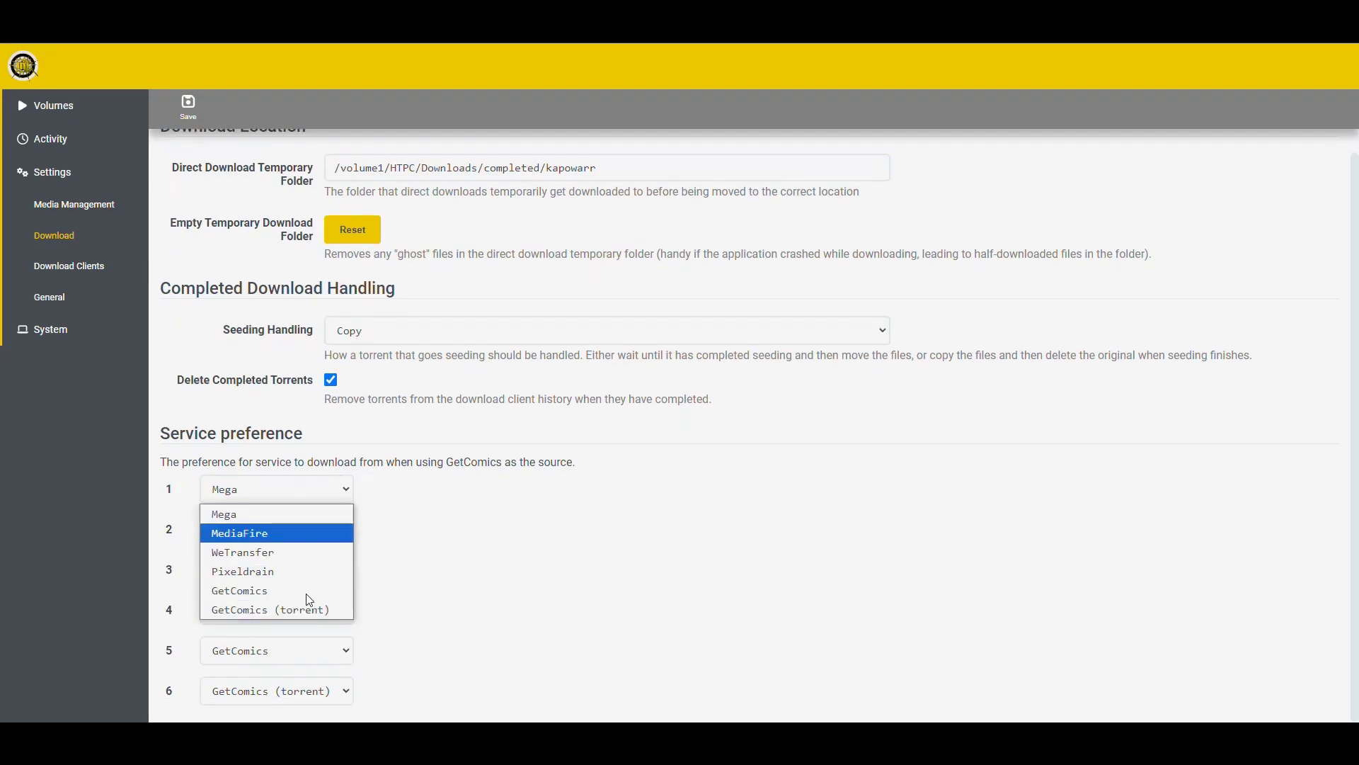
left_click(587, 550)
scroll(564, 449, "up", 1)
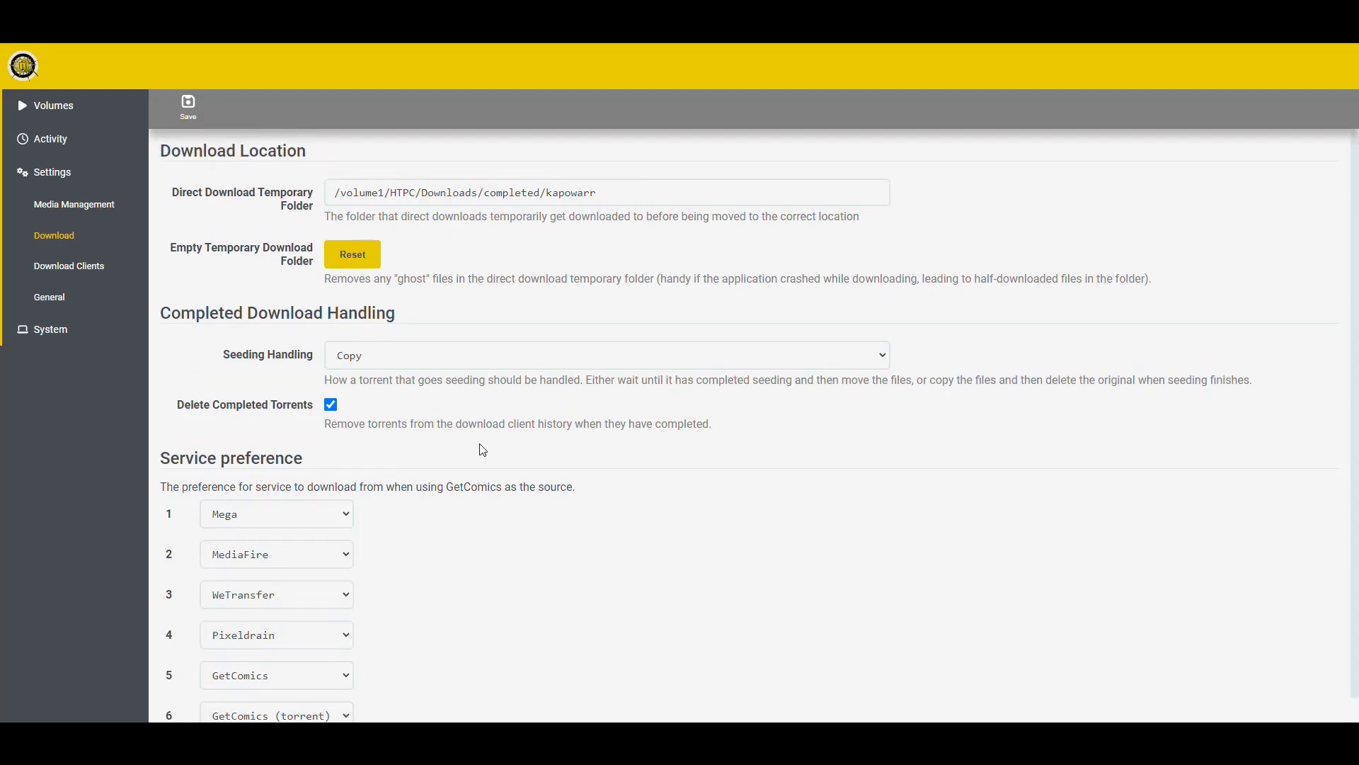
Save, then strip '/volume1' so the path reads /HTPC/Downloads/completed/kapowarr, and save again.
left_click(190, 112)
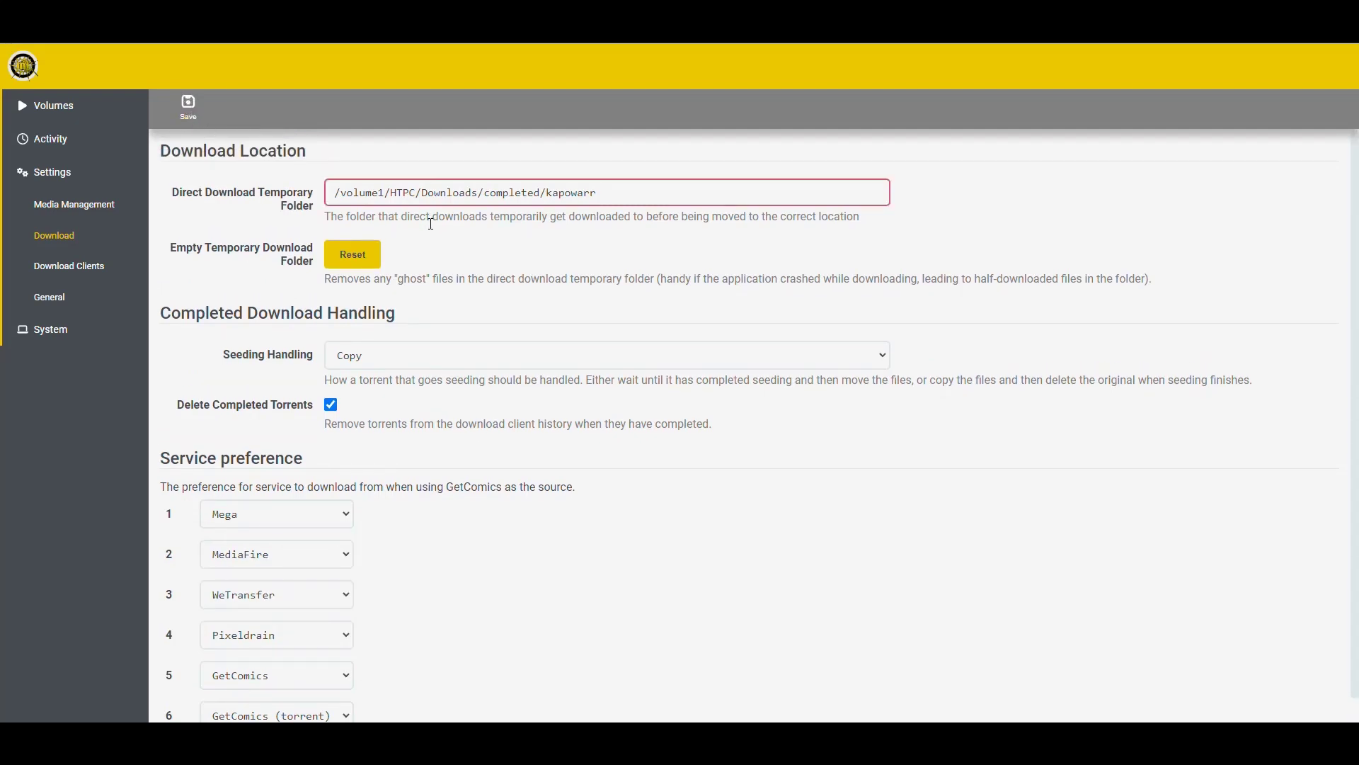
left_click(639, 193)
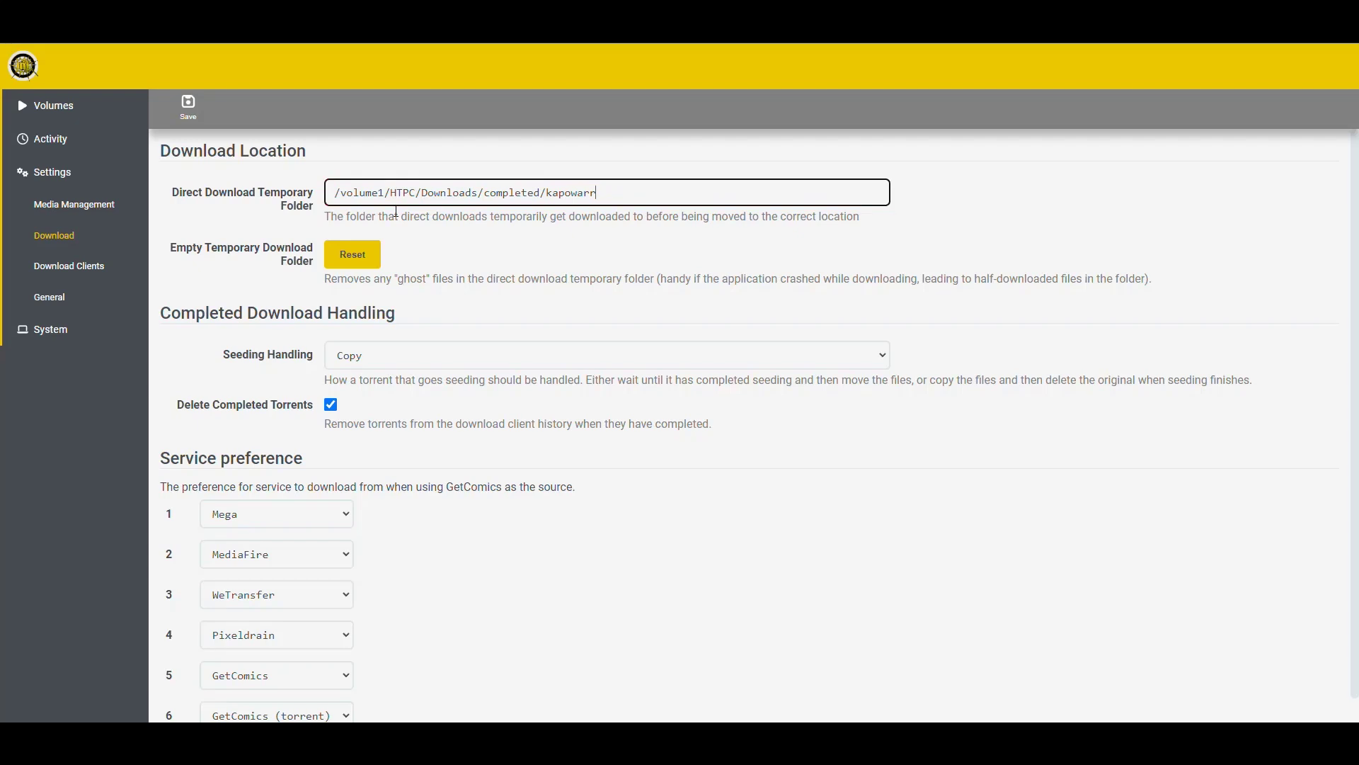
key("shift+Home")
key("BackSpace")
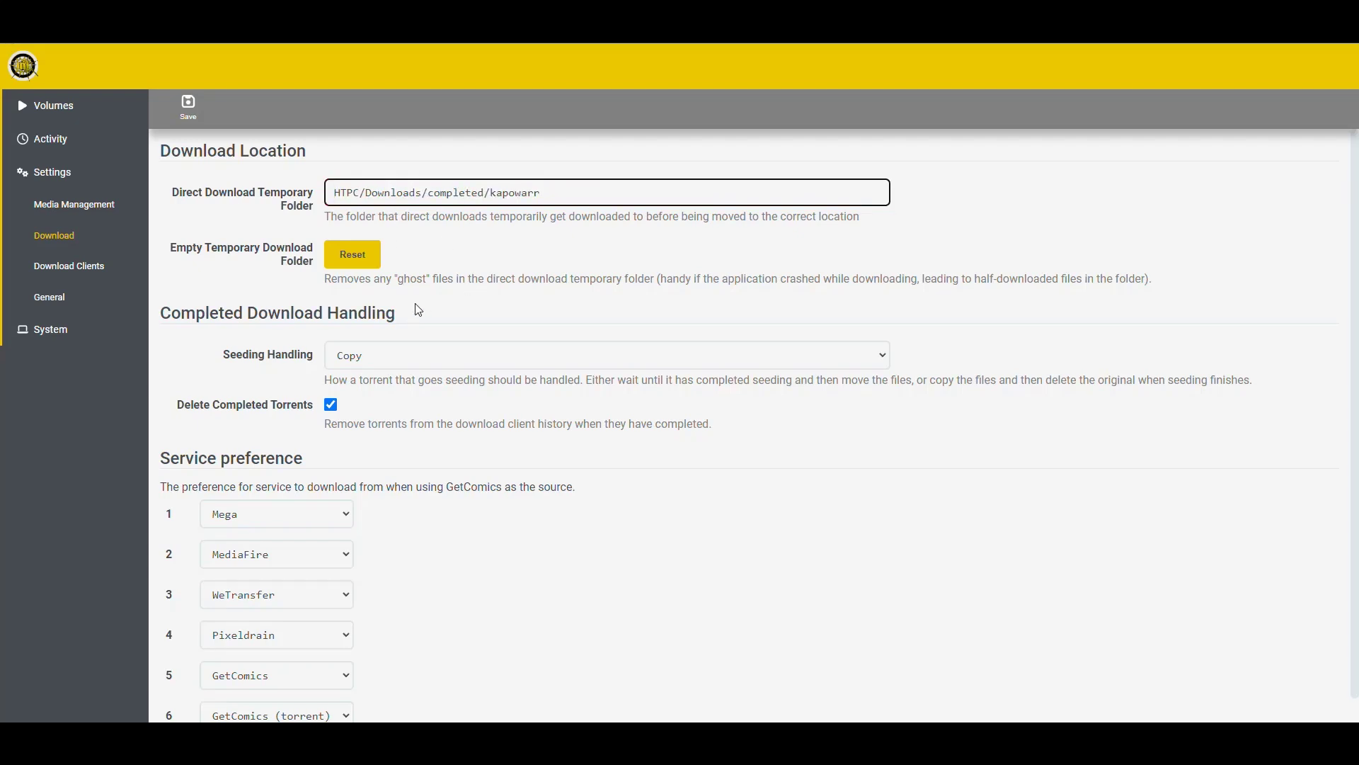
type("/")
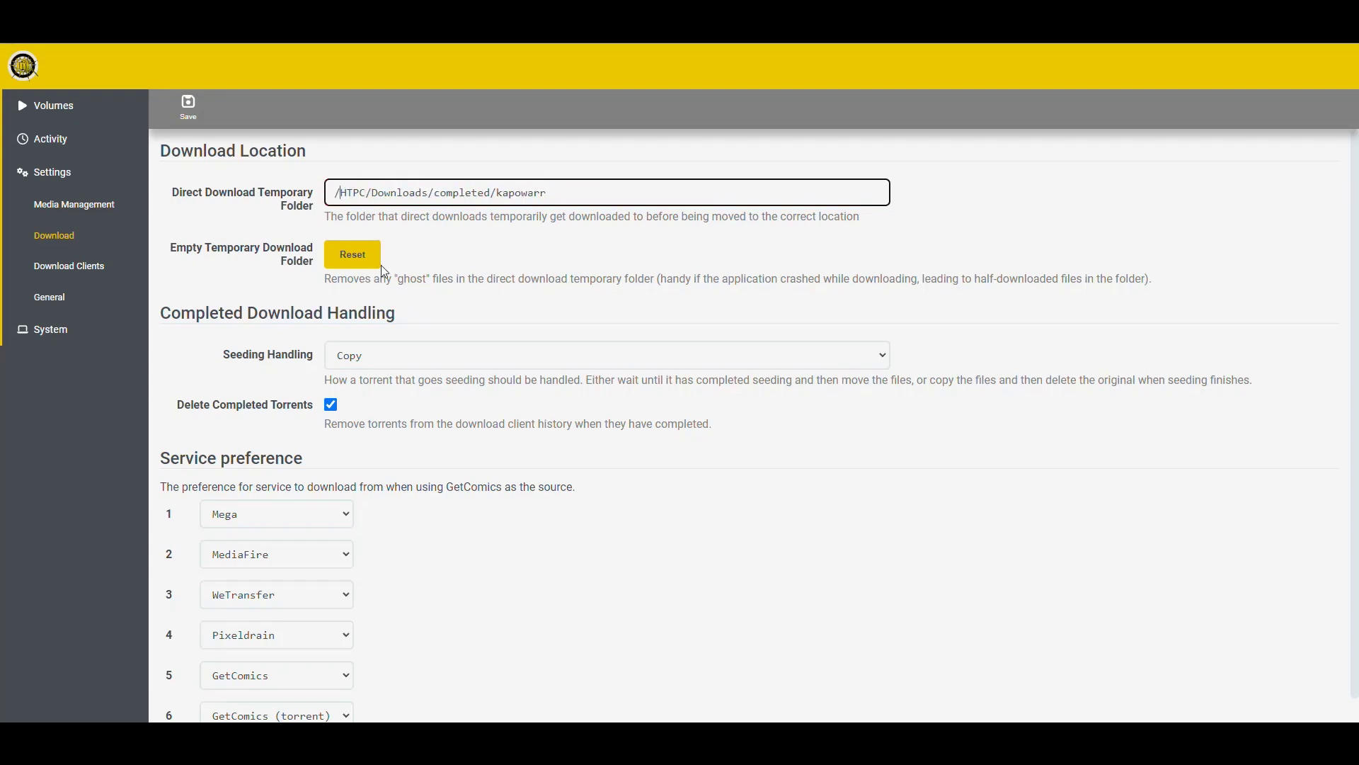
left_click(188, 108)
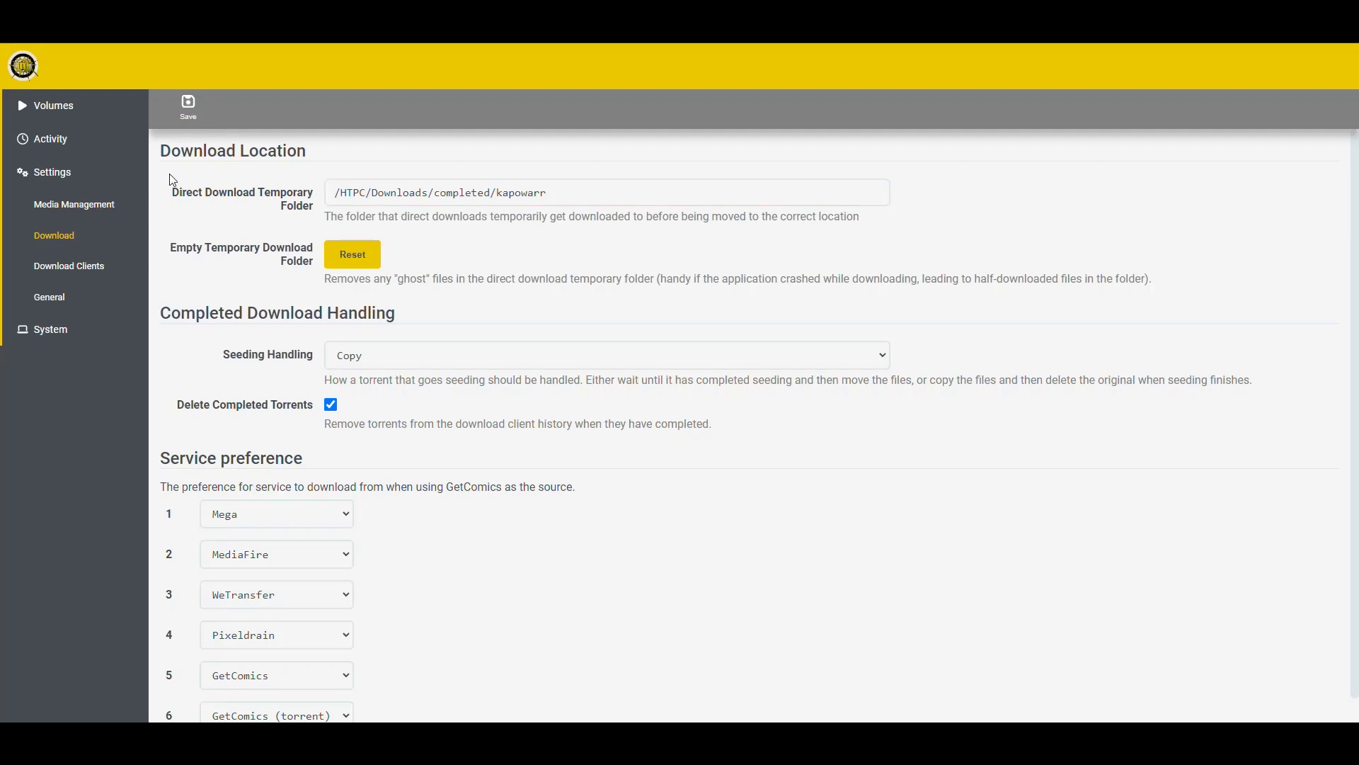
Confirm the saved path on the Download page, then go to Download Clients settings.
left_click(76, 205)
left_click(77, 235)
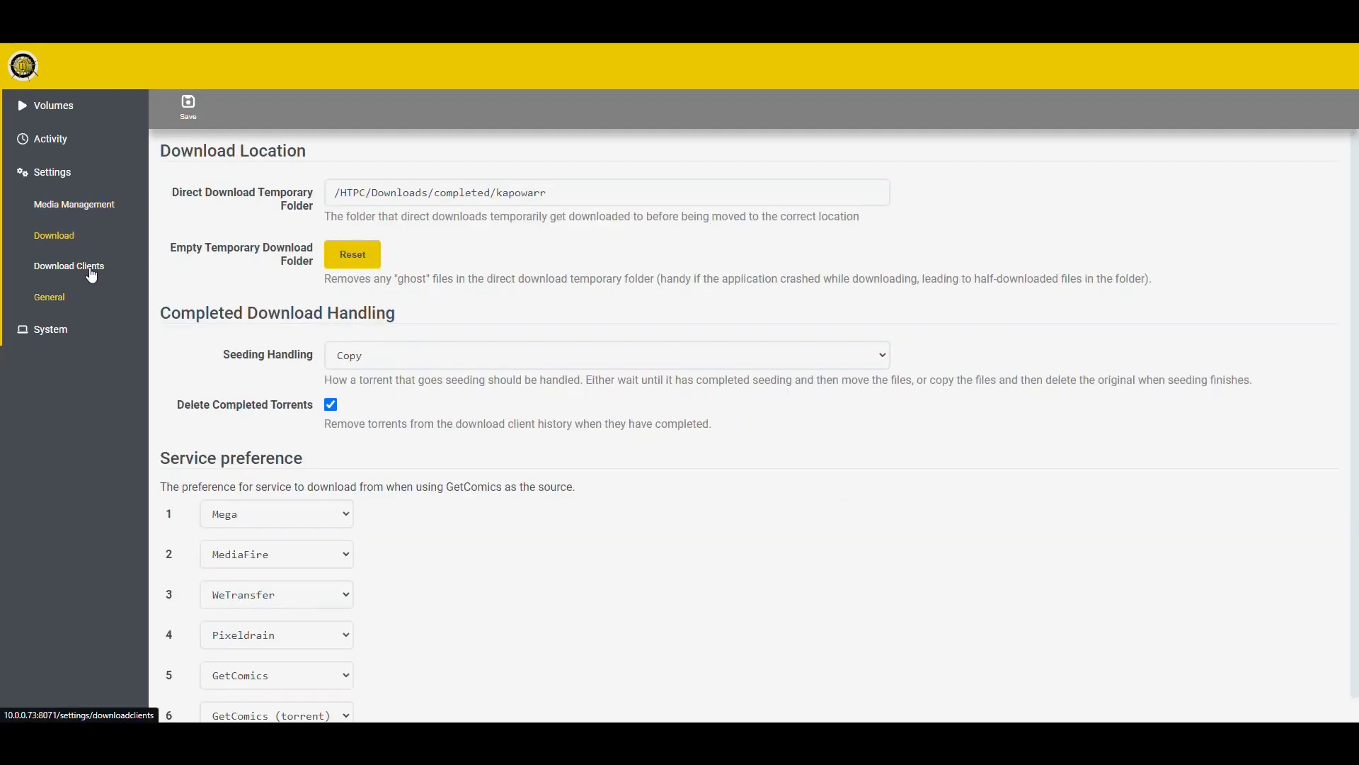
left_click(91, 271)
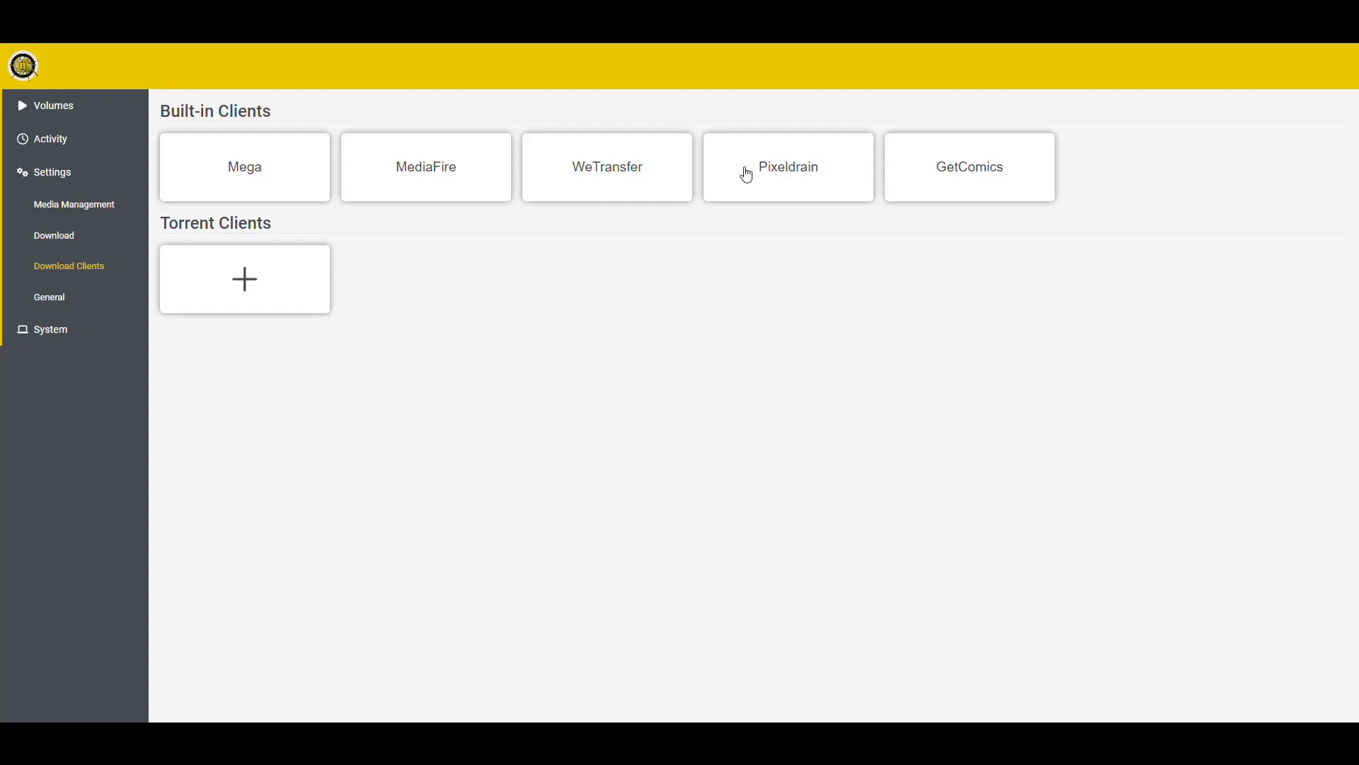
left_click(448, 174)
left_click(932, 272)
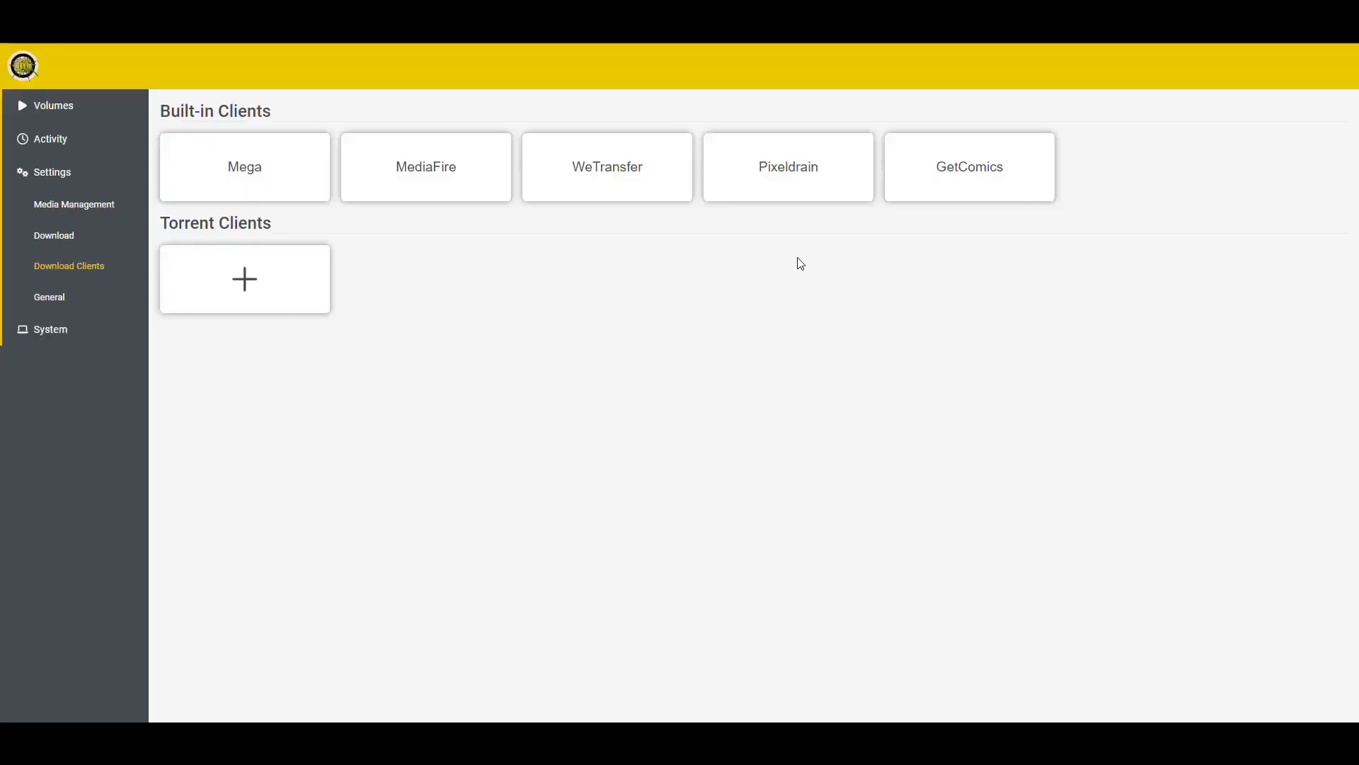
left_click(622, 172)
left_click(933, 272)
left_click(830, 184)
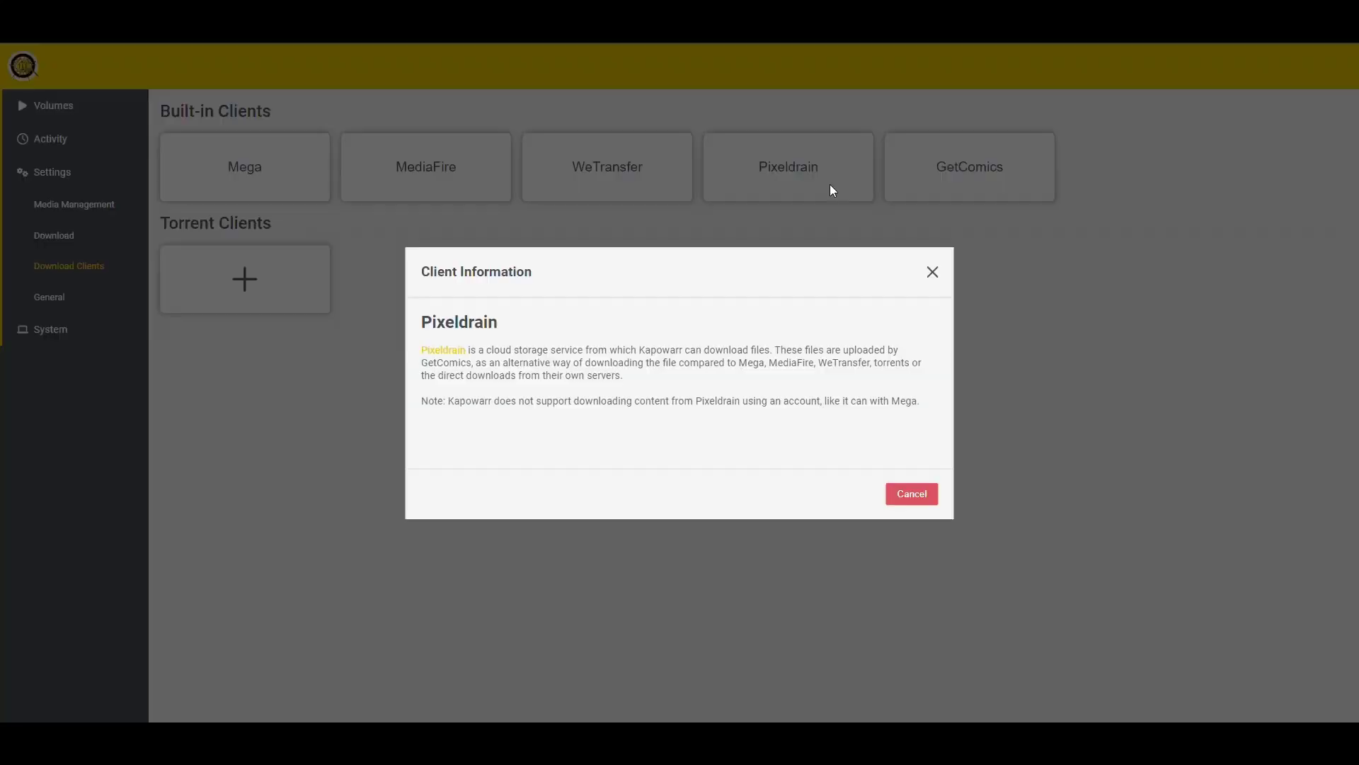
left_click(932, 272)
left_click(962, 177)
left_click(933, 272)
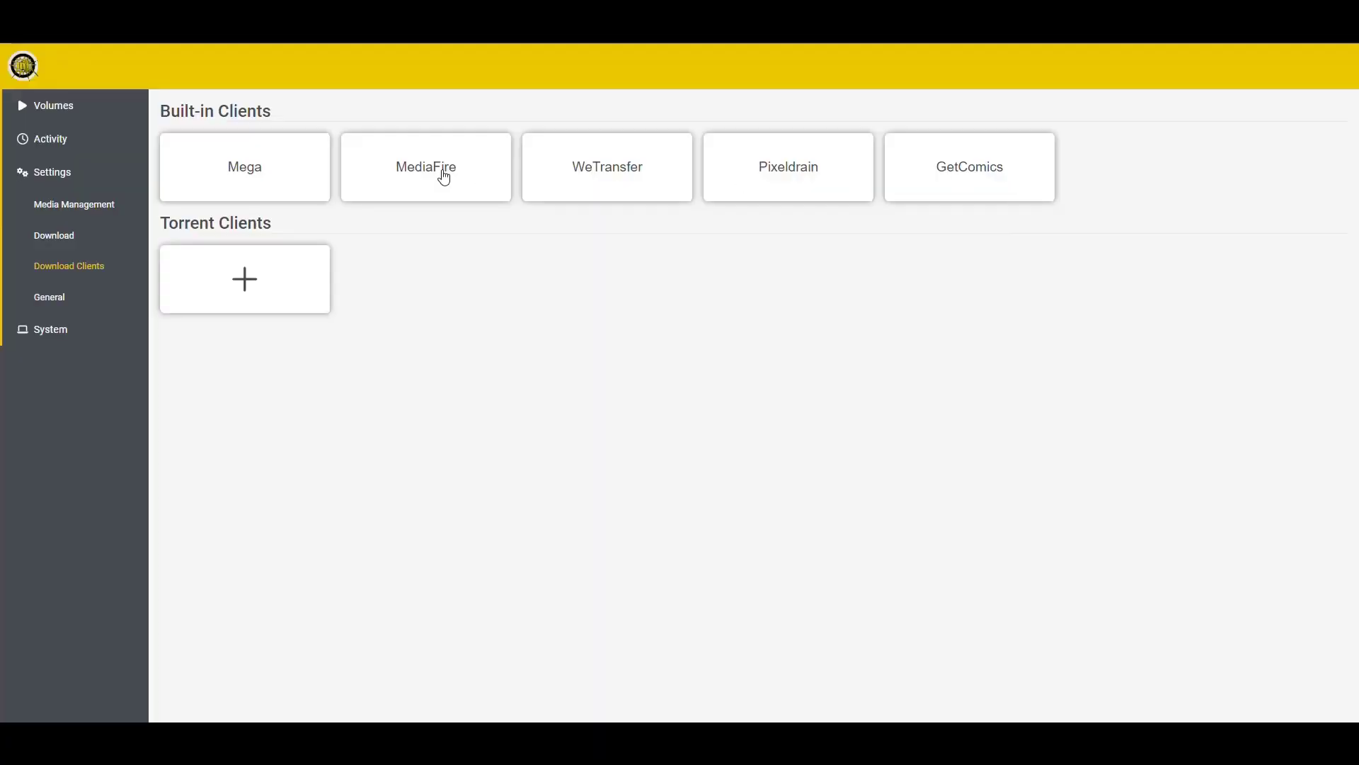
left_click(964, 177)
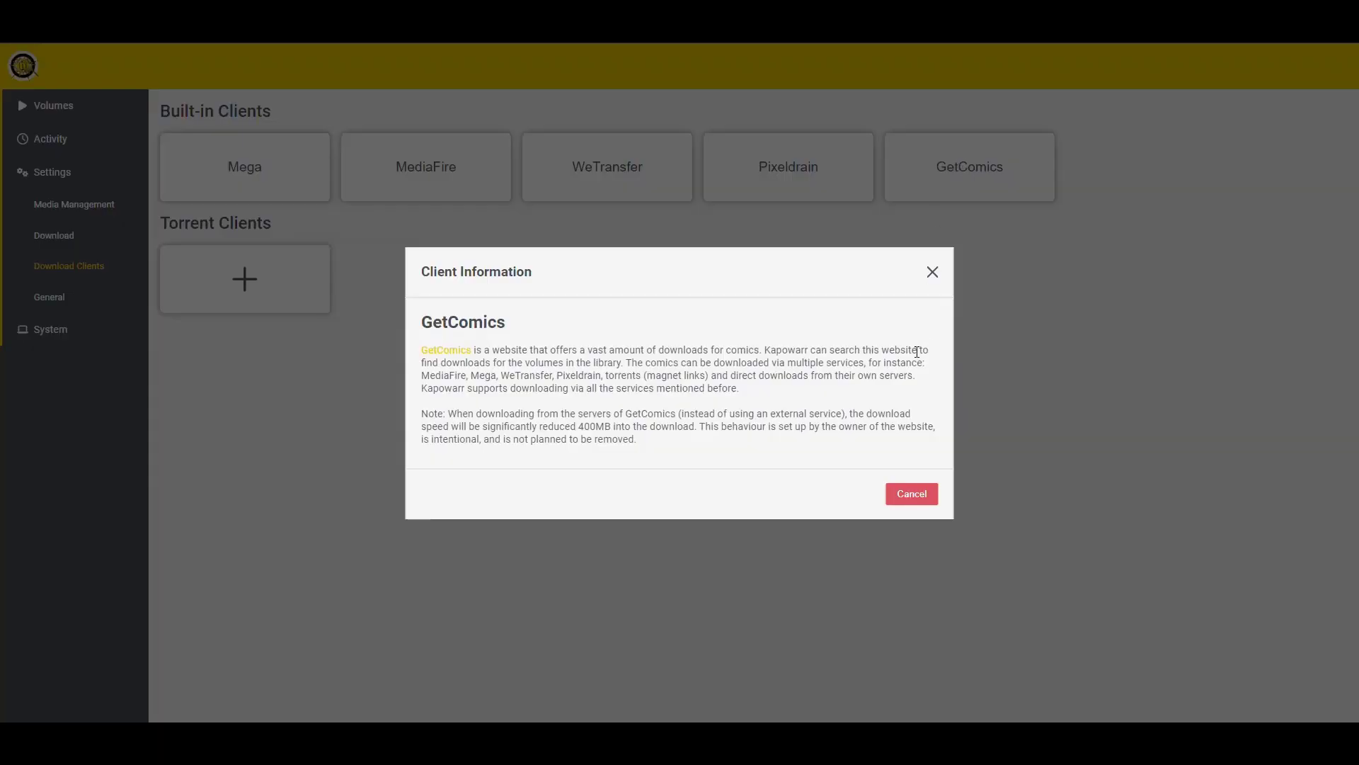
left_click(932, 272)
left_click(267, 170)
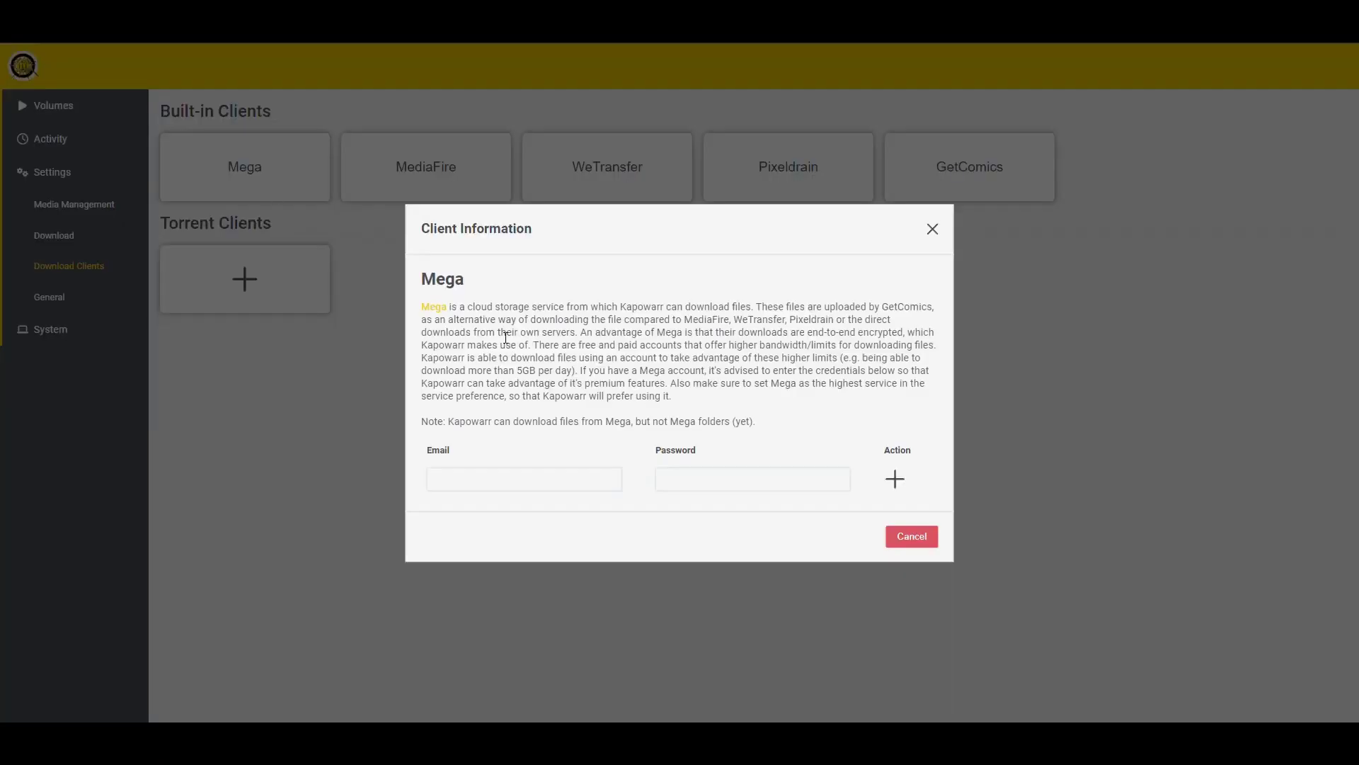
left_click(584, 481)
left_click(712, 475)
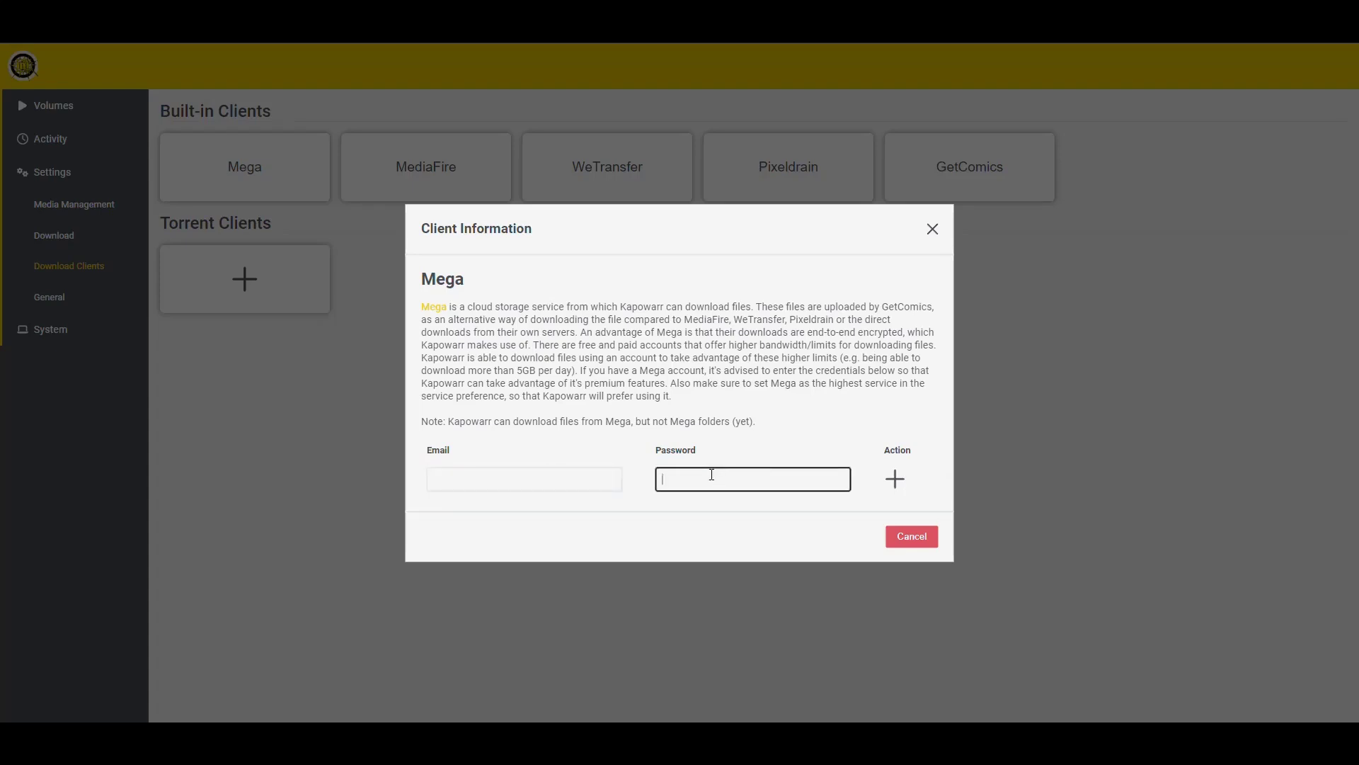
left_click_drag(574, 371, 446, 371)
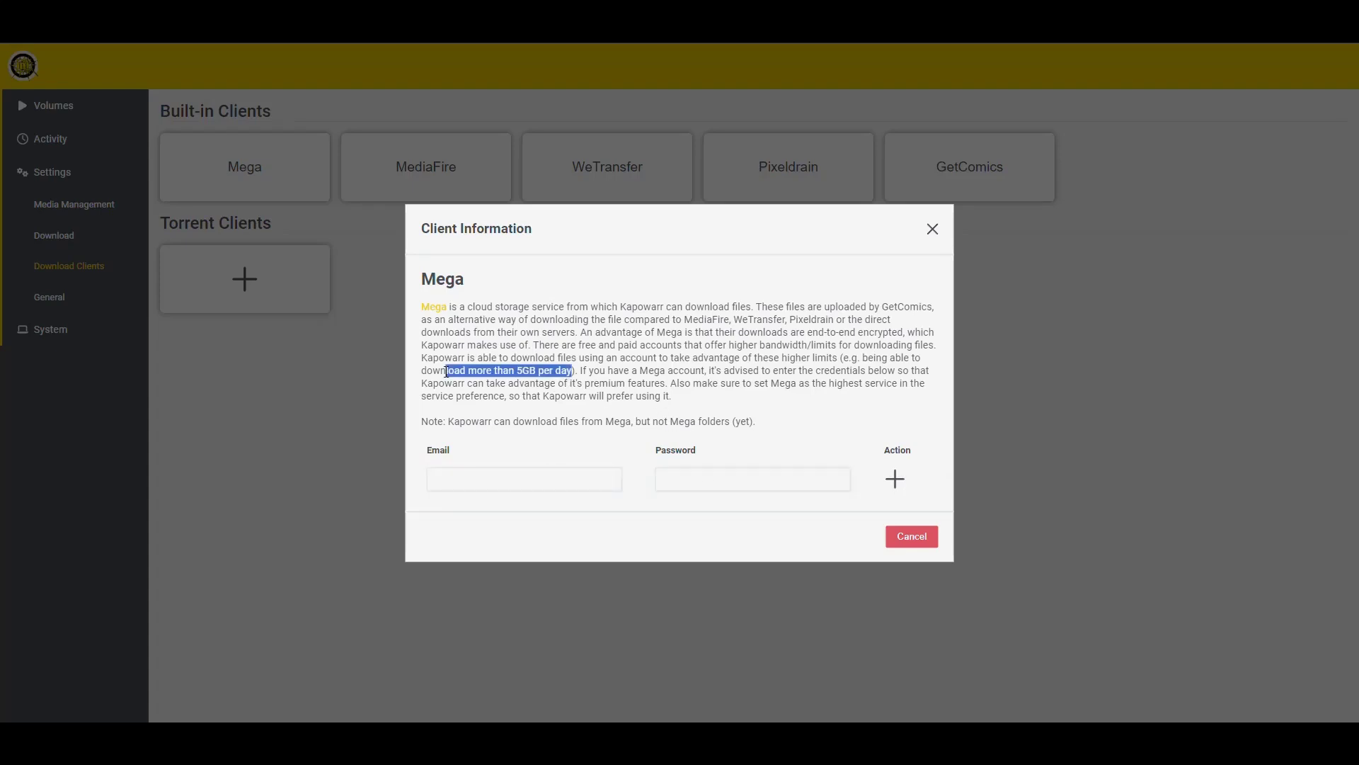
left_click(538, 371)
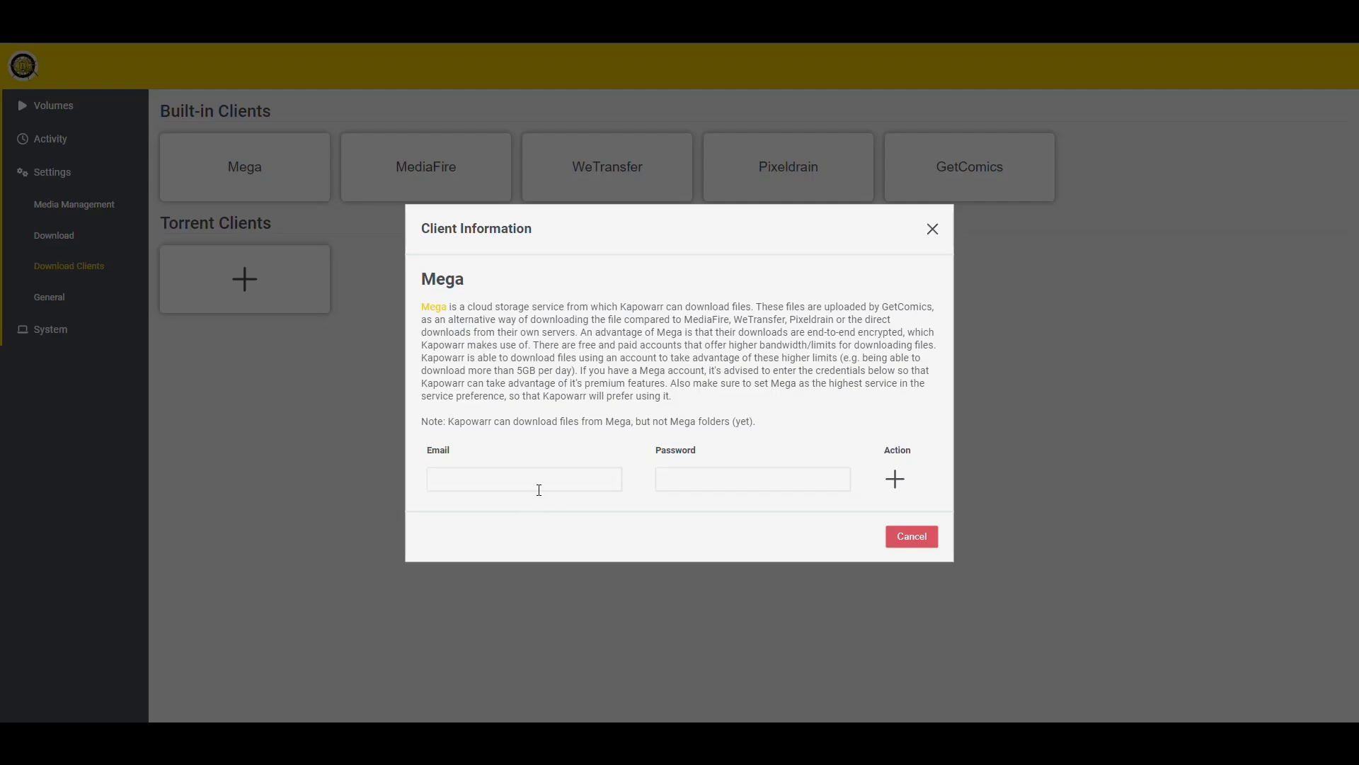
left_click(697, 480)
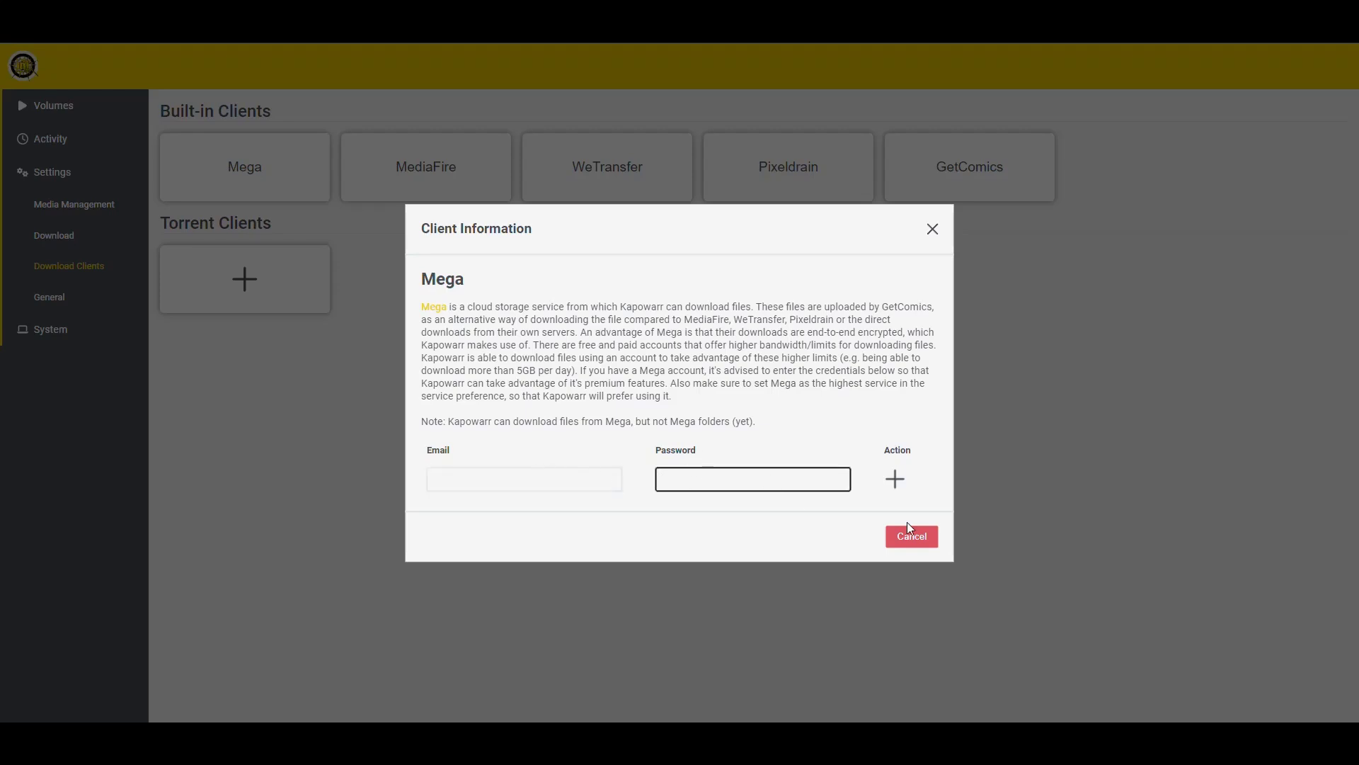
left_click(913, 540)
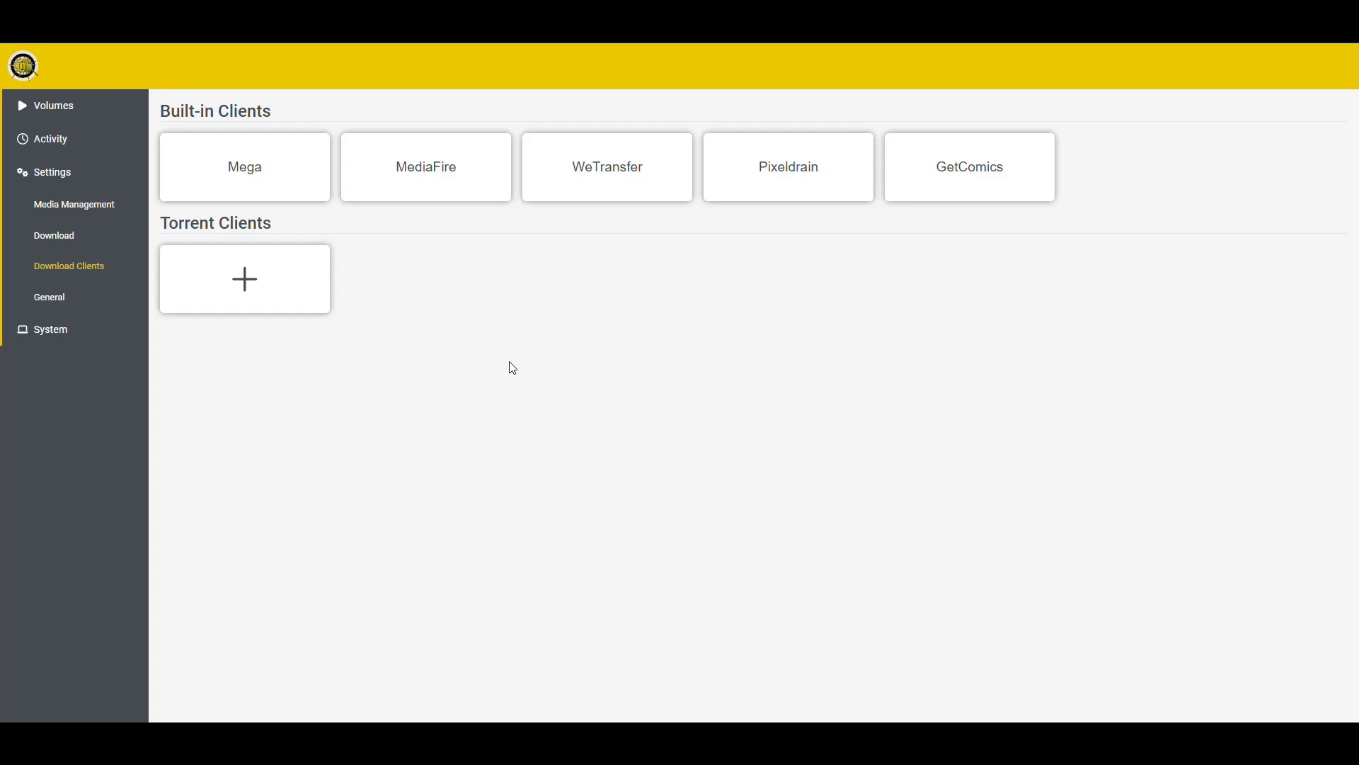
left_click(258, 286)
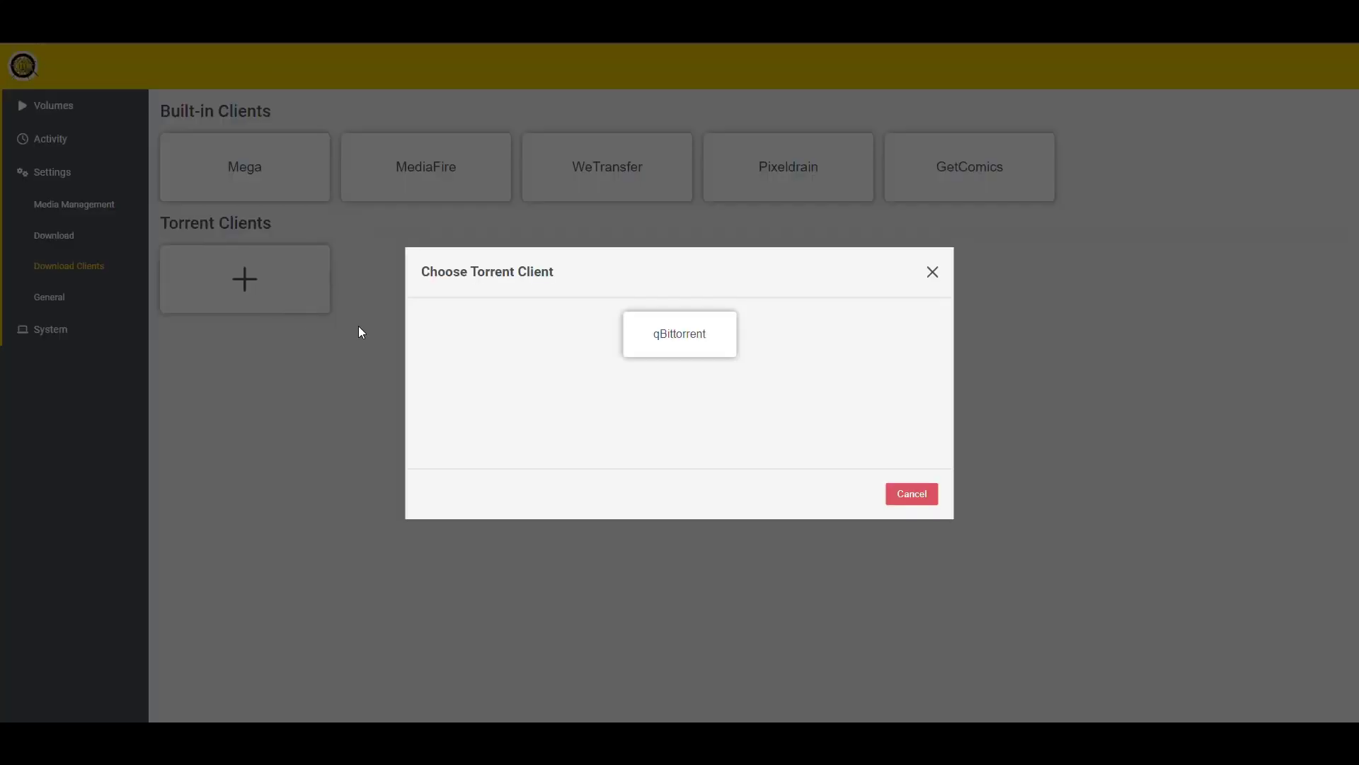
left_click(676, 338)
left_click(688, 325)
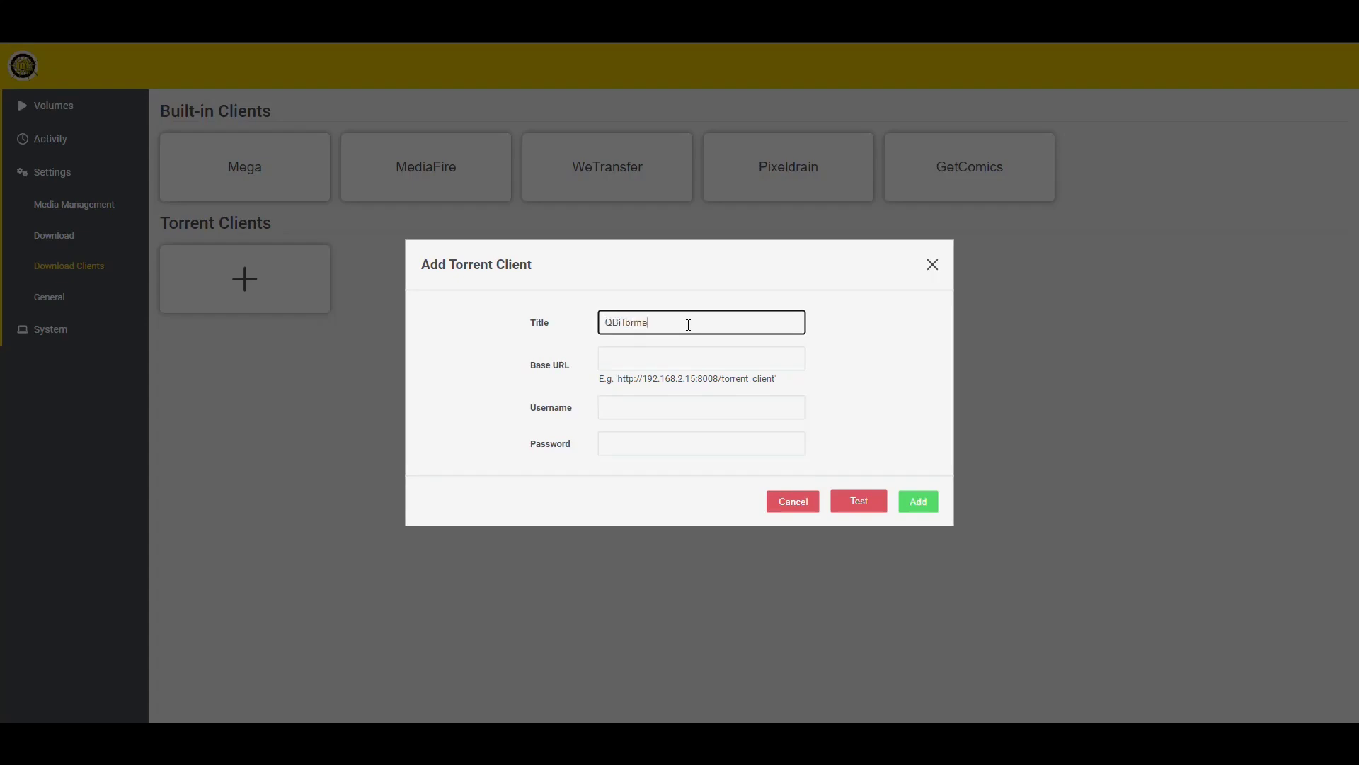
left_click(711, 363)
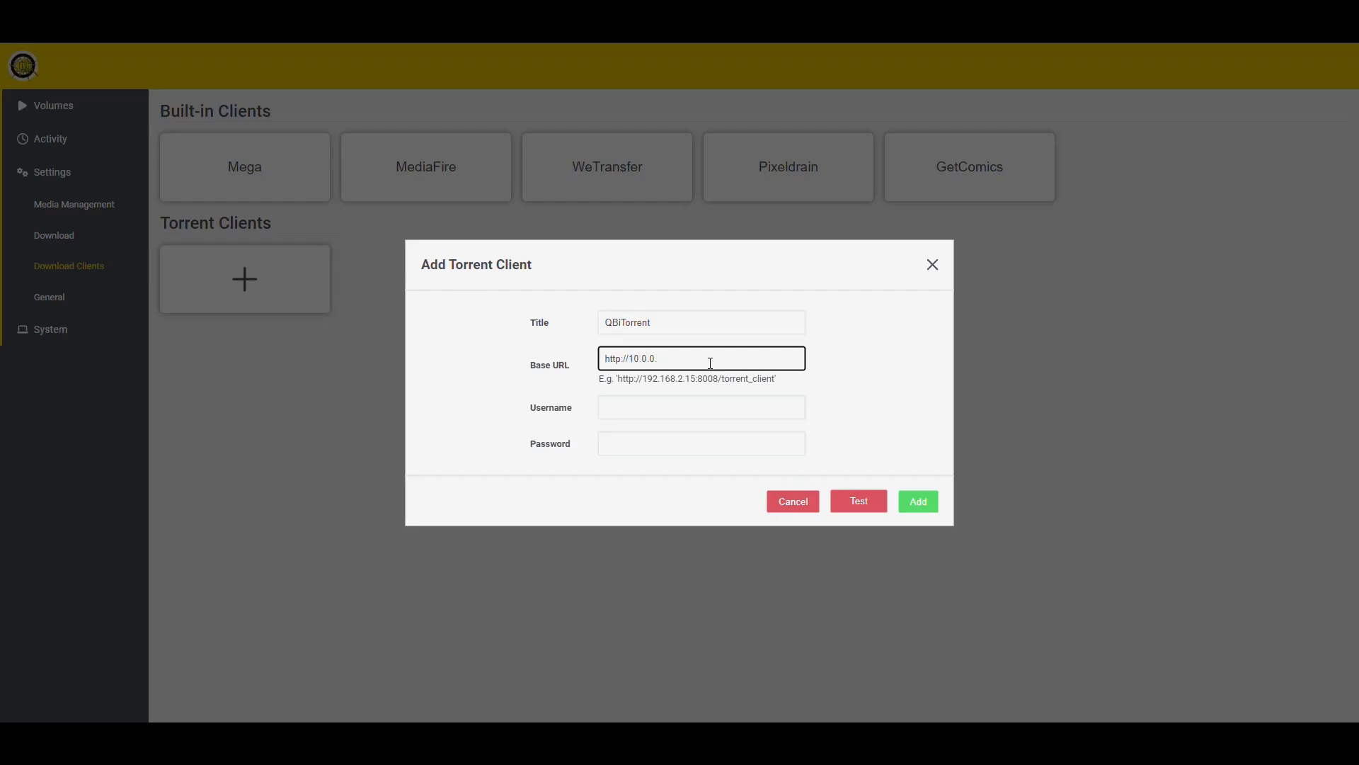
type("http://10.0.0.73:8080")
left_click(673, 405)
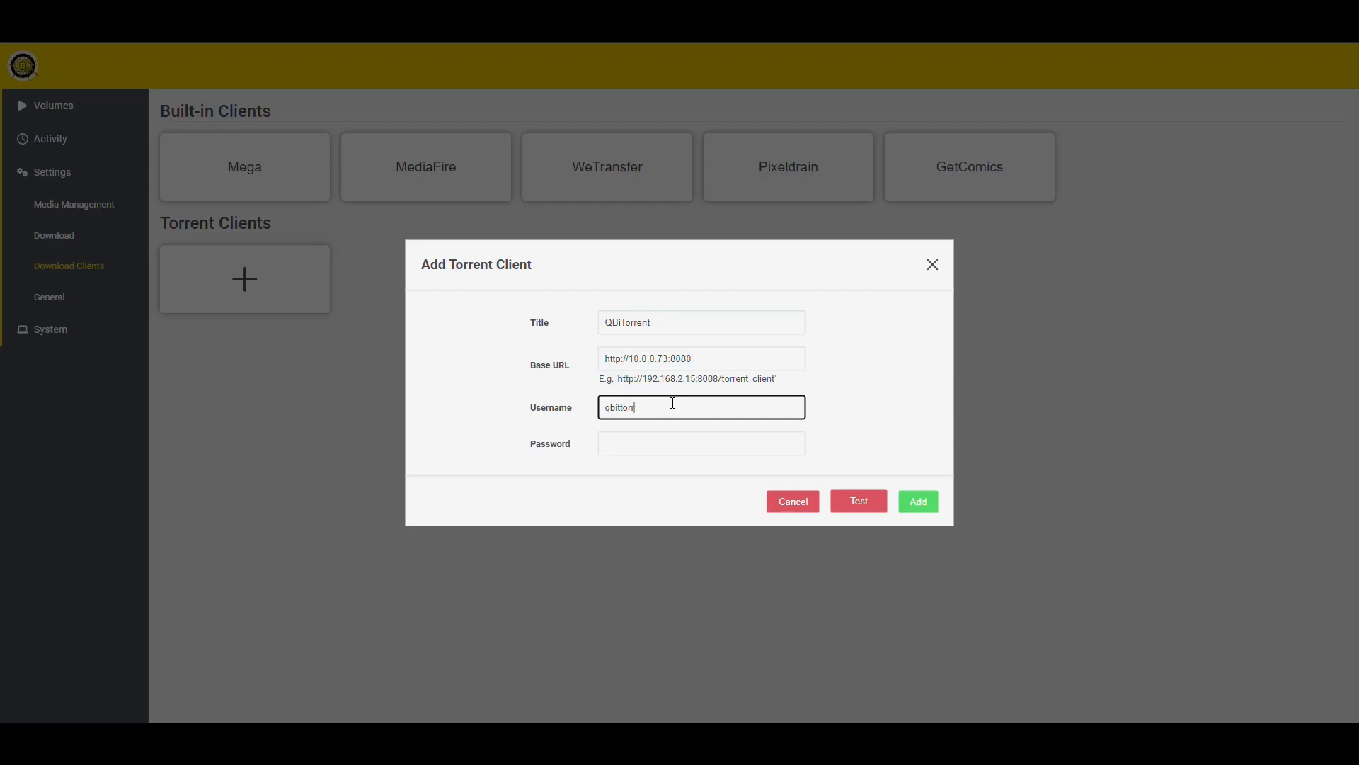
key("Tab")
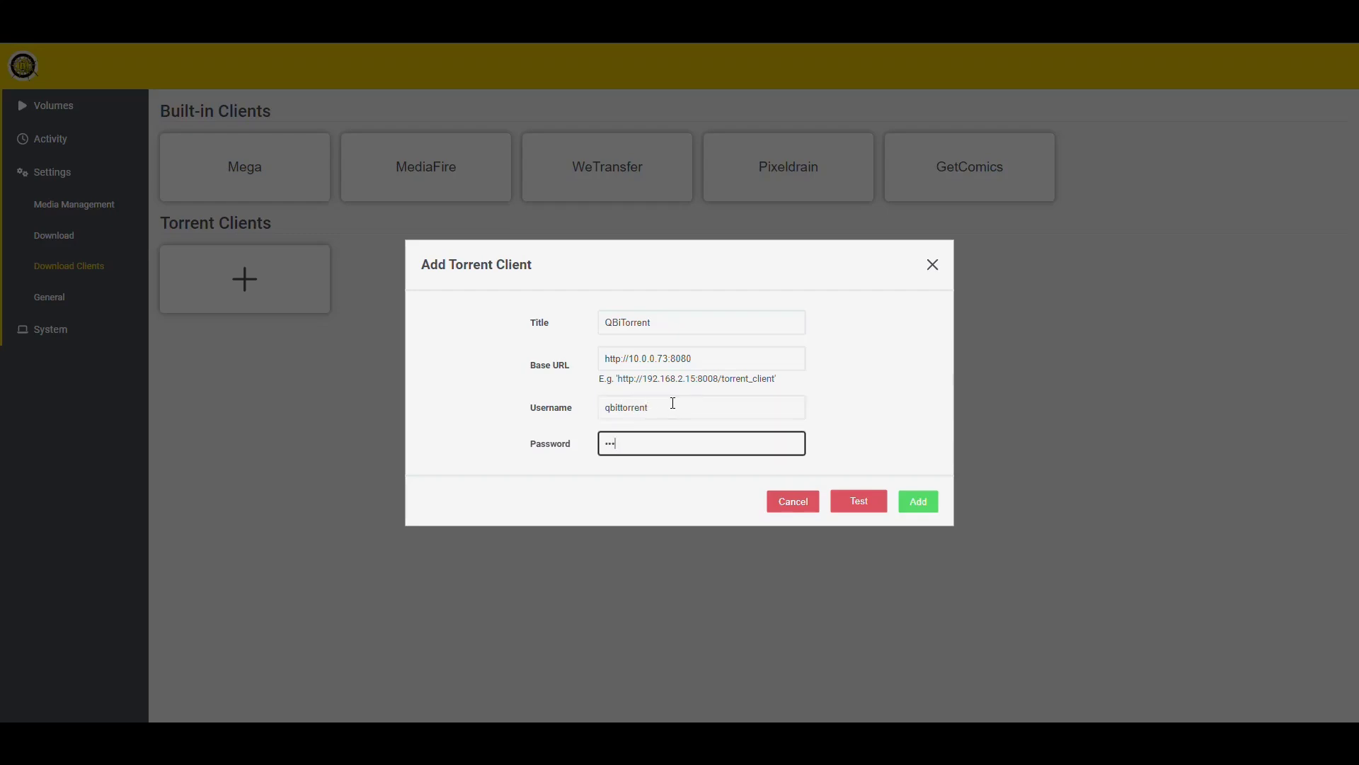
Test the qBittorrent connection successfully, add the client, and dismiss the browser's password-save popup.
left_click(887, 505)
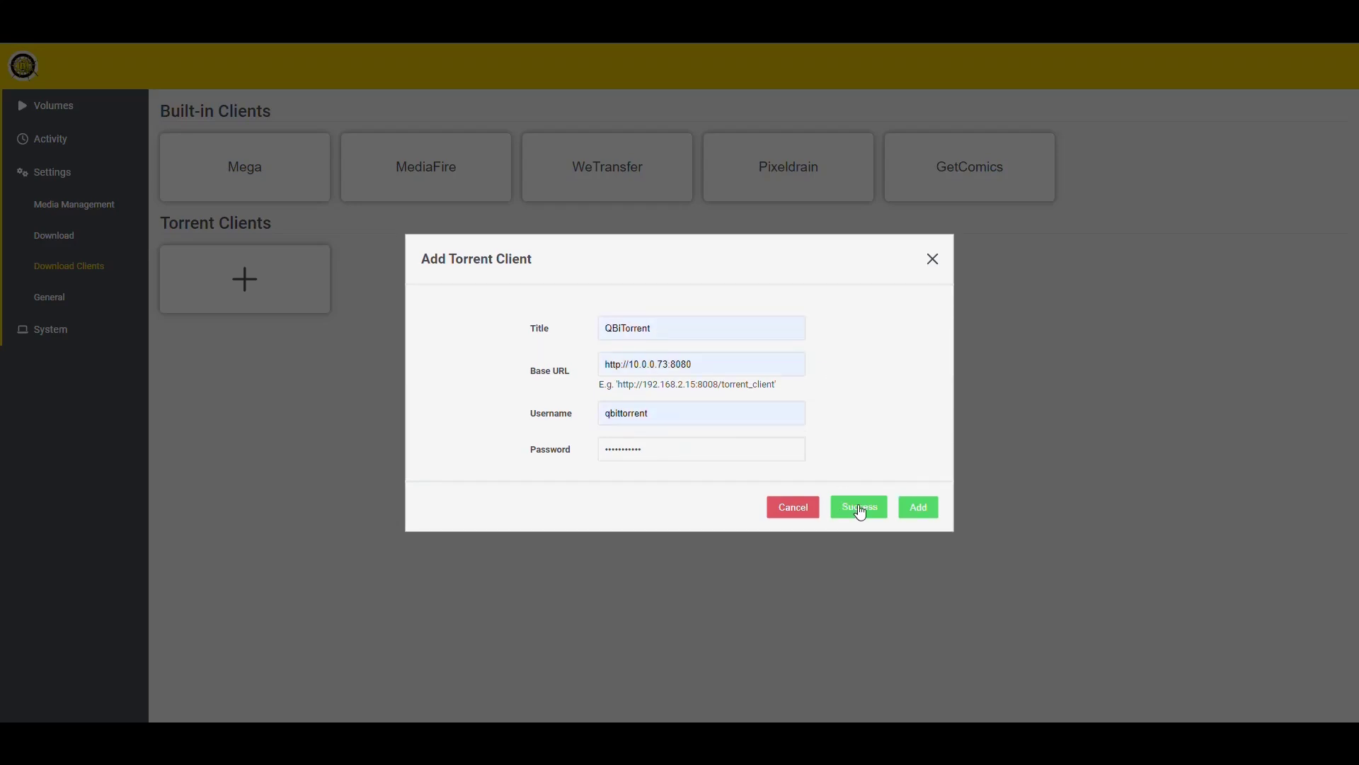
left_click(924, 510)
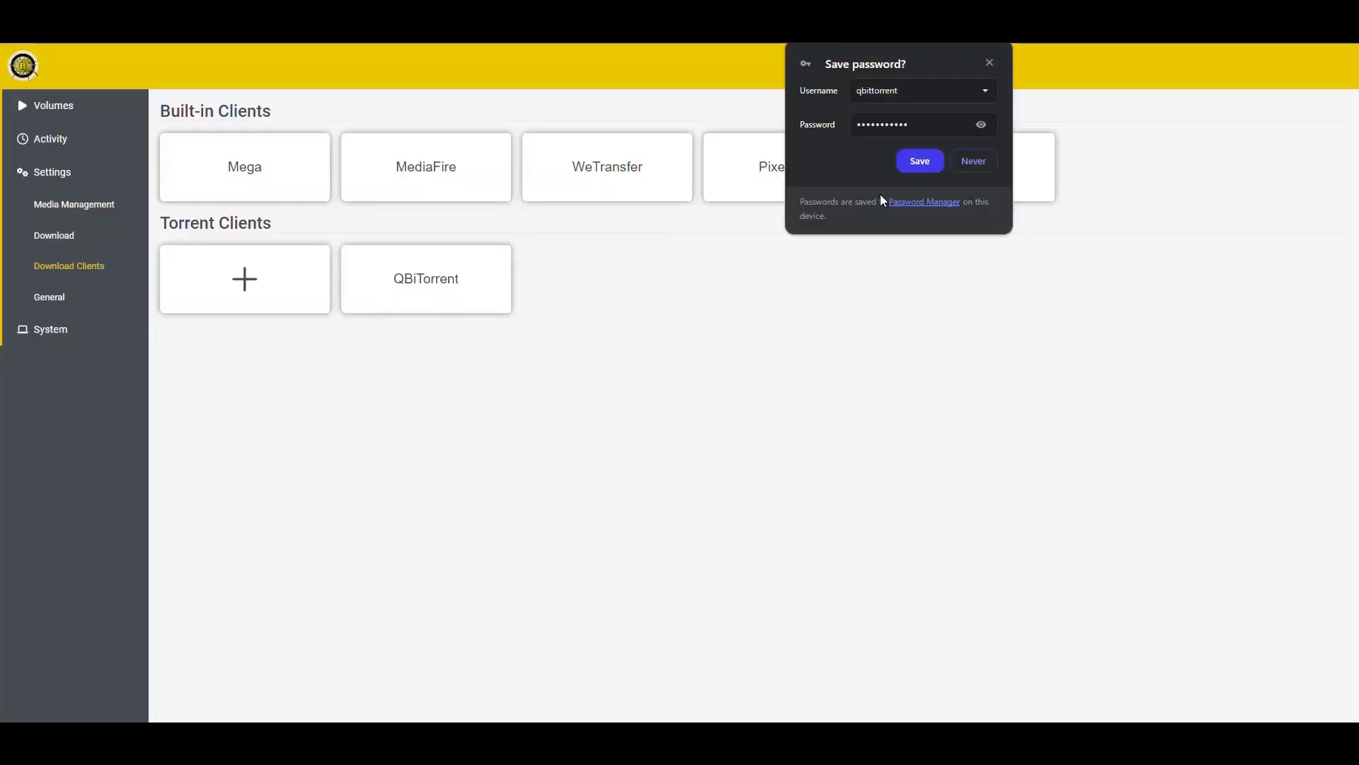
left_click(990, 63)
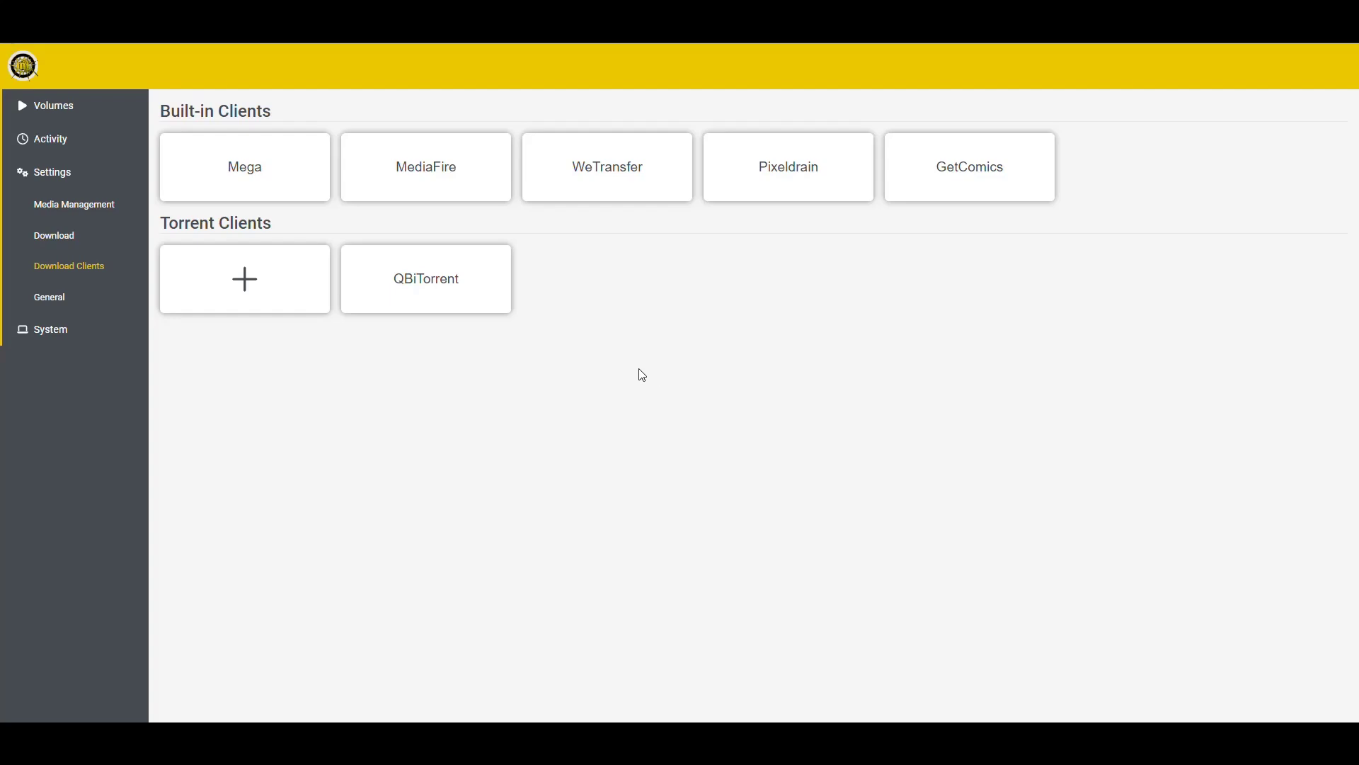
Enter a web UI login password in General settings, check the API key, and save.
left_click(48, 300)
scroll(508, 314, "down", 3)
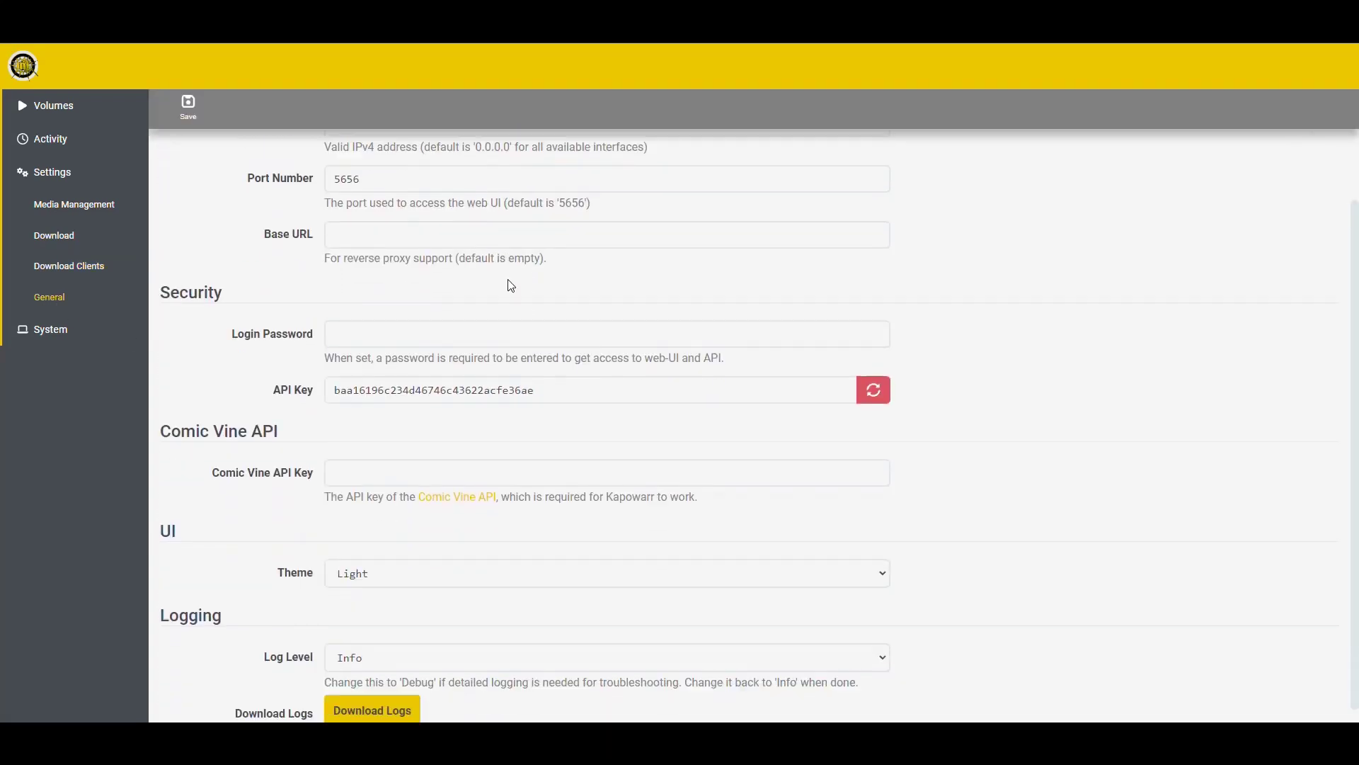
left_click(427, 460)
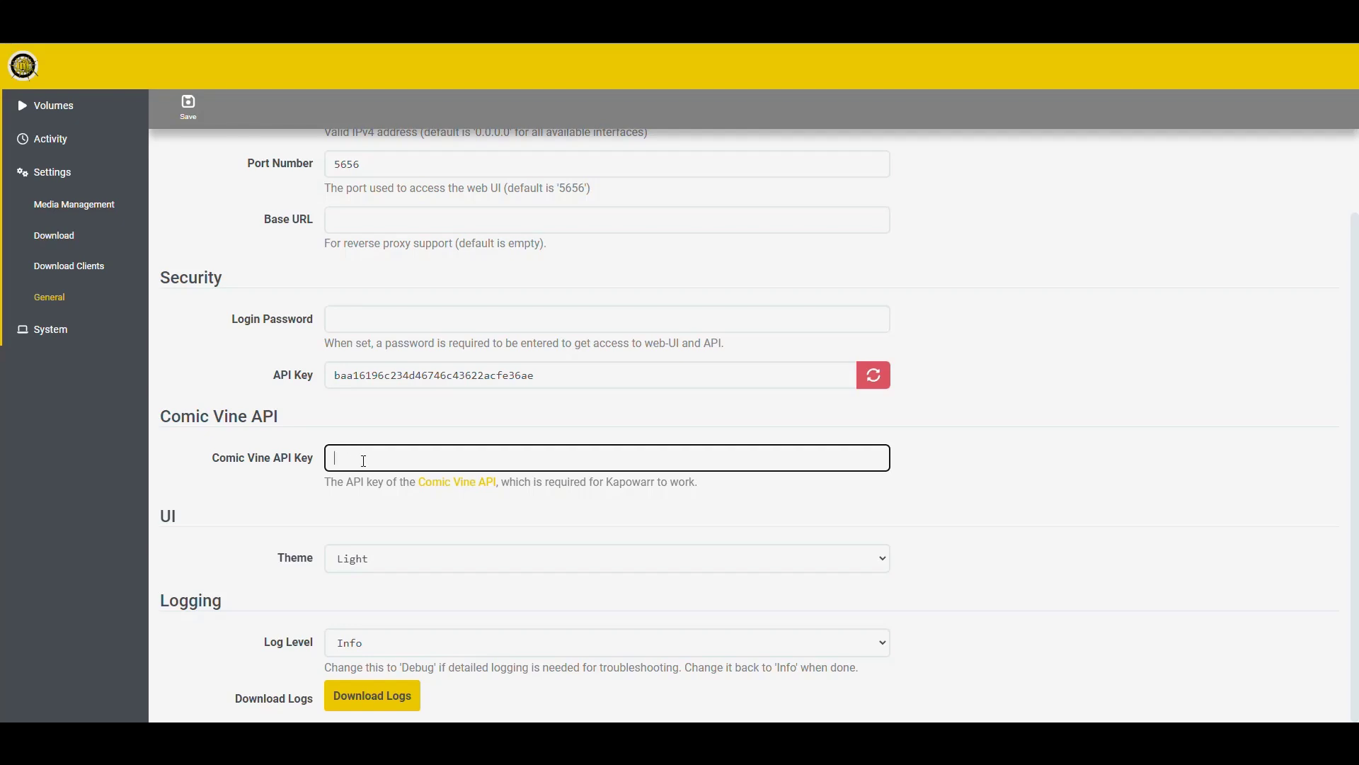
left_click(405, 318)
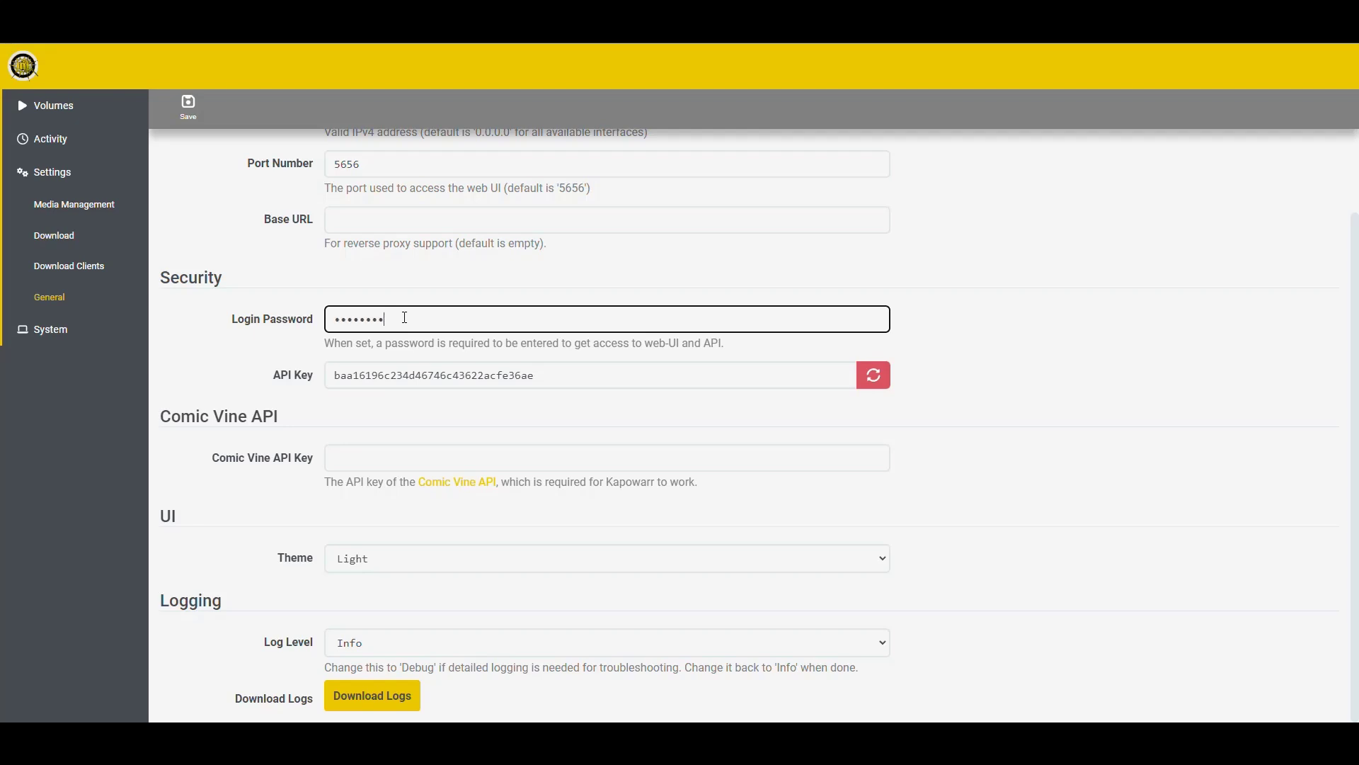
left_click(430, 378)
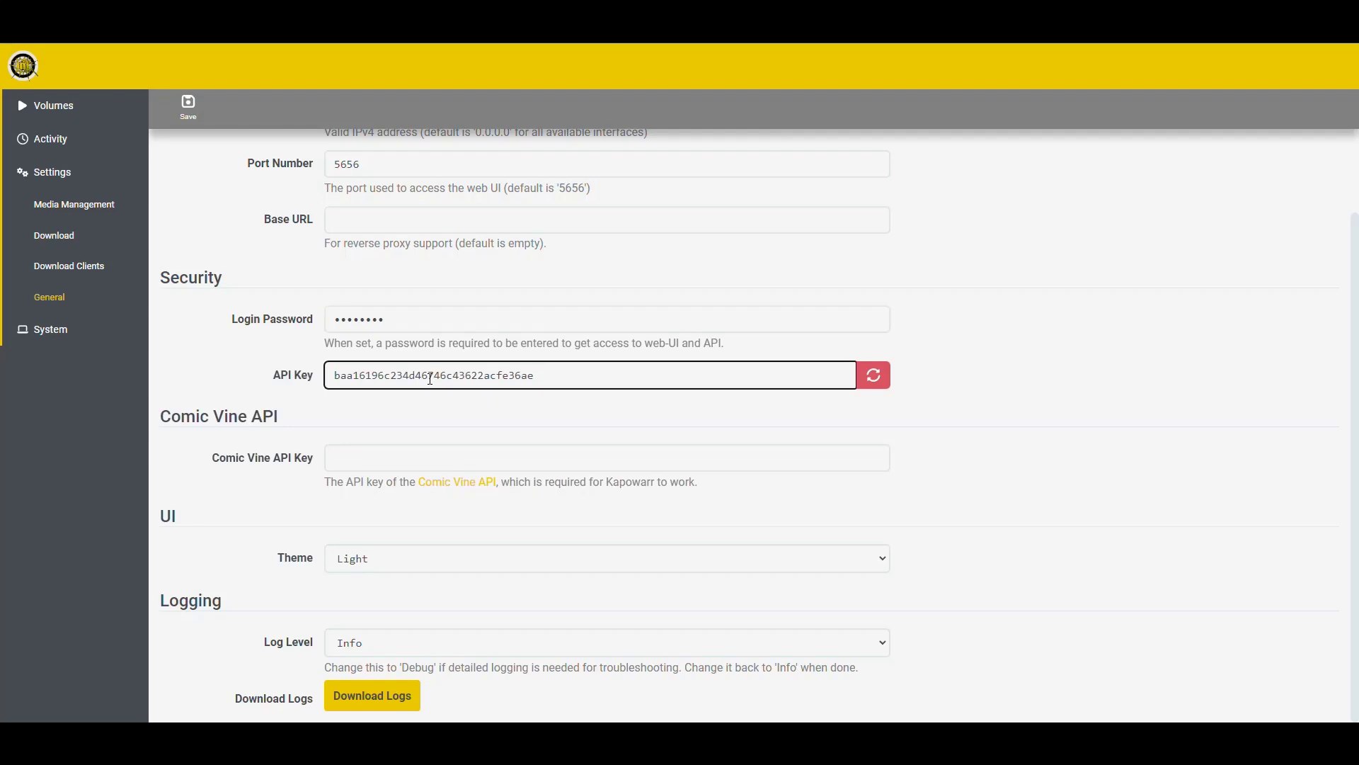
left_click_drag(552, 373, 288, 385)
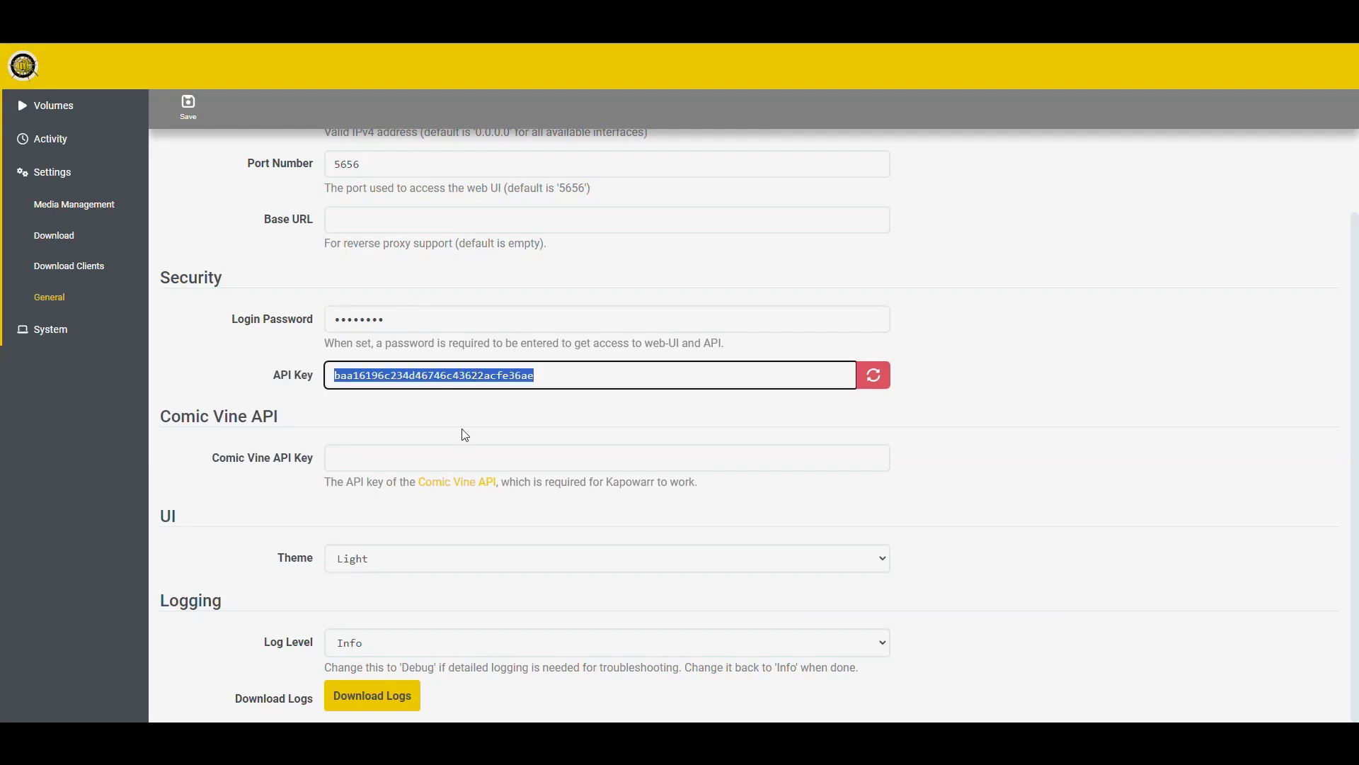
scroll(465, 435, "up", 2)
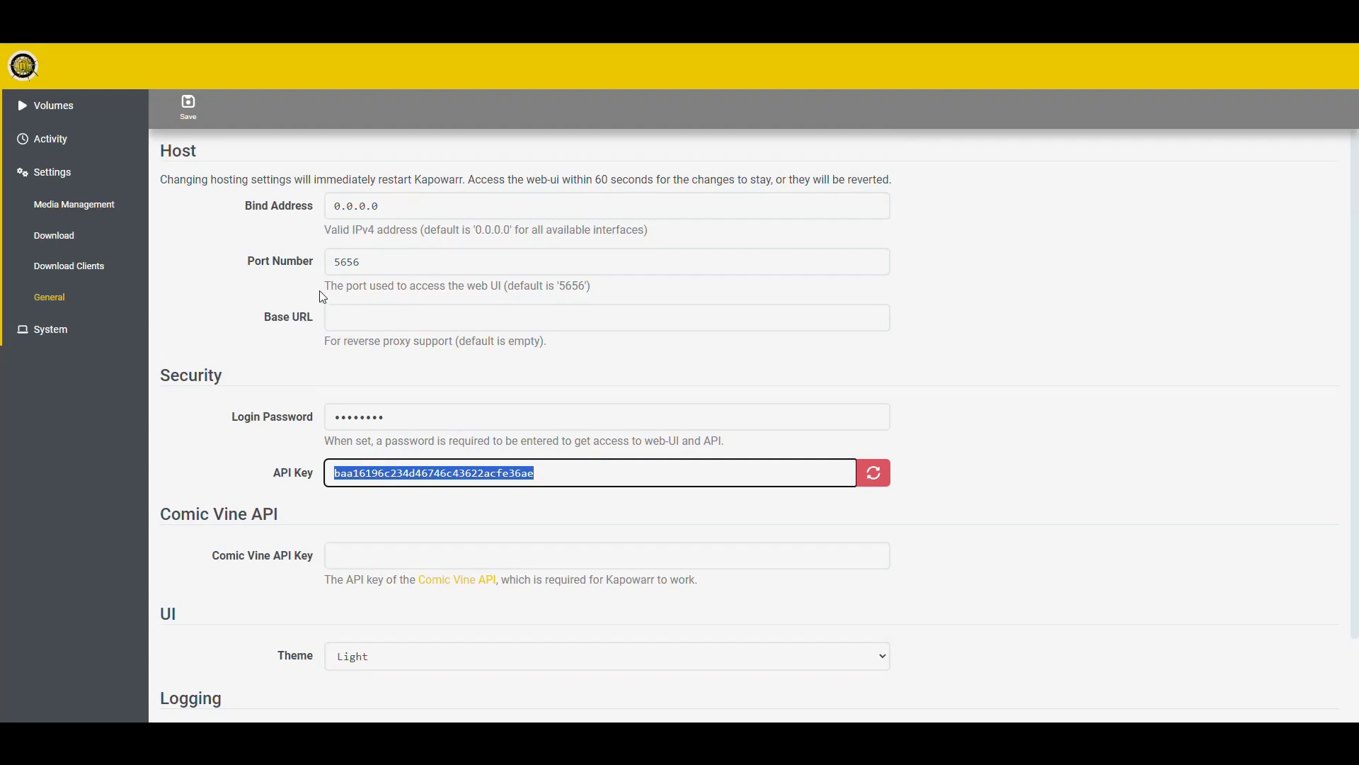
scroll(315, 291, "down", 2)
scroll(316, 291, "up", 2)
left_click(188, 104)
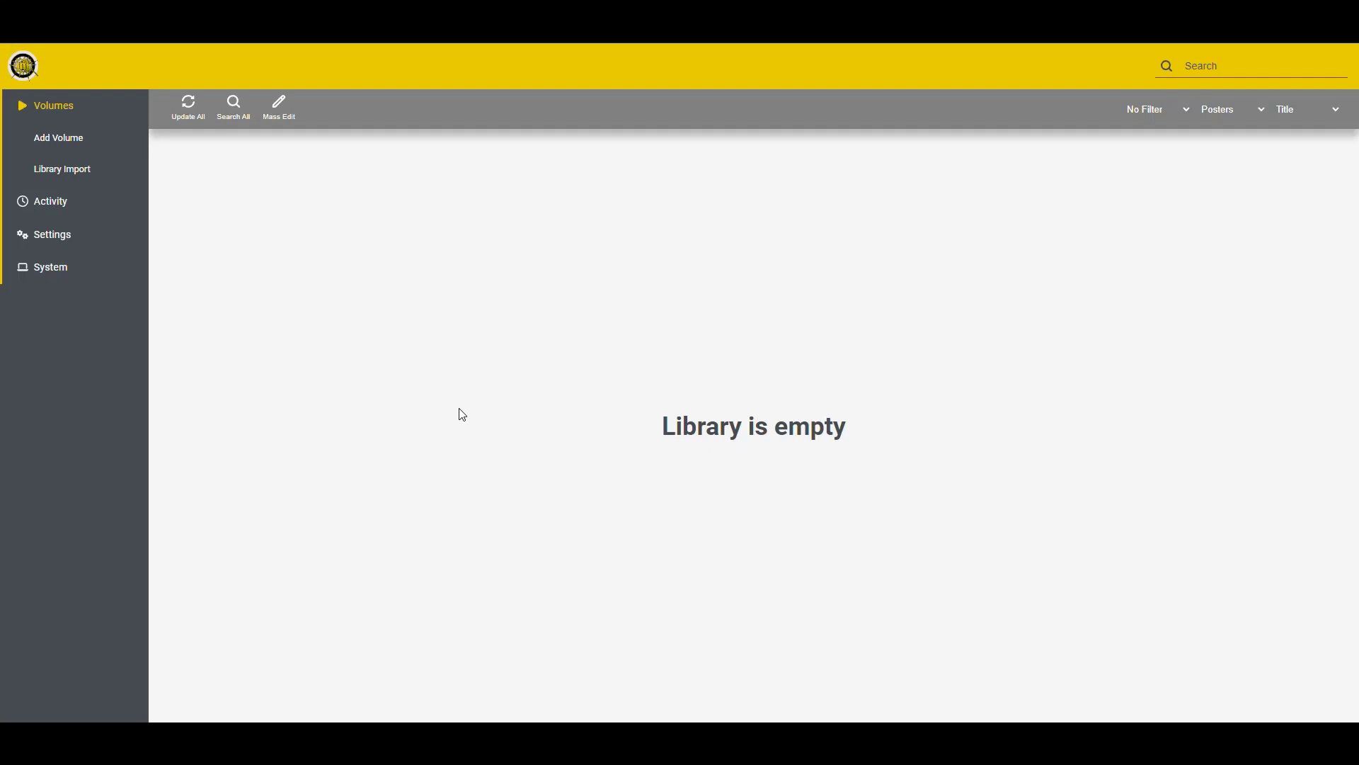
Run a Library Import scan of all root folders, which finds nothing, then return to the library.
left_click(56, 144)
left_click(70, 170)
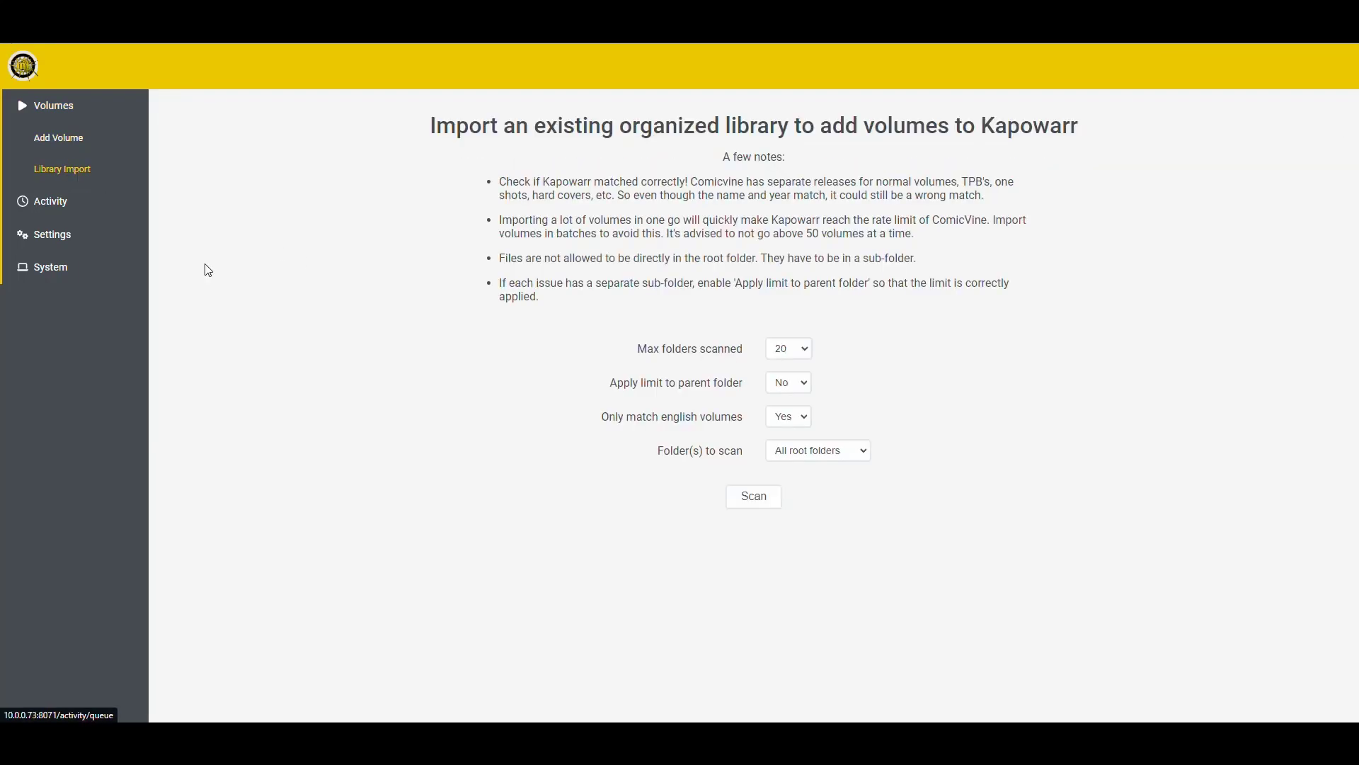
left_click(755, 504)
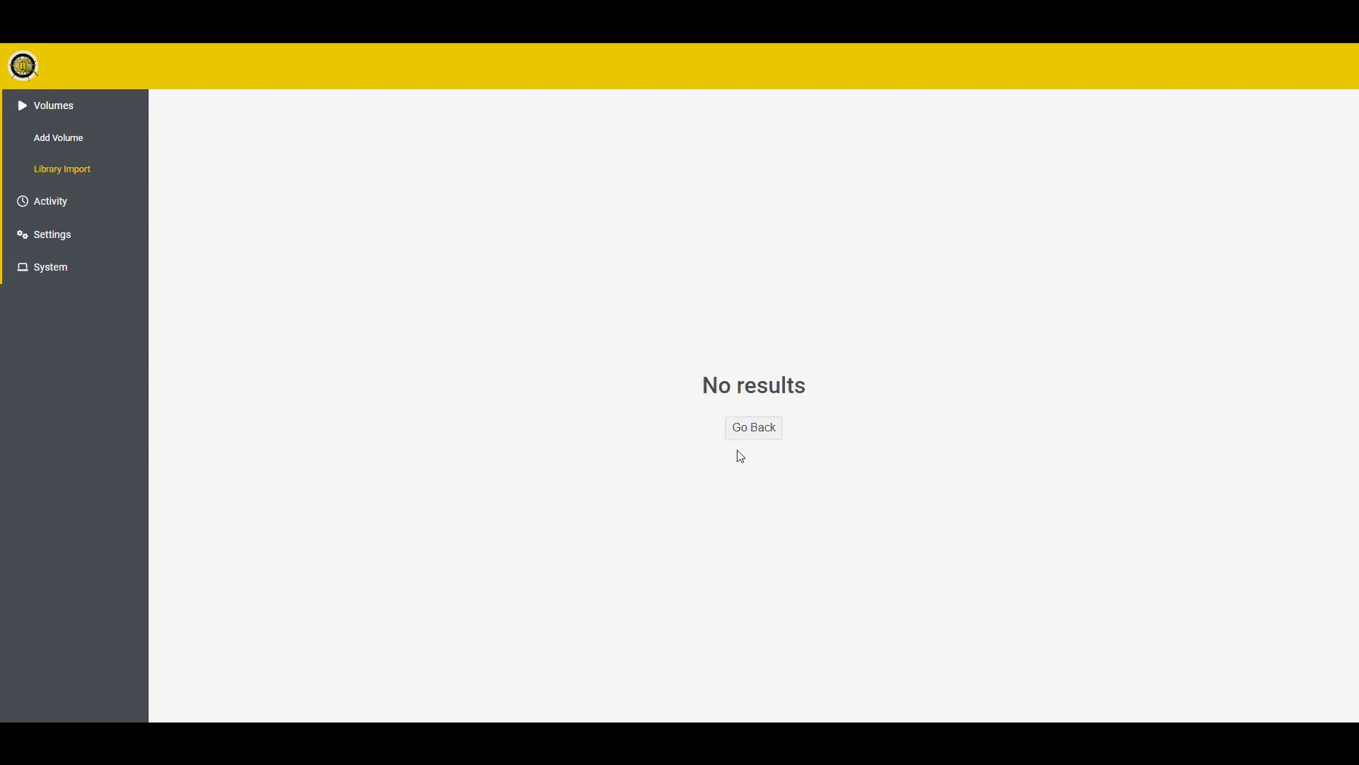
left_click(758, 429)
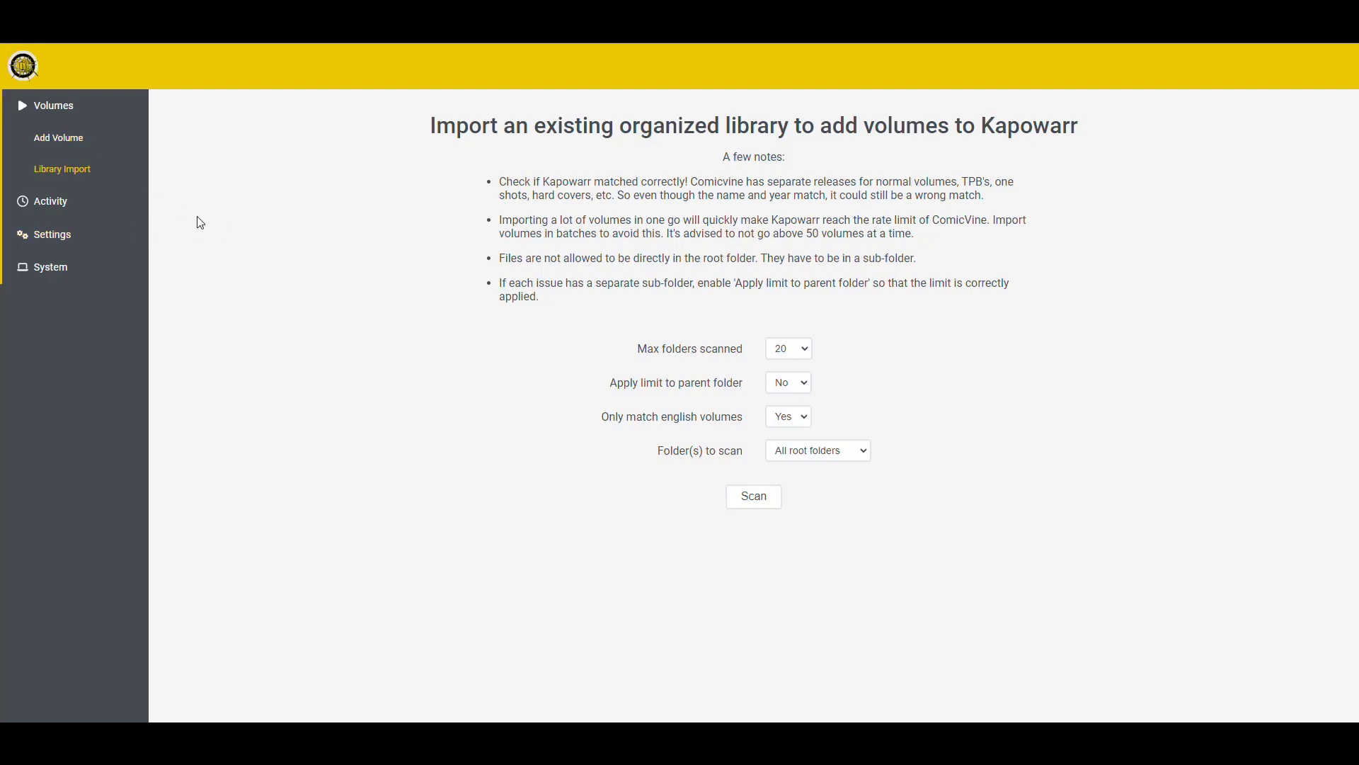
left_click(58, 106)
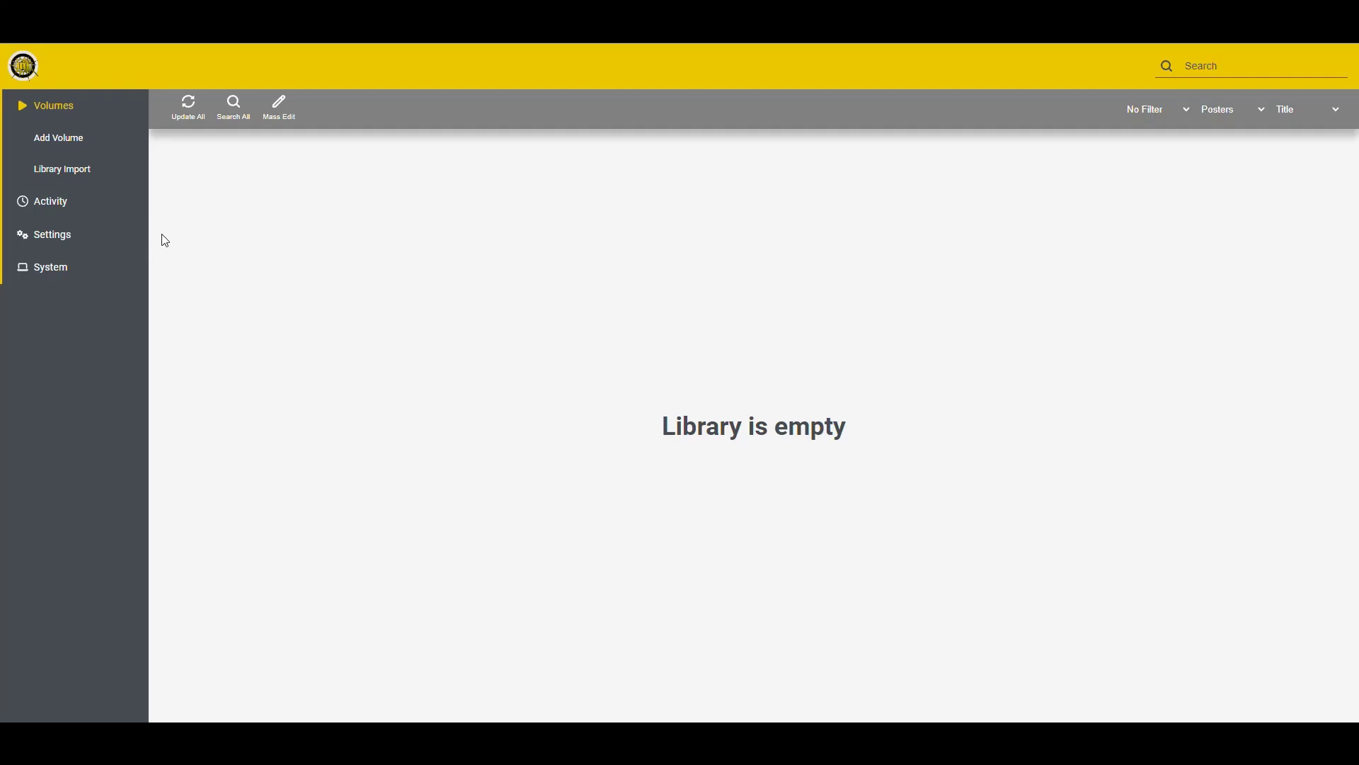
Search Add Volume for 'the walking dead'.
left_click(51, 140)
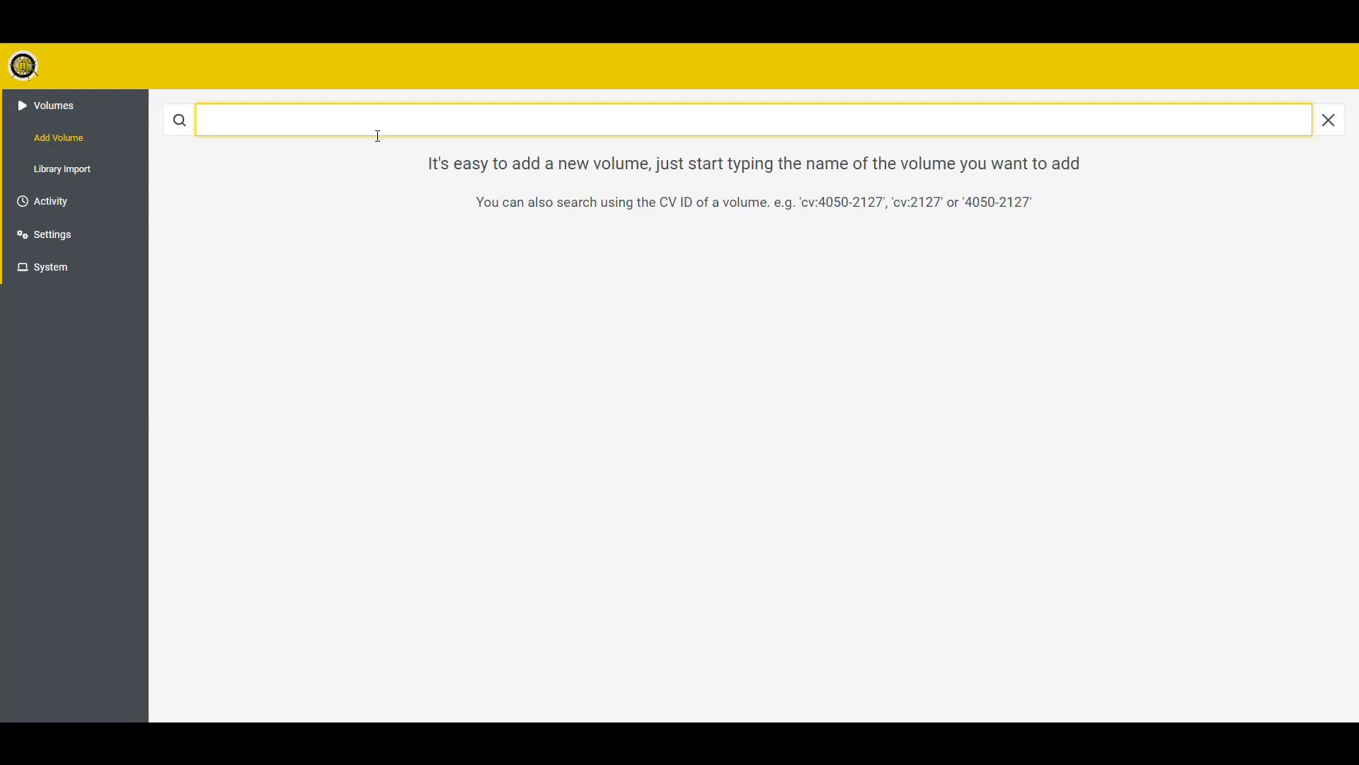
type("the walking dead")
key("Return")
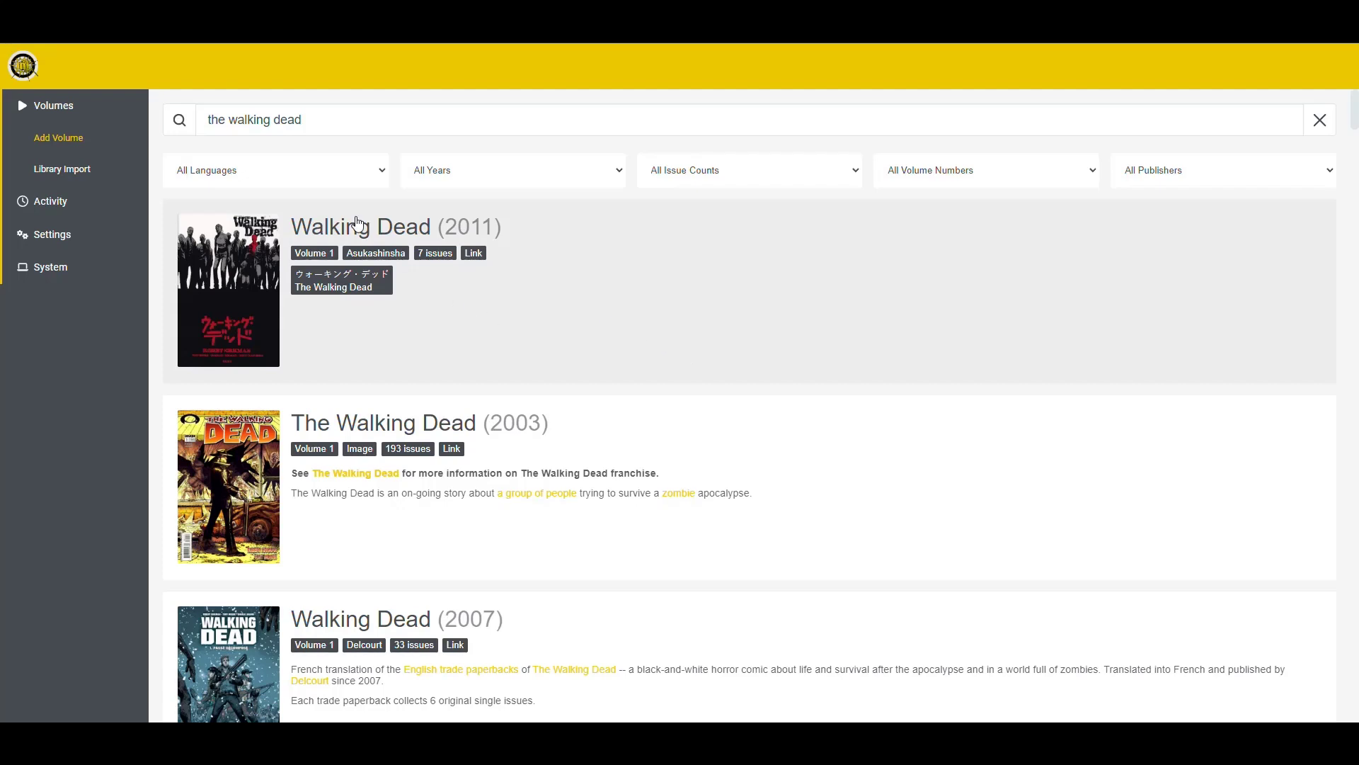
Briefly limit results to English, check the year and issue filters, then restore all languages.
left_click(349, 173)
left_click(279, 221)
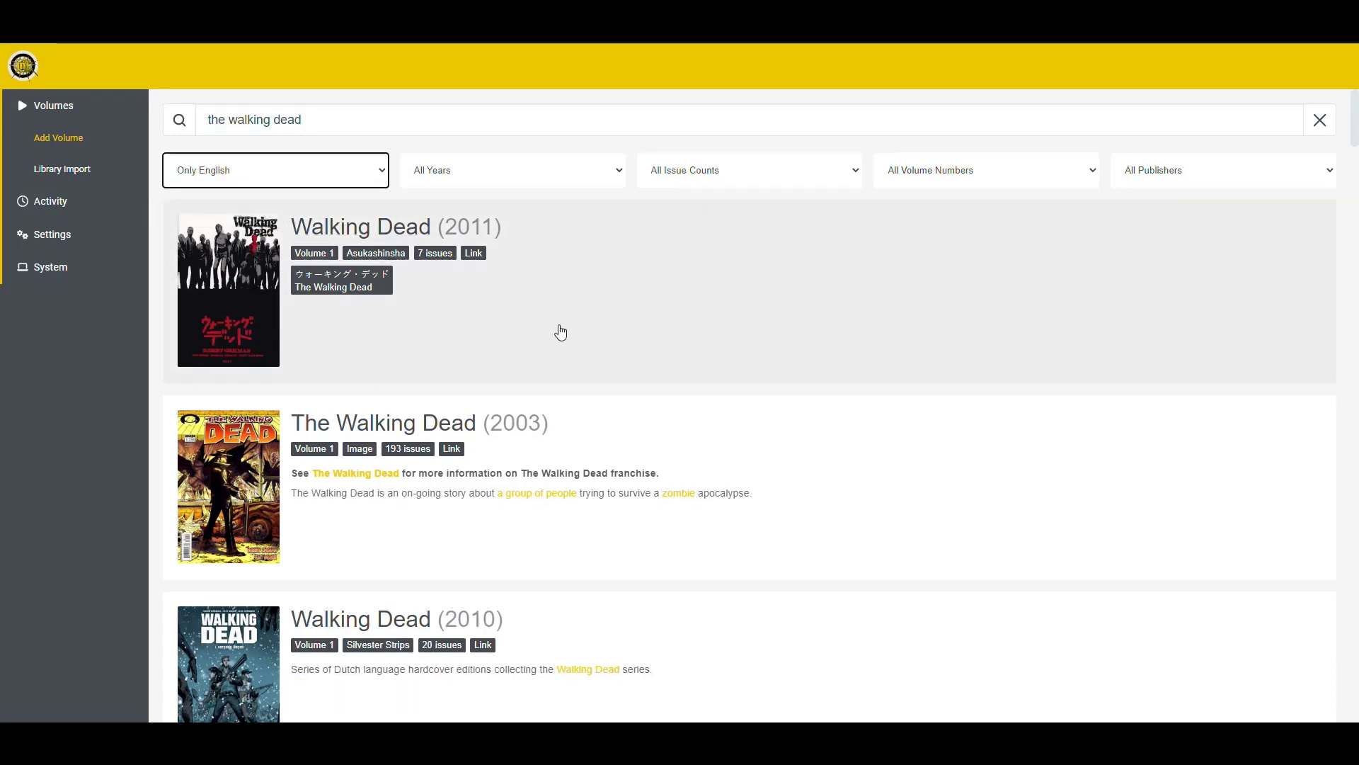
left_click(609, 175)
left_click(609, 176)
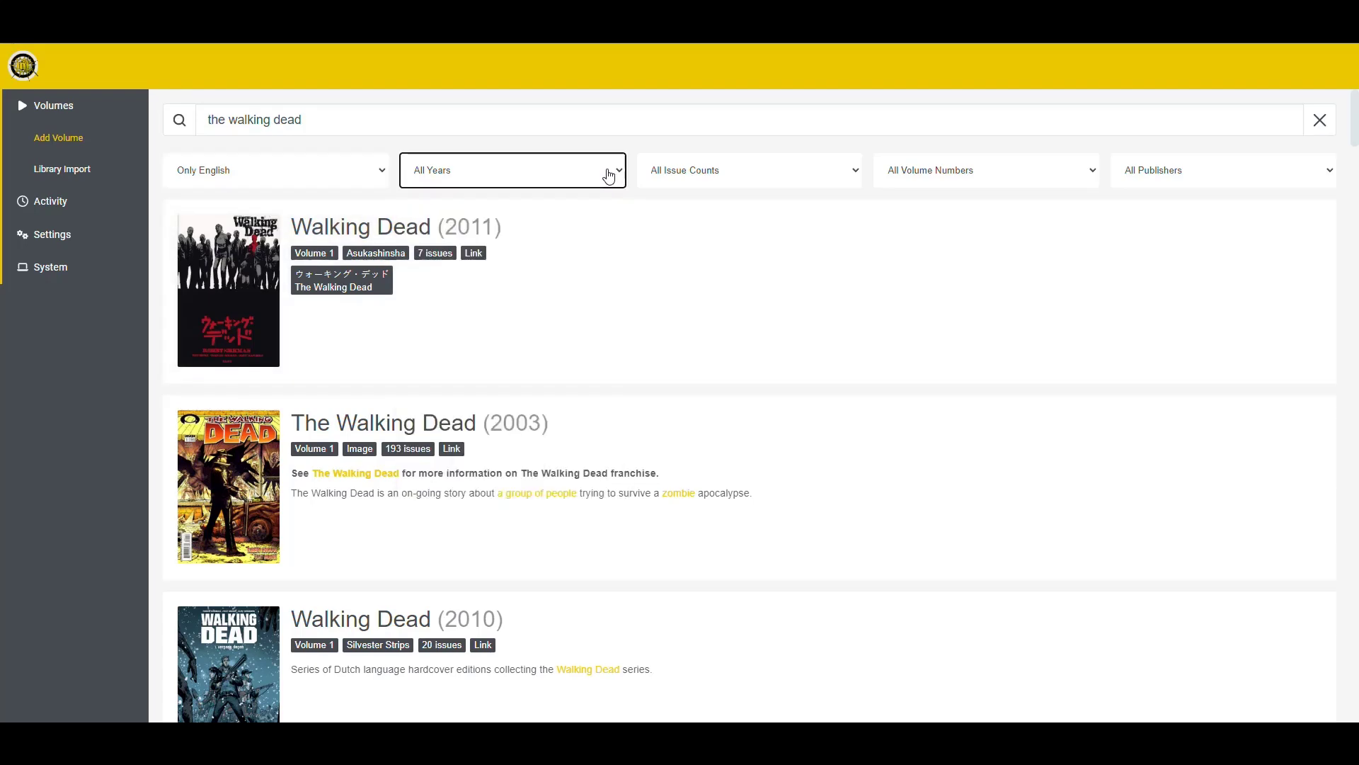
left_click(801, 178)
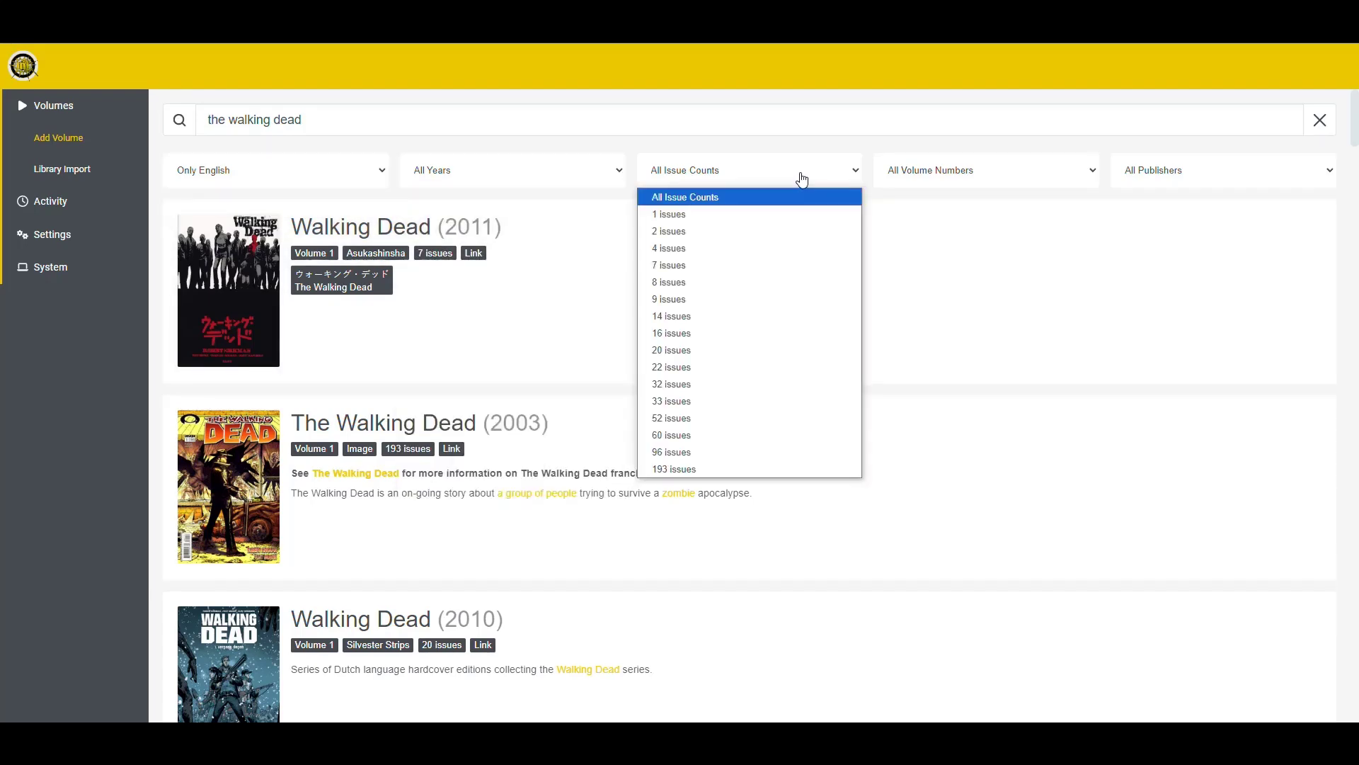
left_click(801, 178)
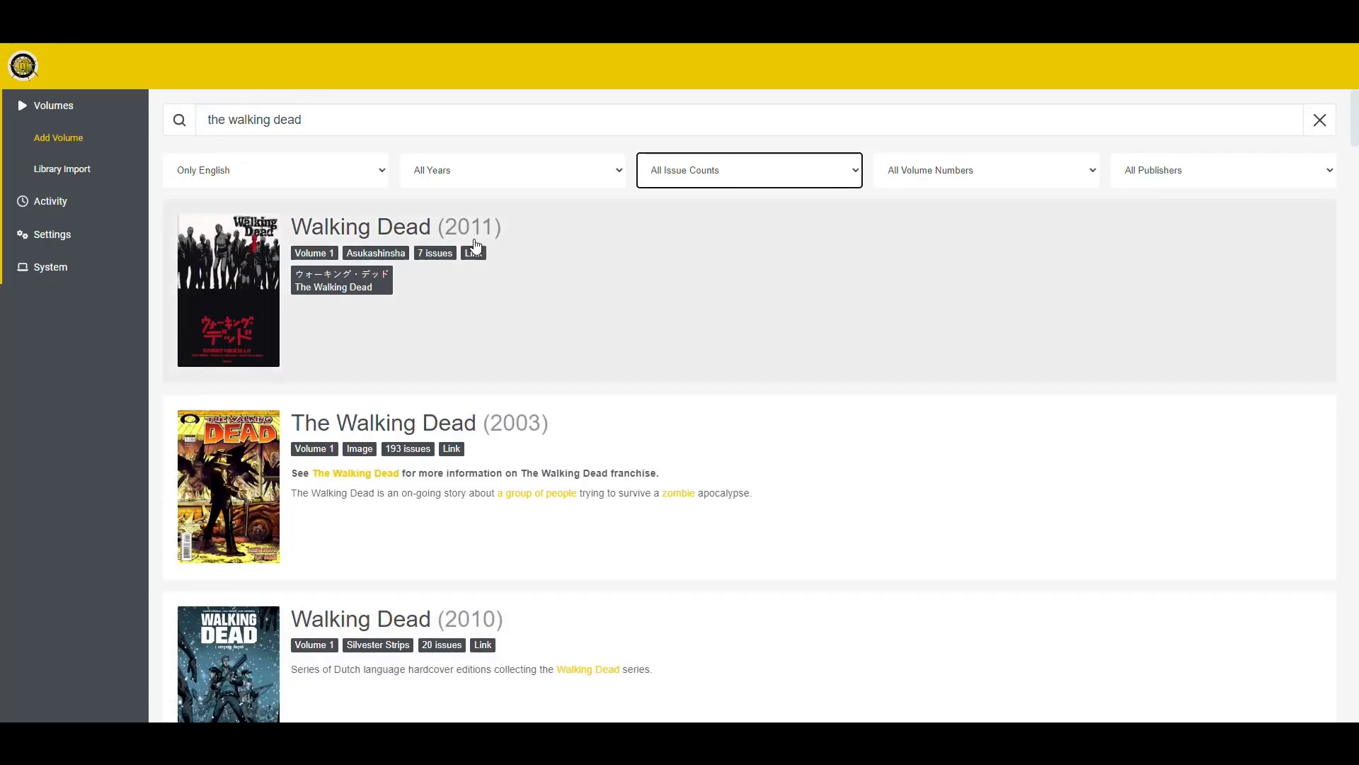
left_click(351, 180)
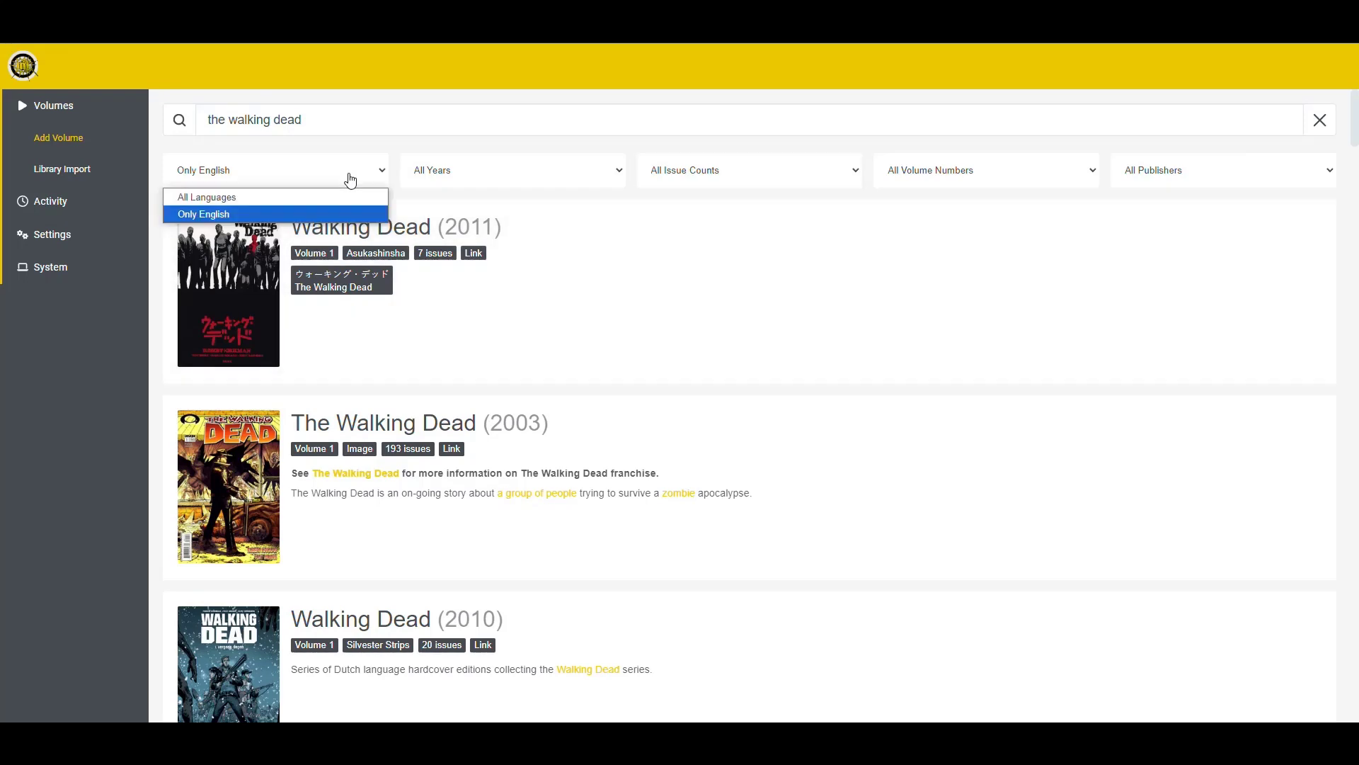
left_click(293, 198)
Filter the search results to volumes with 193 issues.
left_click(728, 179)
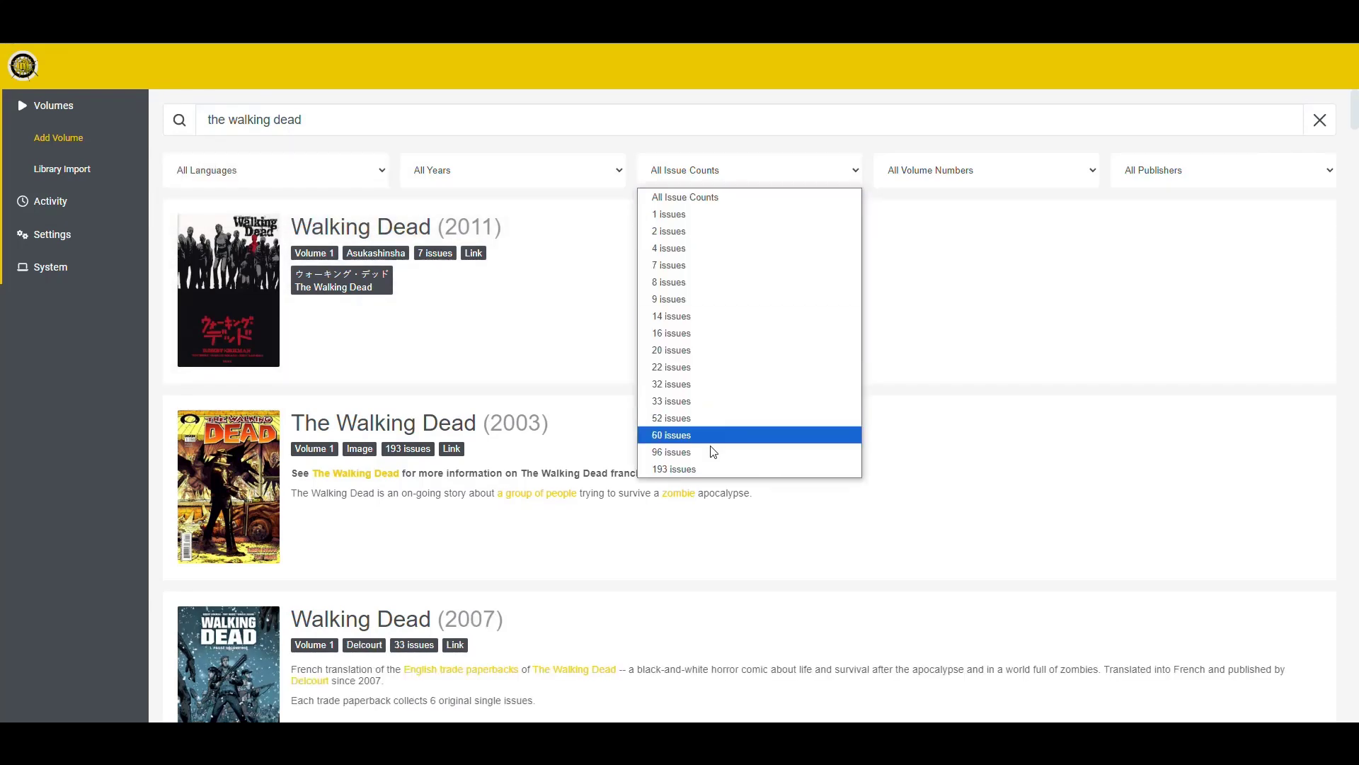
left_click(707, 469)
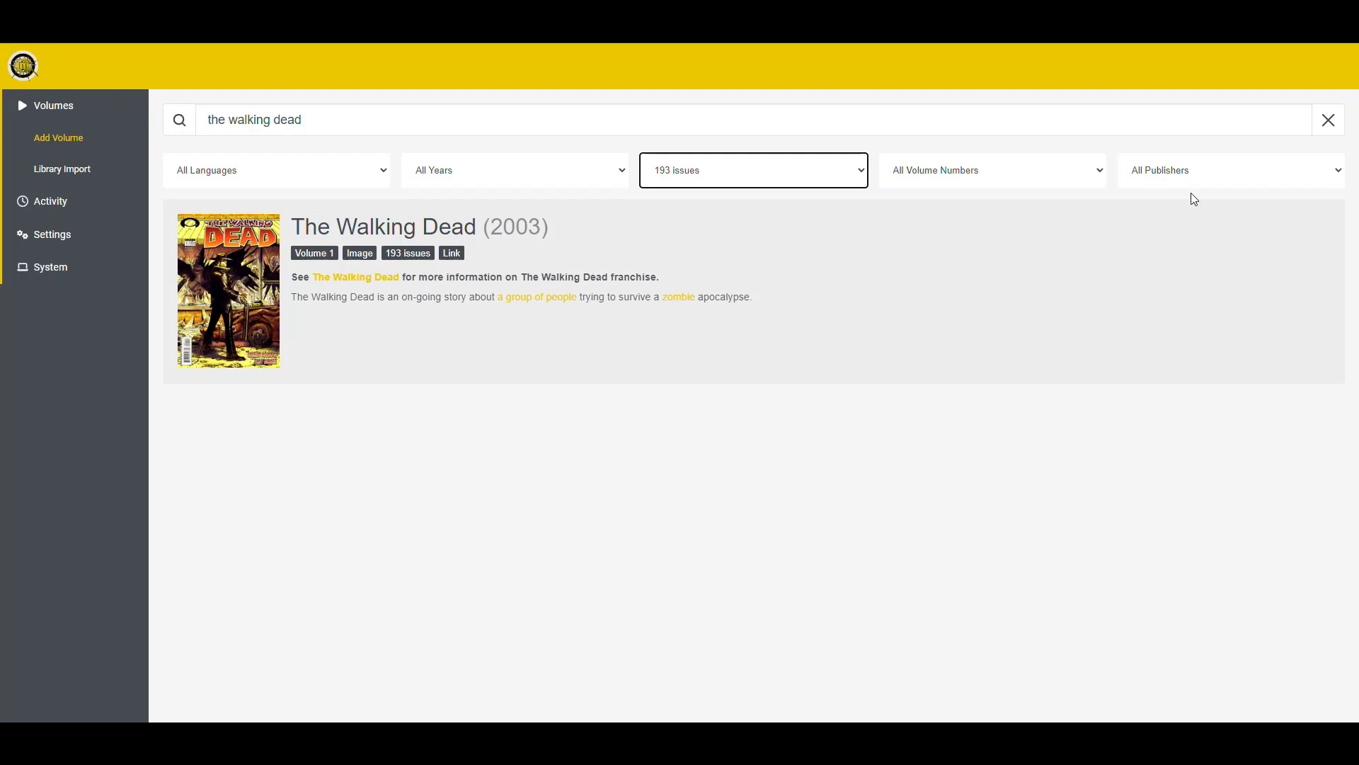
left_click(1215, 180)
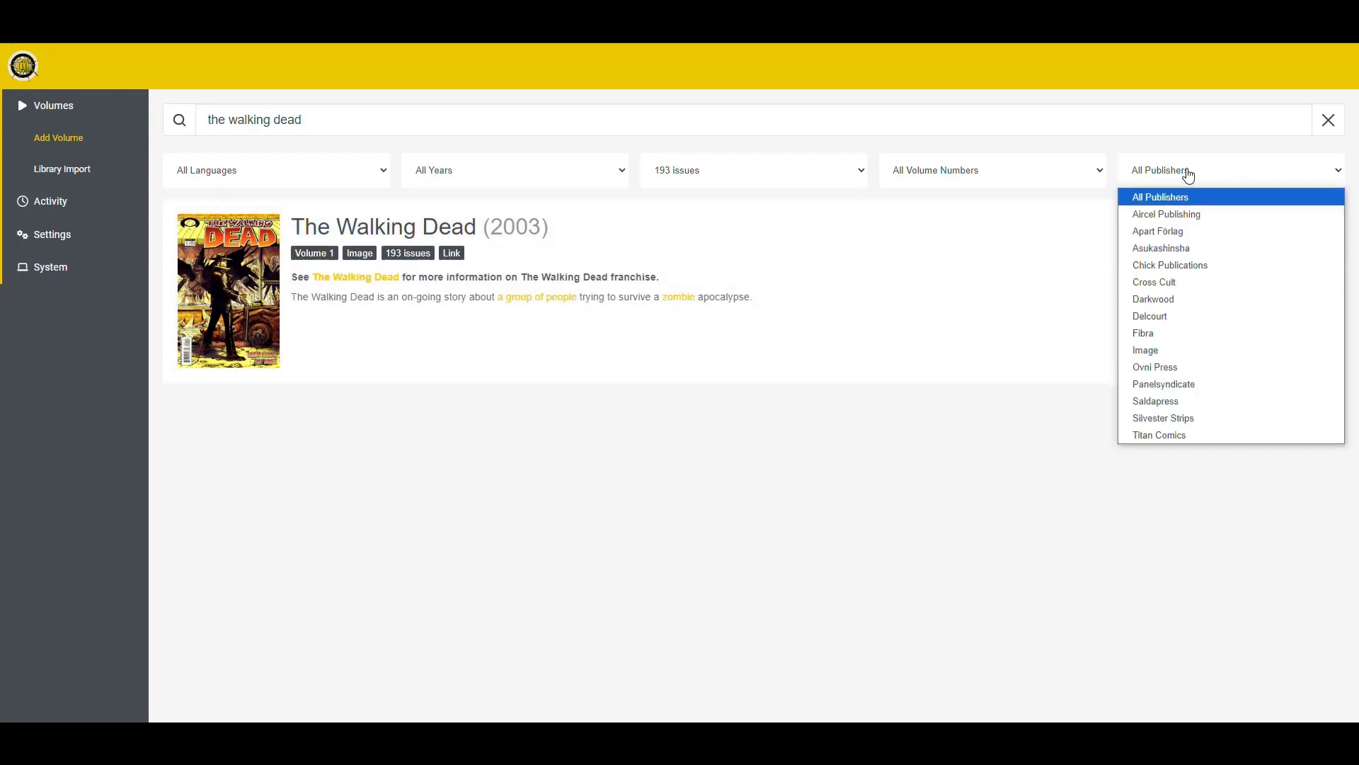
left_click(1187, 172)
left_click(1007, 174)
Select The Walking Dead (2003) and enable 'Start search for missing volume'.
left_click(1006, 174)
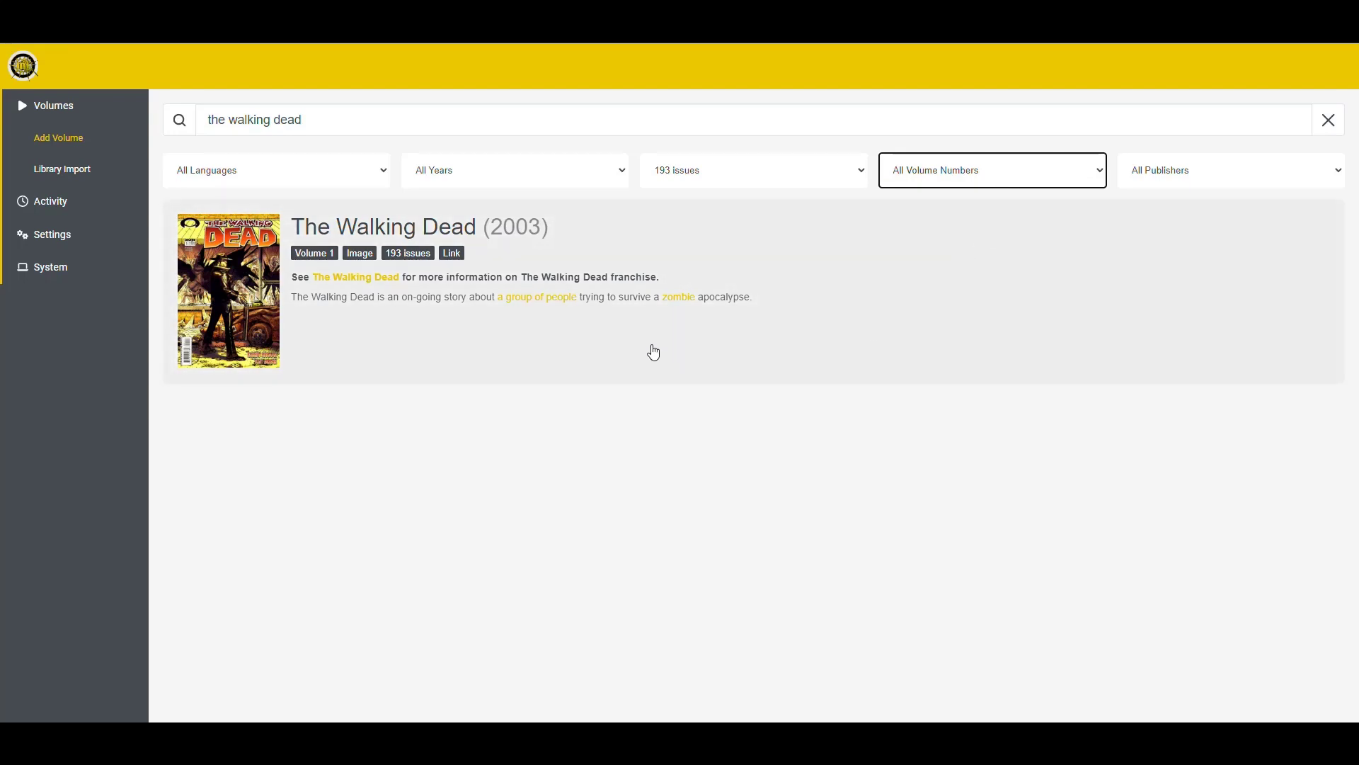
left_click(348, 340)
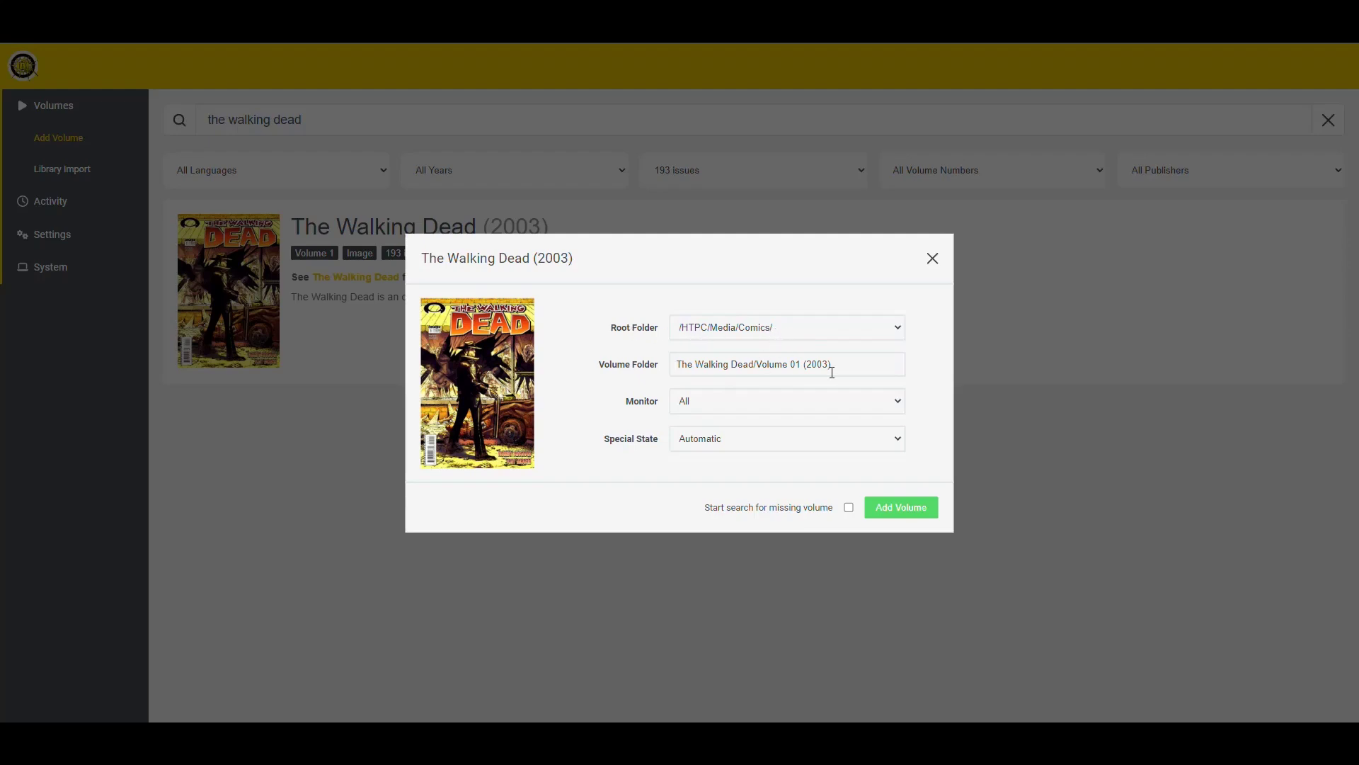
left_click(848, 508)
Keep Monitor All, add the volume, and return to the Volumes library.
left_click(683, 445)
left_click(597, 502)
left_click(701, 444)
left_click(587, 504)
left_click(673, 445)
left_click(603, 500)
left_click(706, 405)
left_click(595, 504)
left_click(906, 508)
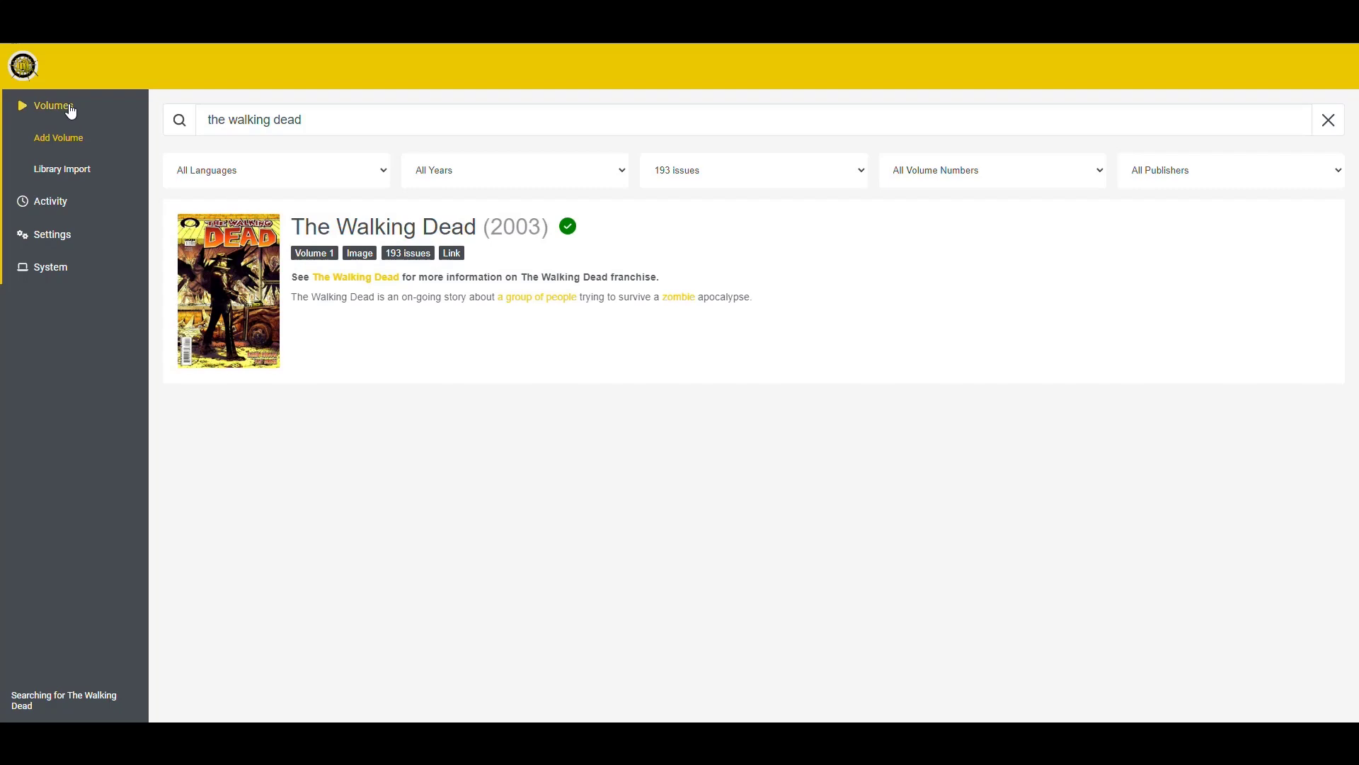
left_click(233, 308)
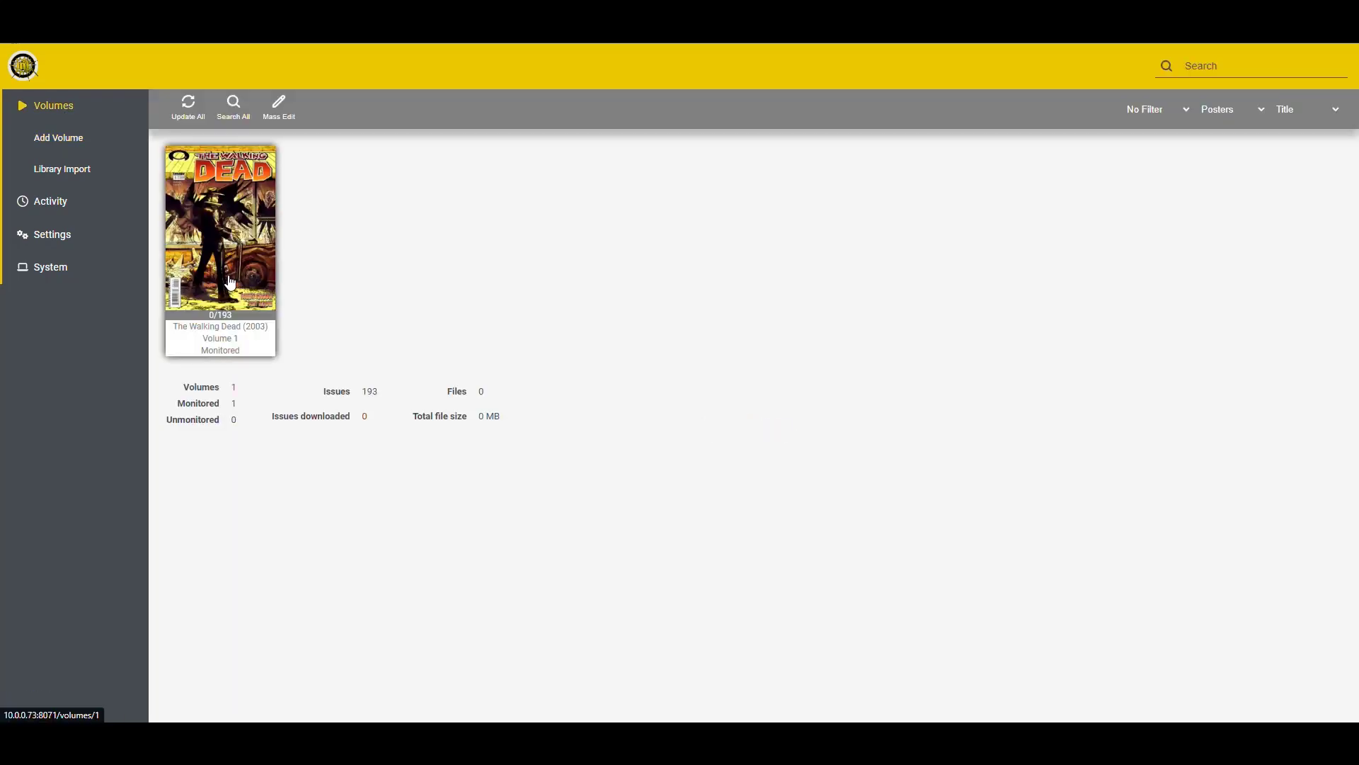
Open The Walking Dead (2003) volume page and look over its issue list.
left_click(241, 225)
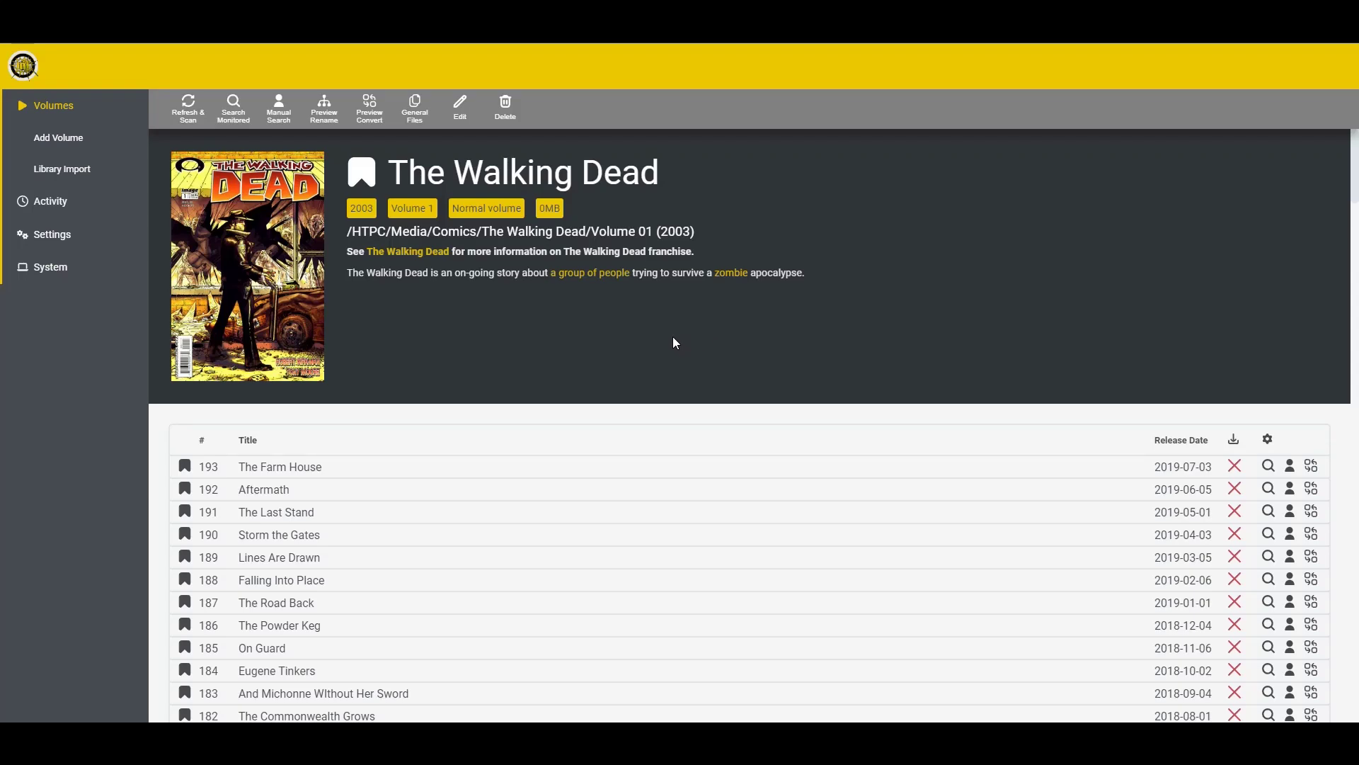
scroll(736, 358, "down", 8)
scroll(743, 349, "up", 8)
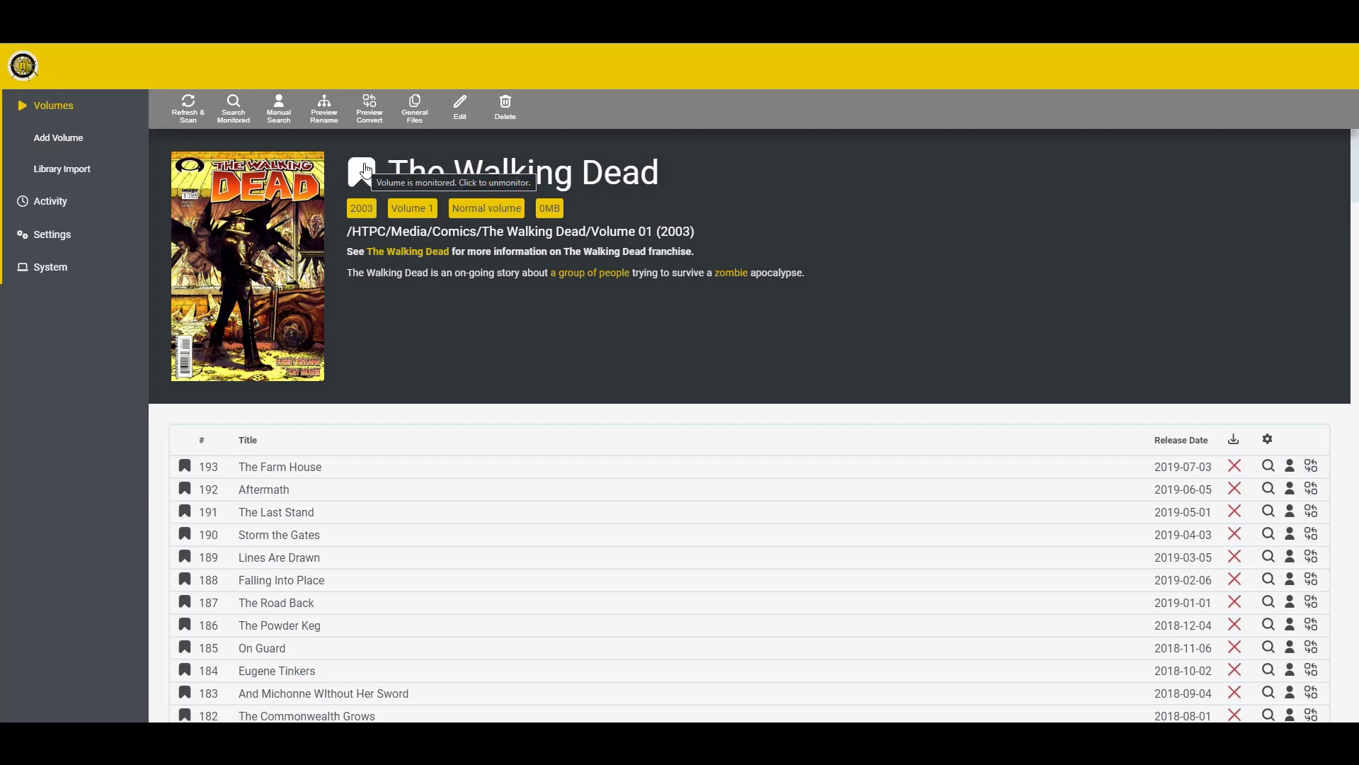
scroll(534, 368, "down", 4)
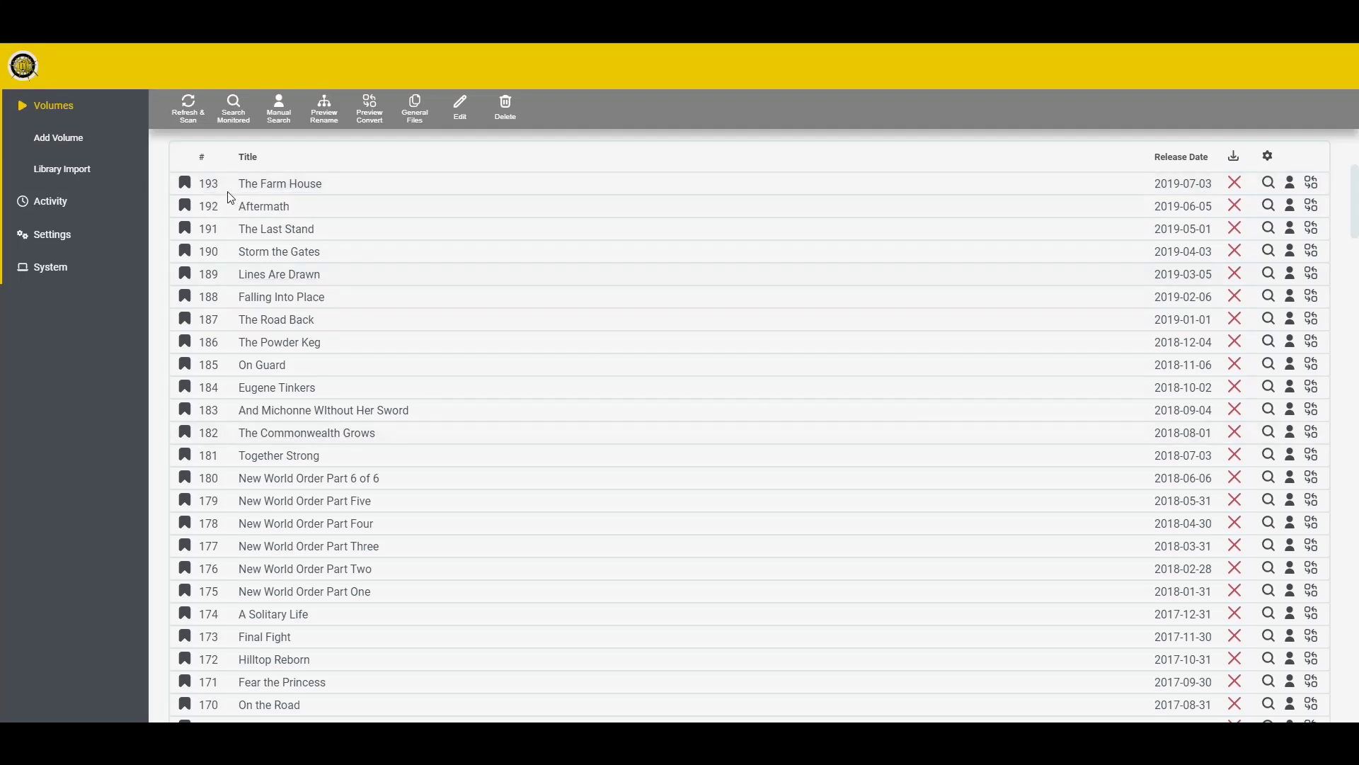
scroll(729, 389, "up", 4)
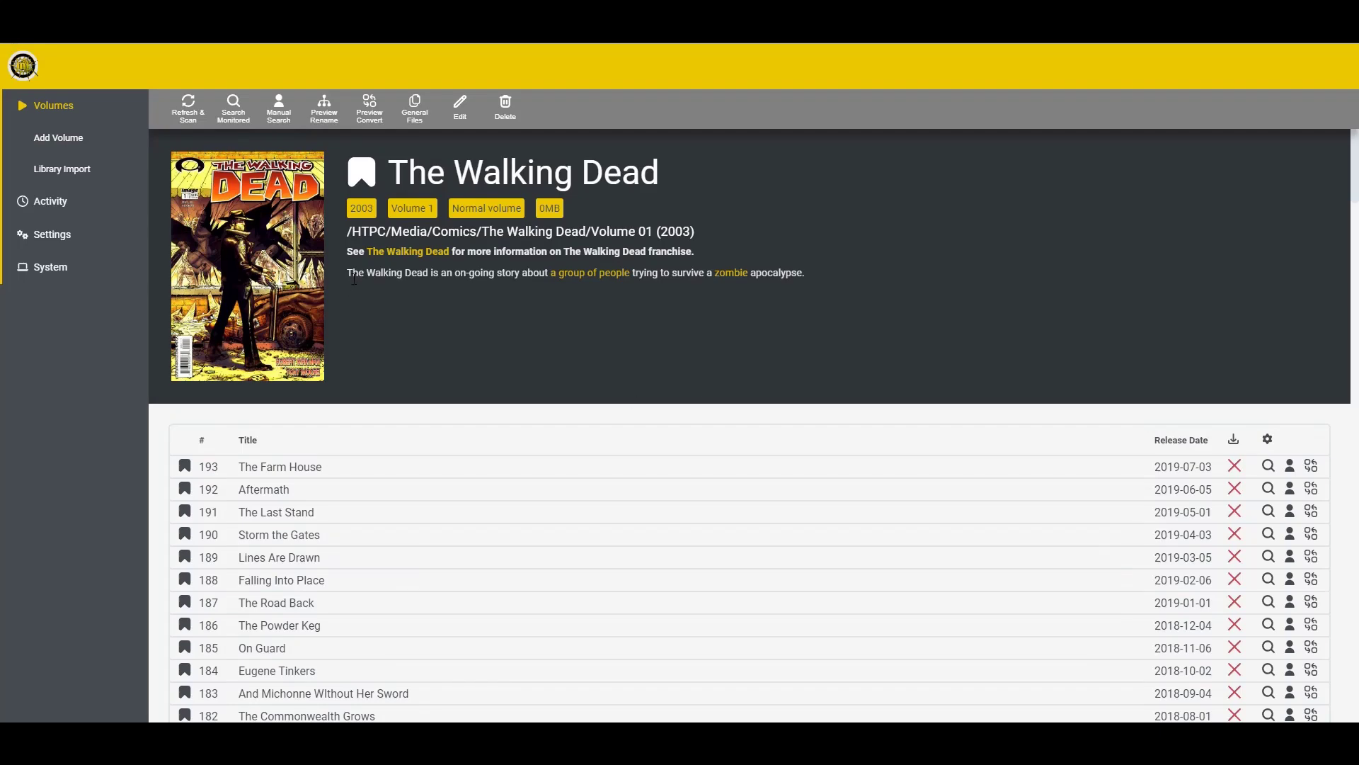
Browse the manual release search results for the whole volume.
left_click(277, 113)
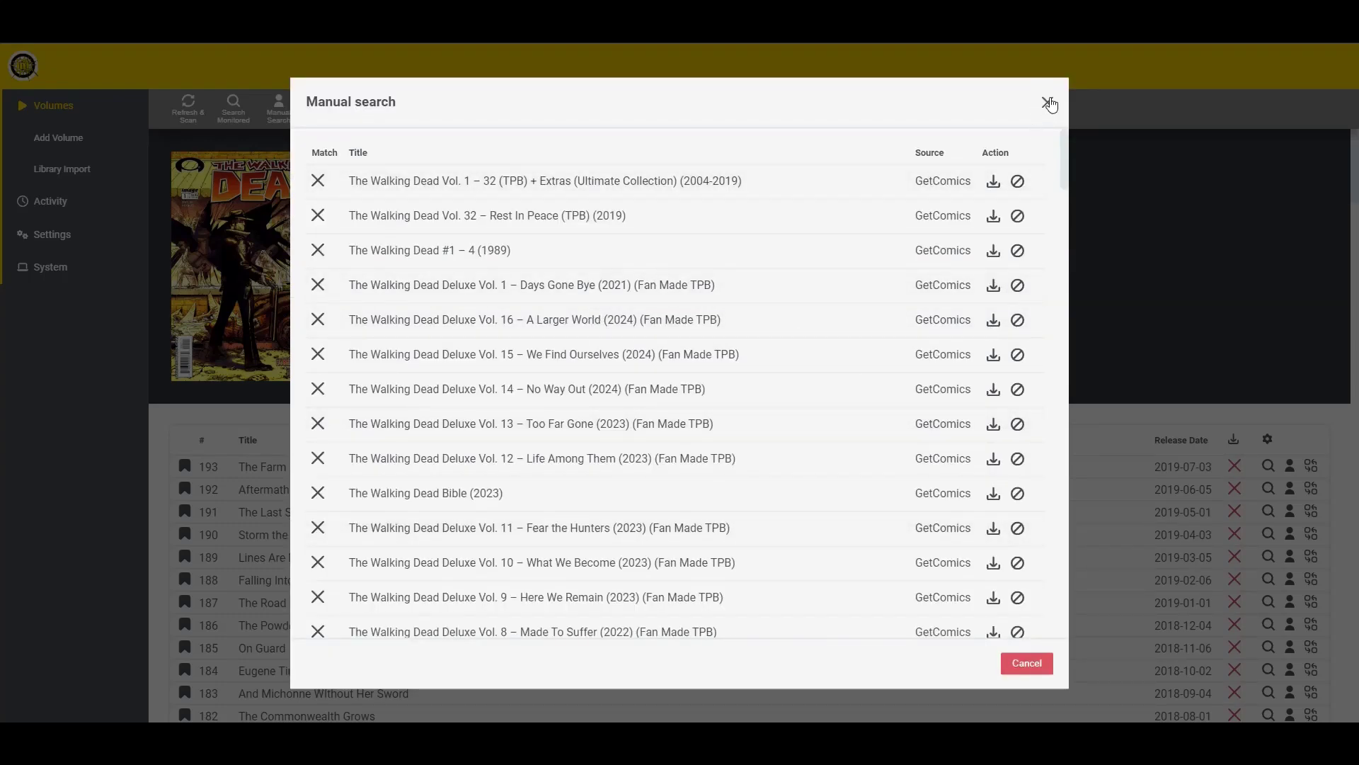
scroll(945, 279, "down", 8)
left_click_drag(1063, 233, 1056, 623)
left_click_drag(1055, 543, 937, 197)
key("Escape")
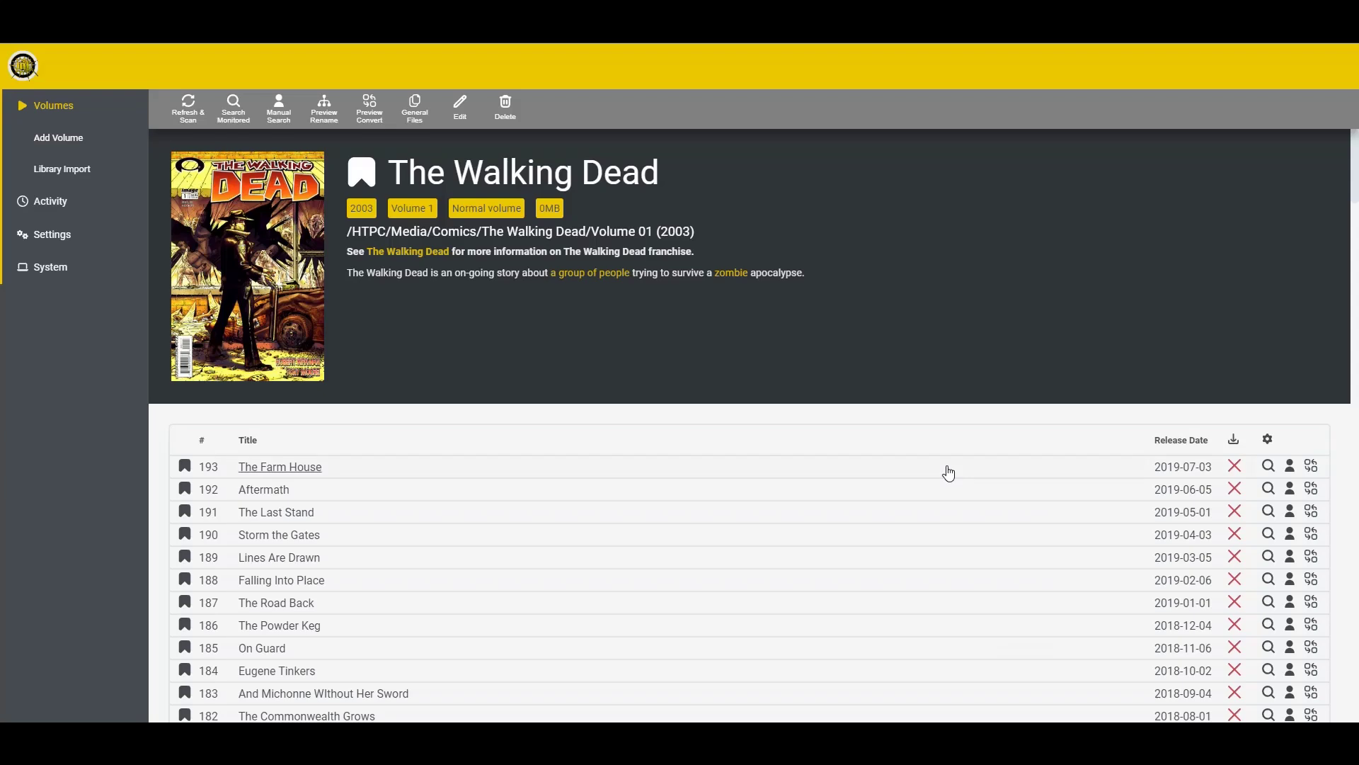
Check the available releases for issue 1.
key("End")
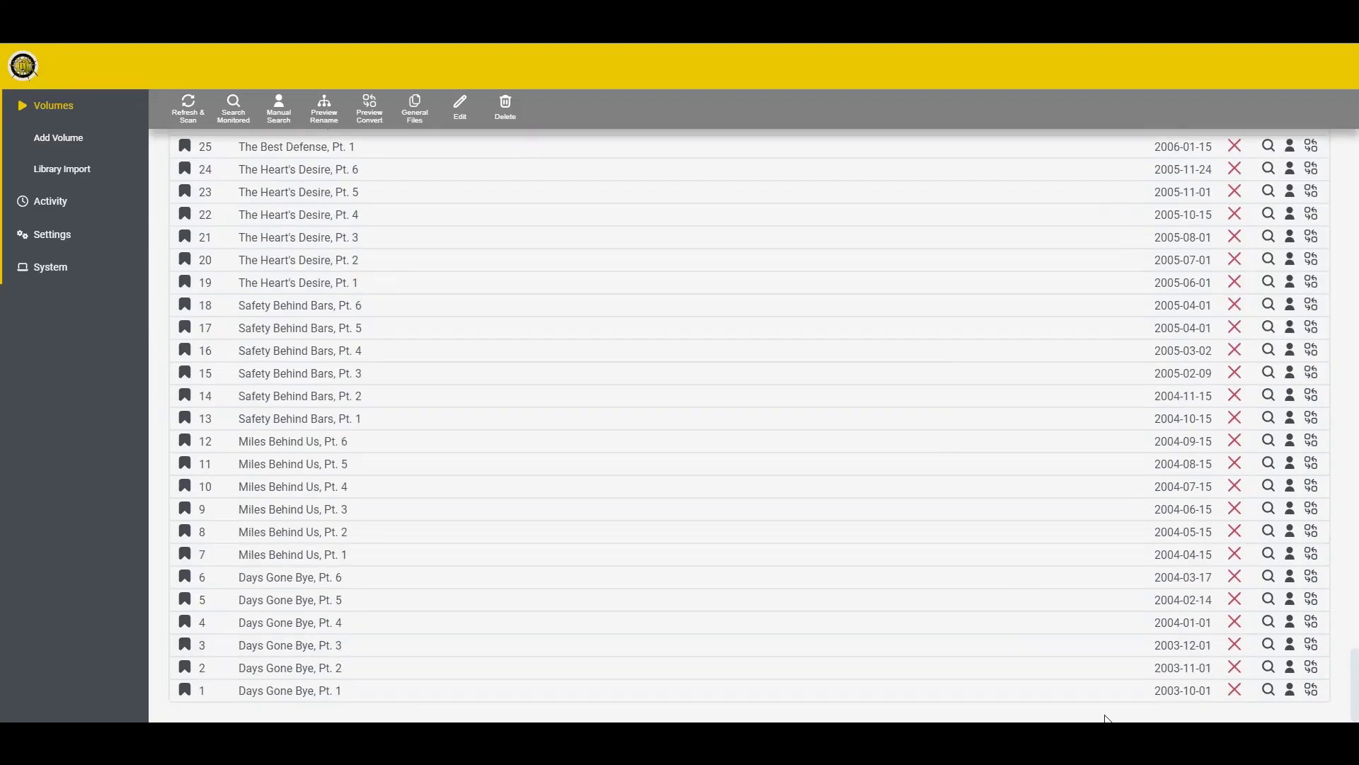
left_click(1290, 690)
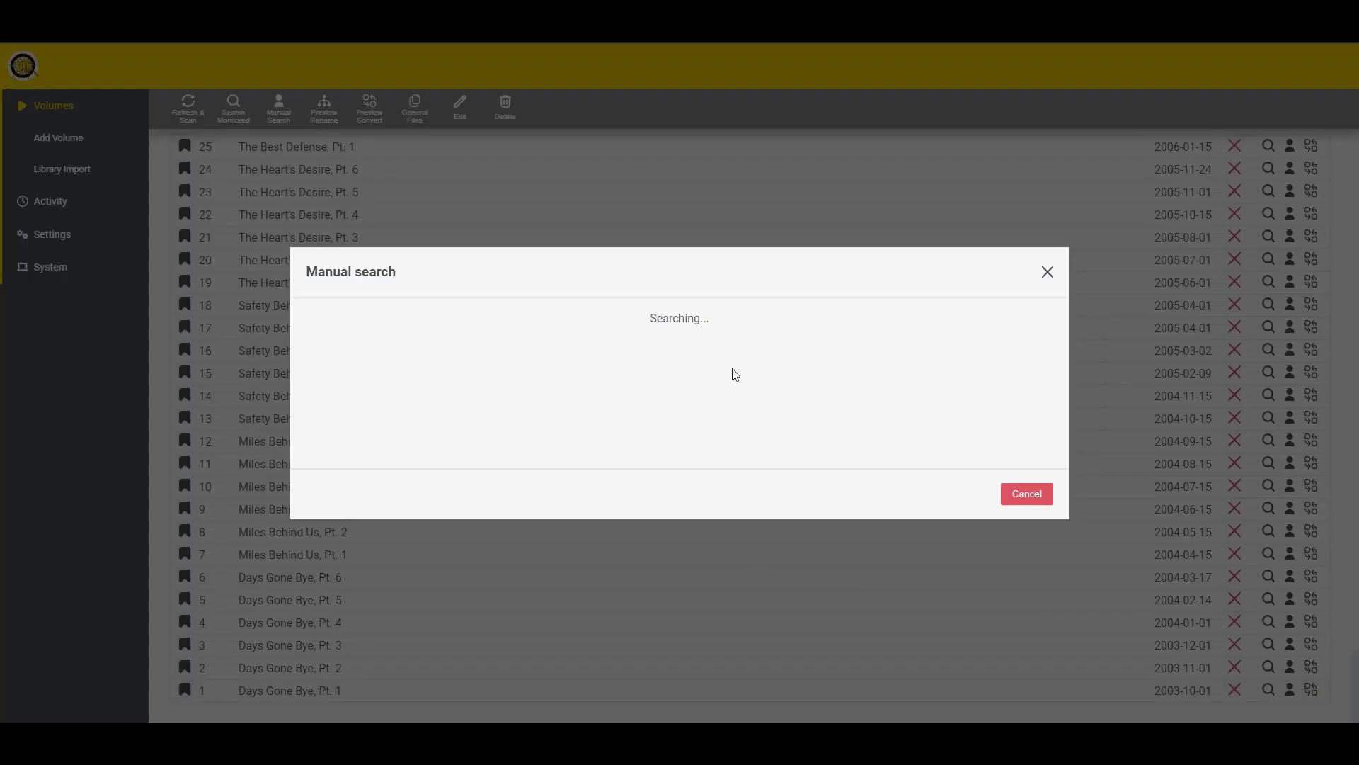
scroll(753, 417, "down", 10)
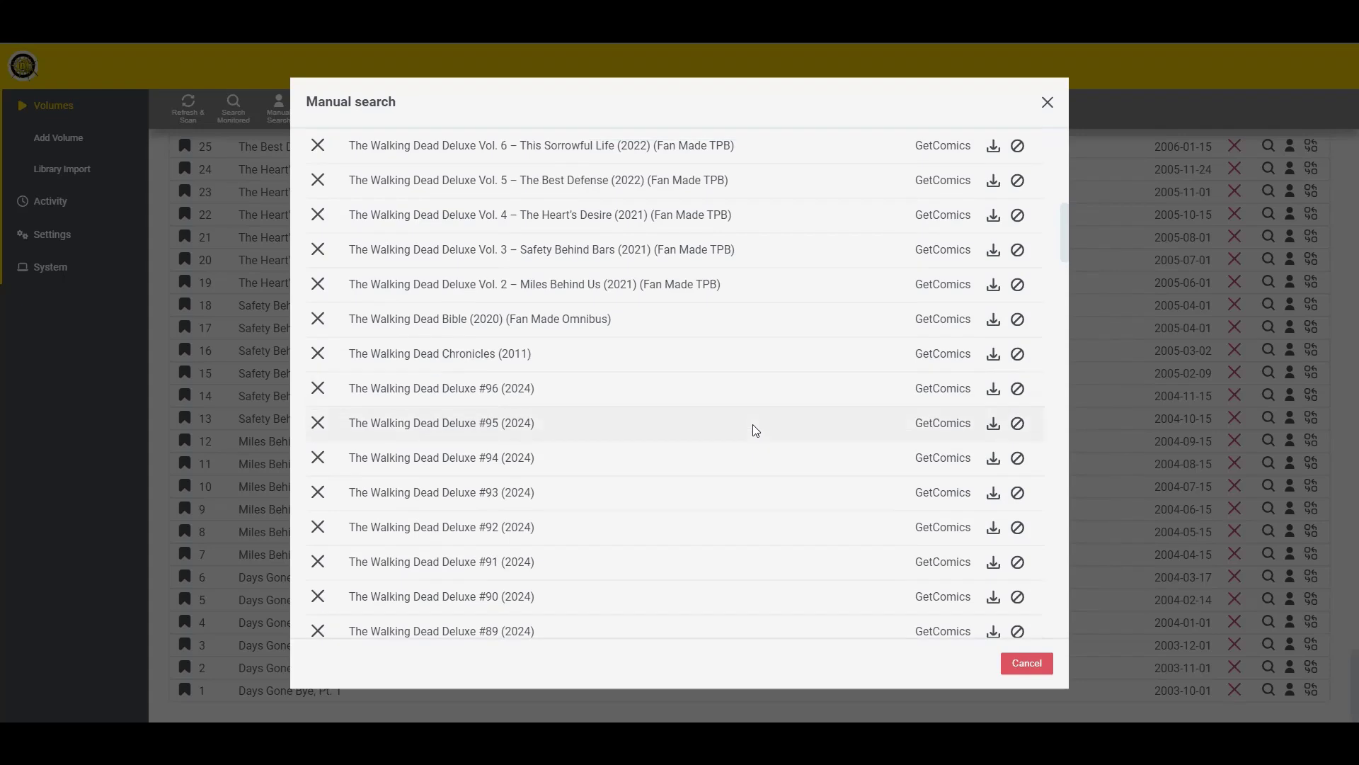
scroll(753, 423, "up", 10)
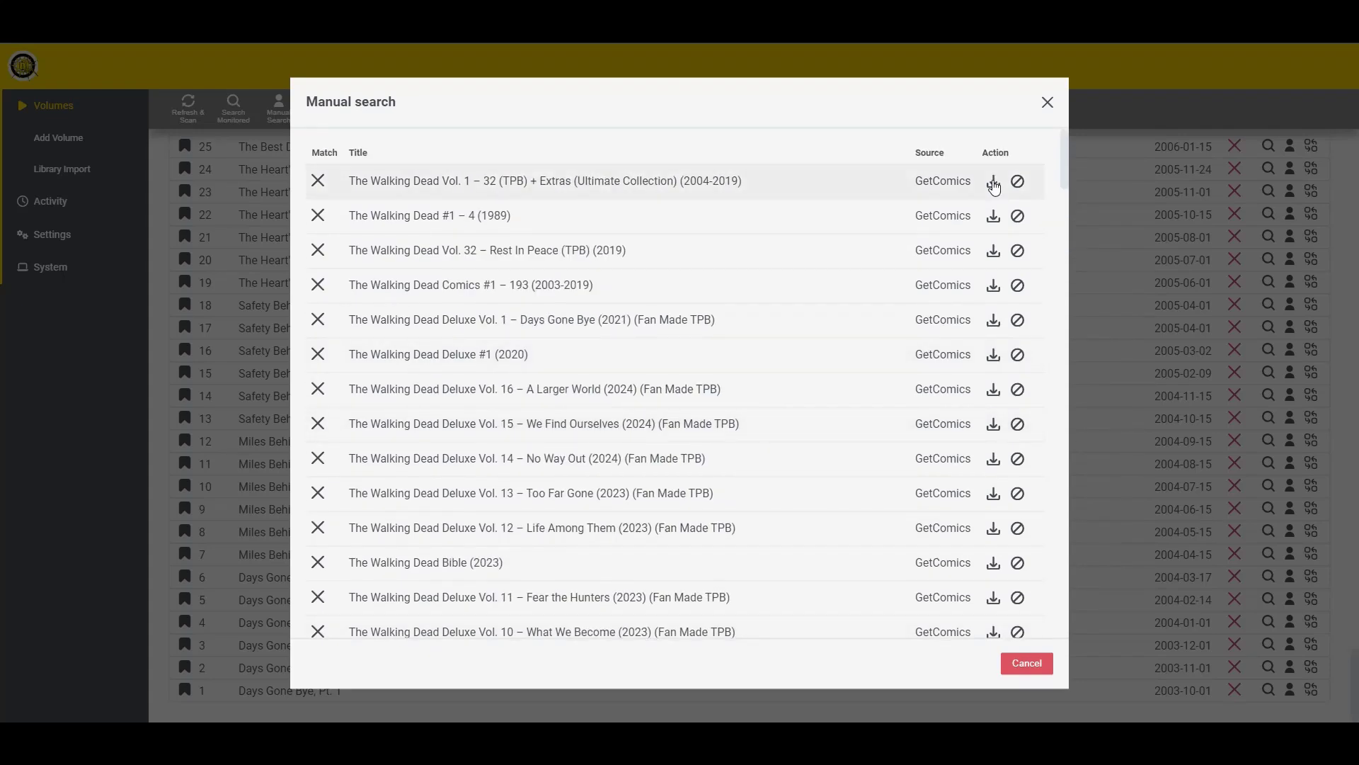
left_click(1048, 102)
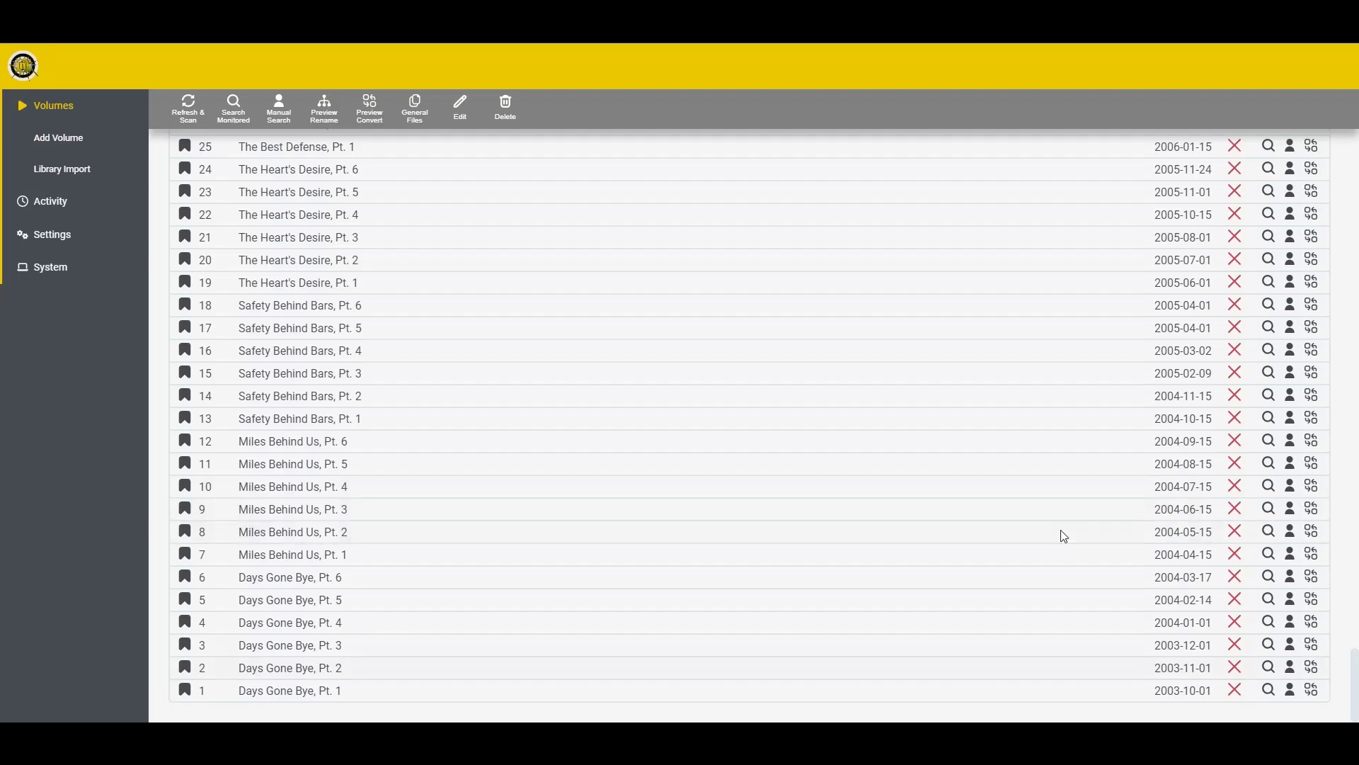
Start an automatic search for issue 1.
scroll(722, 407, "up", 10)
scroll(736, 412, "down", 10)
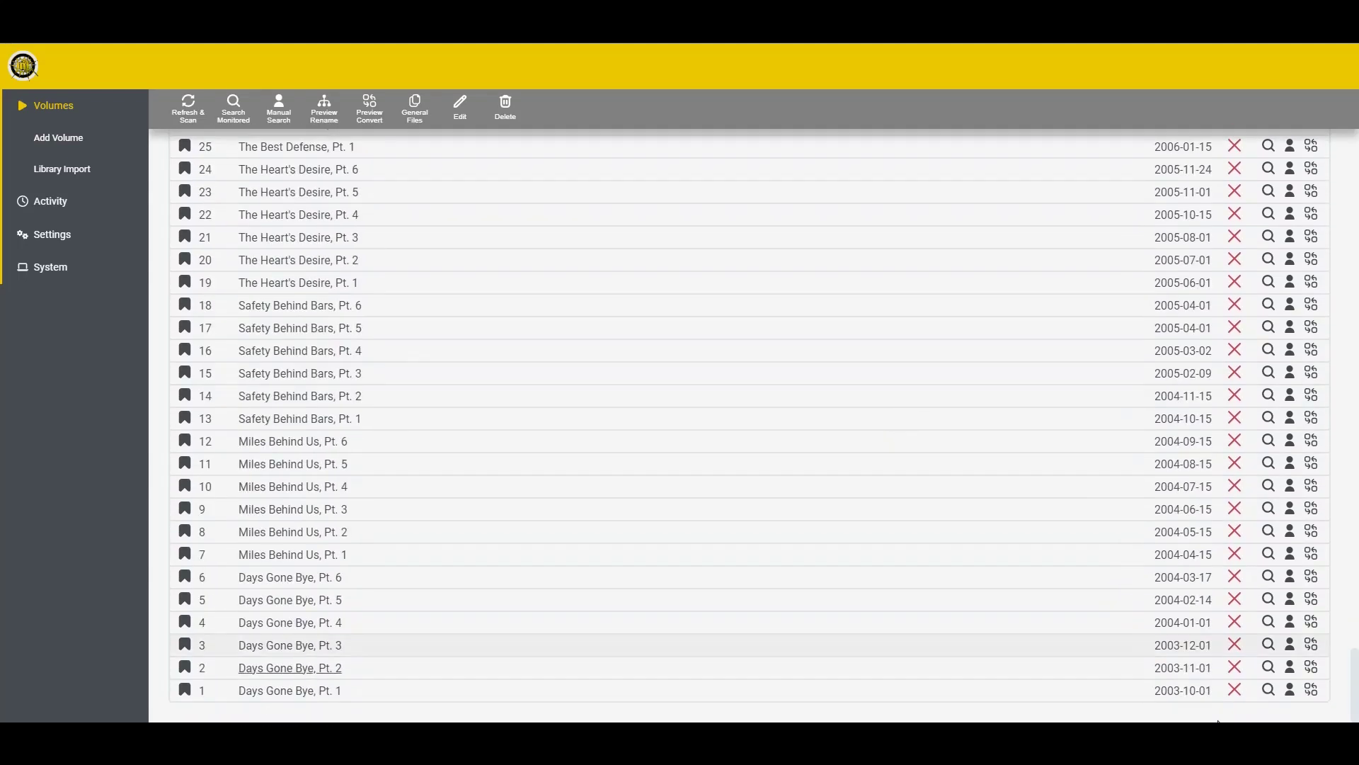
left_click(1268, 690)
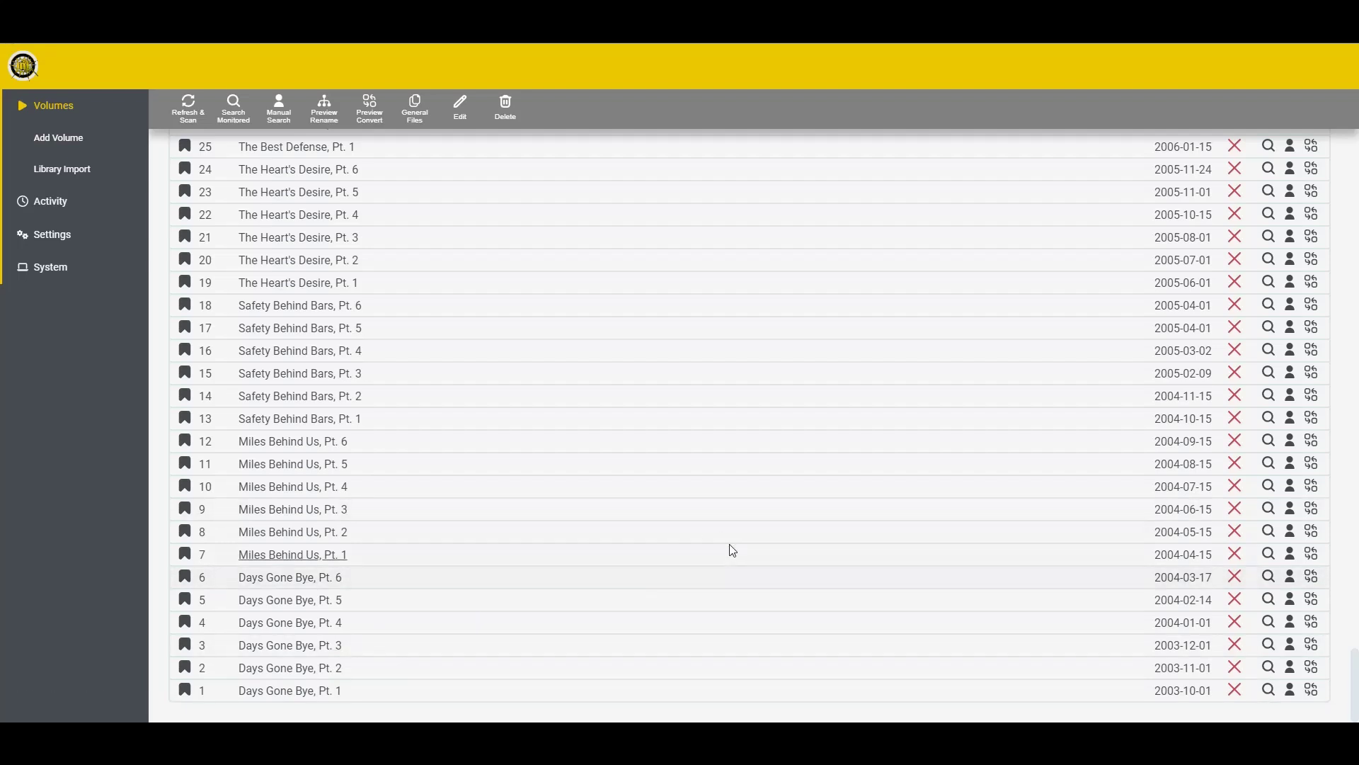
key("Home")
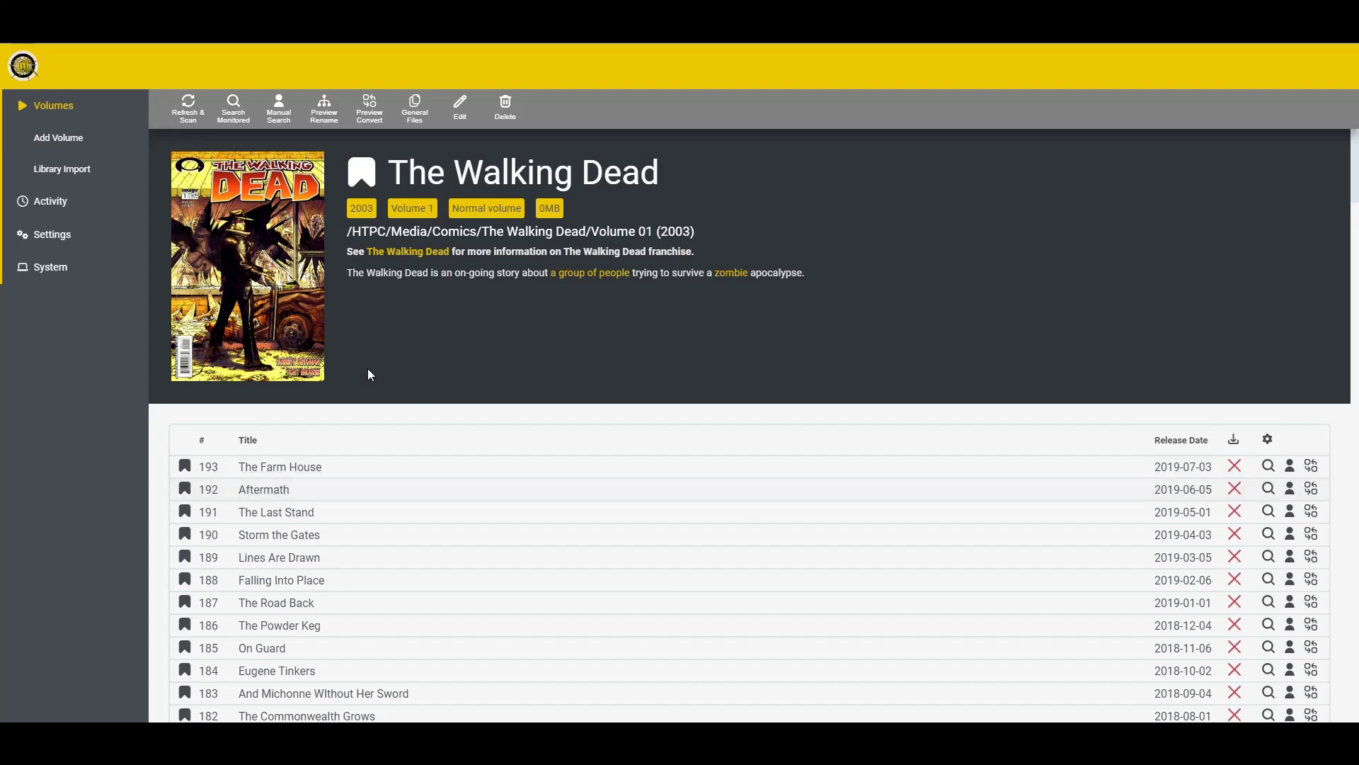
Start a search for all monitored issues of The Walking Dead (2003).
left_click(233, 107)
scroll(721, 372, "down", 6)
scroll(725, 363, "up", 6)
Search Add Volume for 'attack on titan'.
left_click(59, 139)
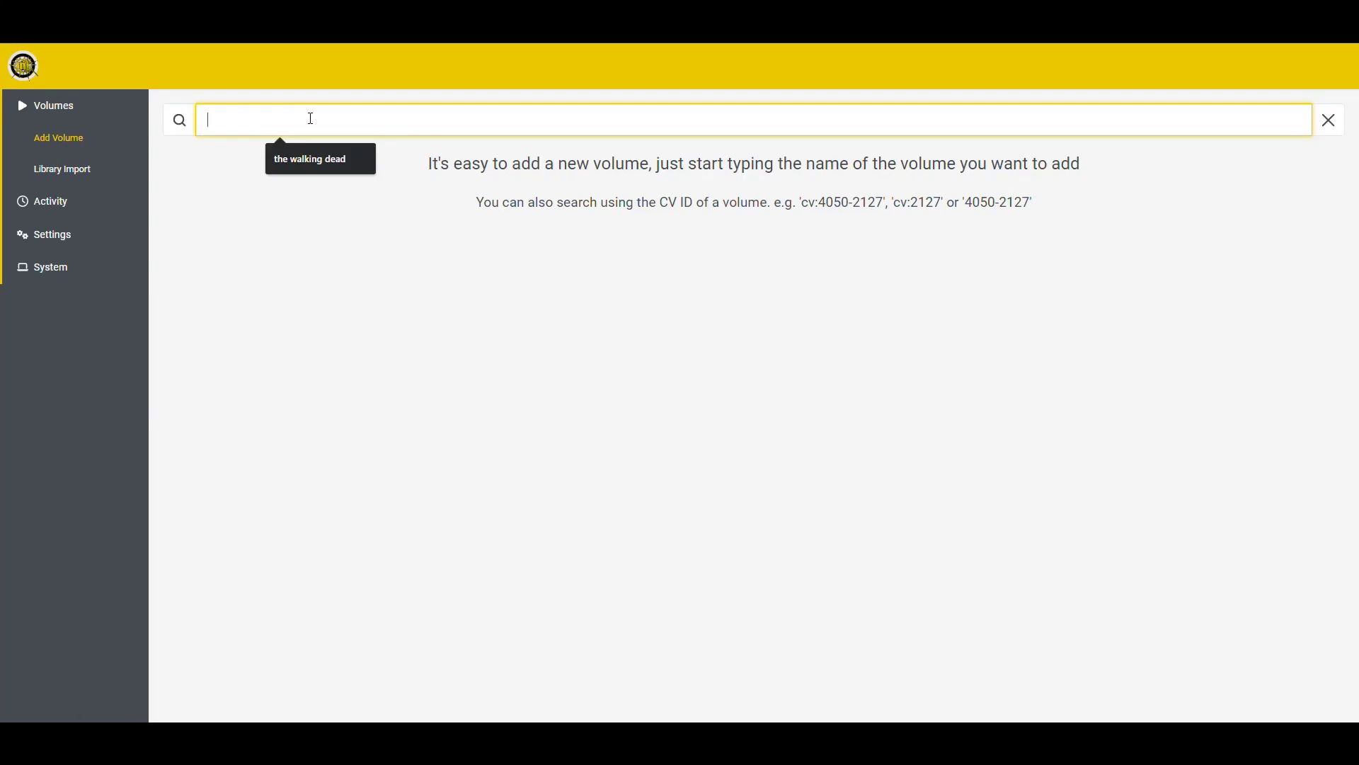
type("attack on titan")
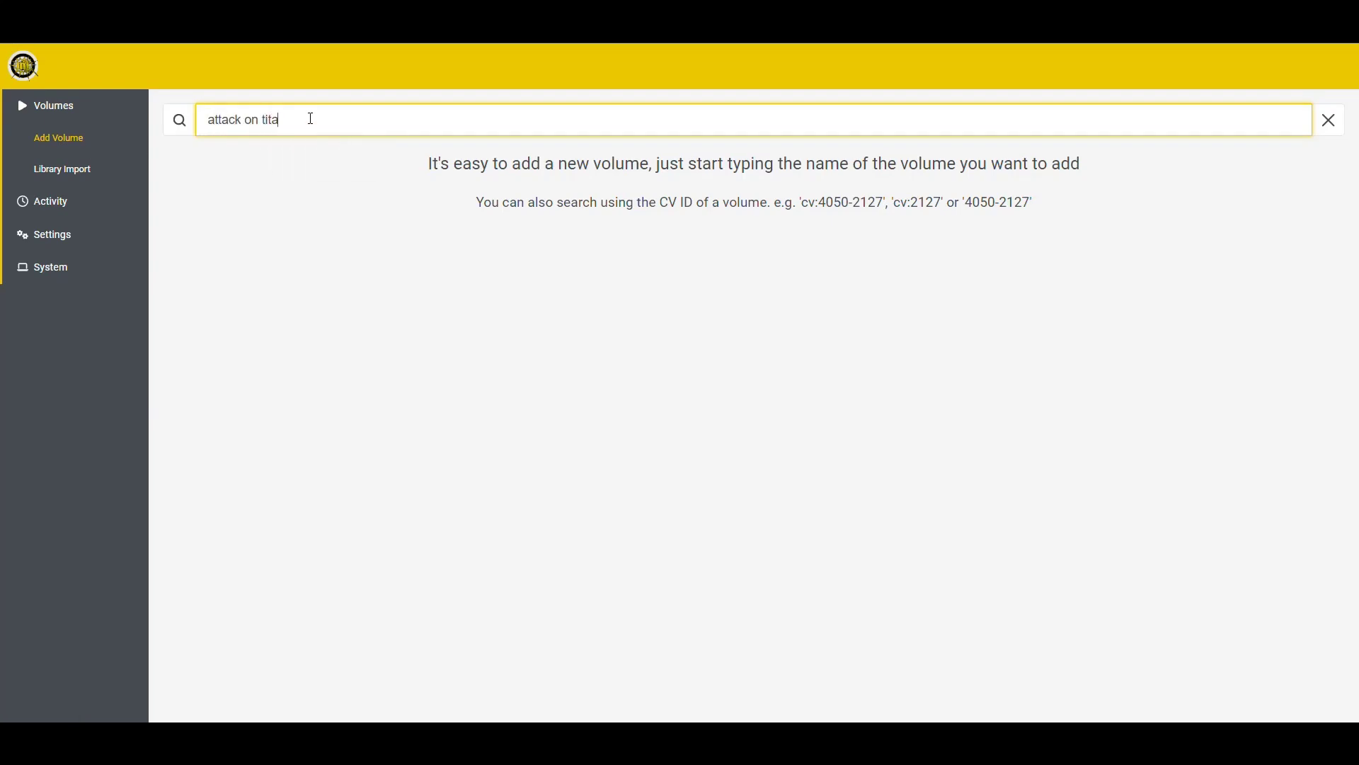
key("Return")
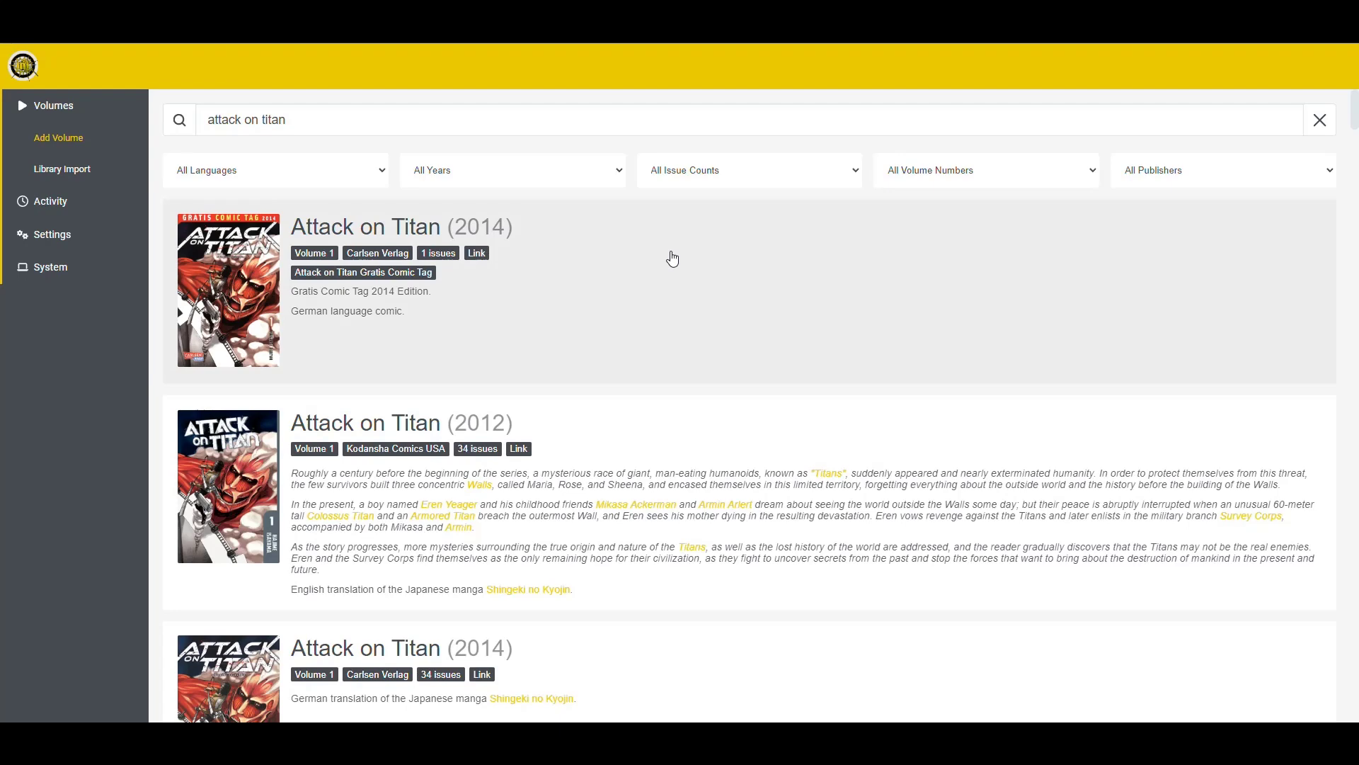
Filter to 34 issues and add Attack on Titan (2012) to the library.
left_click(754, 174)
left_click(695, 385)
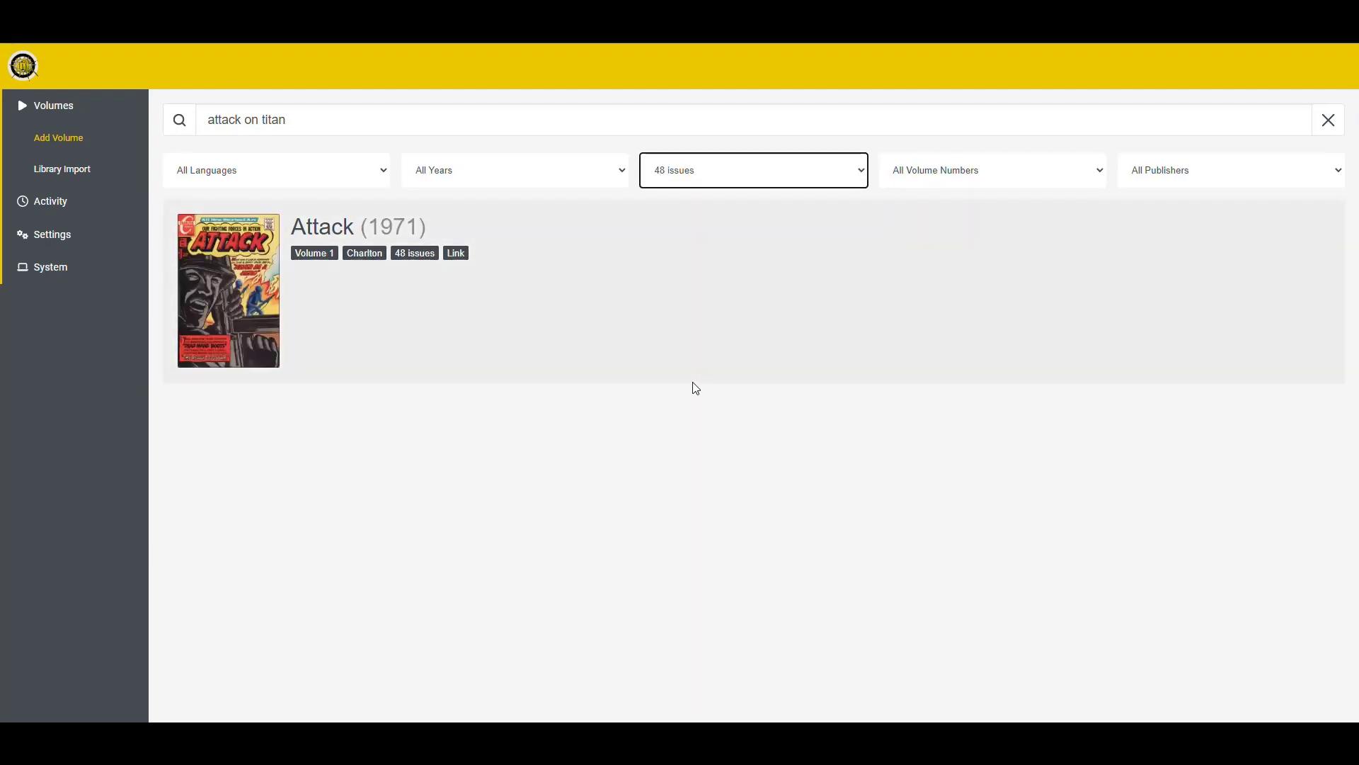
key("Down")
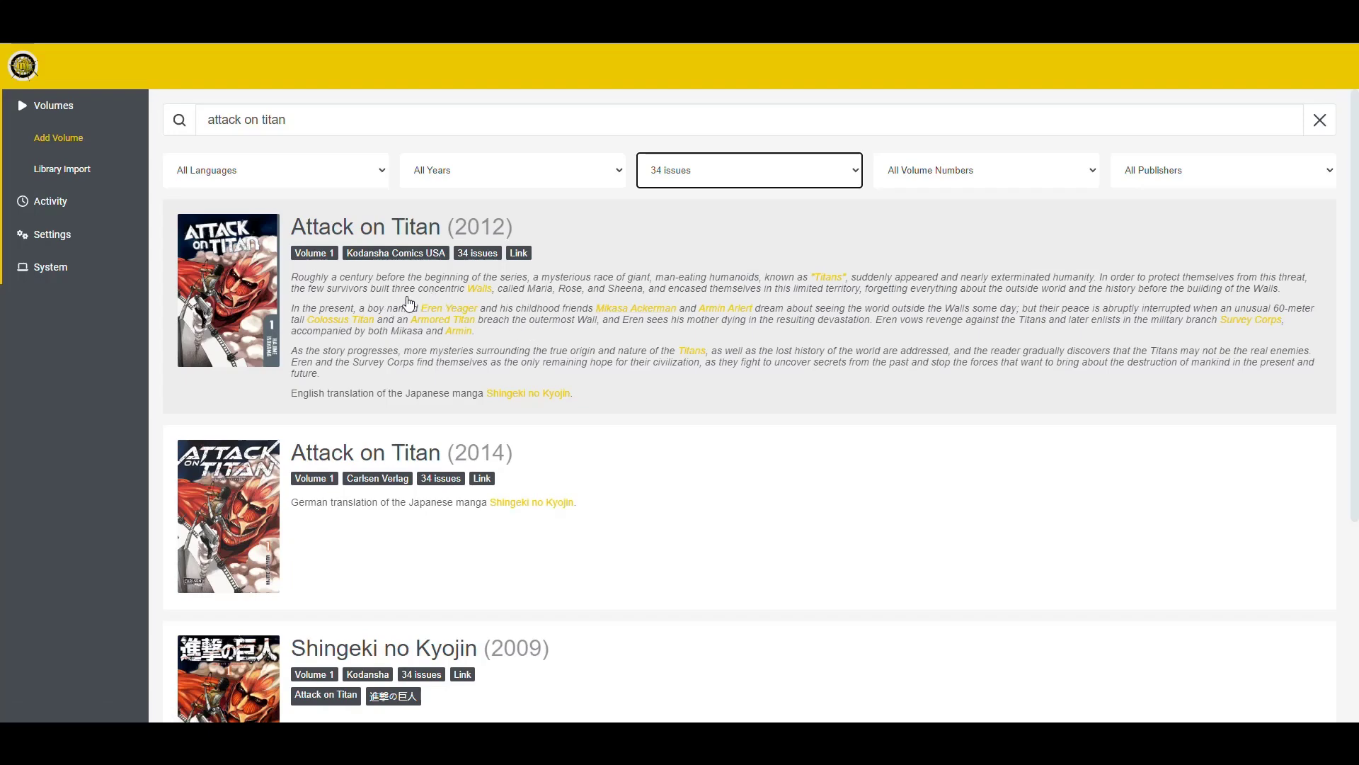
left_click(695, 258)
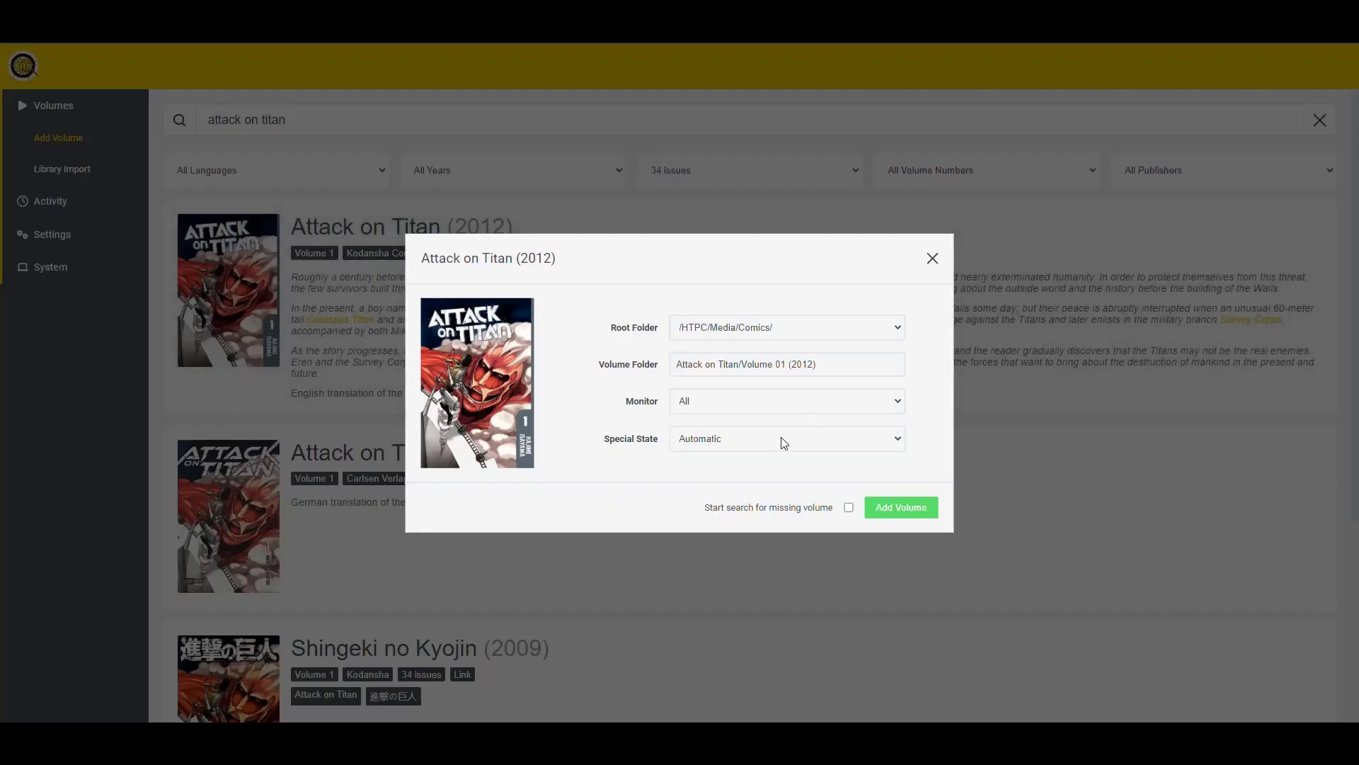
left_click(903, 511)
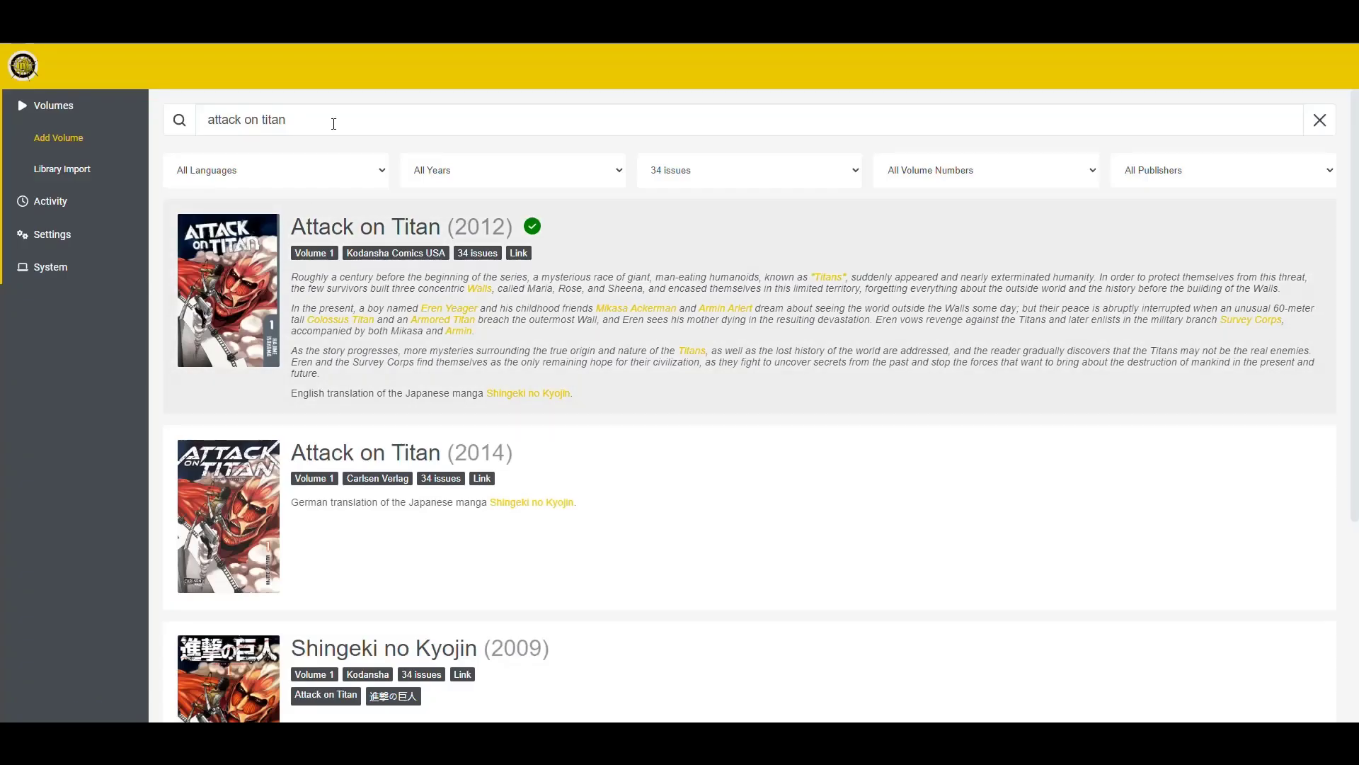
Search 'condorito' and add the Condorito (1955) Editorial Televisa Chile volume.
type("condorito")
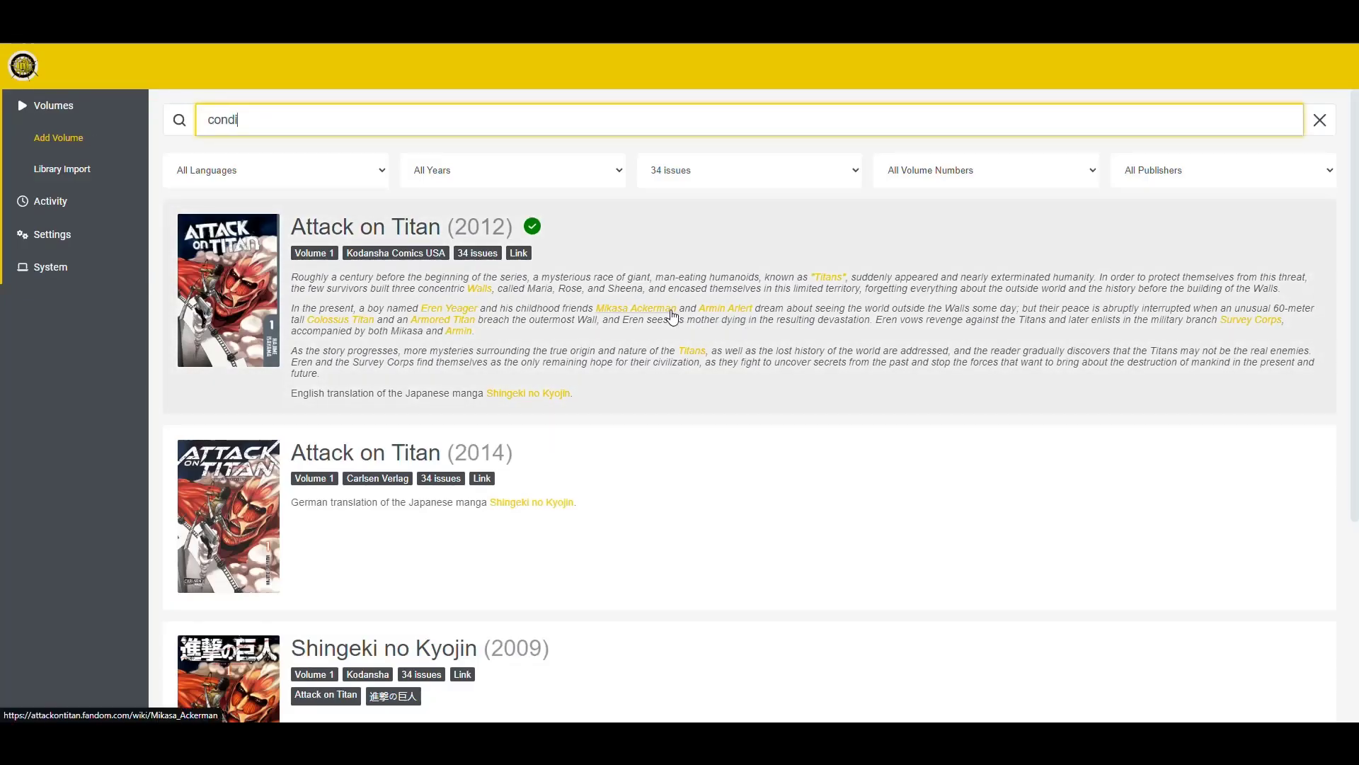
key("Return")
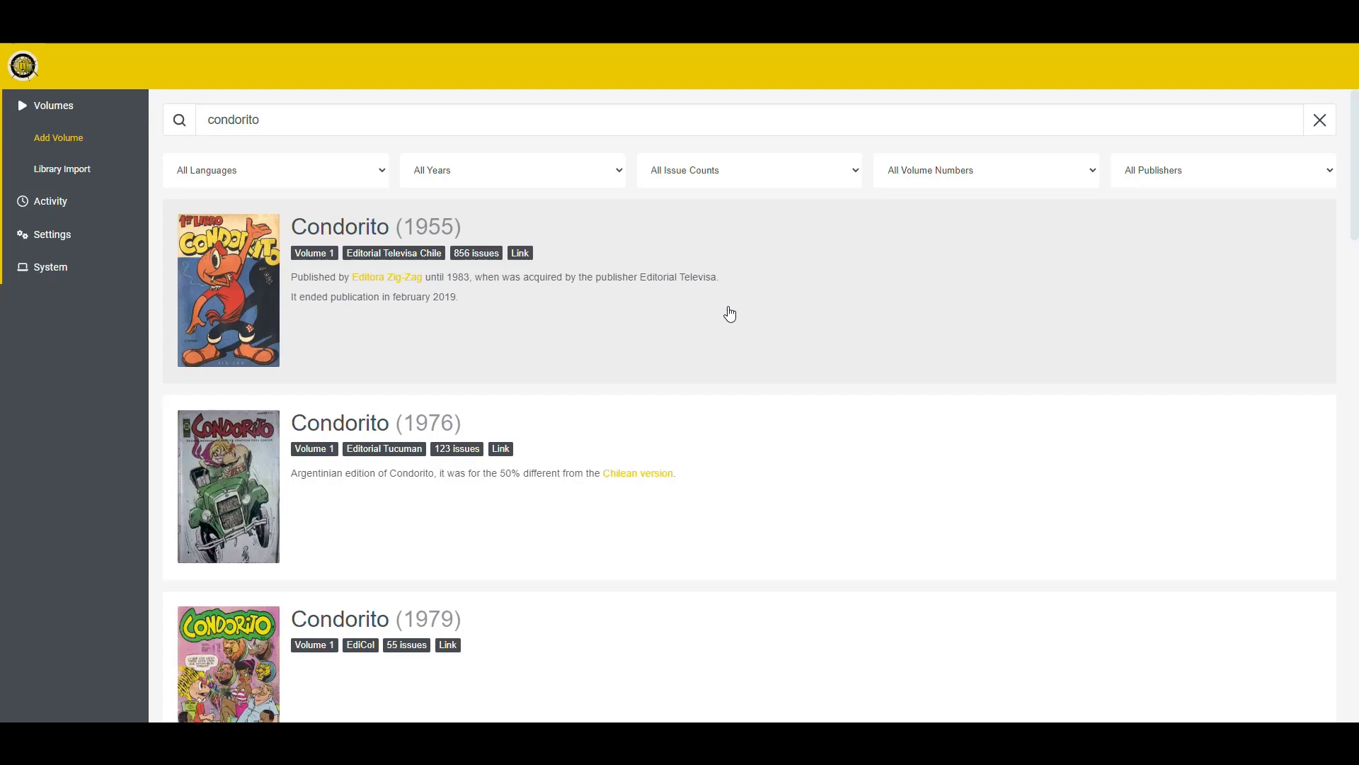
left_click(710, 329)
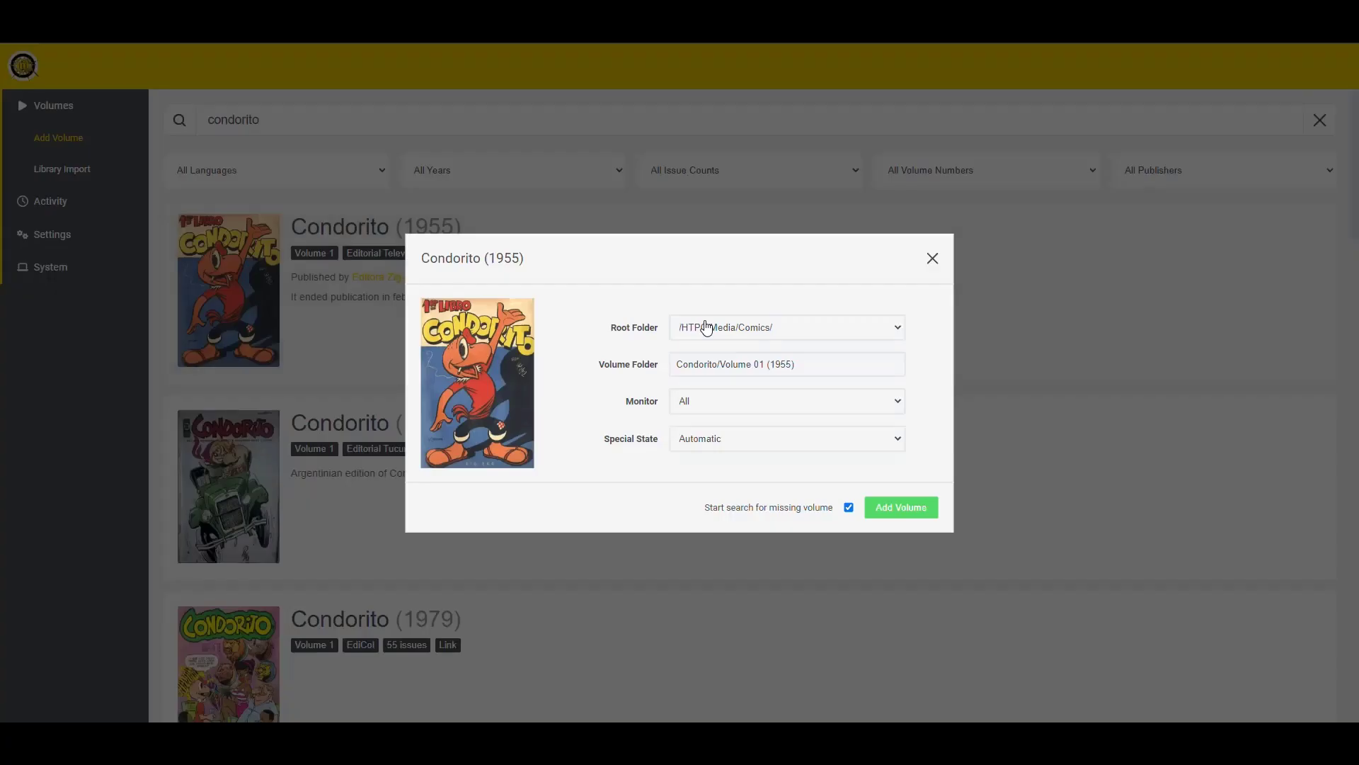
left_click(903, 508)
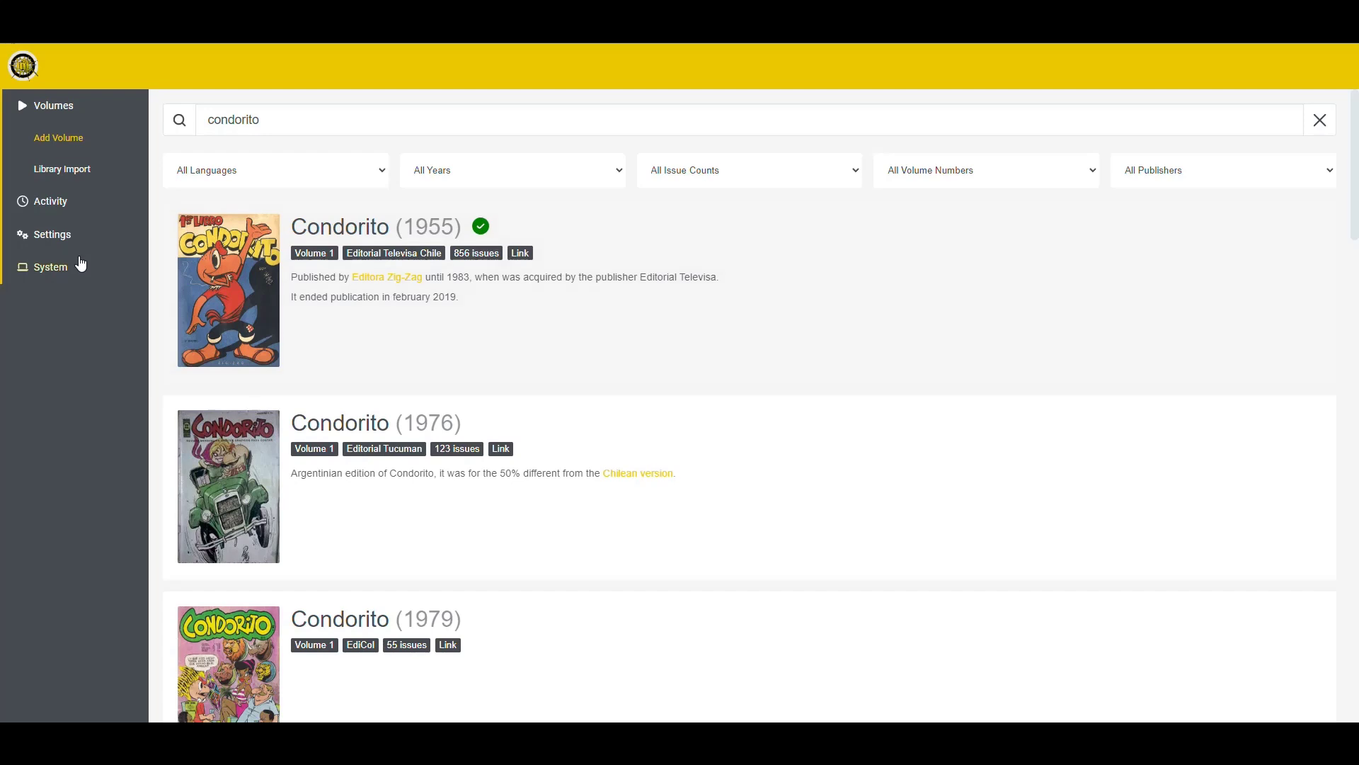
Review the Download Clients and Download settings pages, then go back to Volumes.
left_click(53, 234)
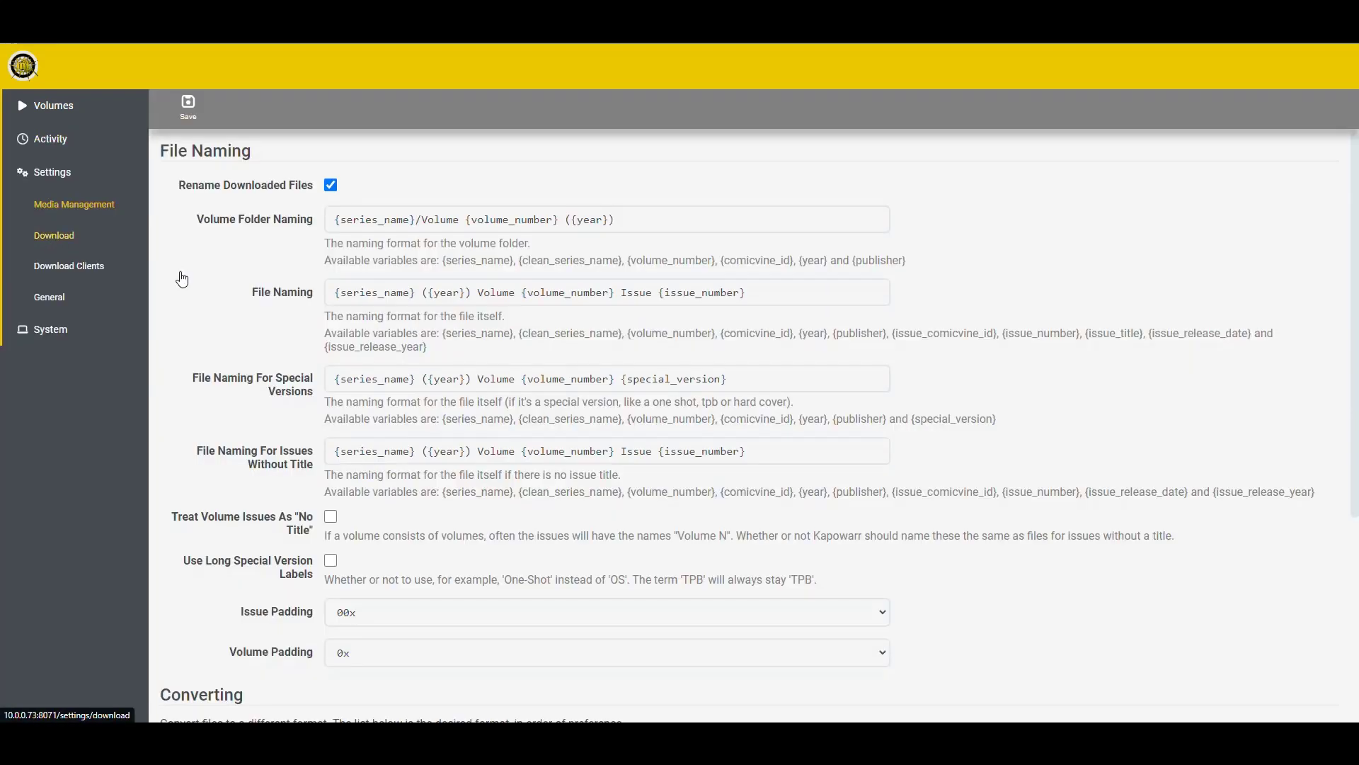
left_click(71, 272)
left_click(72, 273)
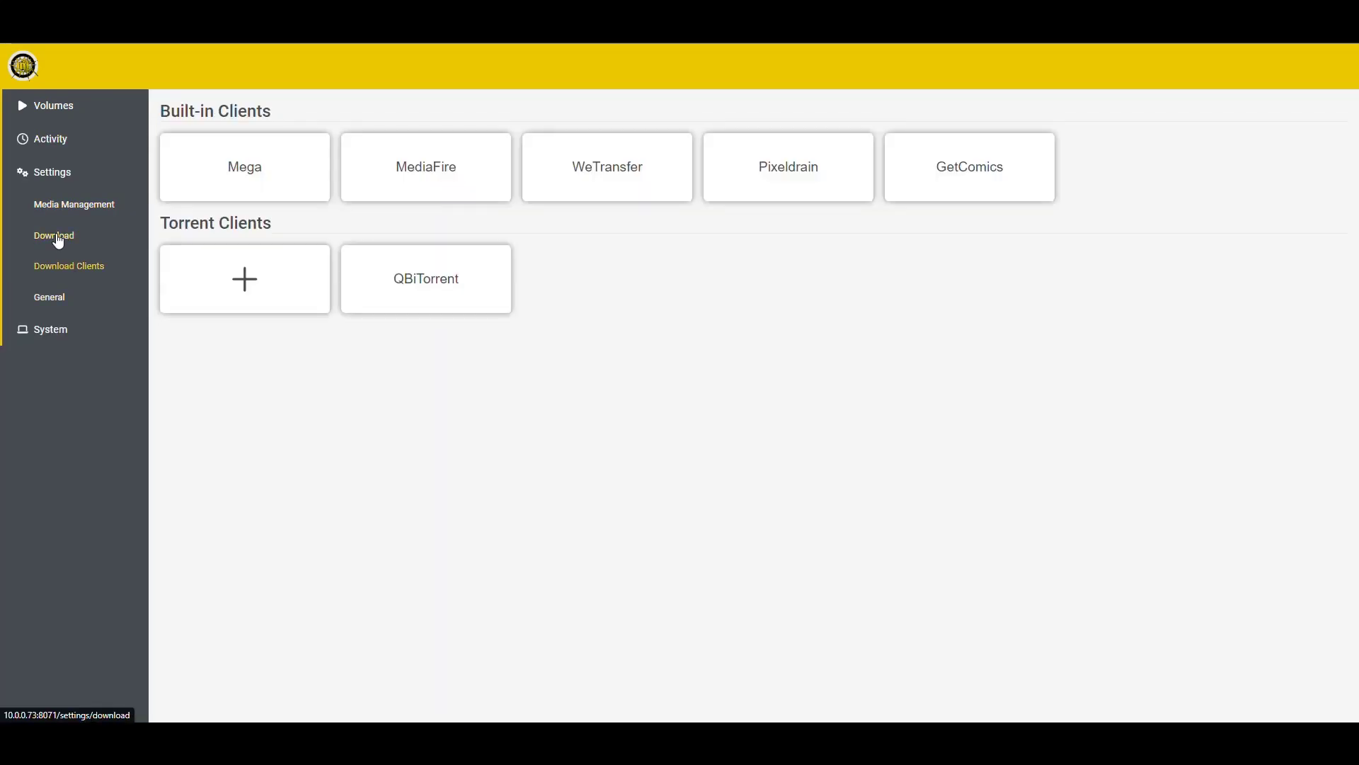
left_click(57, 237)
scroll(298, 425, "down", 1)
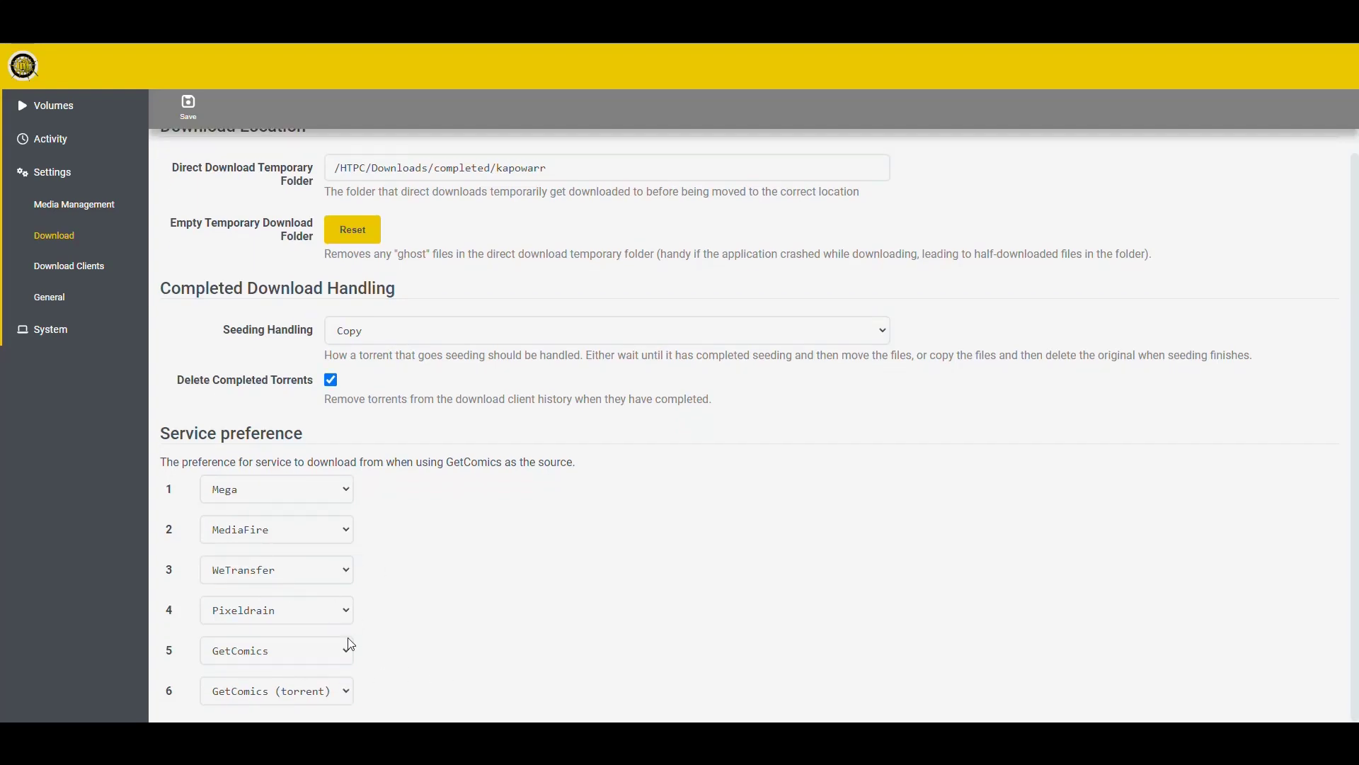
scroll(459, 617, "up", 1)
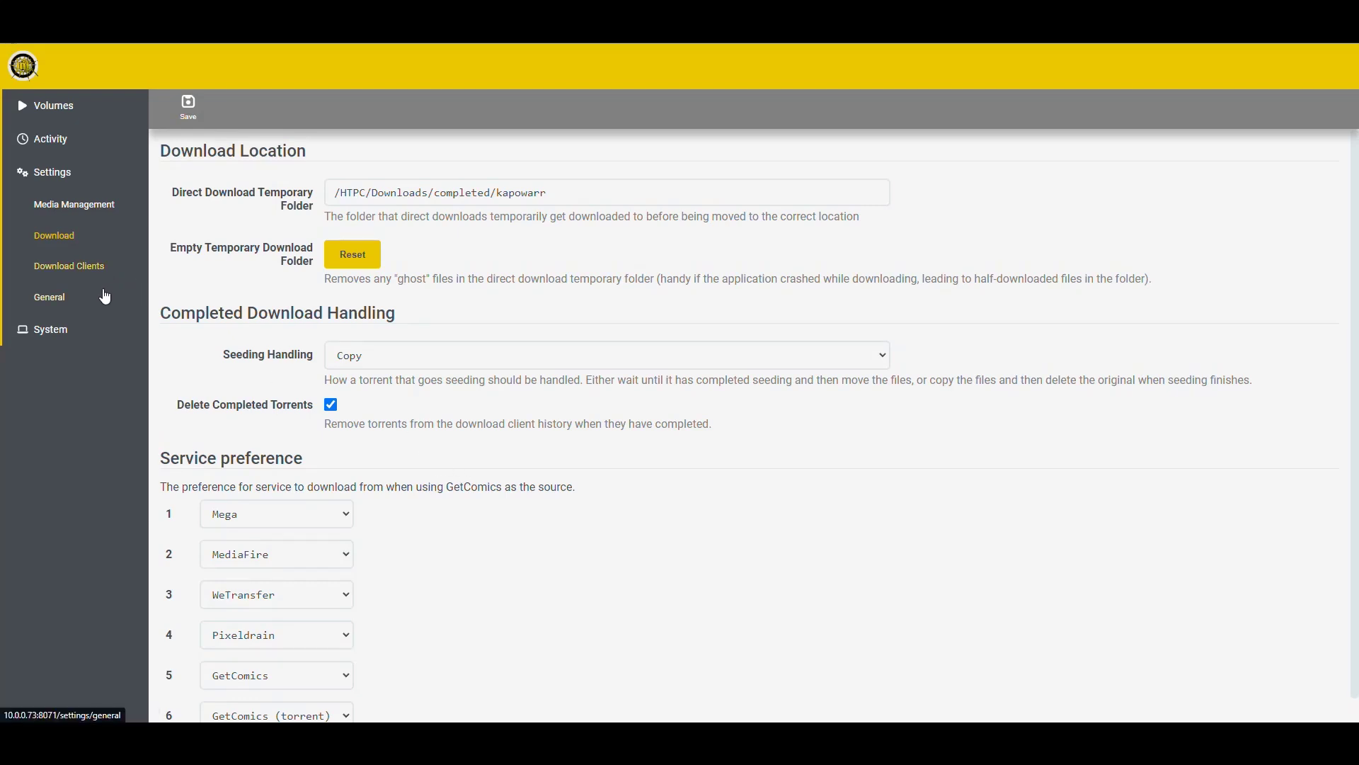
left_click(44, 106)
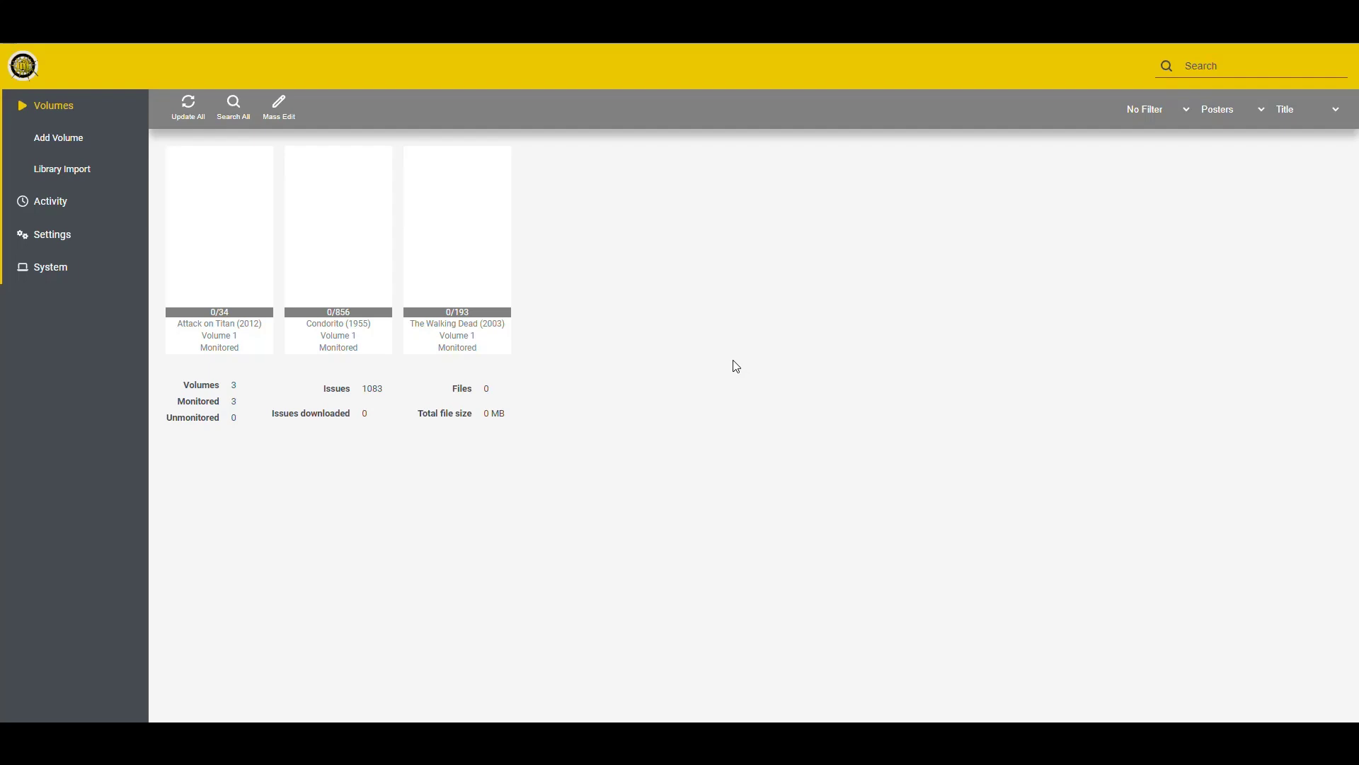
left_click(39, 241)
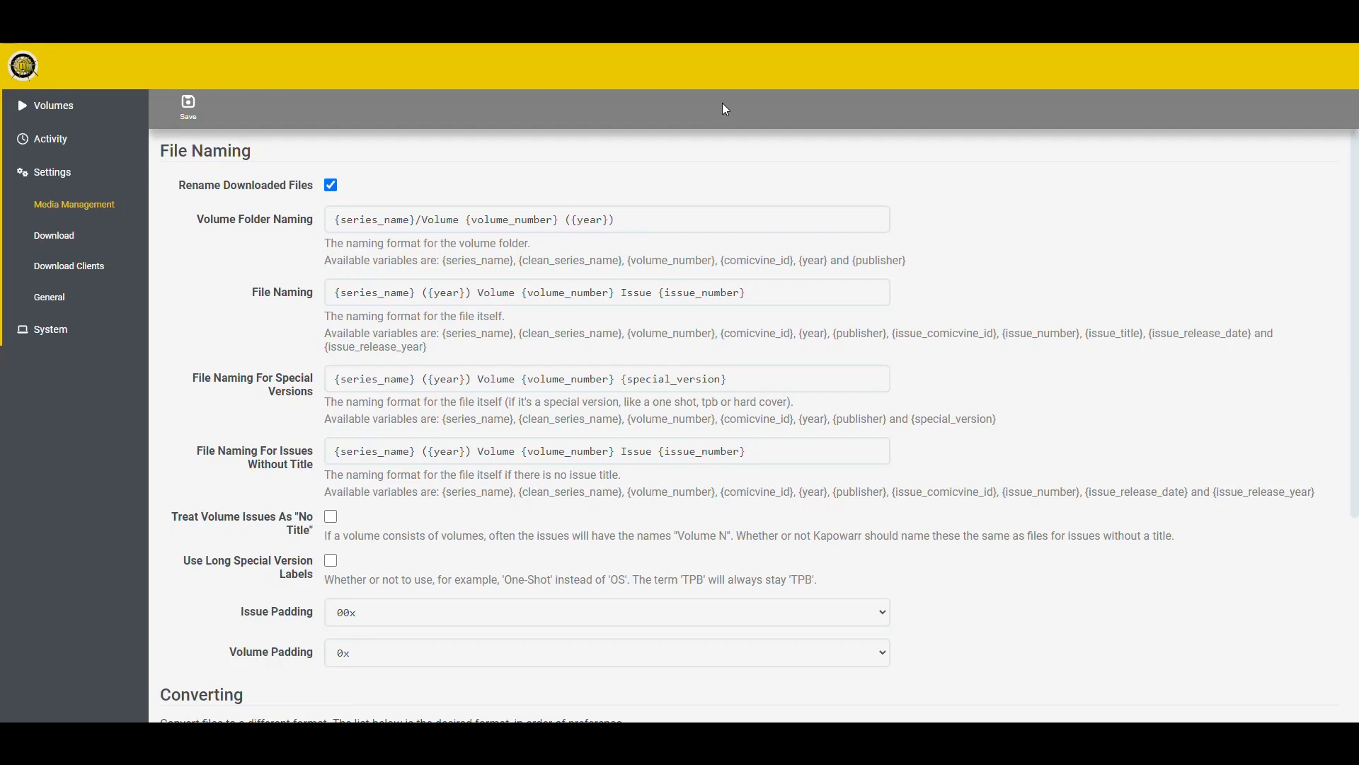
left_click(62, 111)
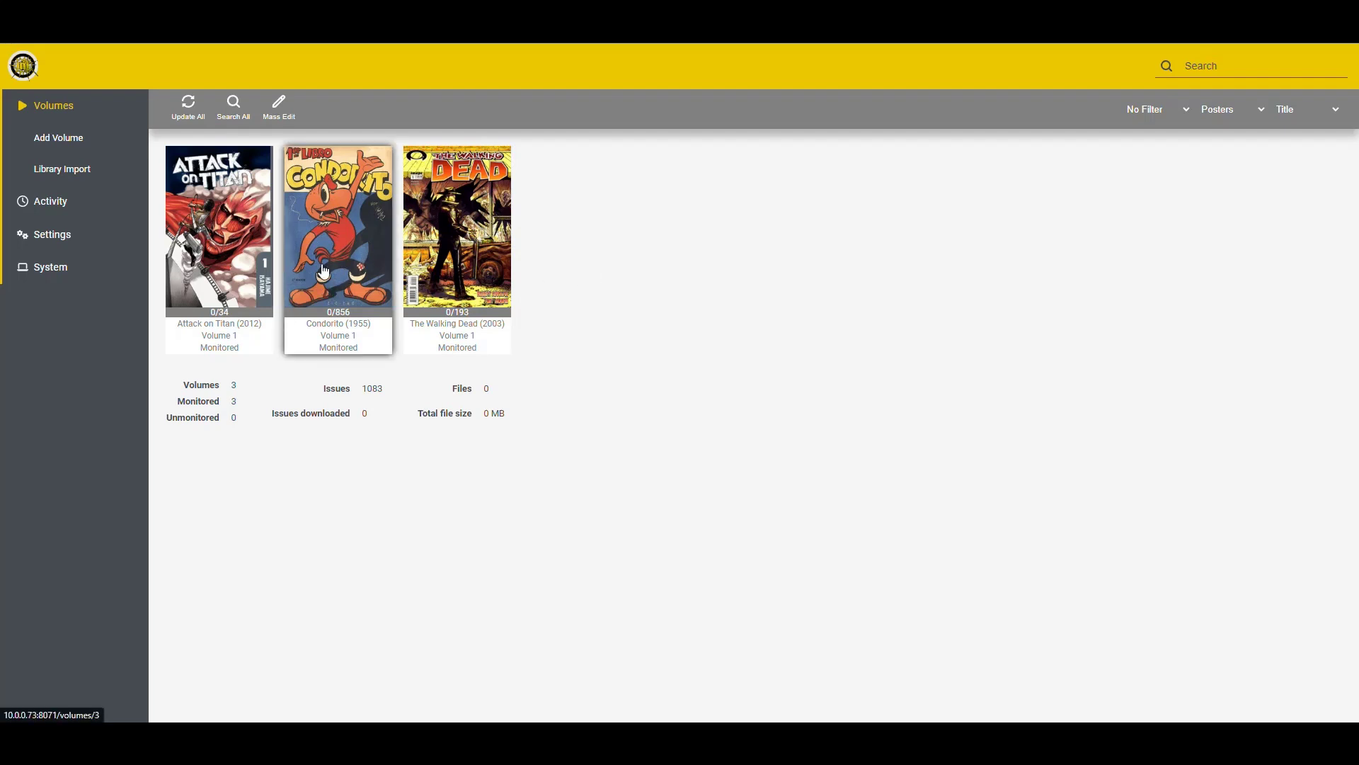
Run a manual search for Attack on Titan, which finds no releases.
left_click(226, 233)
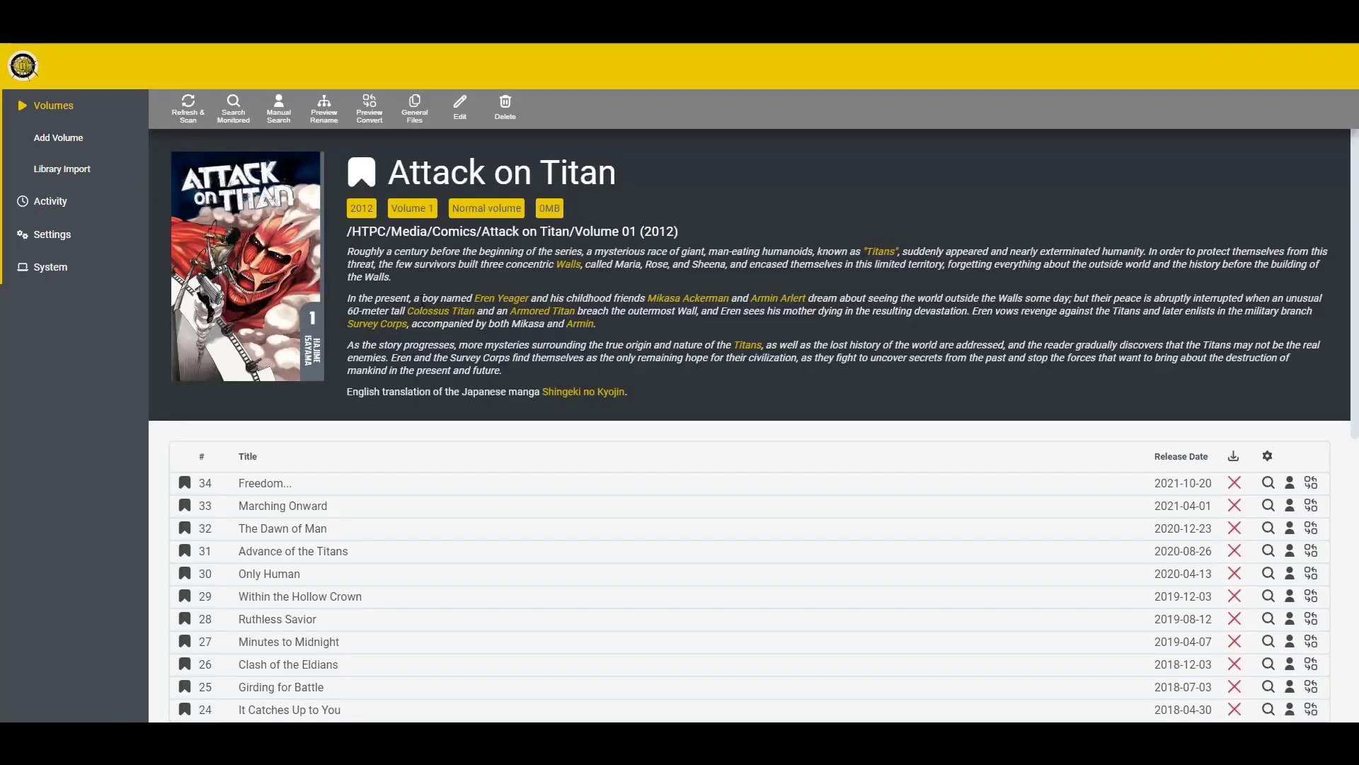
left_click(279, 108)
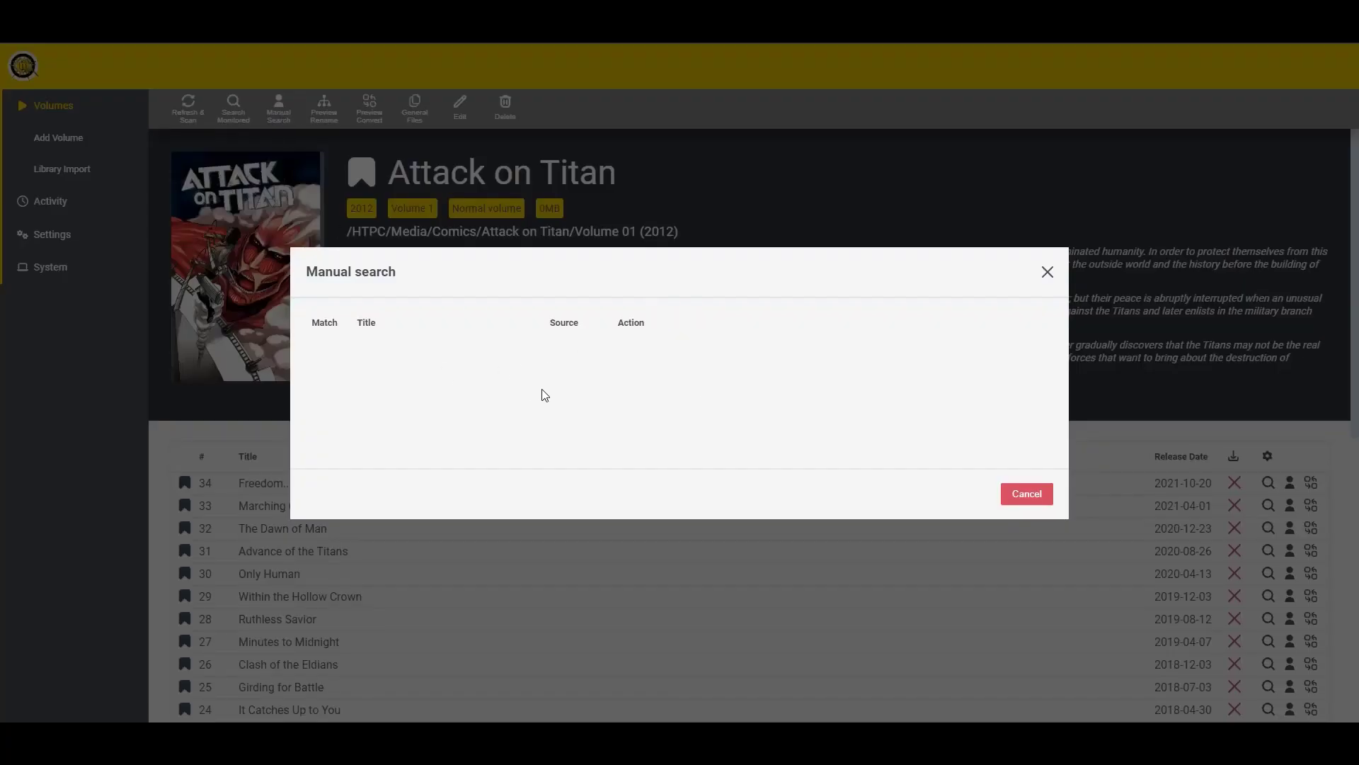
left_click(1048, 272)
left_click(56, 106)
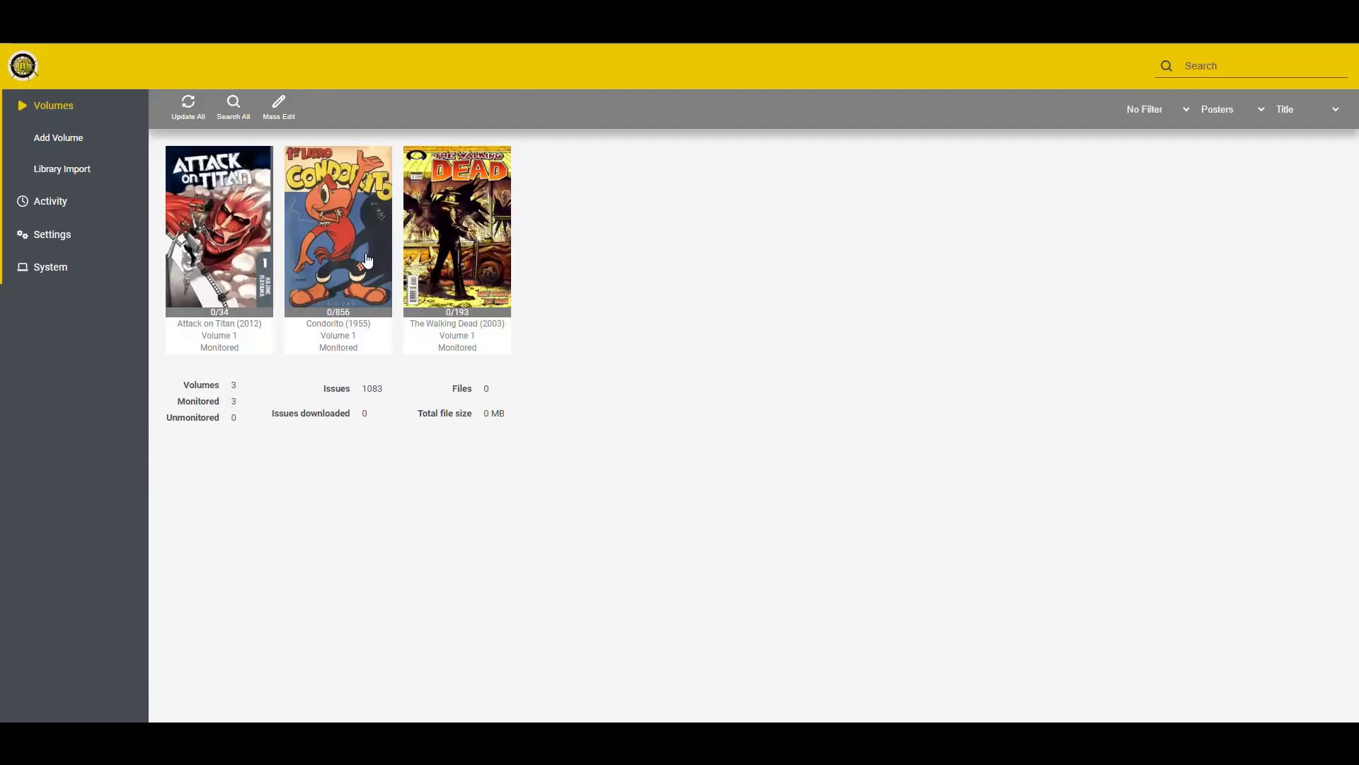
Run a manual search for Condorito, which also finds no releases.
left_click(372, 262)
left_click(279, 110)
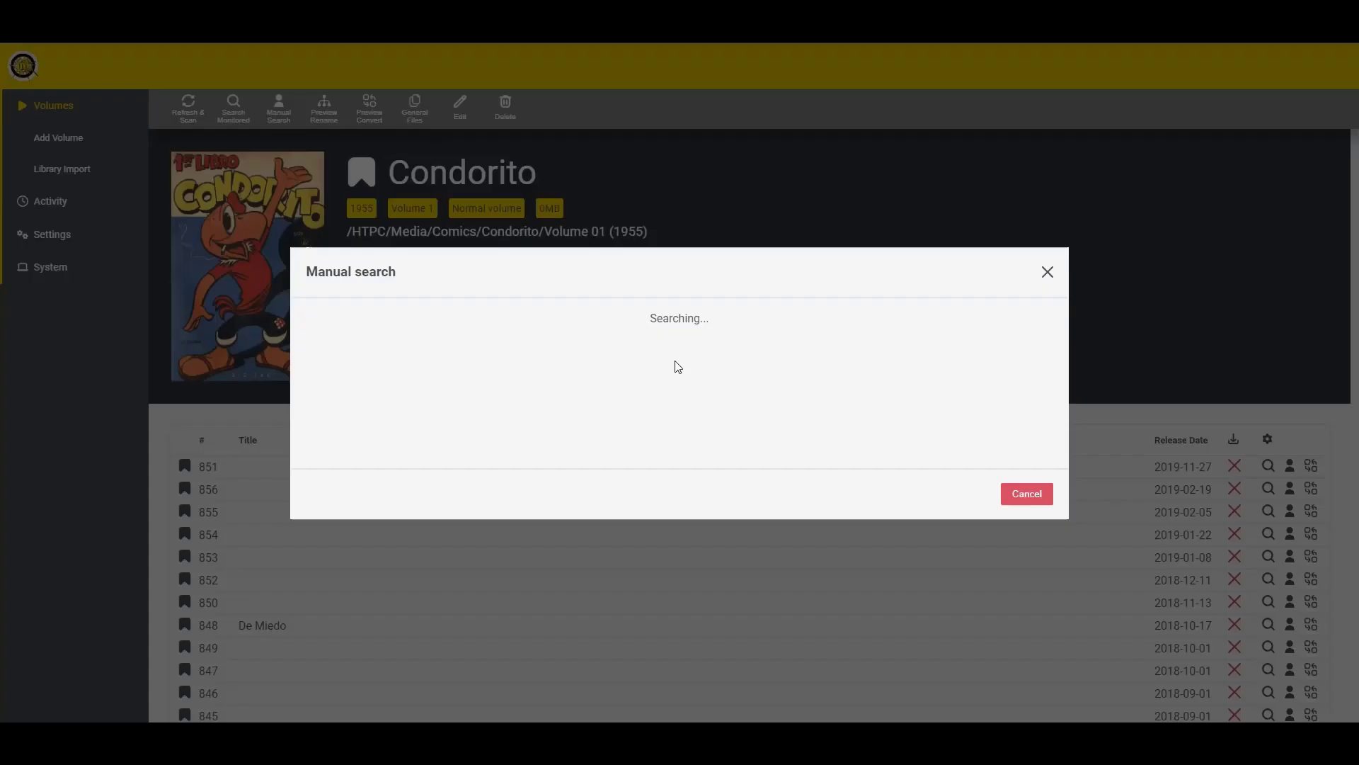
left_click(1047, 272)
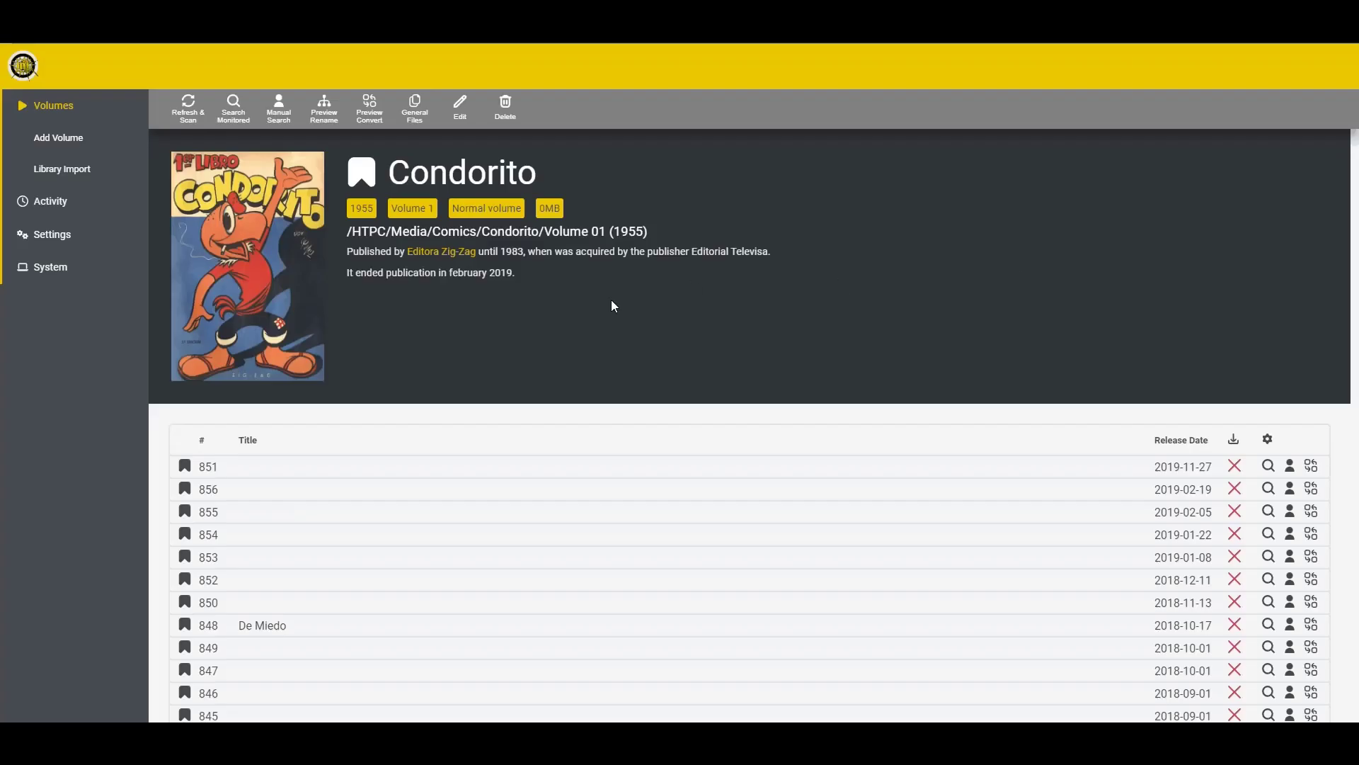
left_click(60, 113)
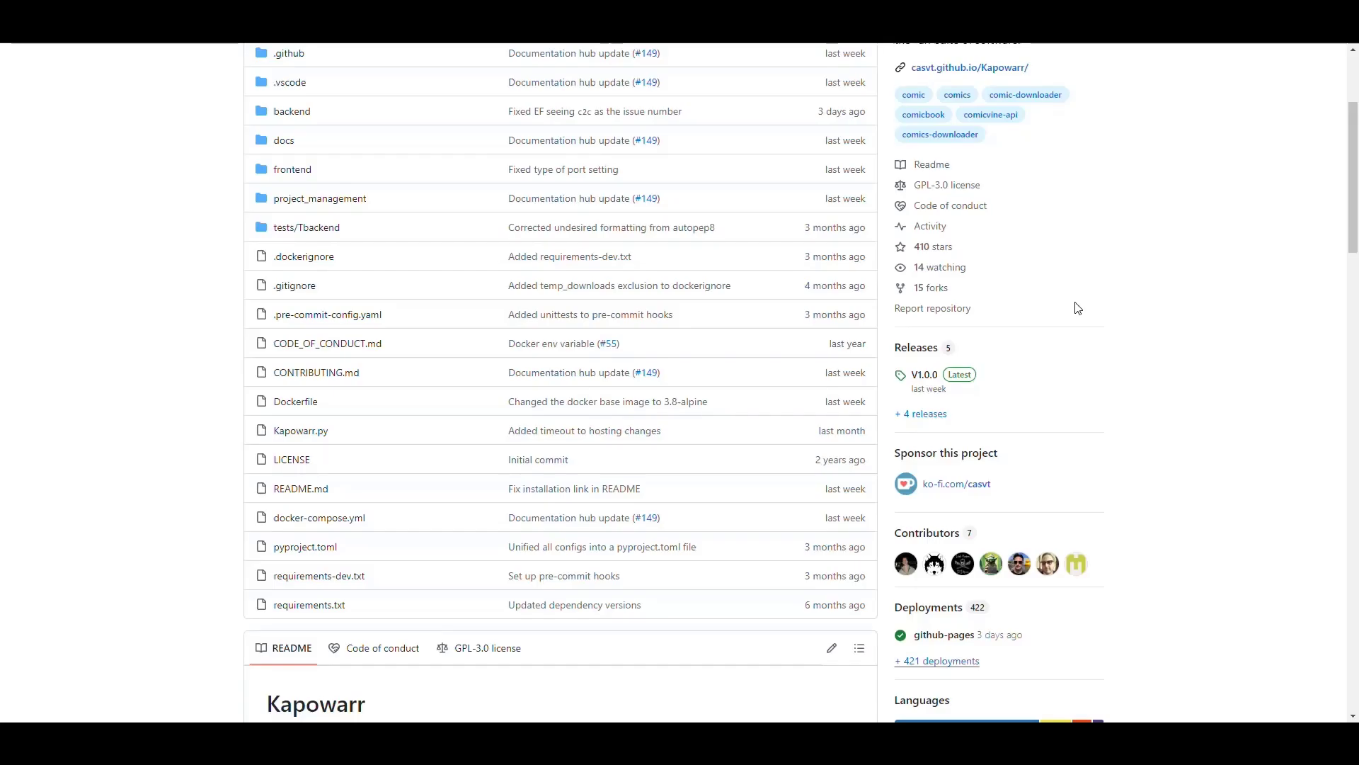
Open the V1.0.0 release from the Kapowarr repository's Releases section.
scroll(1016, 354, "down", 1)
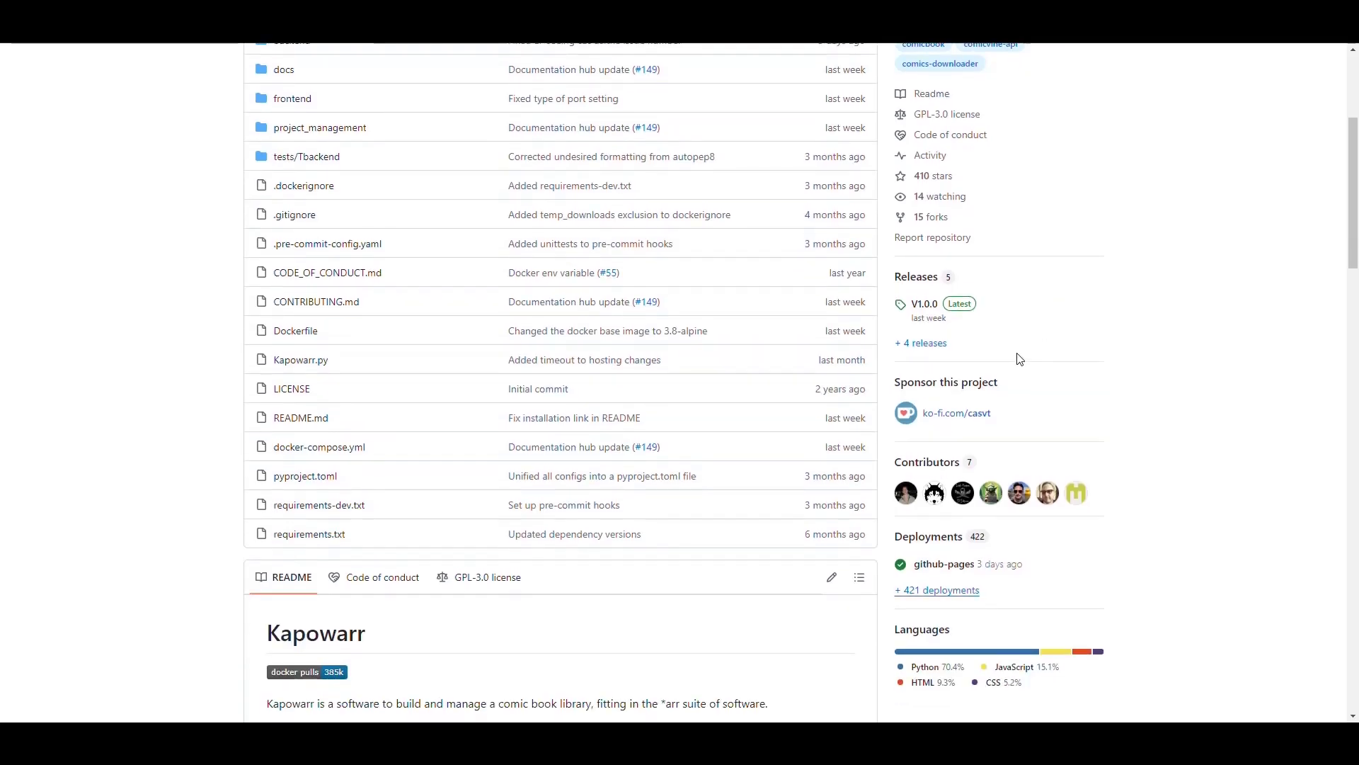
scroll(977, 410, "up", 2)
left_click(922, 446)
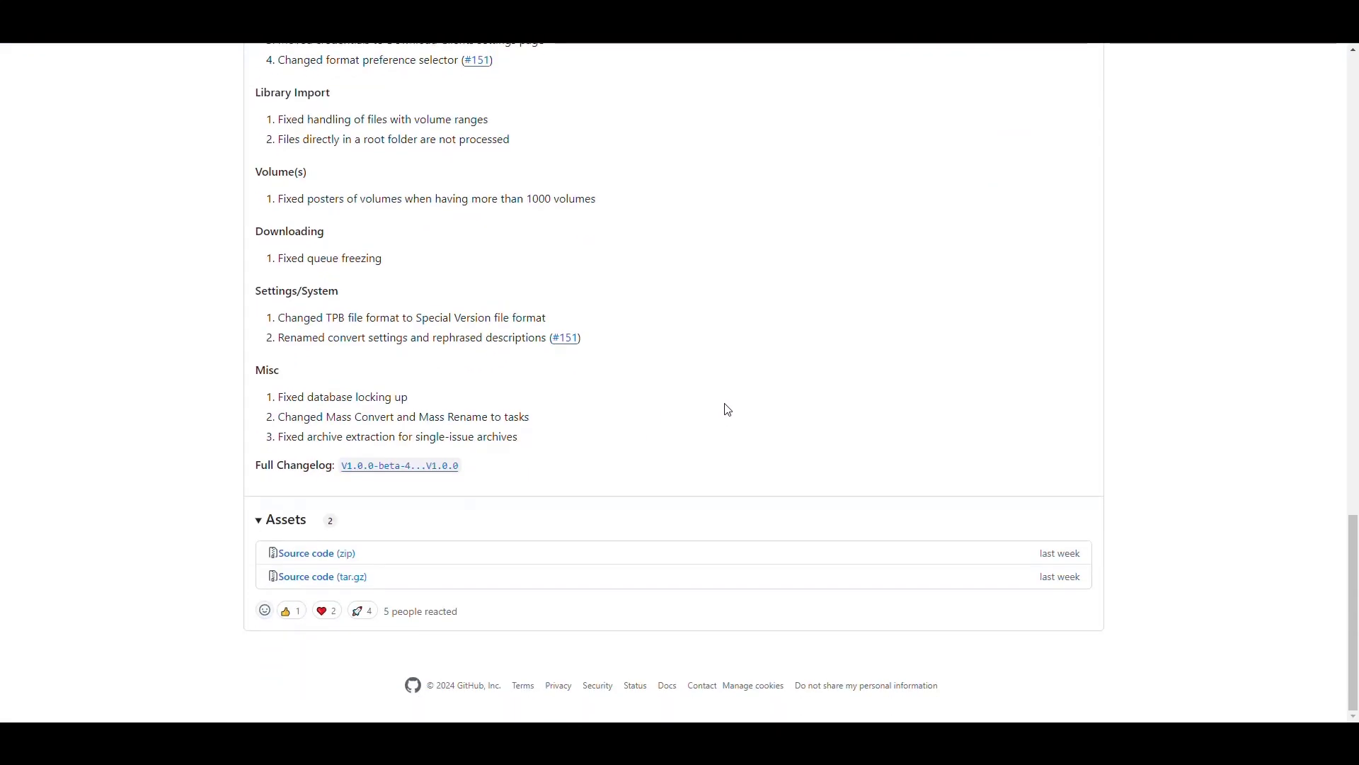
scroll(727, 405, "up", 20)
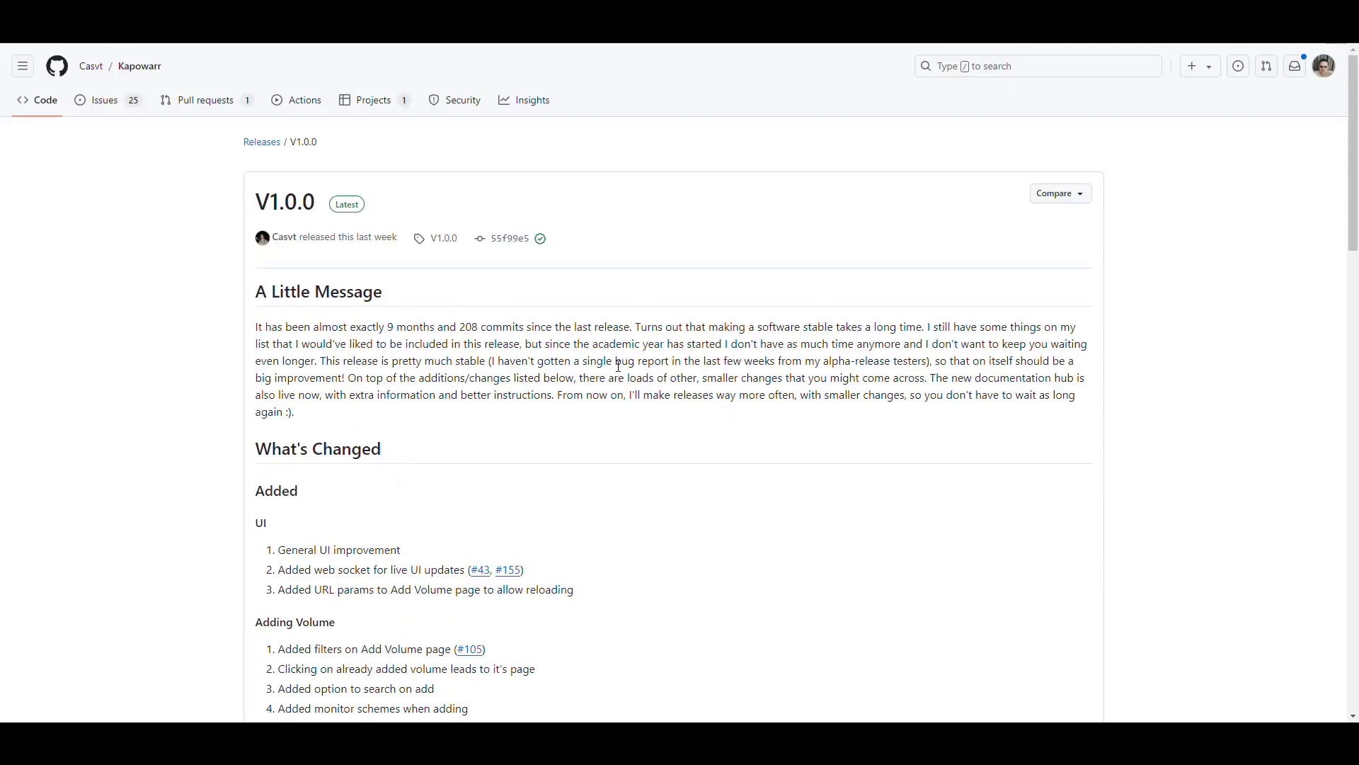
Open Kapowarr's GitHub Releases list and scroll through the V1.0.0 release notes.
left_click(262, 142)
scroll(741, 335, "down", 2)
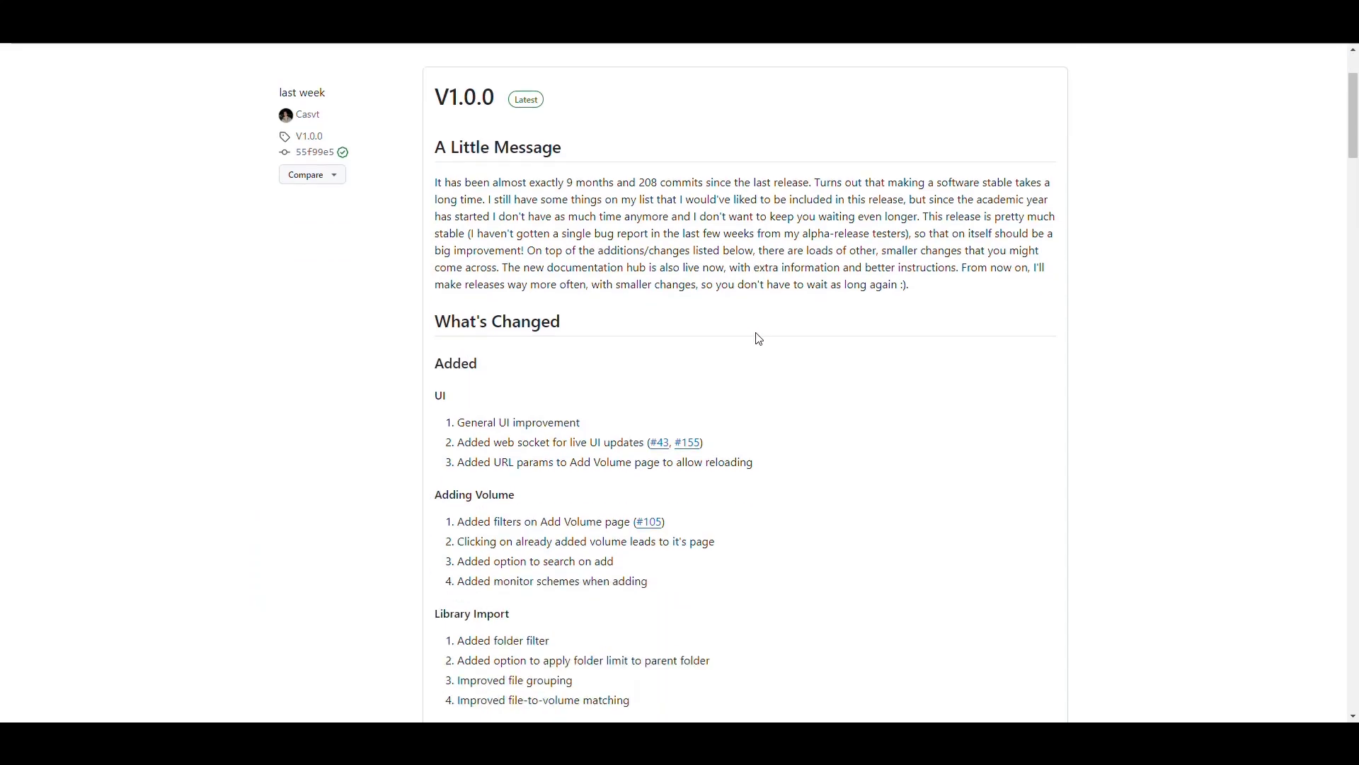